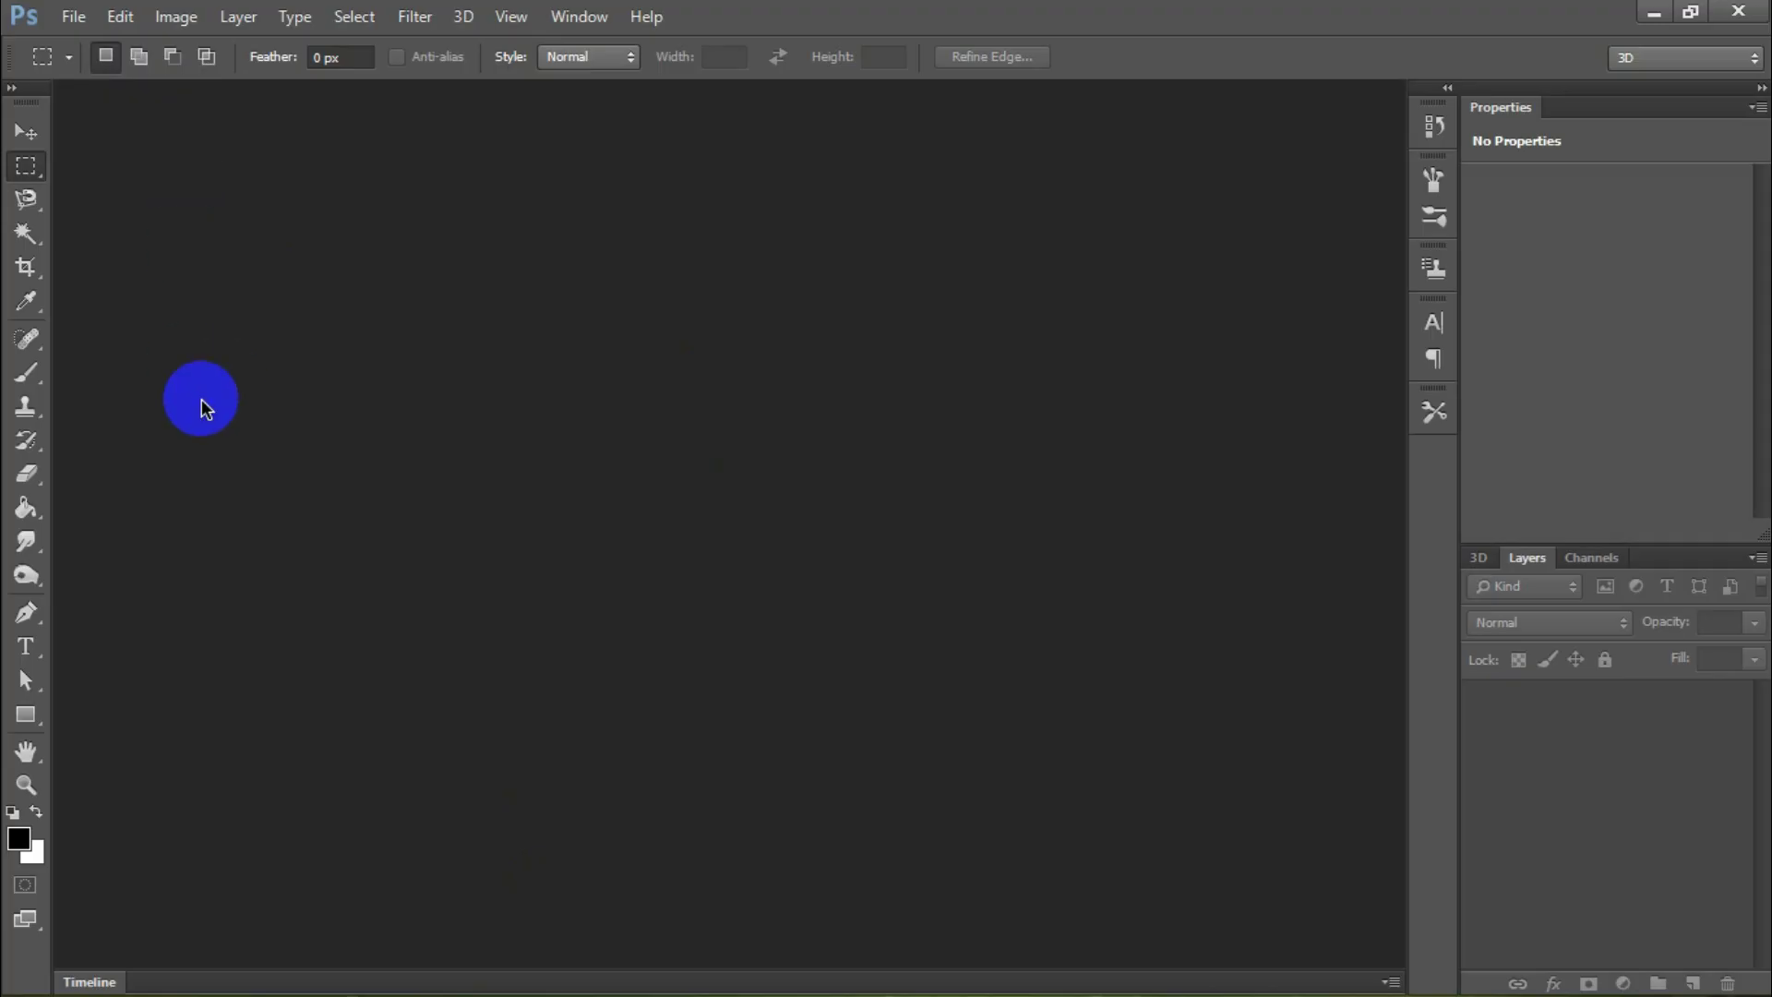
Step: Open the 01.png preview image, then close it
double_click(205, 403)
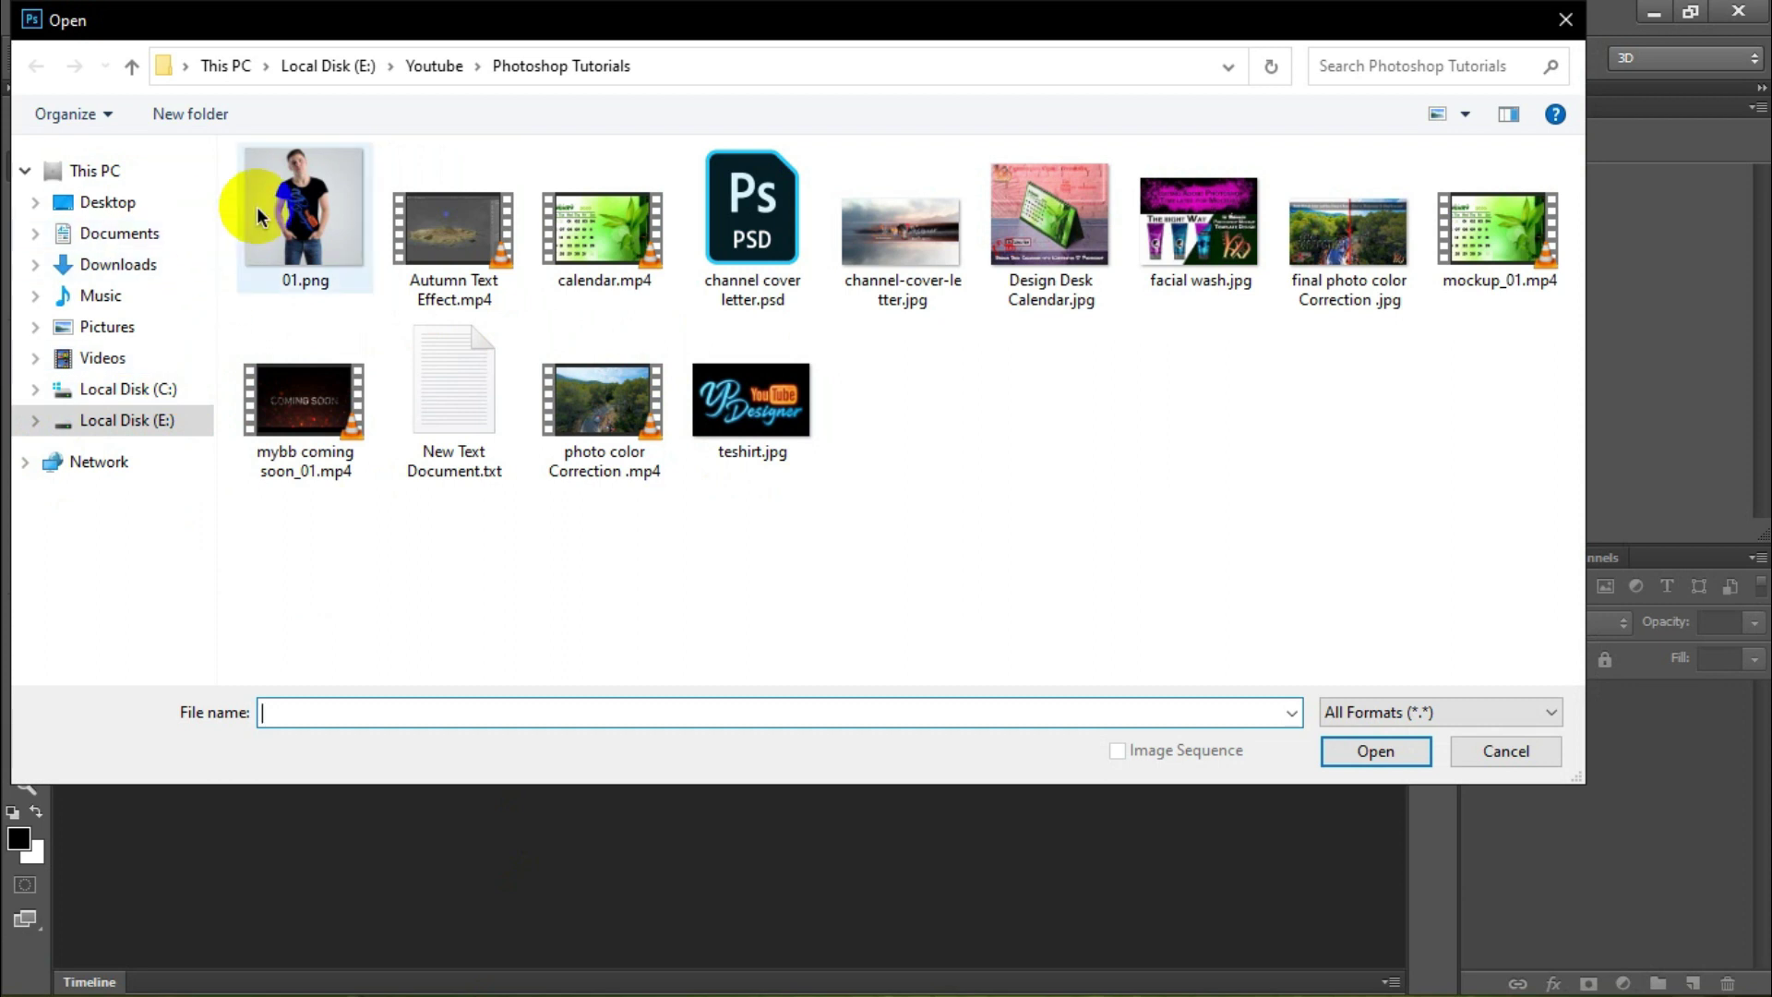
double_click(305, 203)
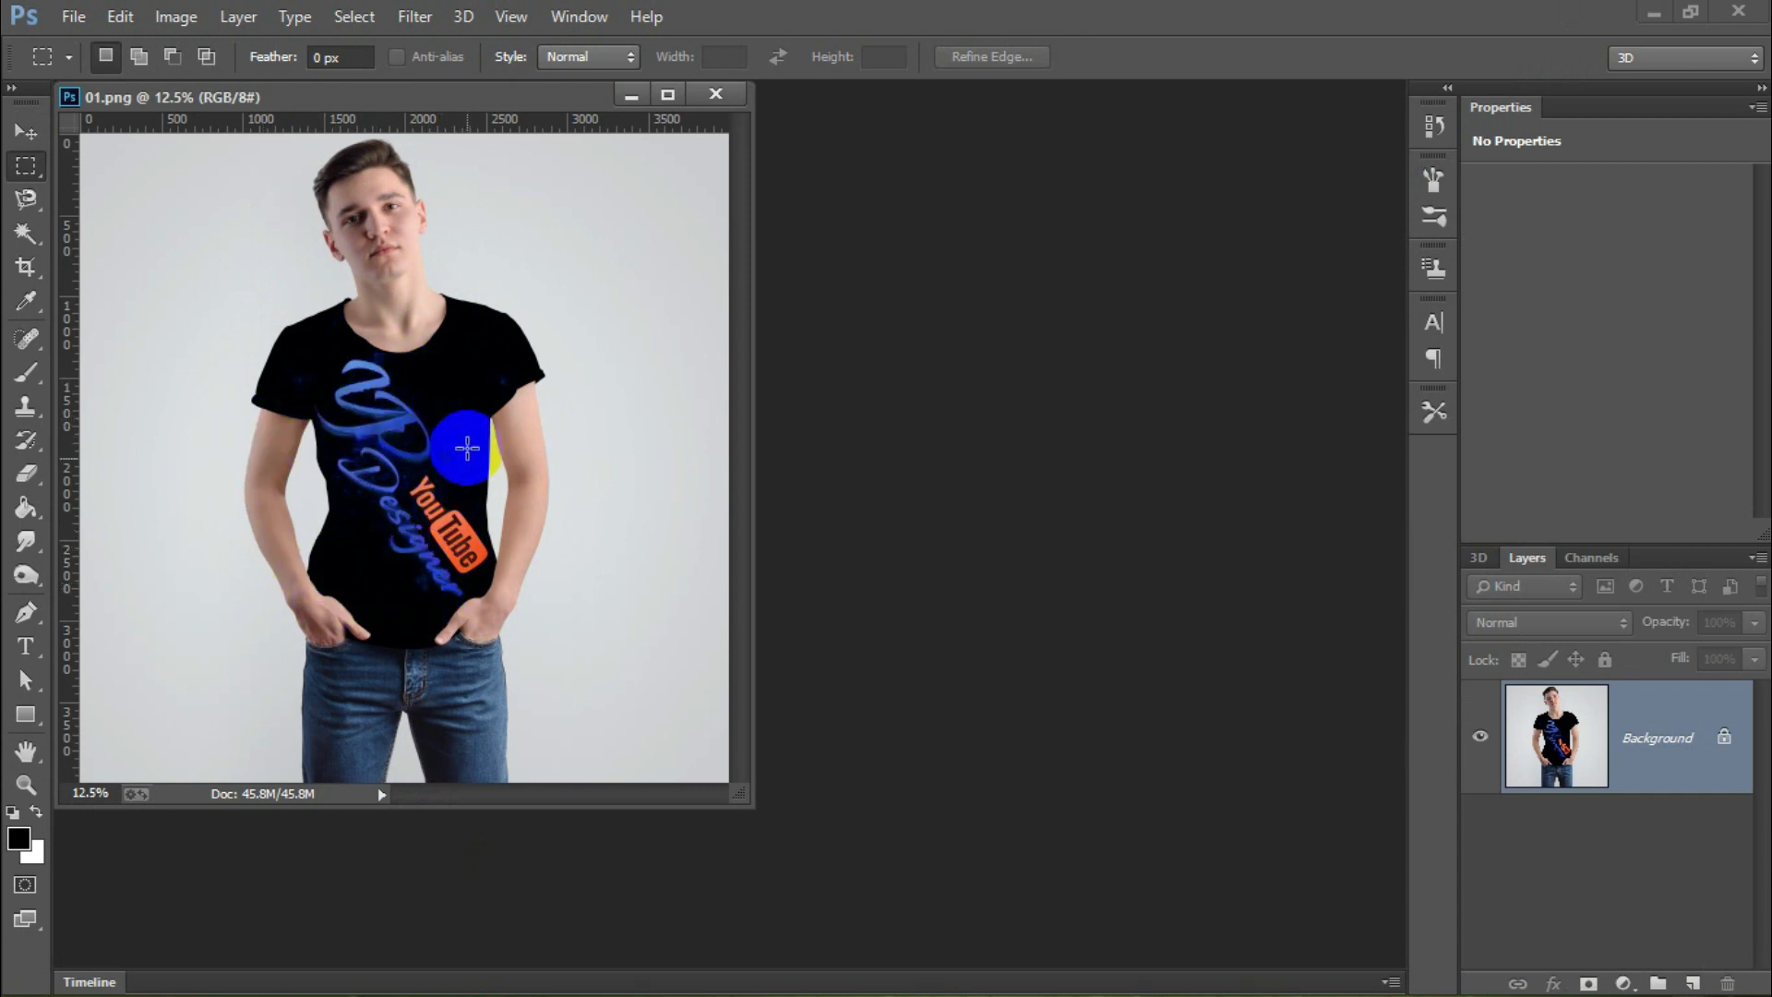
click(730, 101)
Step: Browse into the Youtube folder to open the 02.psd mockup
click(67, 16)
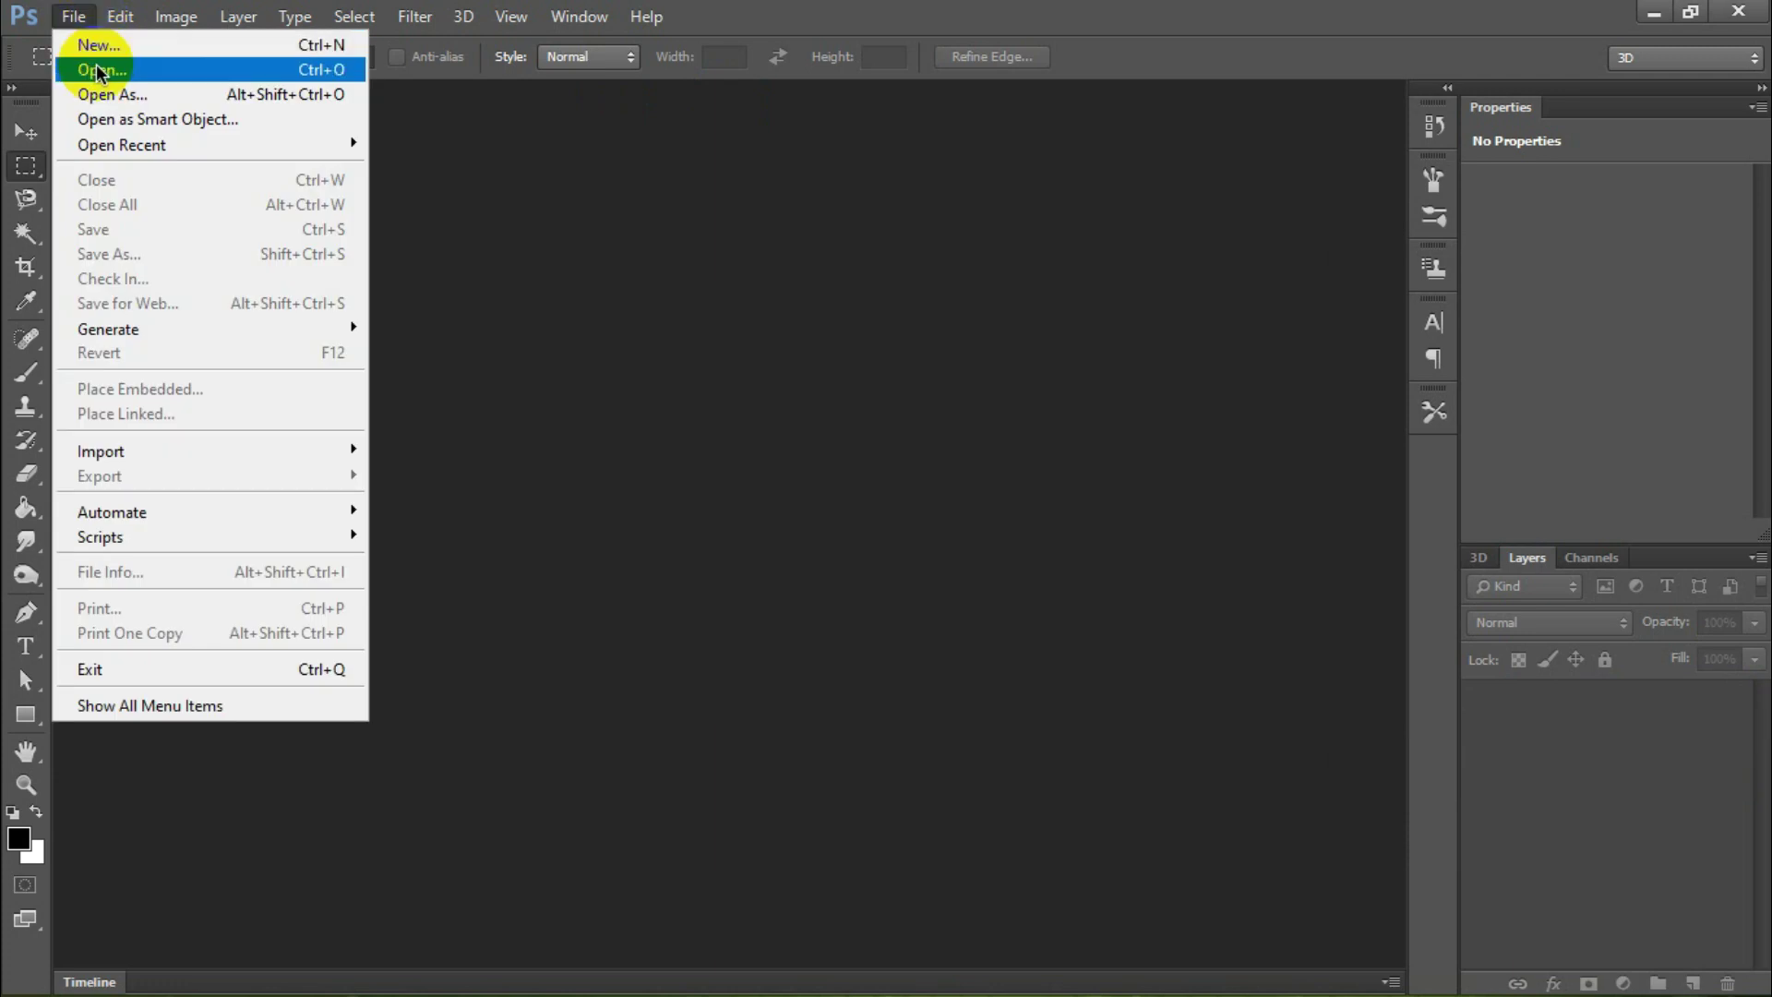
click(99, 70)
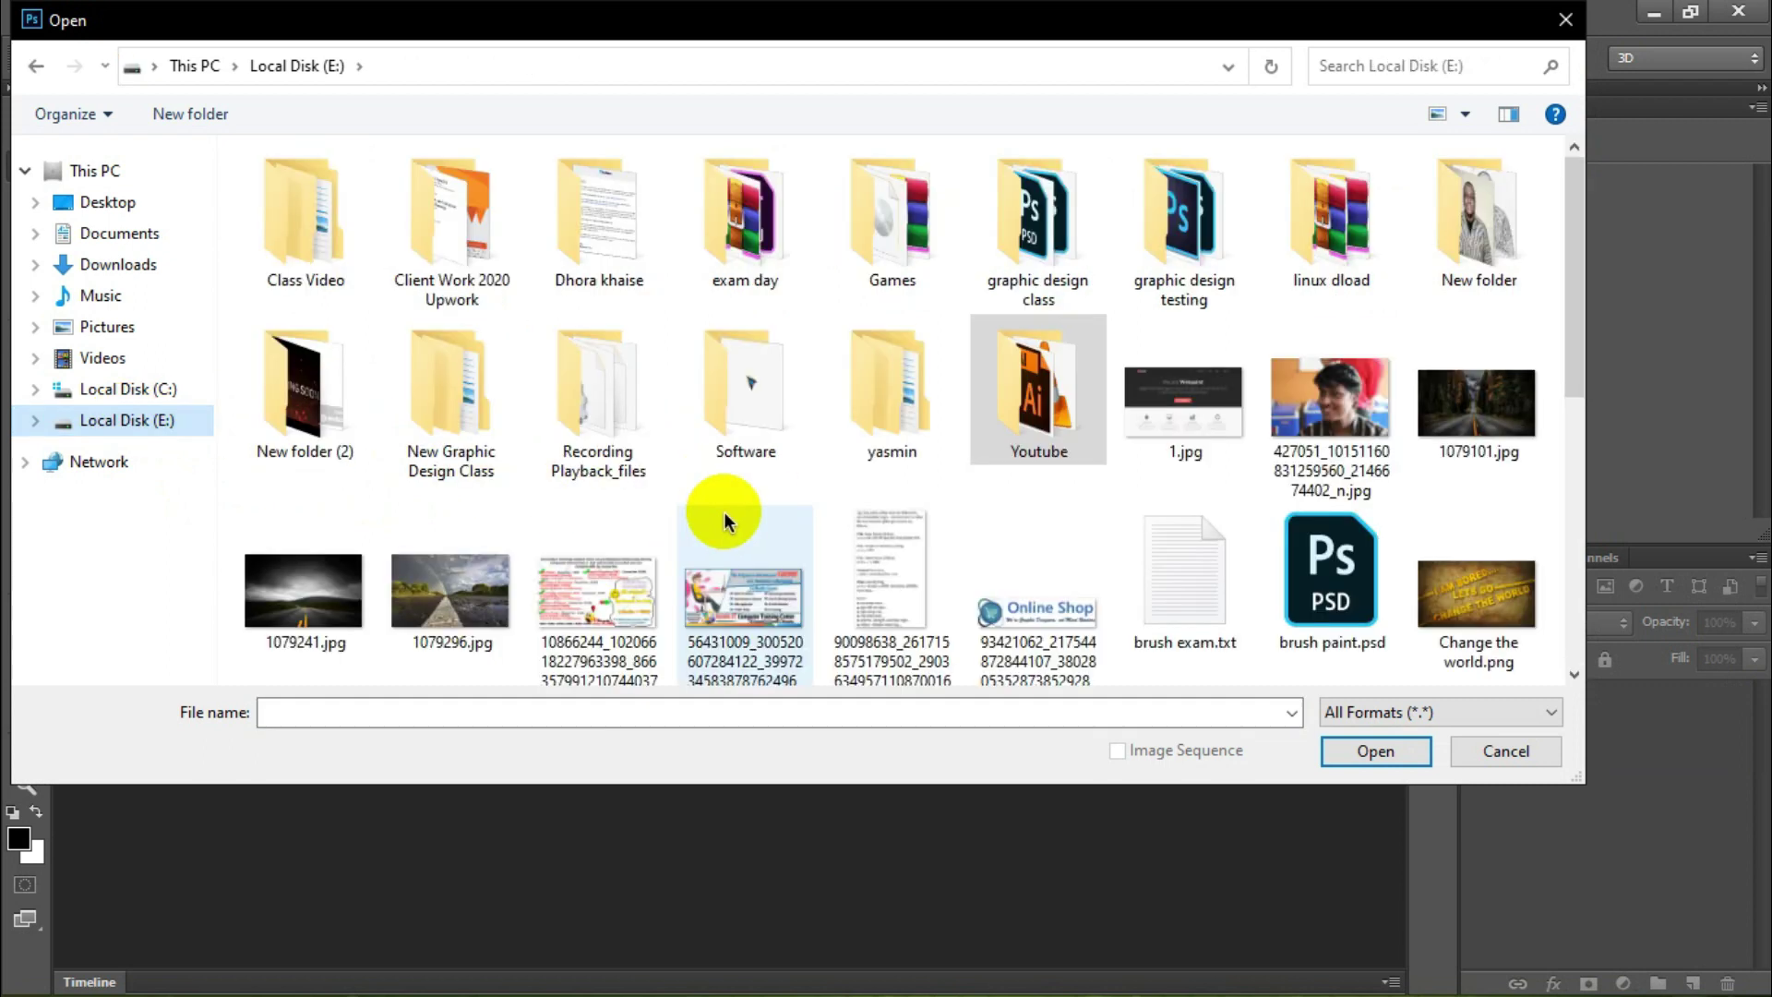
double_click(1011, 395)
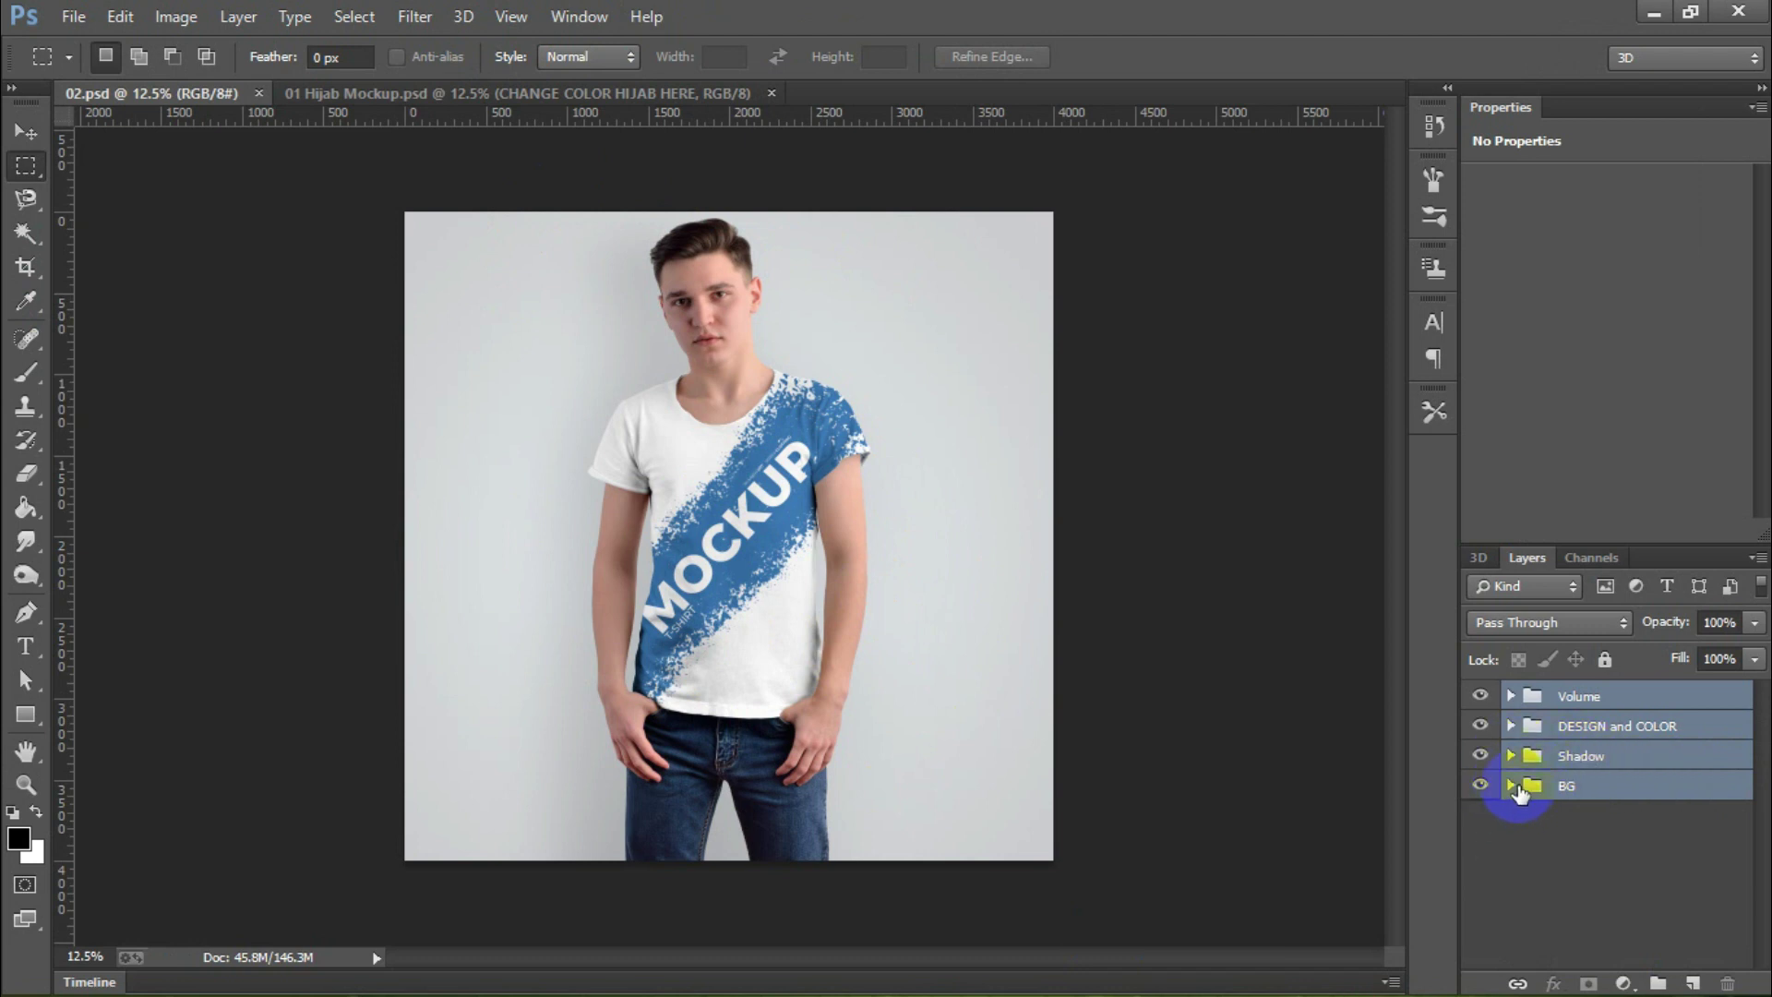
Step: Set the shirt's colour fill layer in DESIGN and COLOR to black (000000)
click(1511, 726)
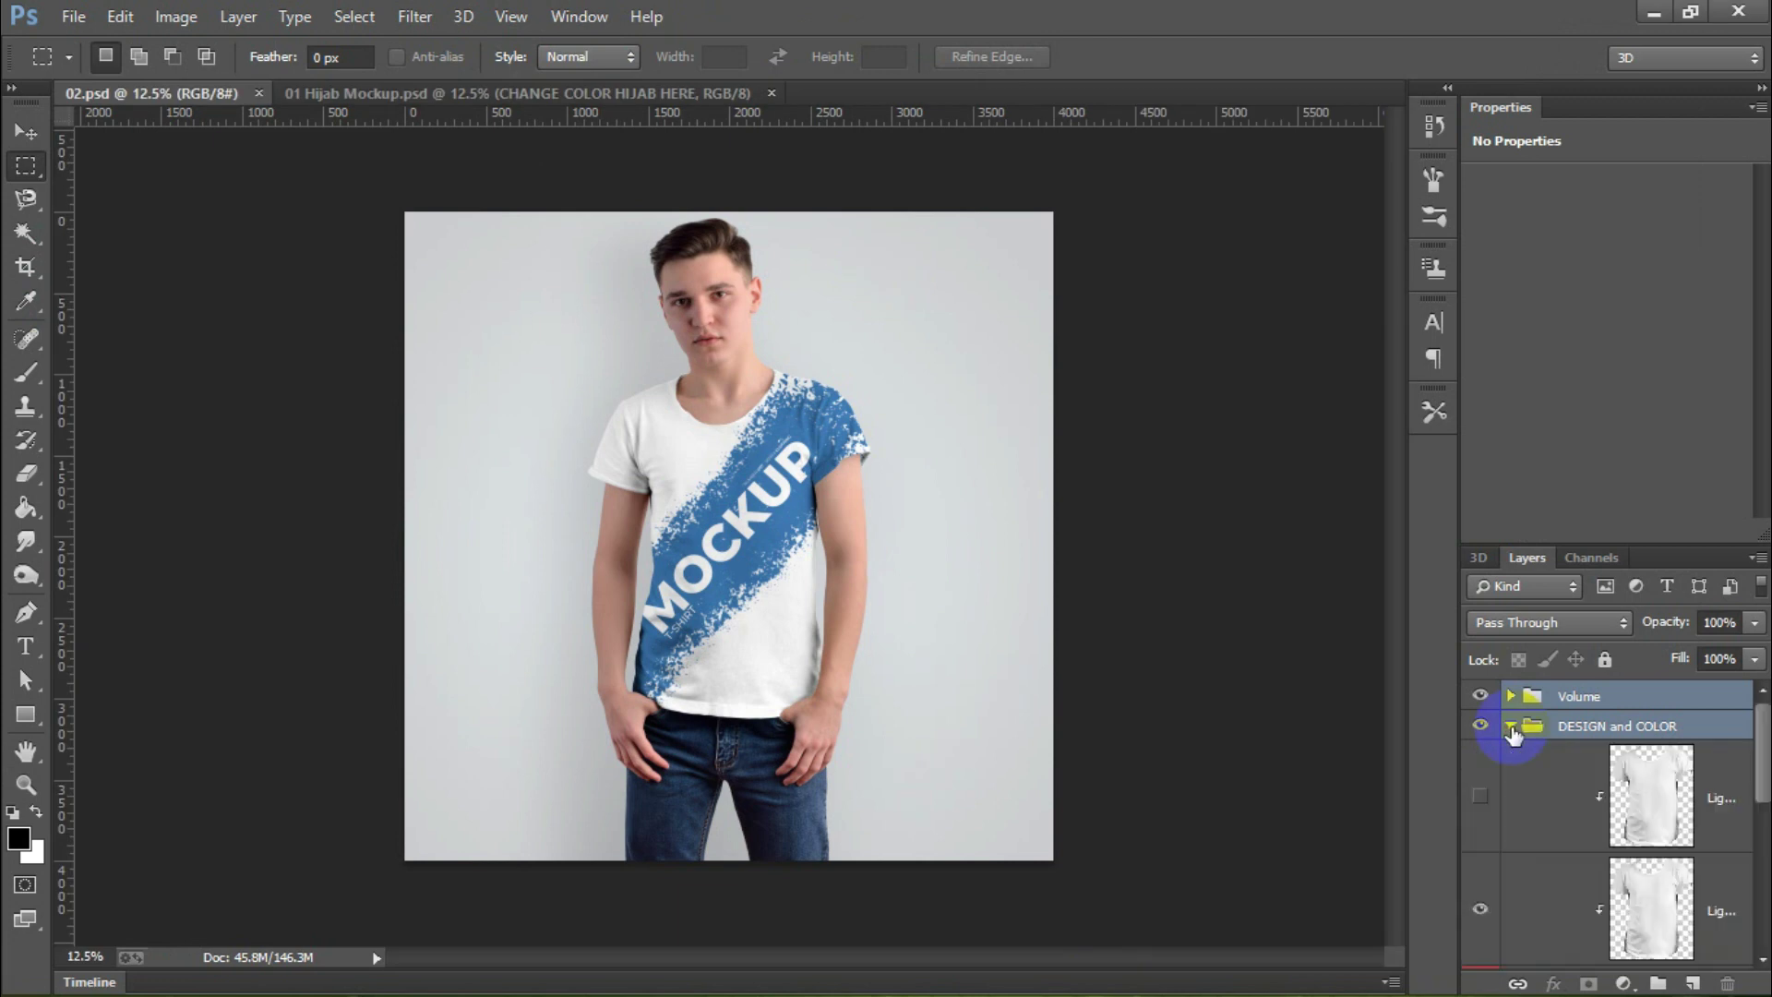
scroll(1603, 877, down, 1)
scroll(1602, 876, down, 1)
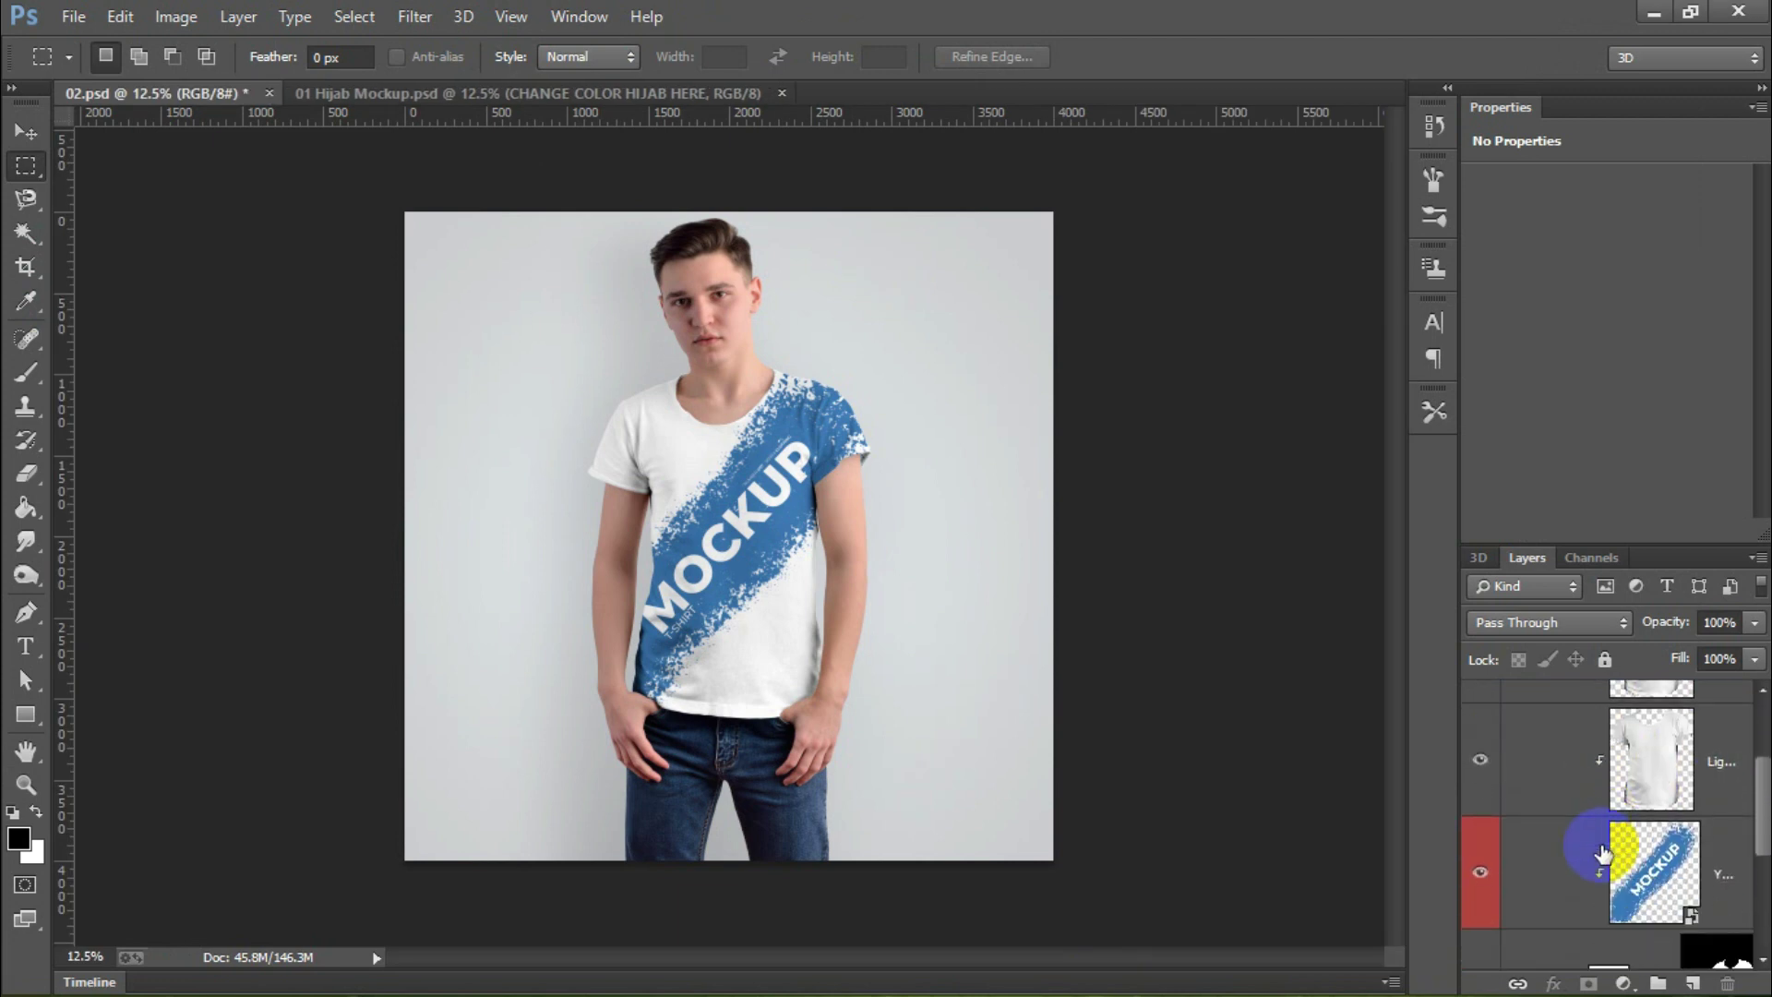
scroll(1603, 868, down, 1)
scroll(1603, 854, down, 2)
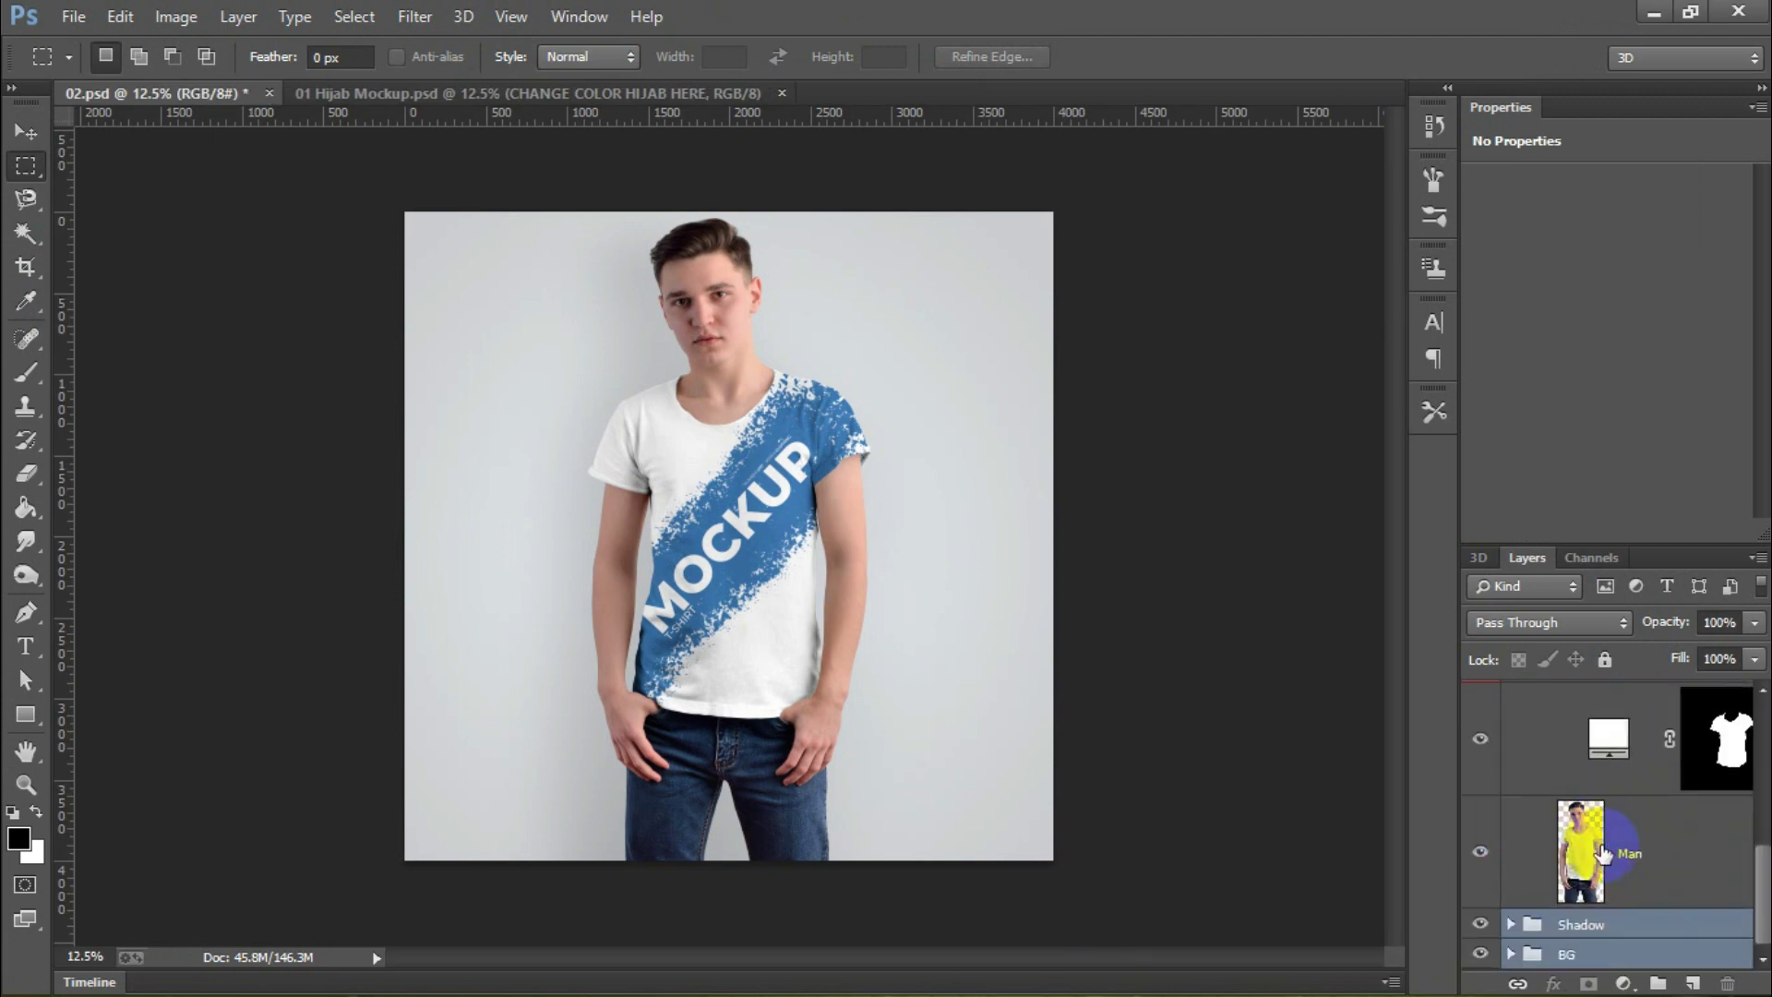
click(1610, 752)
double_click(1611, 752)
drag(1049, 534, 920, 681)
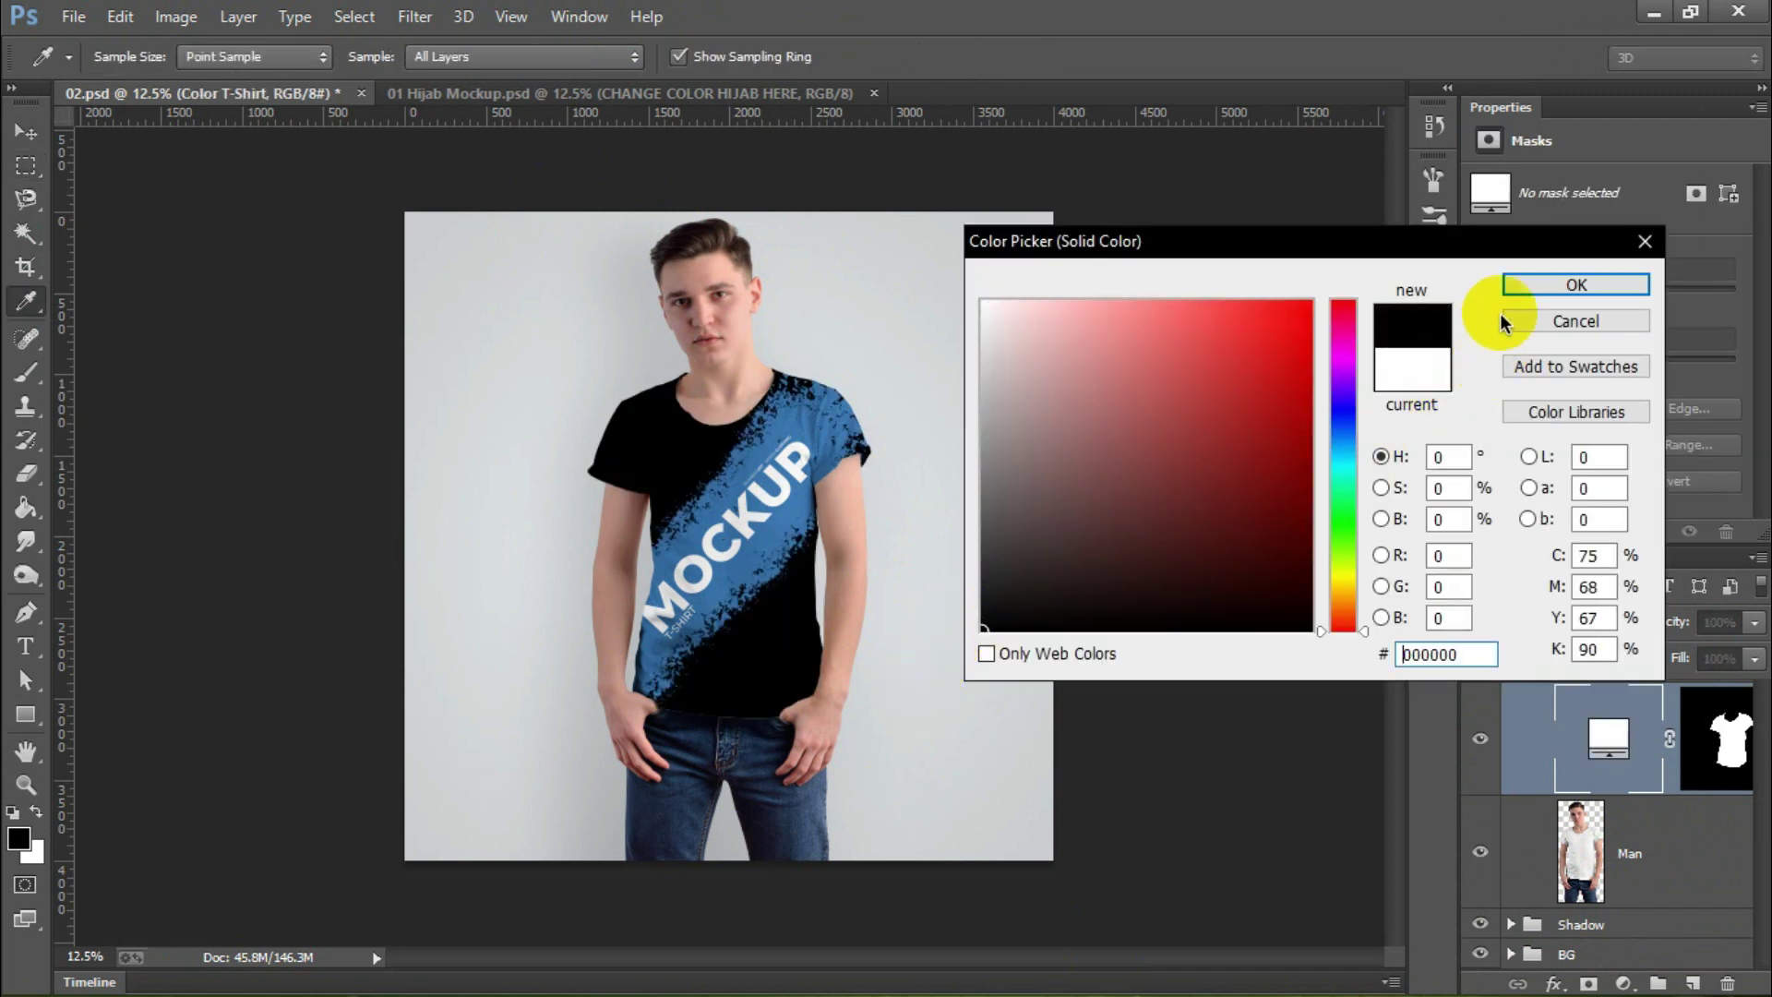
click(1532, 285)
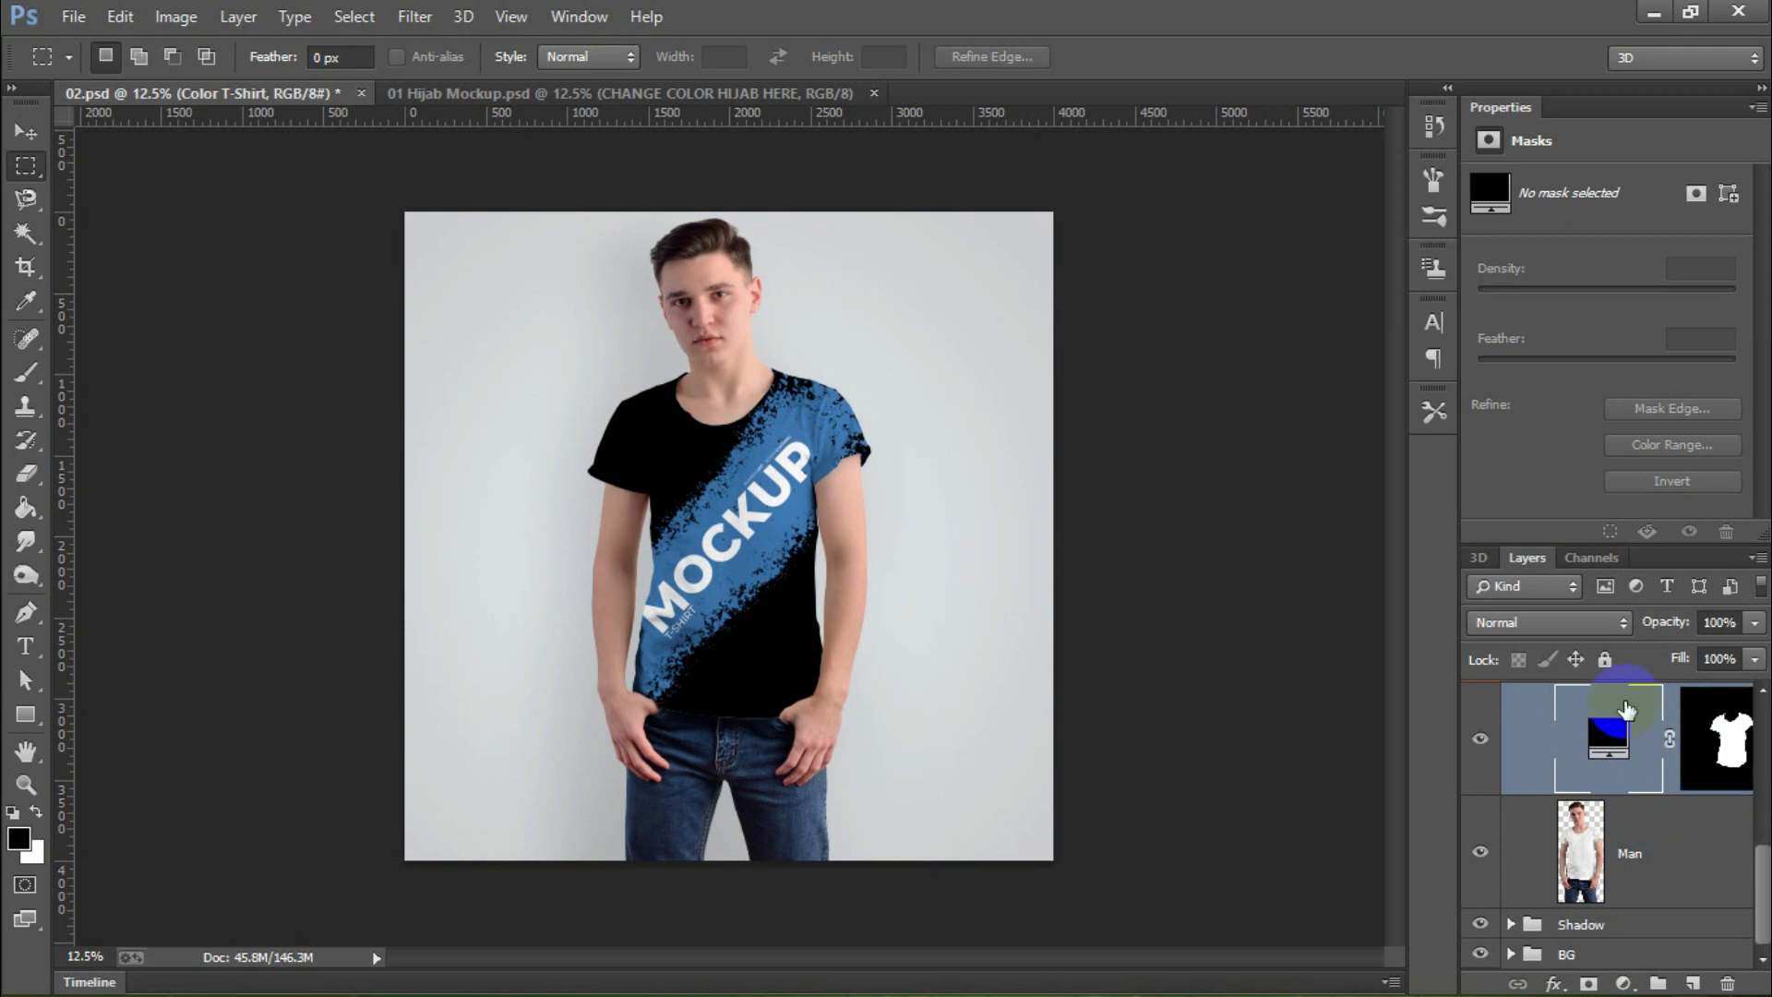
Step: Open the MOCKUP design smart object for editing
scroll(1584, 867, up, 3)
scroll(1588, 881, up, 1)
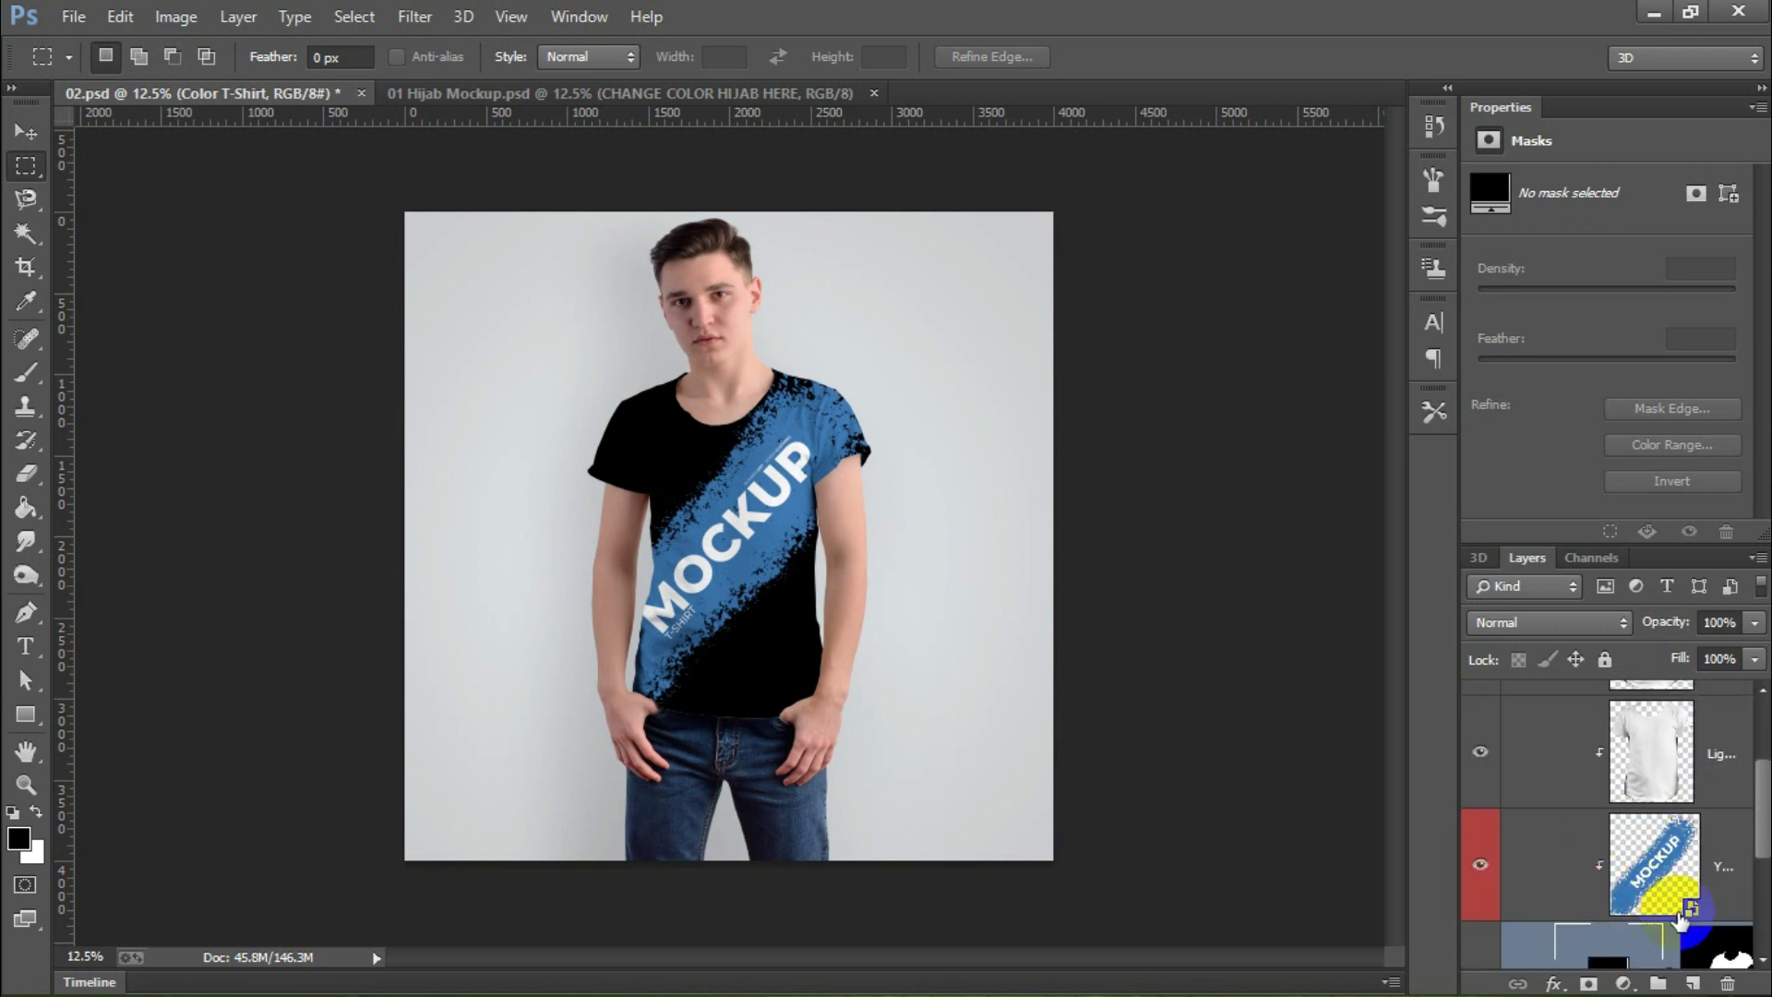
double_click(1675, 867)
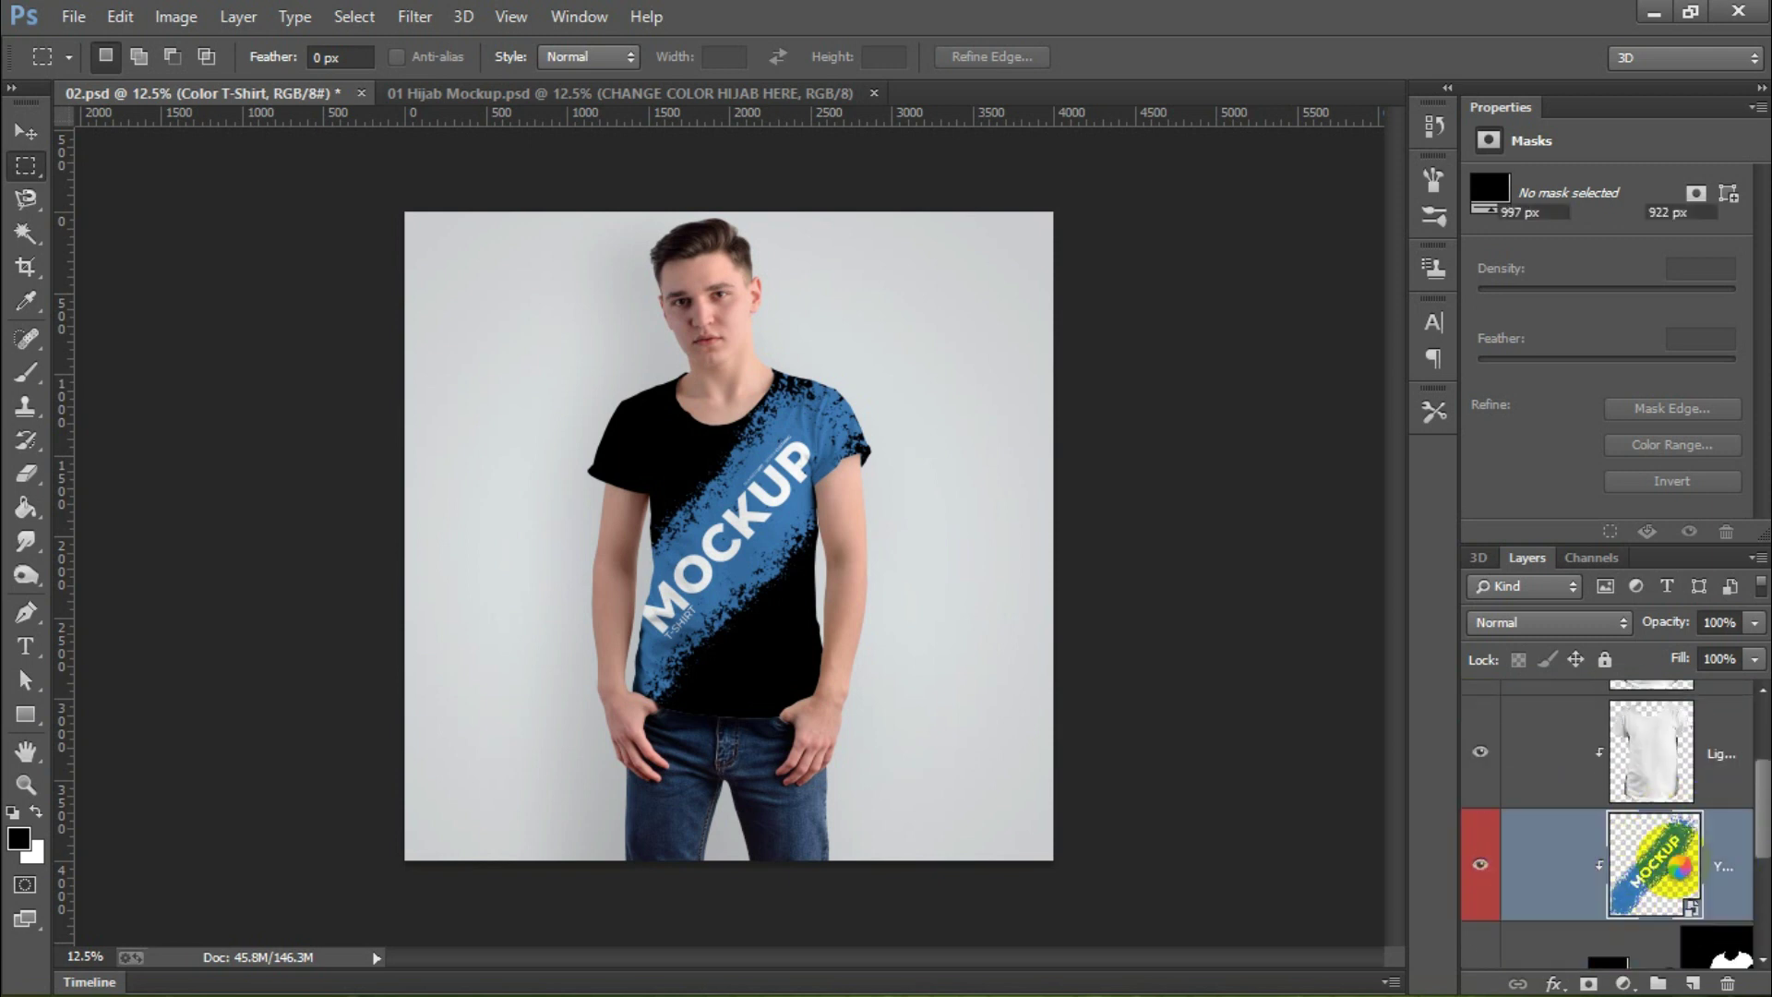
Step: Embed teshirt.jpg from Youtube\Photoshop Tutorials into the design and rotate it diagonally
click(890, 421)
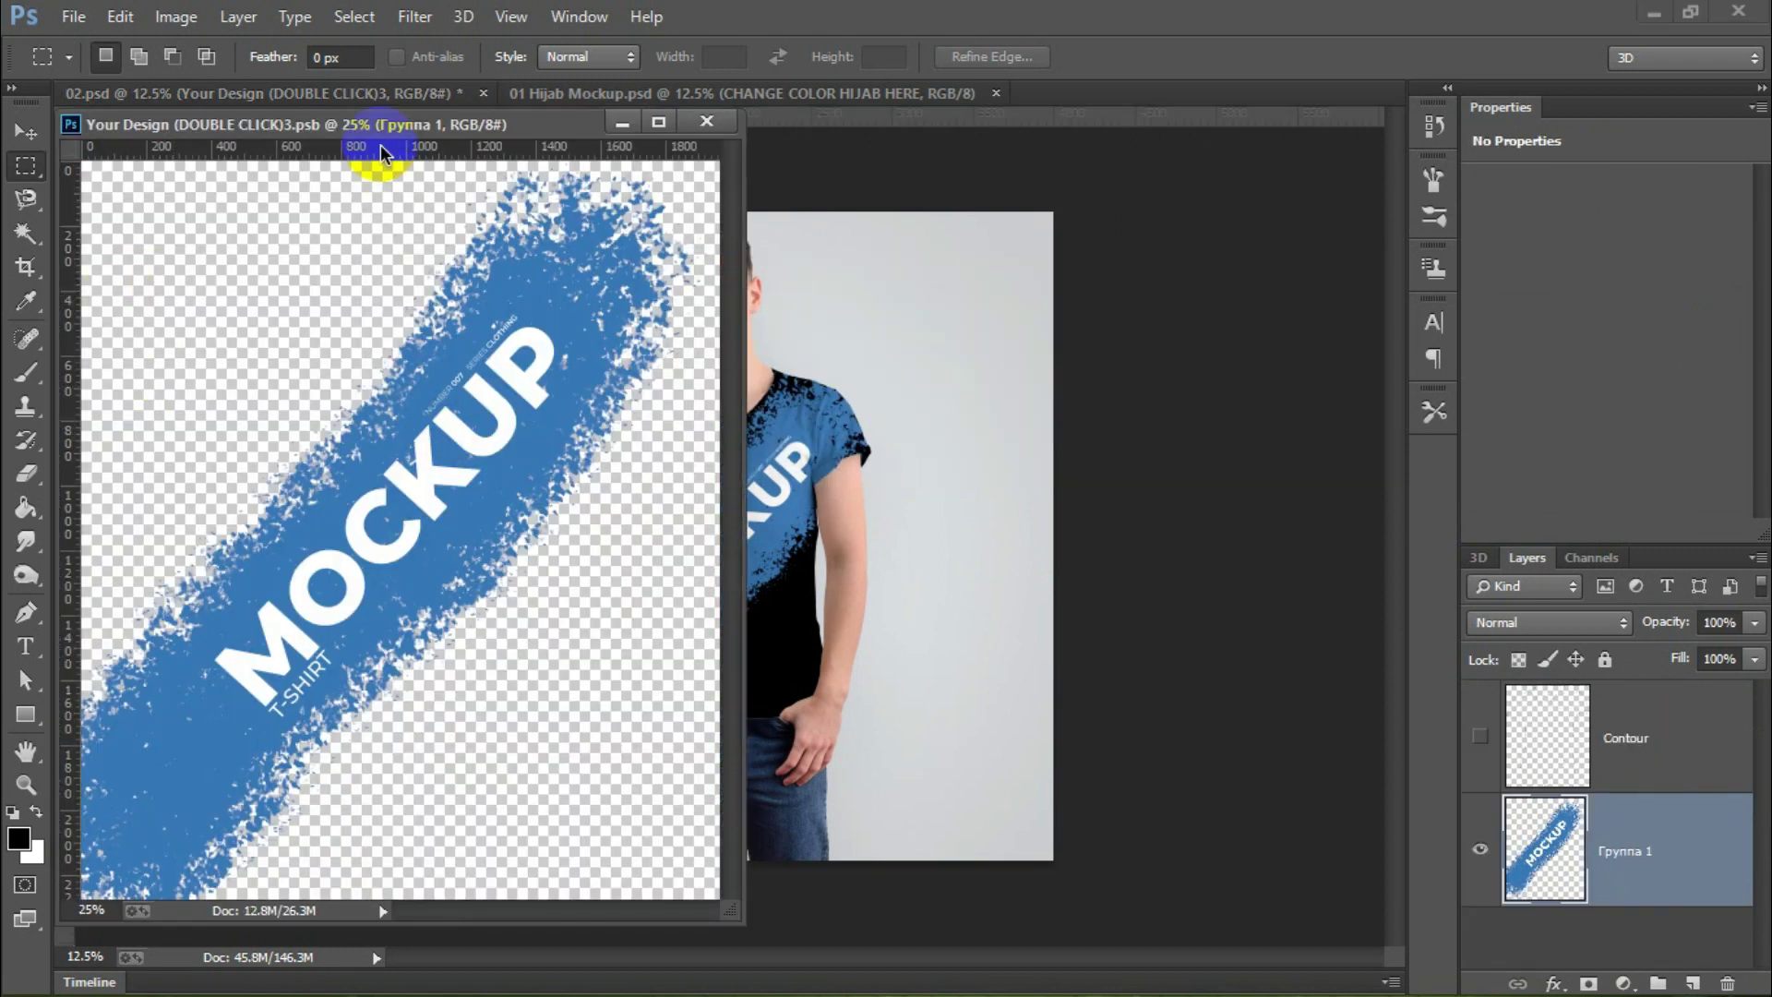
mouse_move(375, 132)
mouse_down()
mouse_move(1133, 110)
mouse_move(1152, 131)
mouse_up()
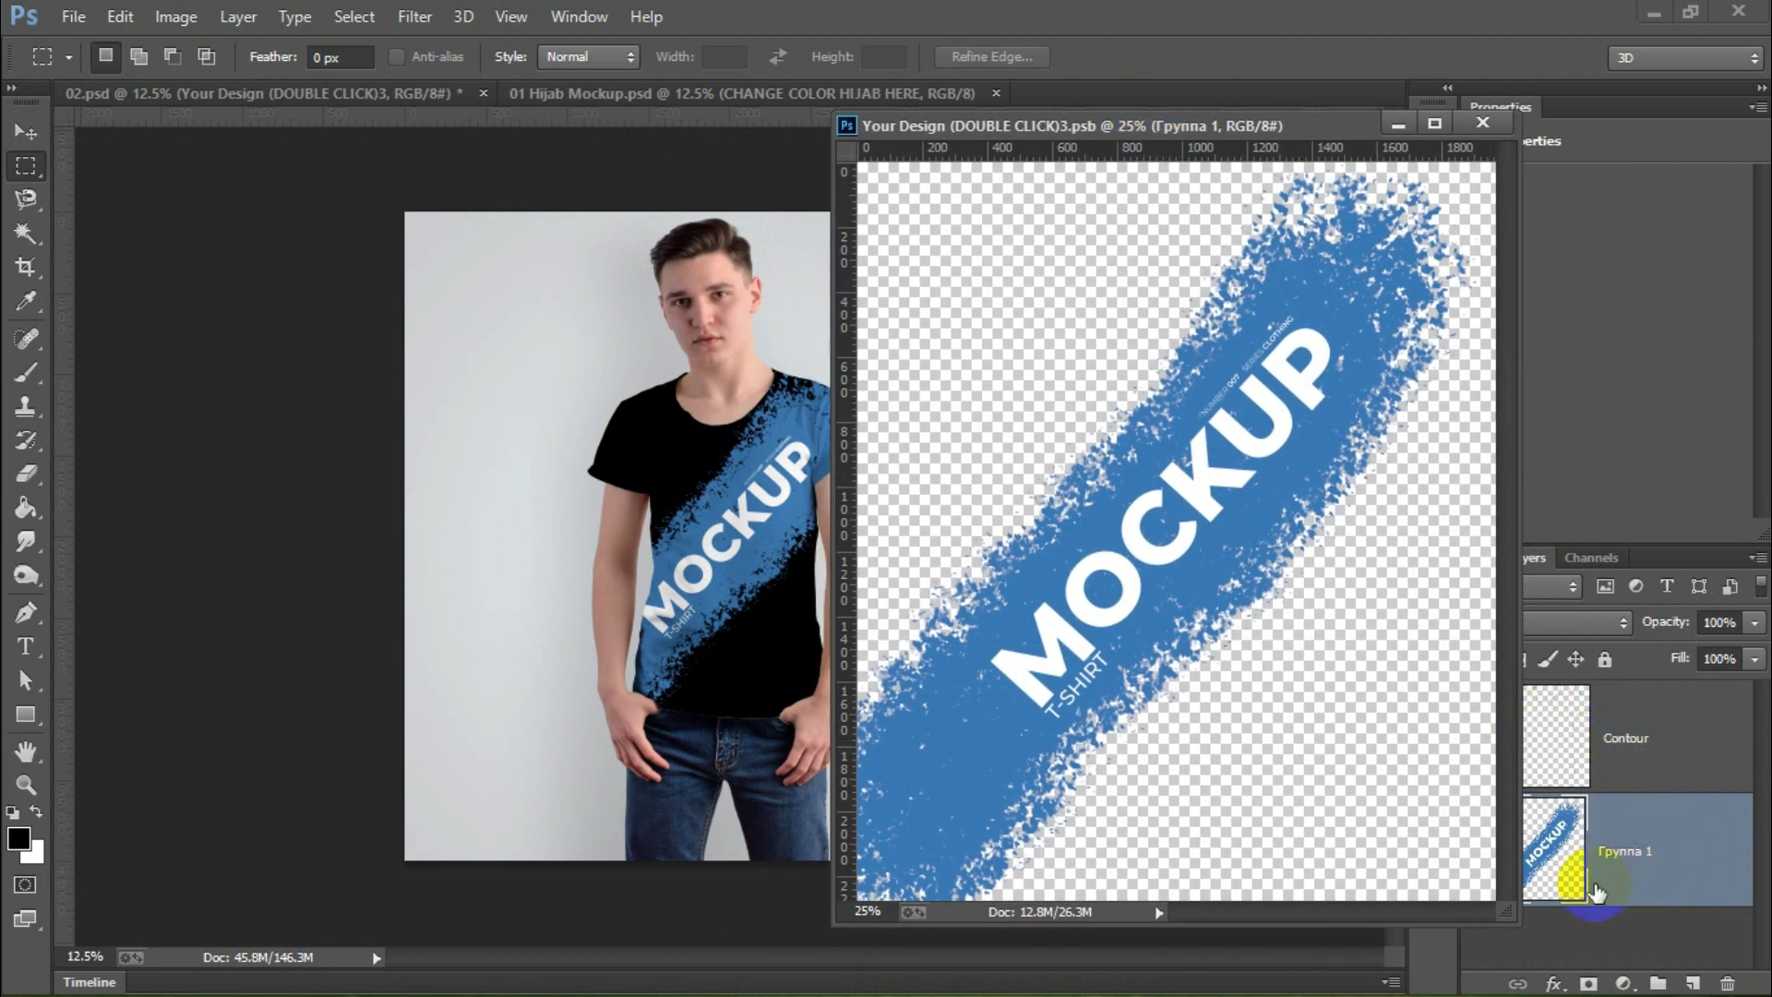
click(62, 15)
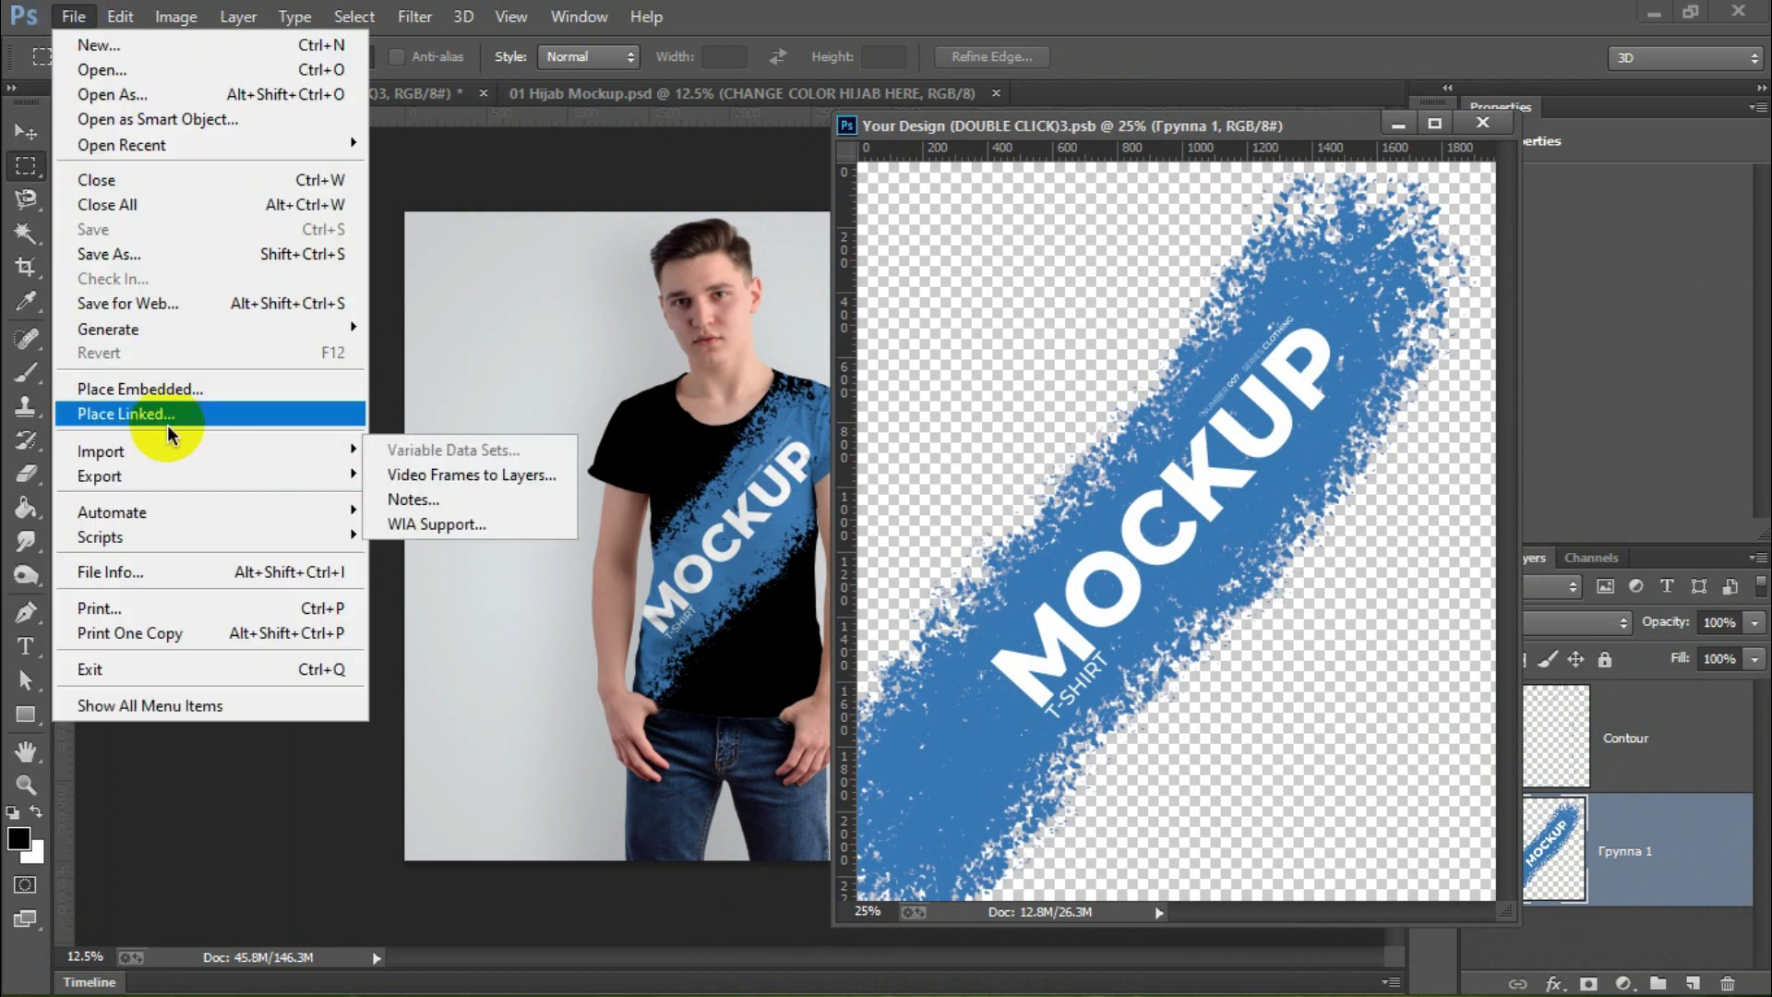
click(171, 391)
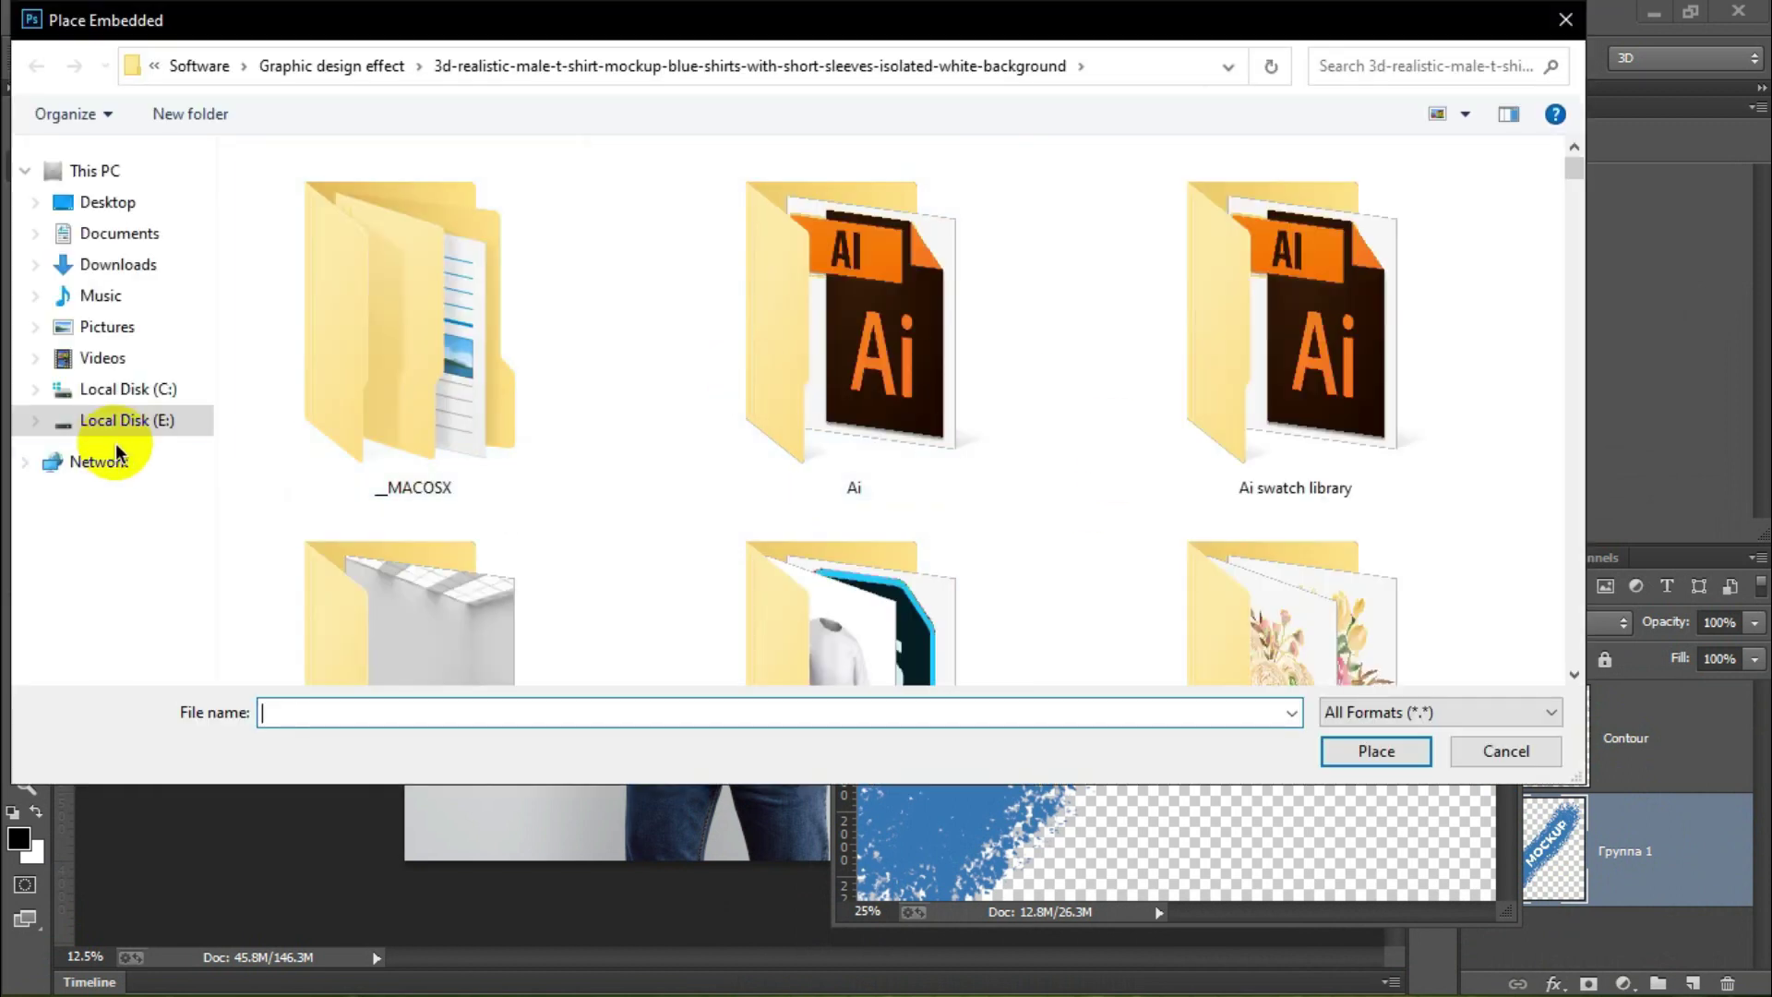
click(111, 422)
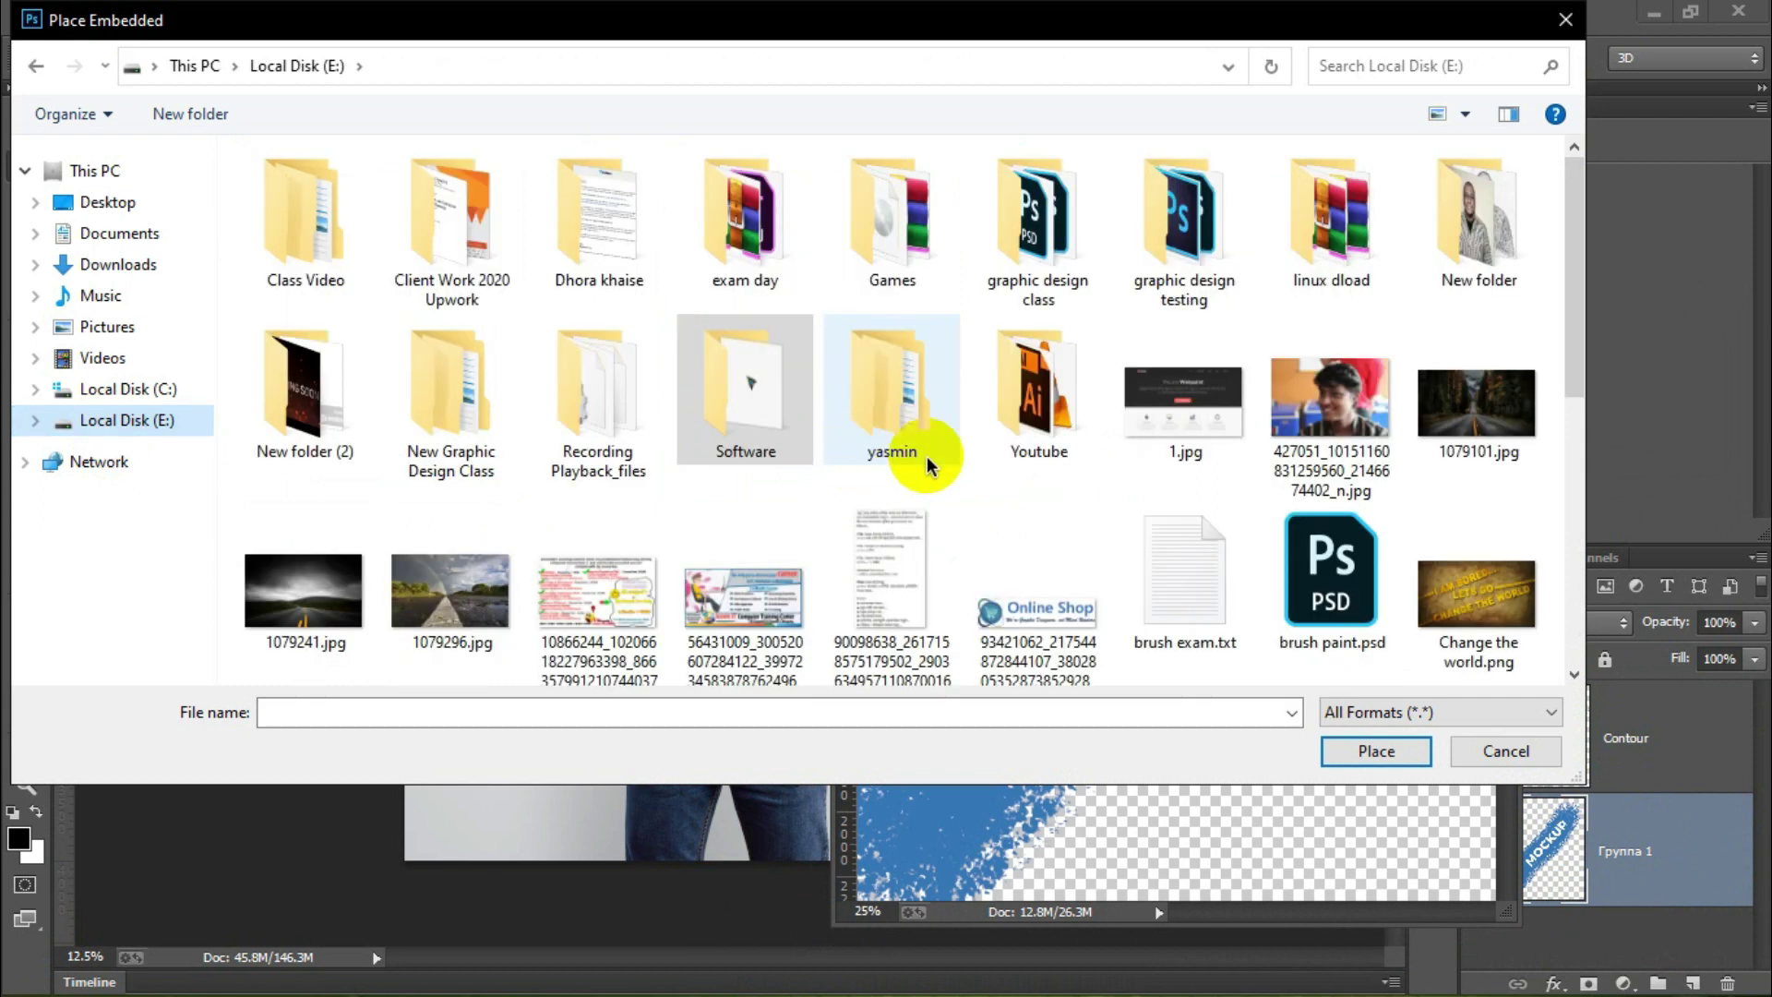
double_click(1018, 423)
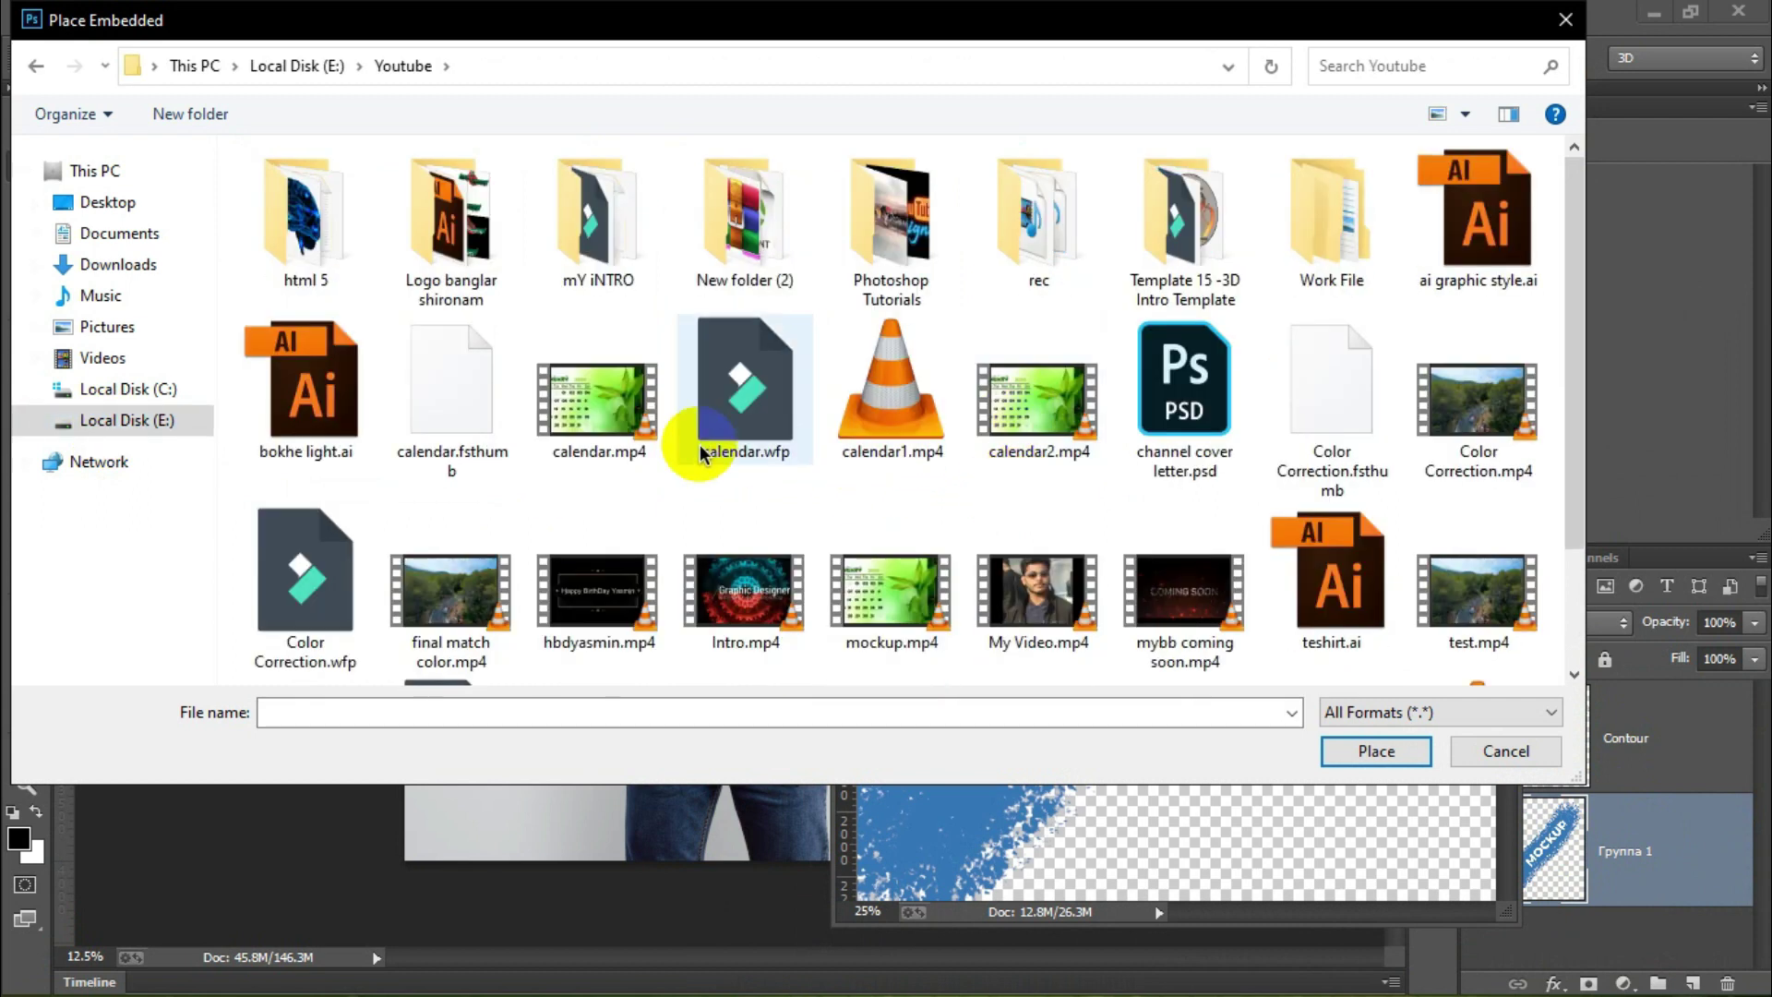
double_click(900, 271)
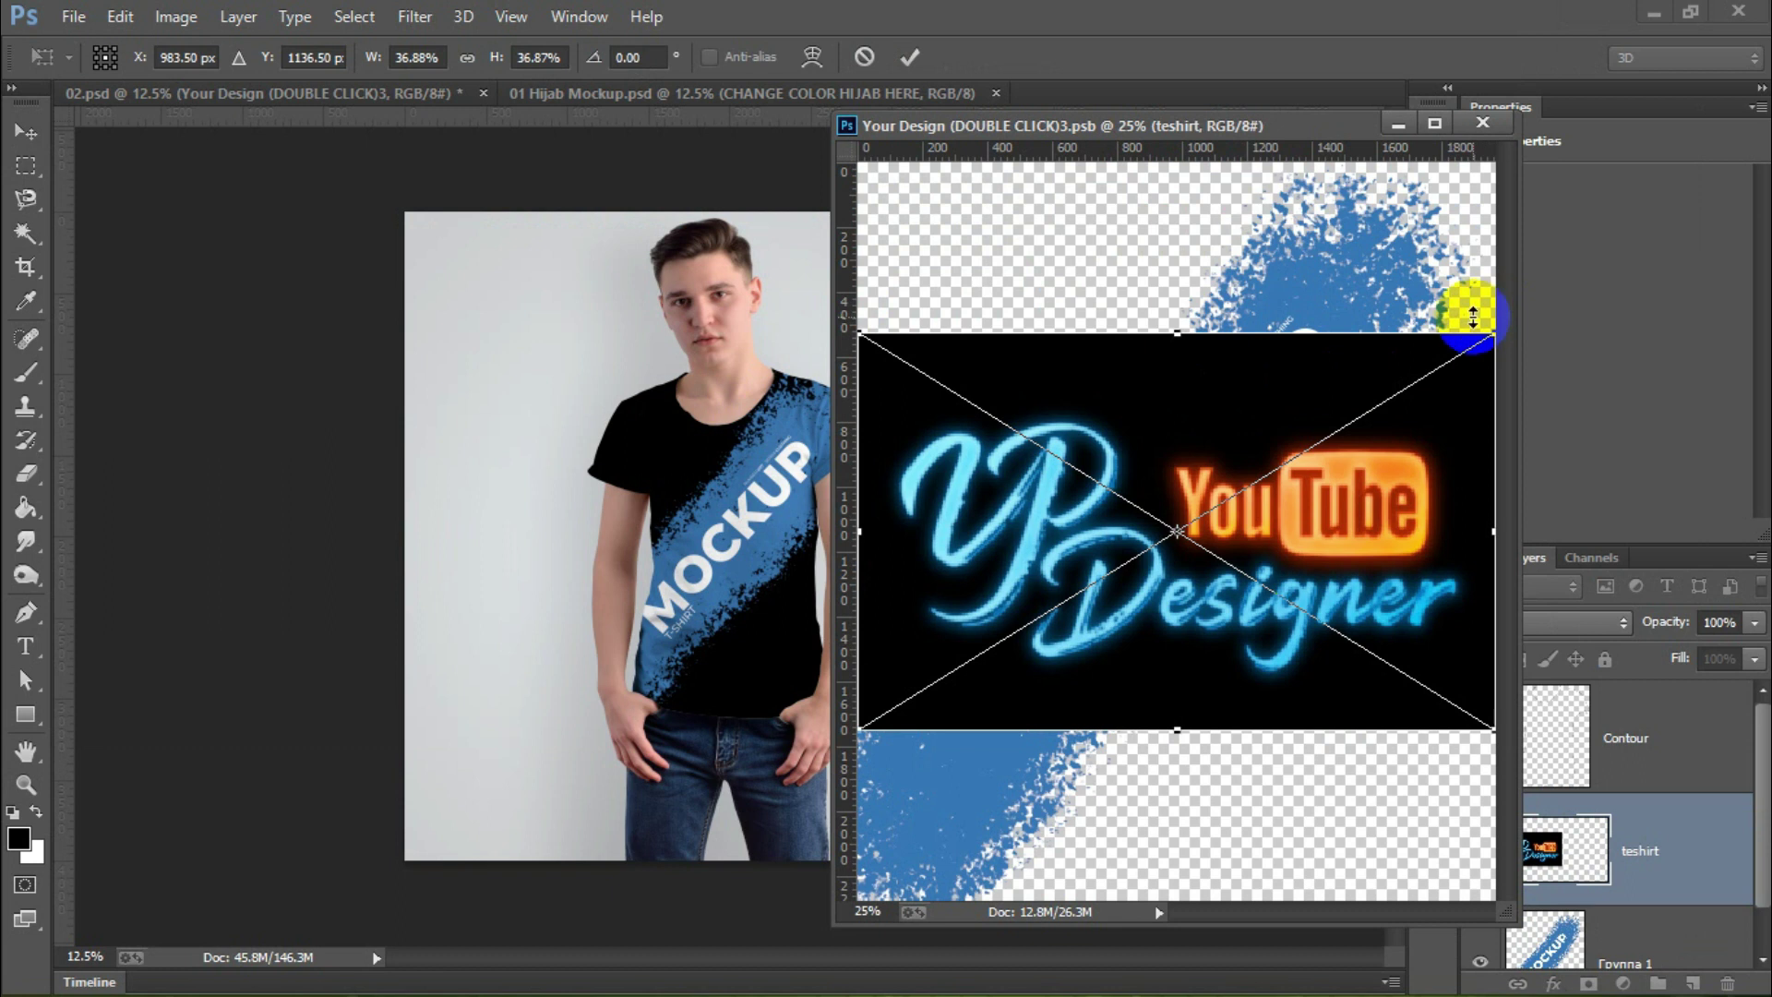
drag(1488, 304, 1641, 736)
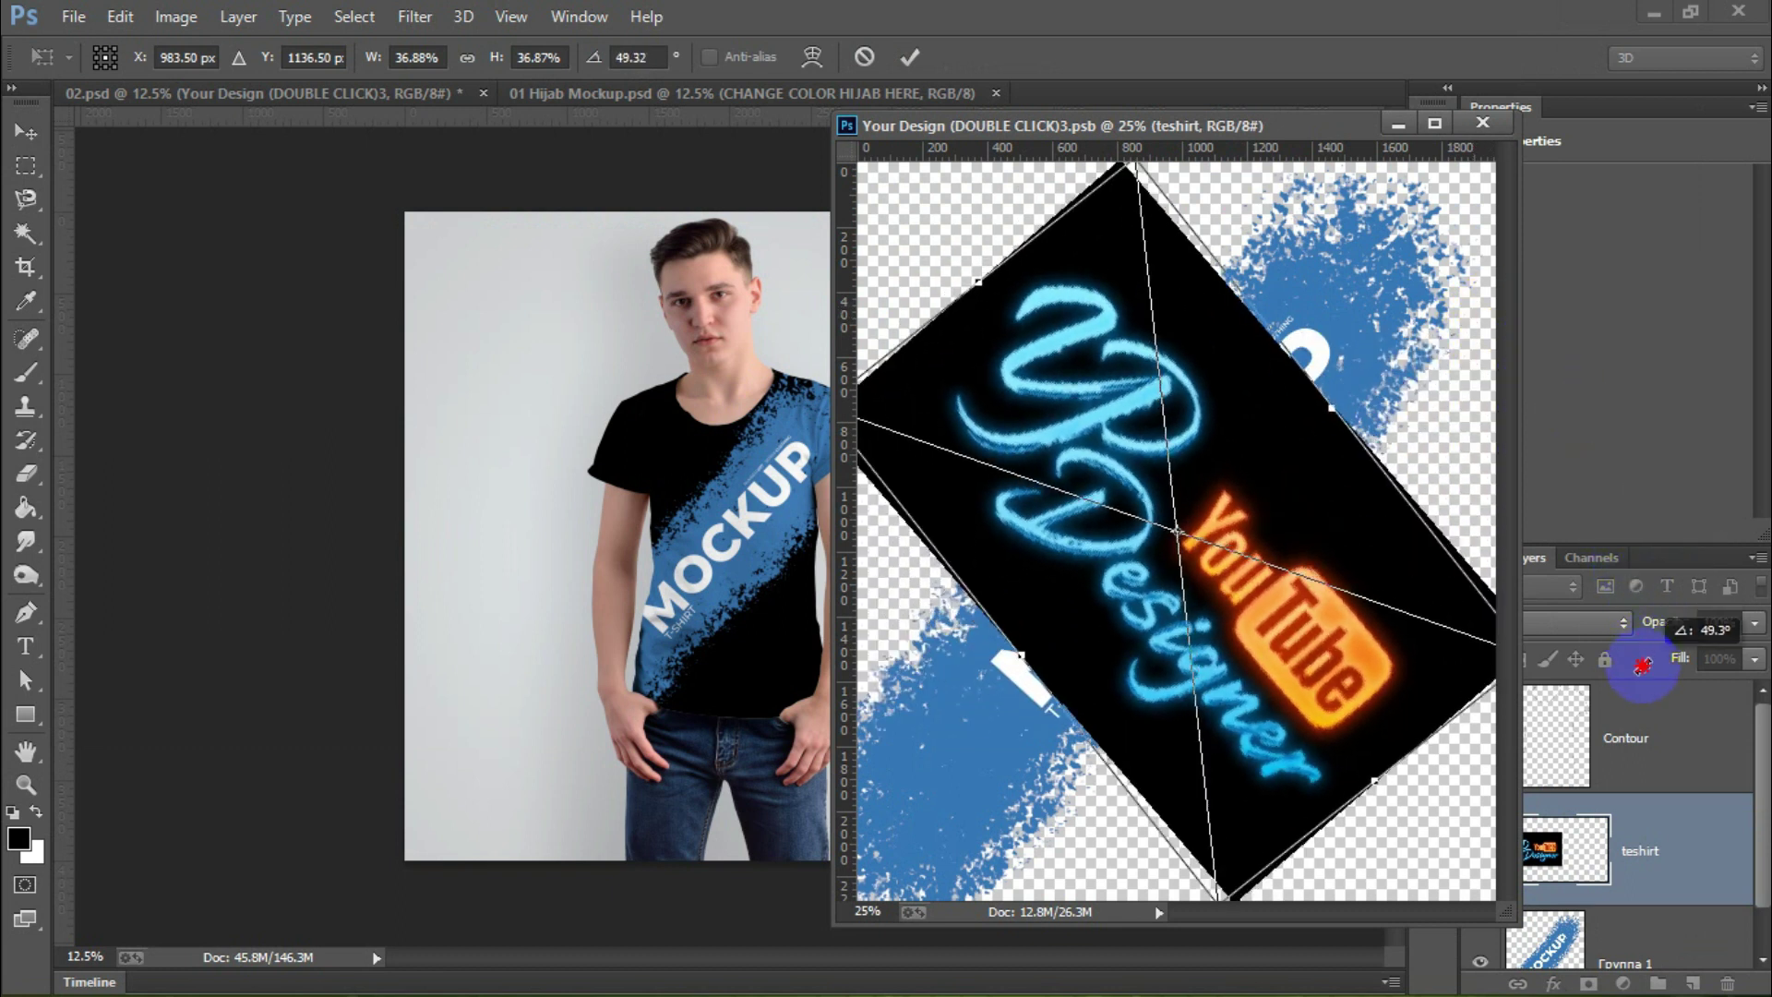
double_click(1291, 565)
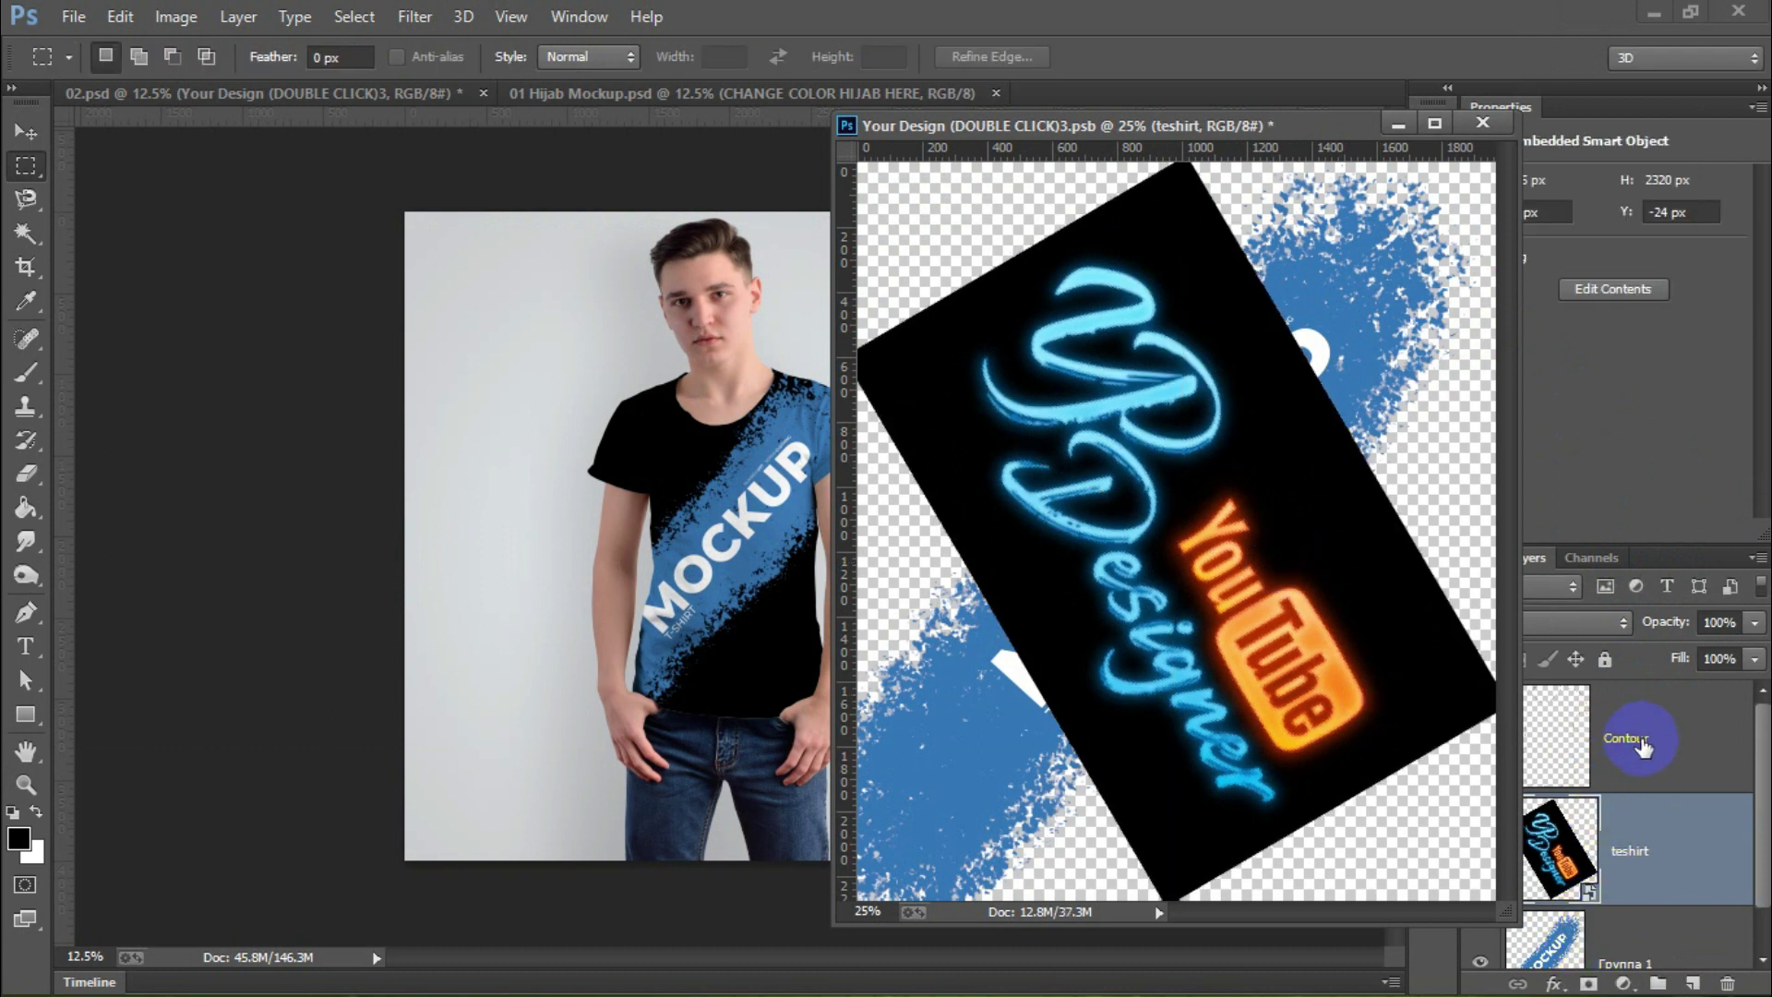
Step: Hide the blue MOCKUP splash artwork and add an empty layer above Группа 1
click(1619, 773)
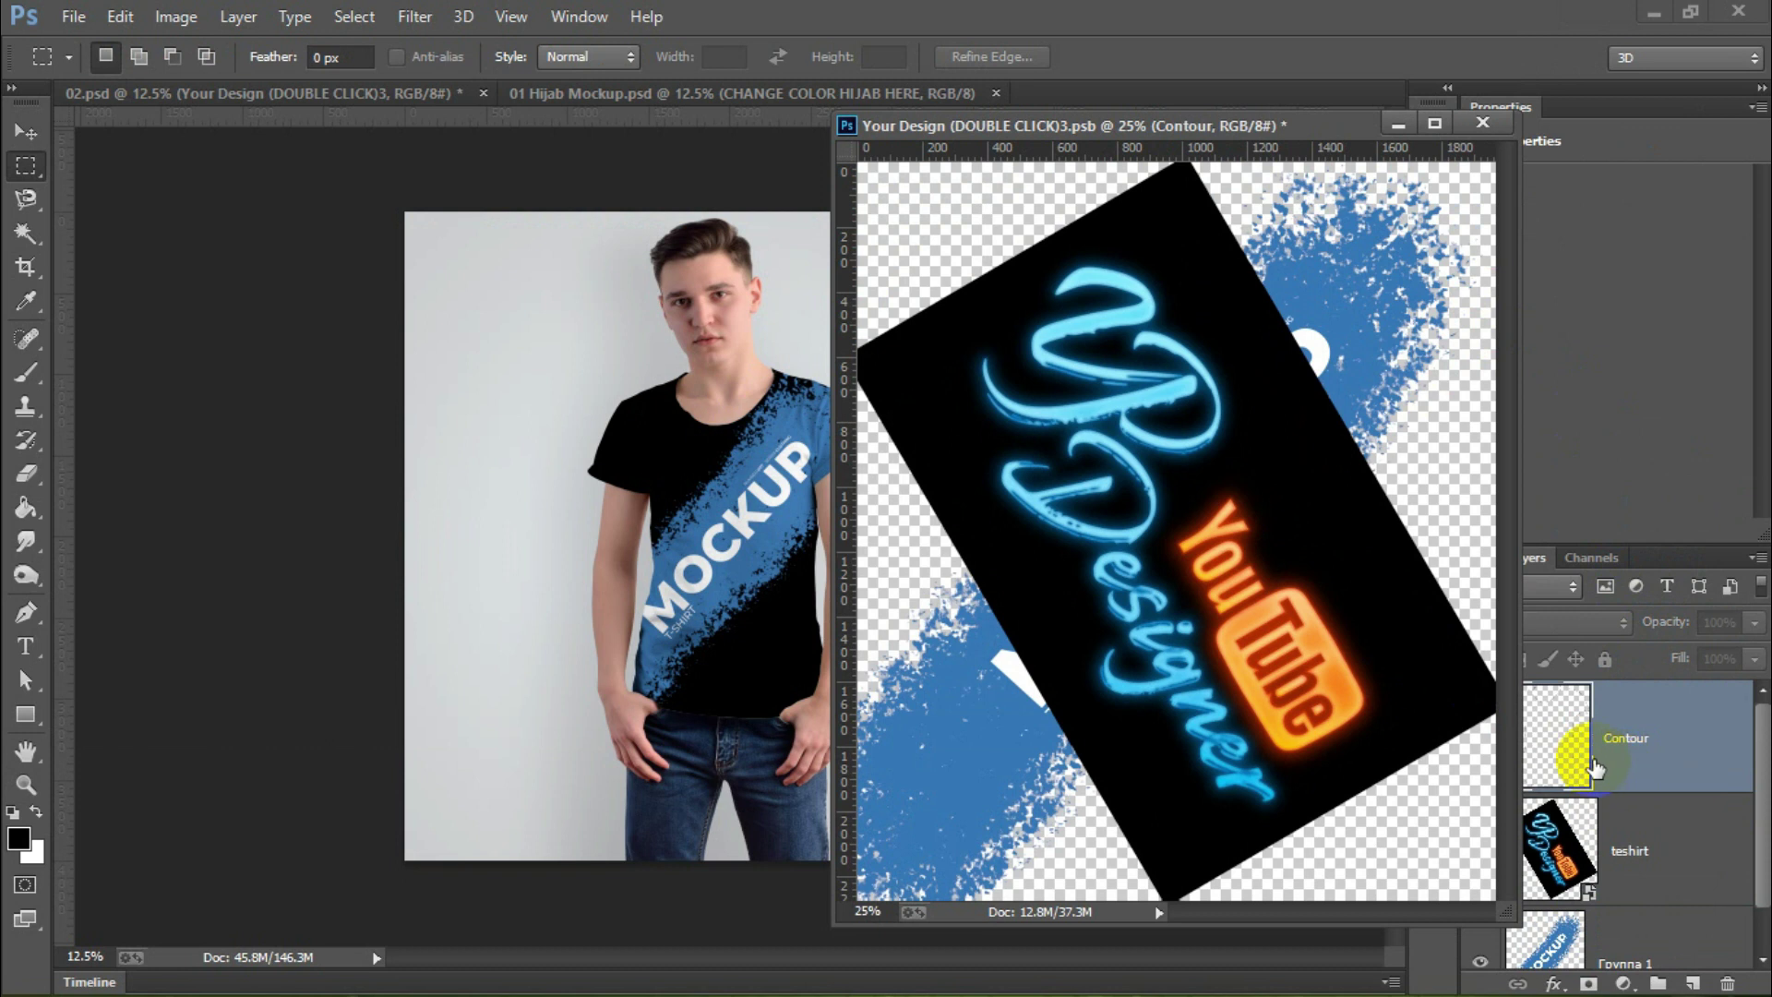
drag(1276, 129, 1100, 73)
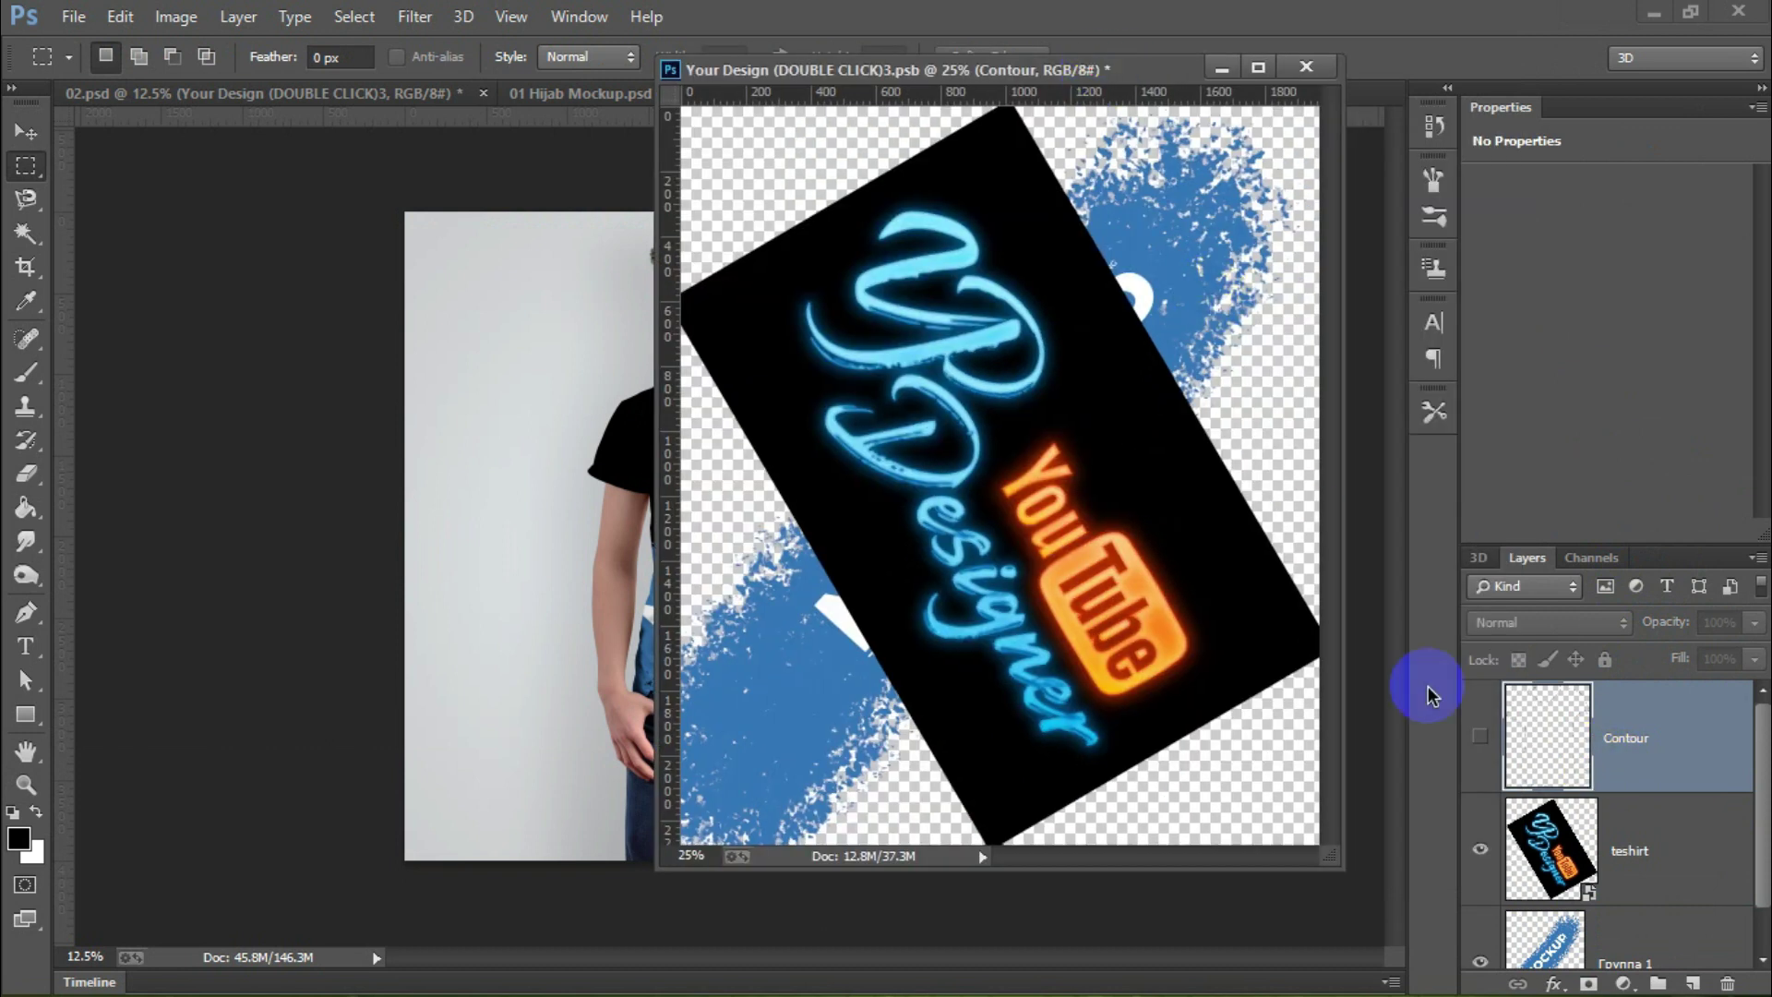
click(1487, 963)
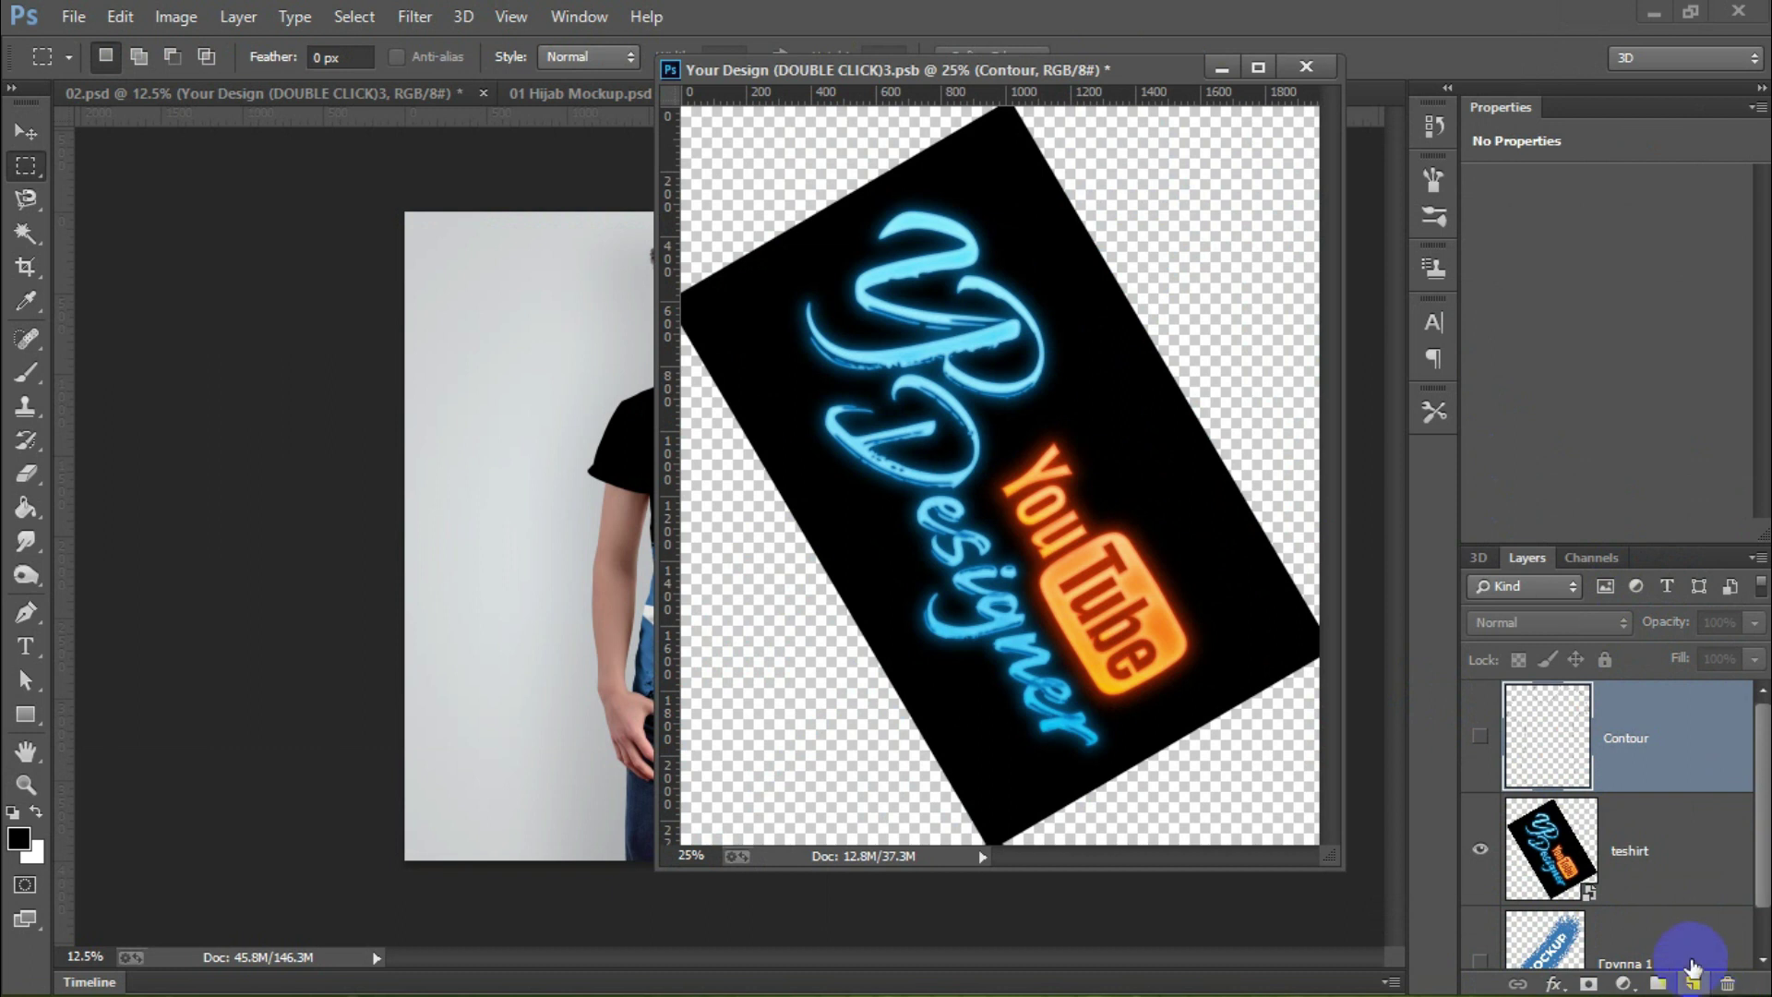
click(1671, 923)
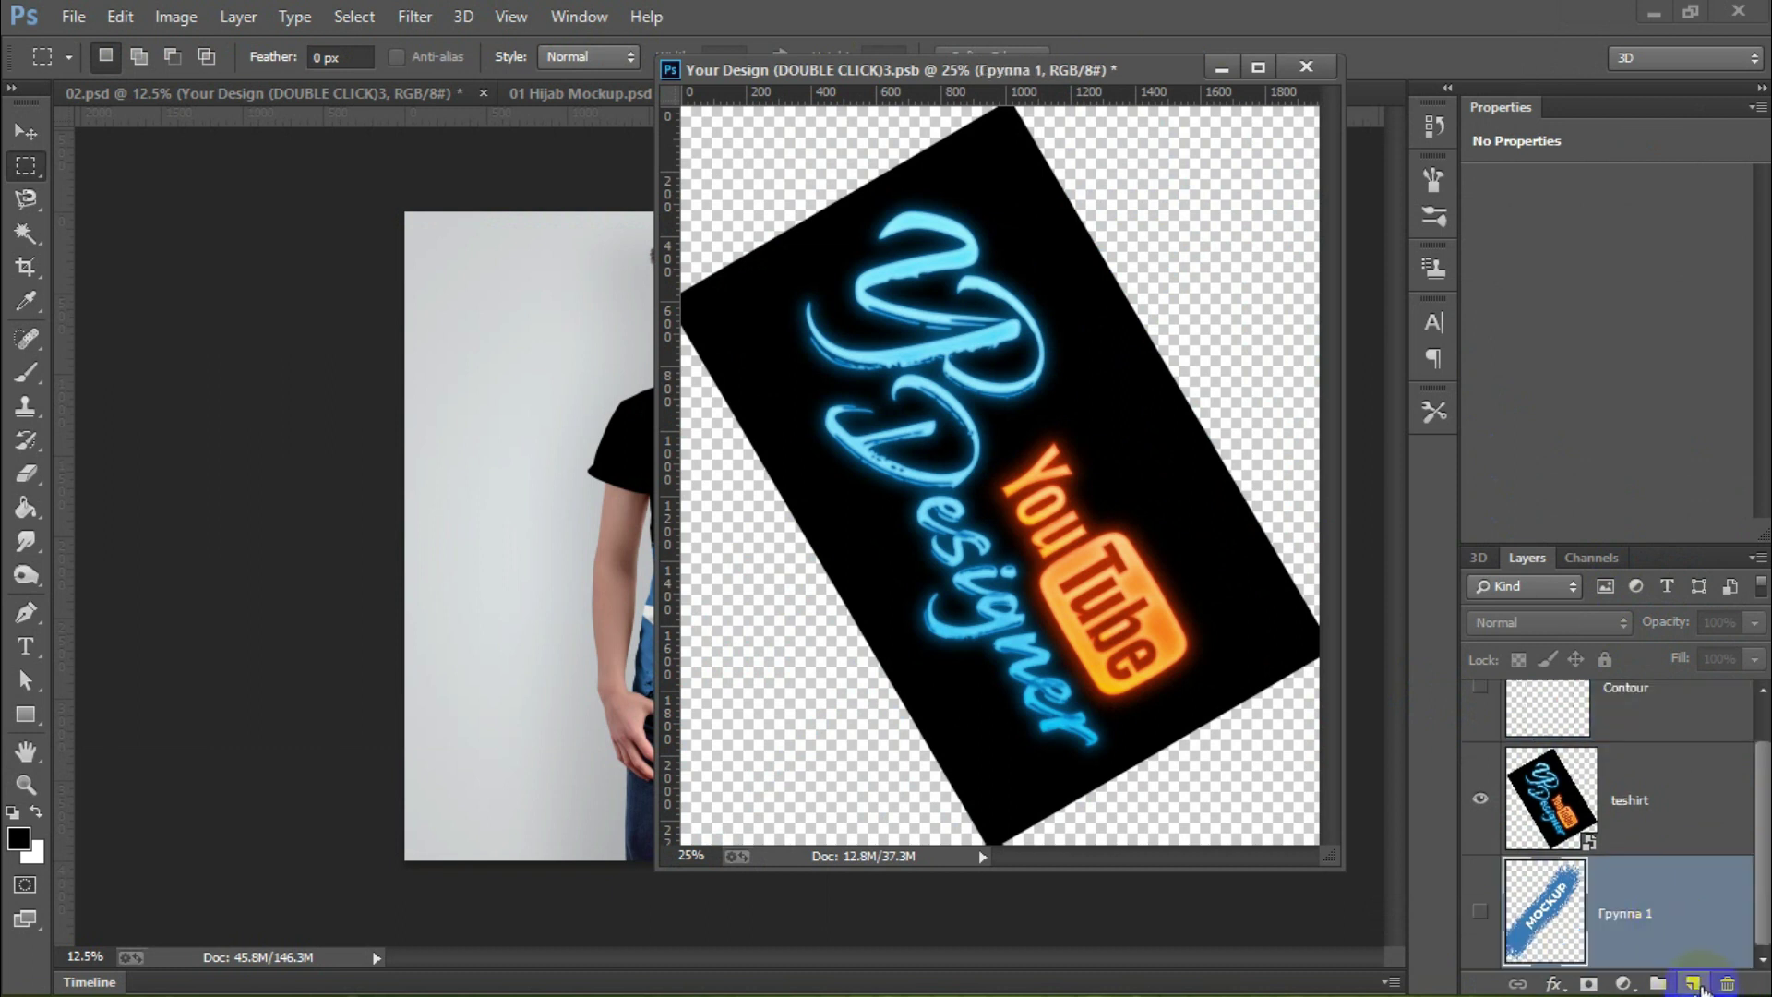
click(1695, 984)
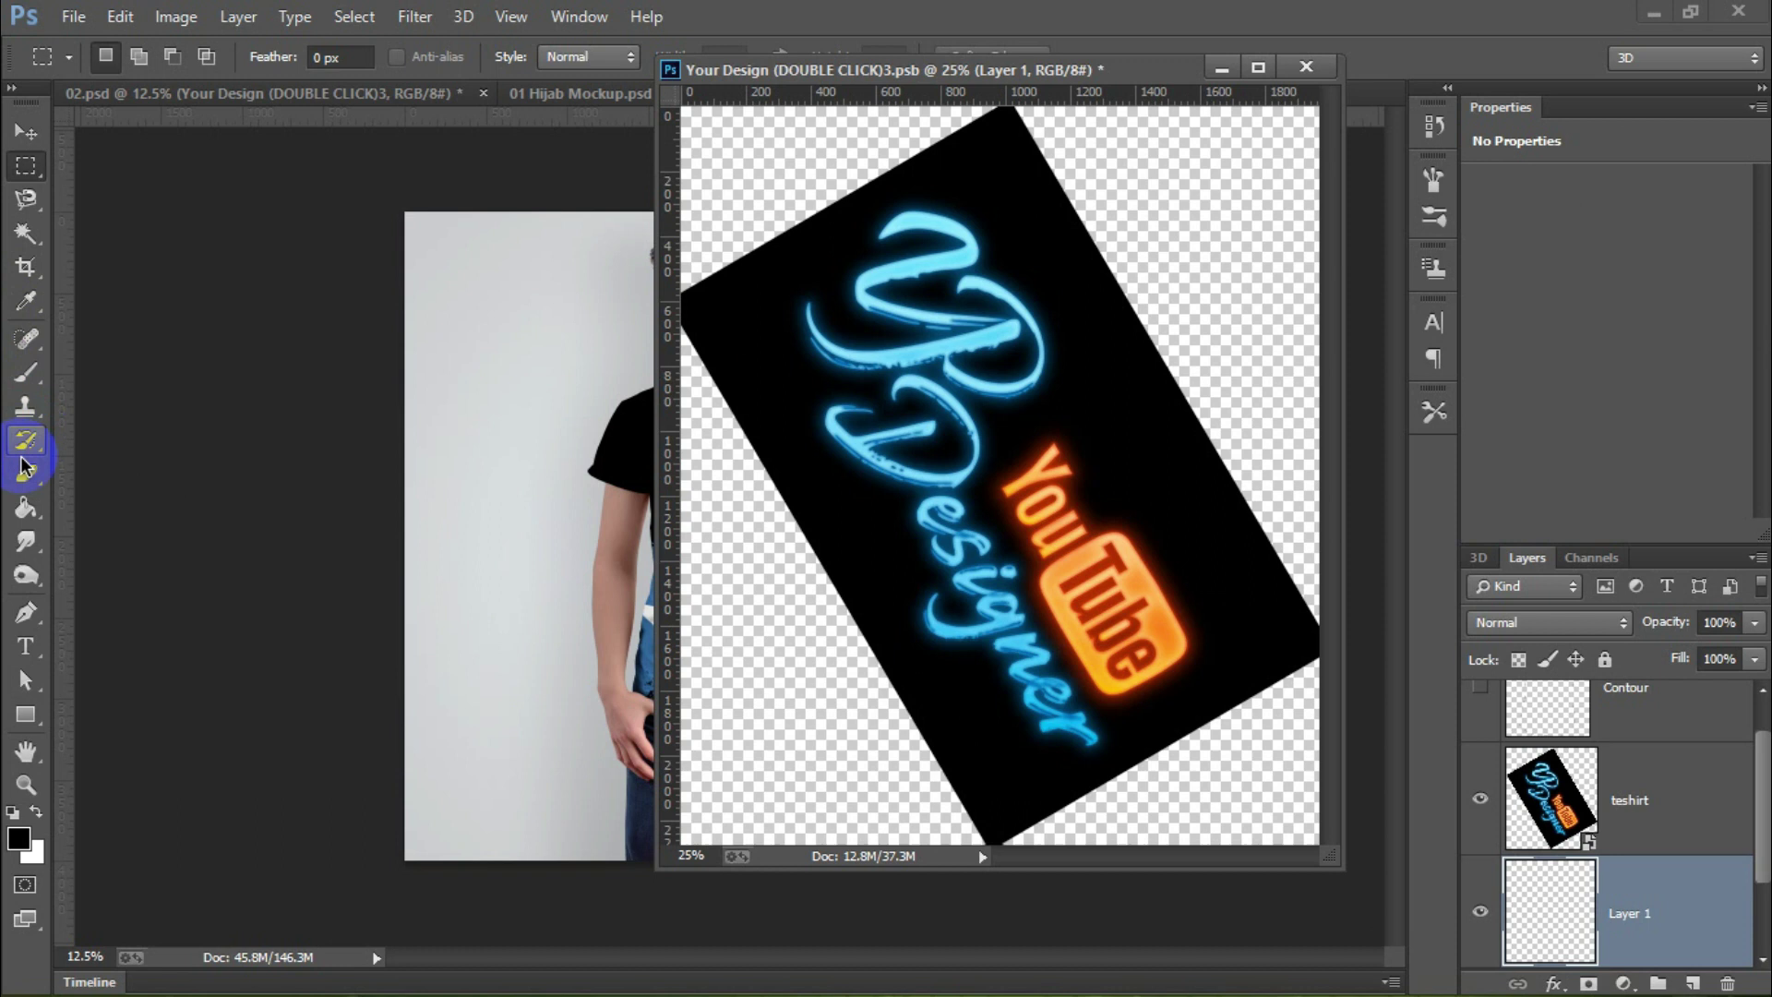
Step: Fill the new layer with solid black using the Paint Bucket and default colours
click(26, 509)
key(d)
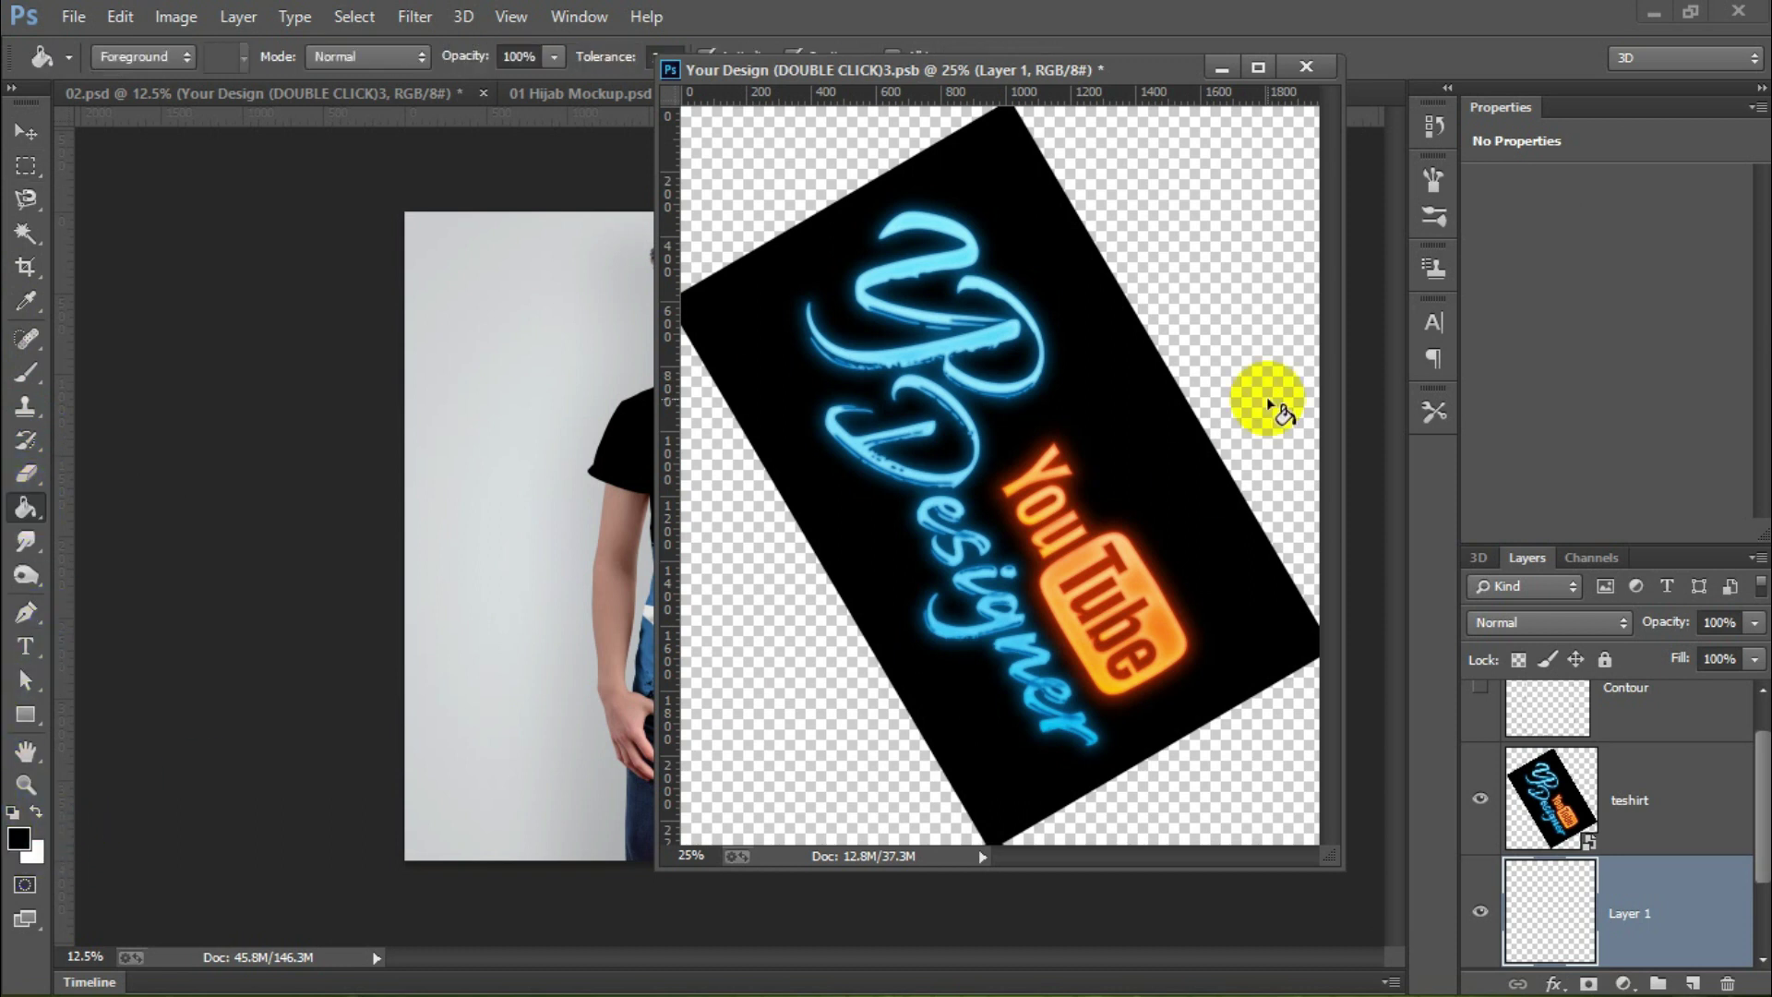
click(755, 595)
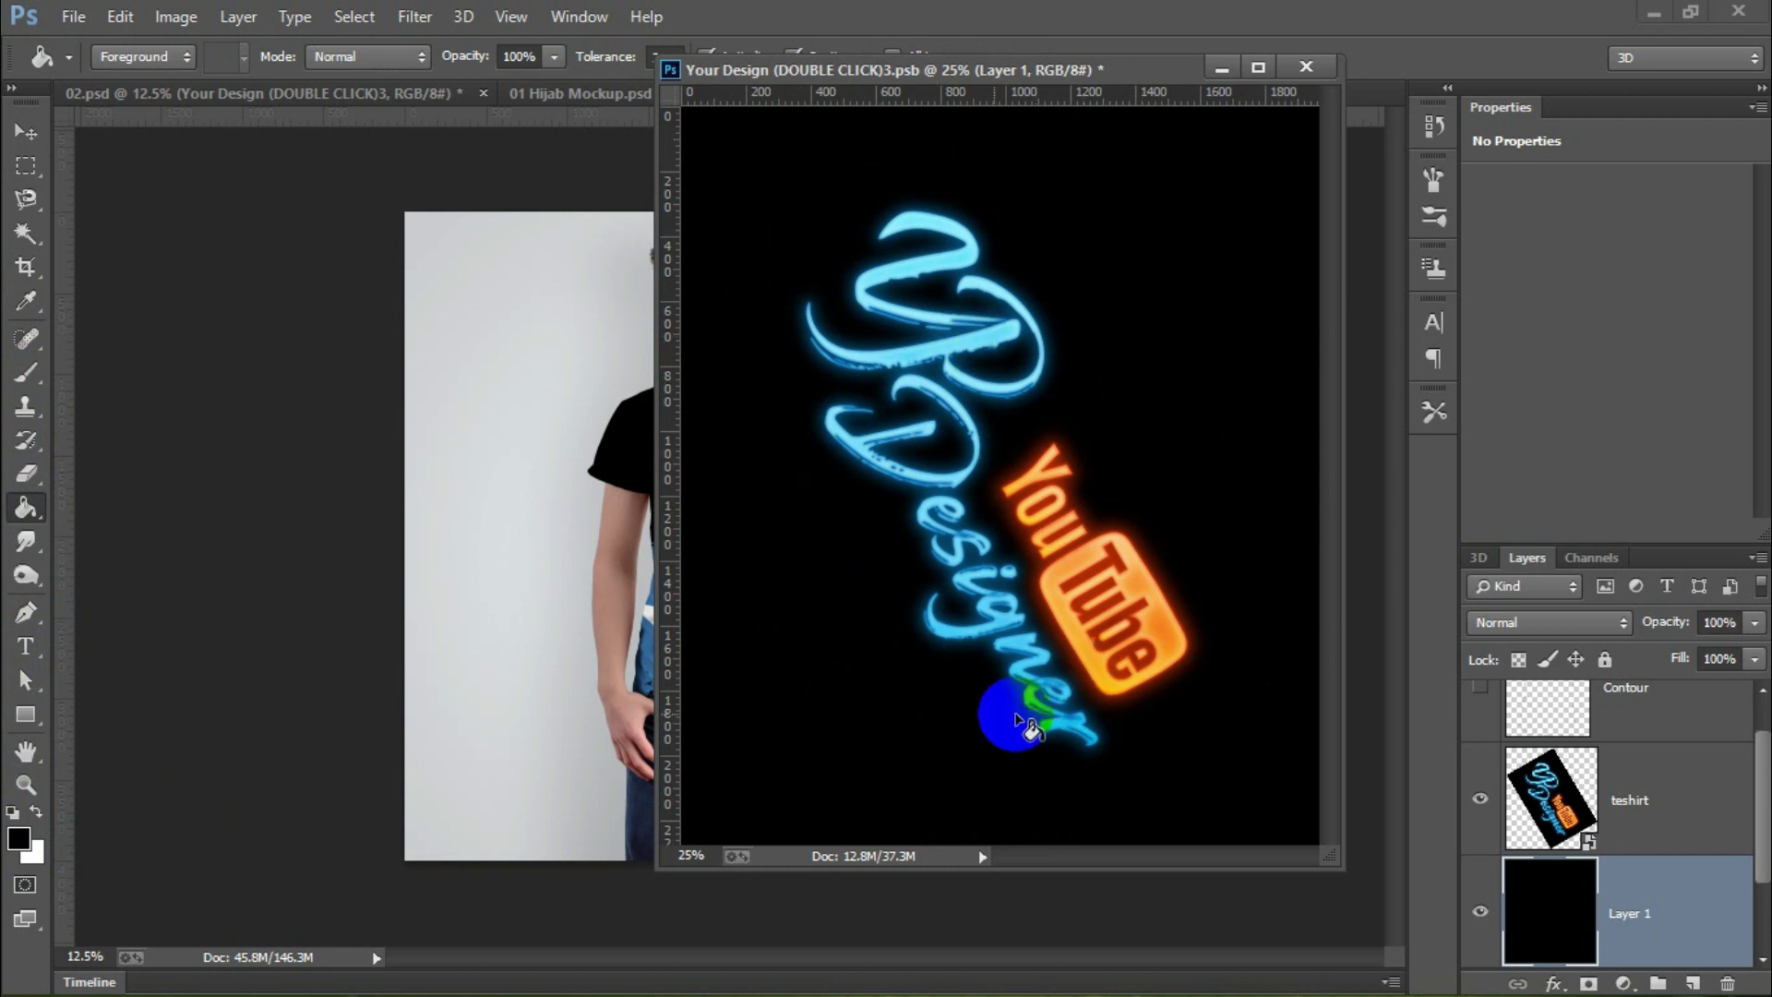
Step: Dock the floating design document into the tab bar
click(1479, 911)
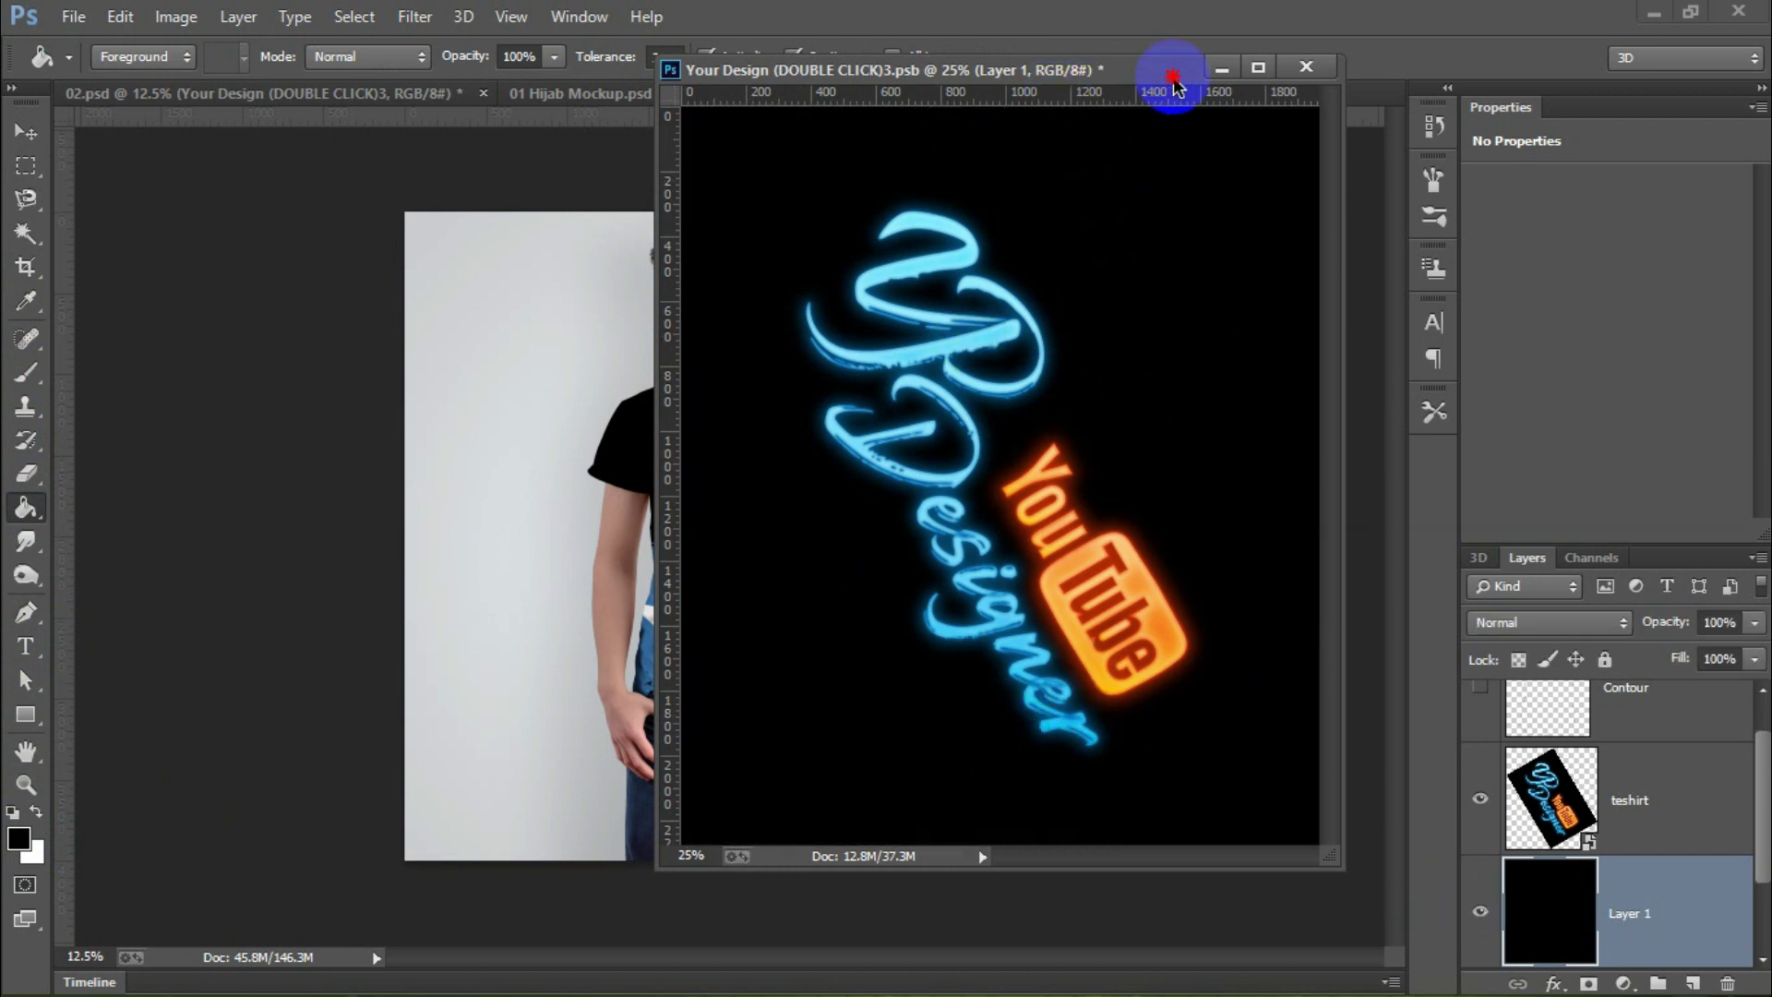
drag(1175, 71, 1236, 92)
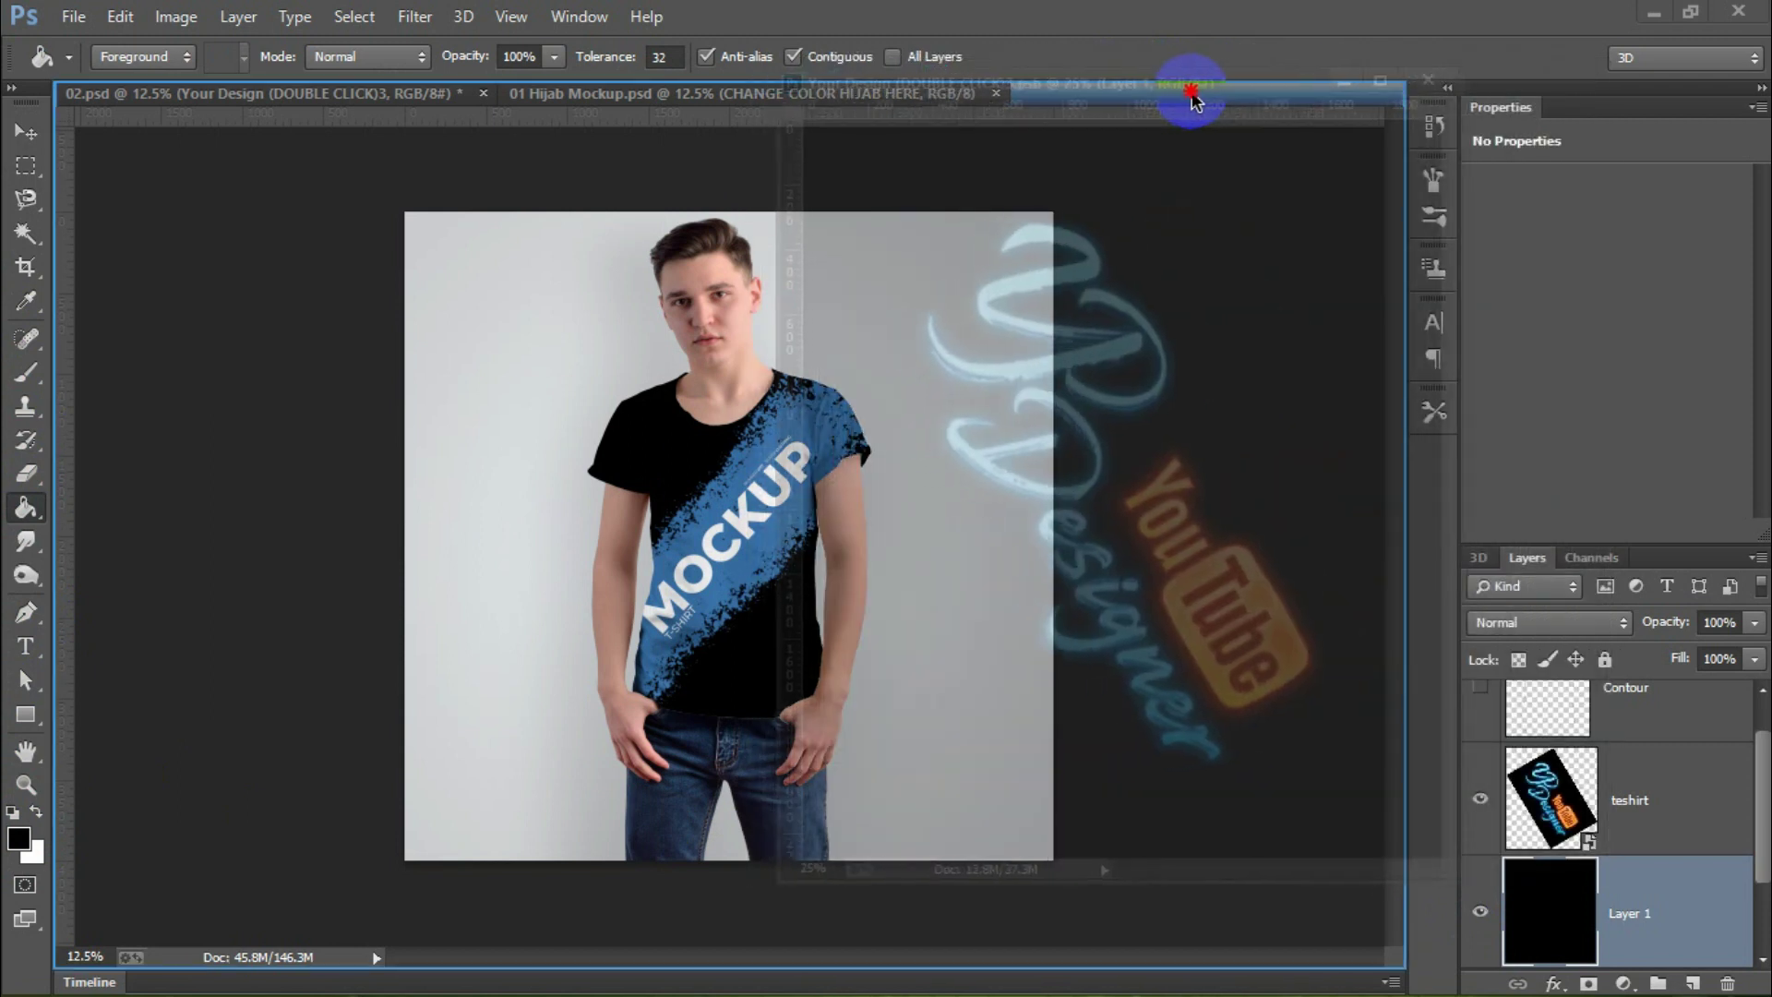
drag(1237, 93, 1122, 111)
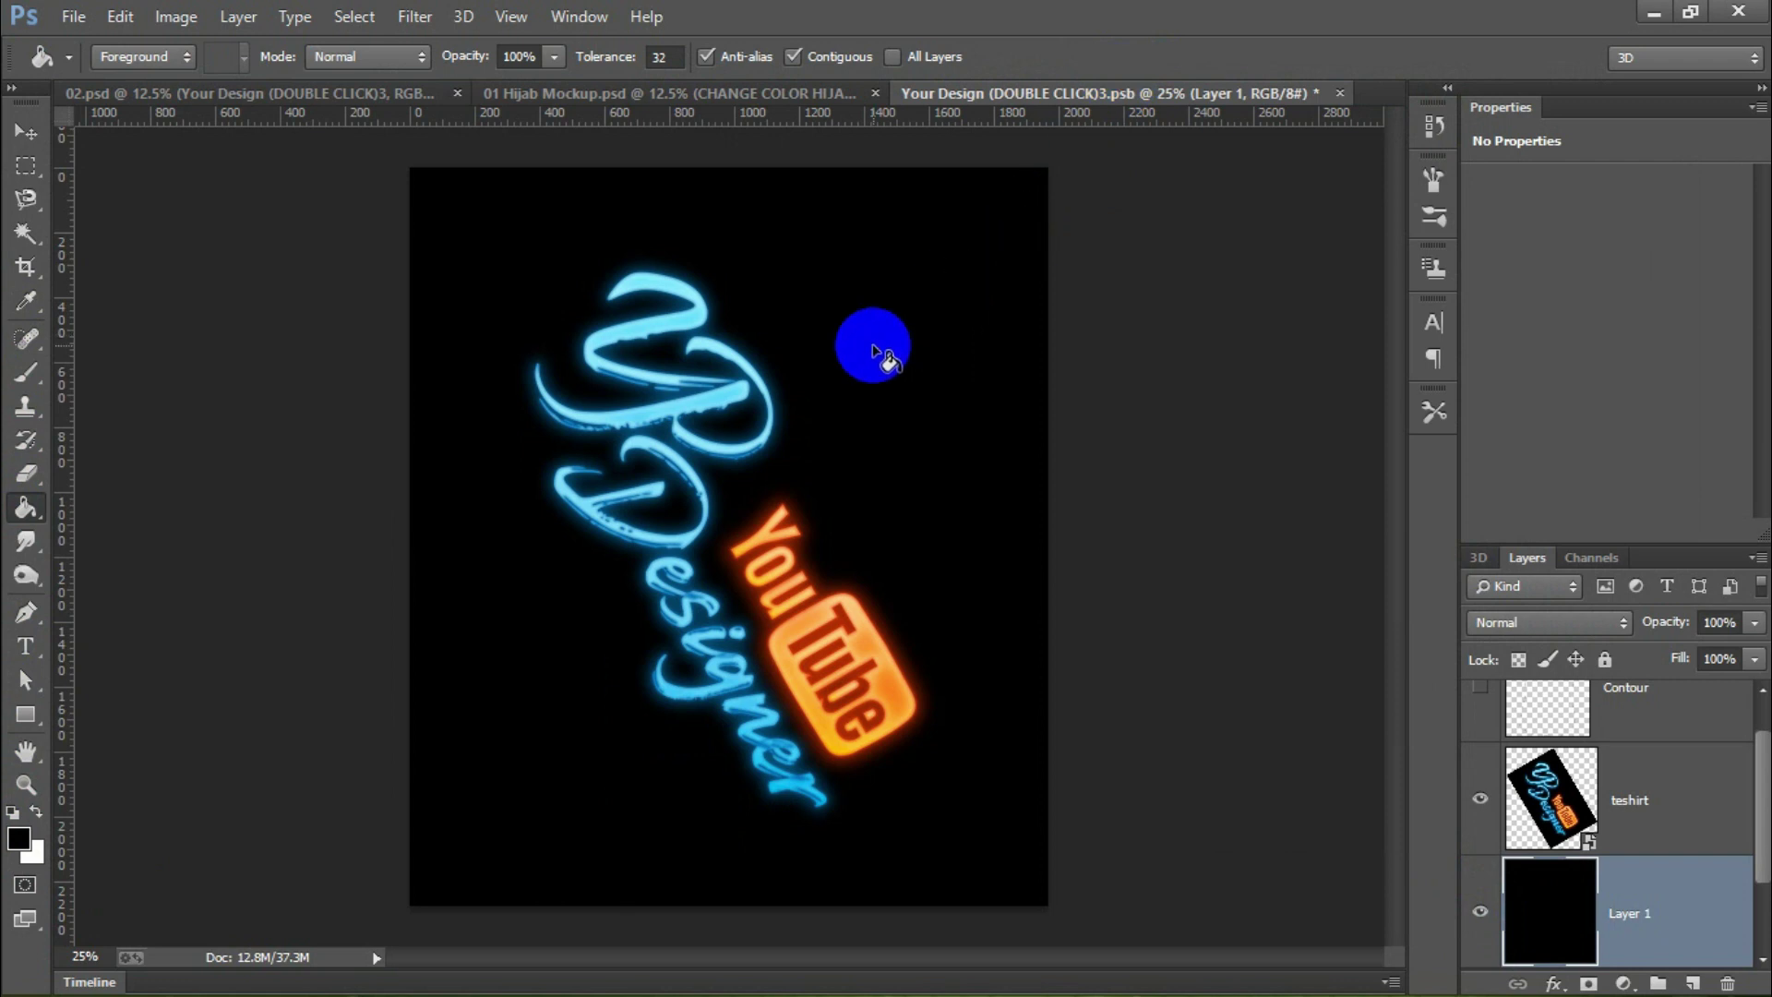
Step: Float the Your Design window beside the mockup and save it with Ctrl+S
click(1012, 93)
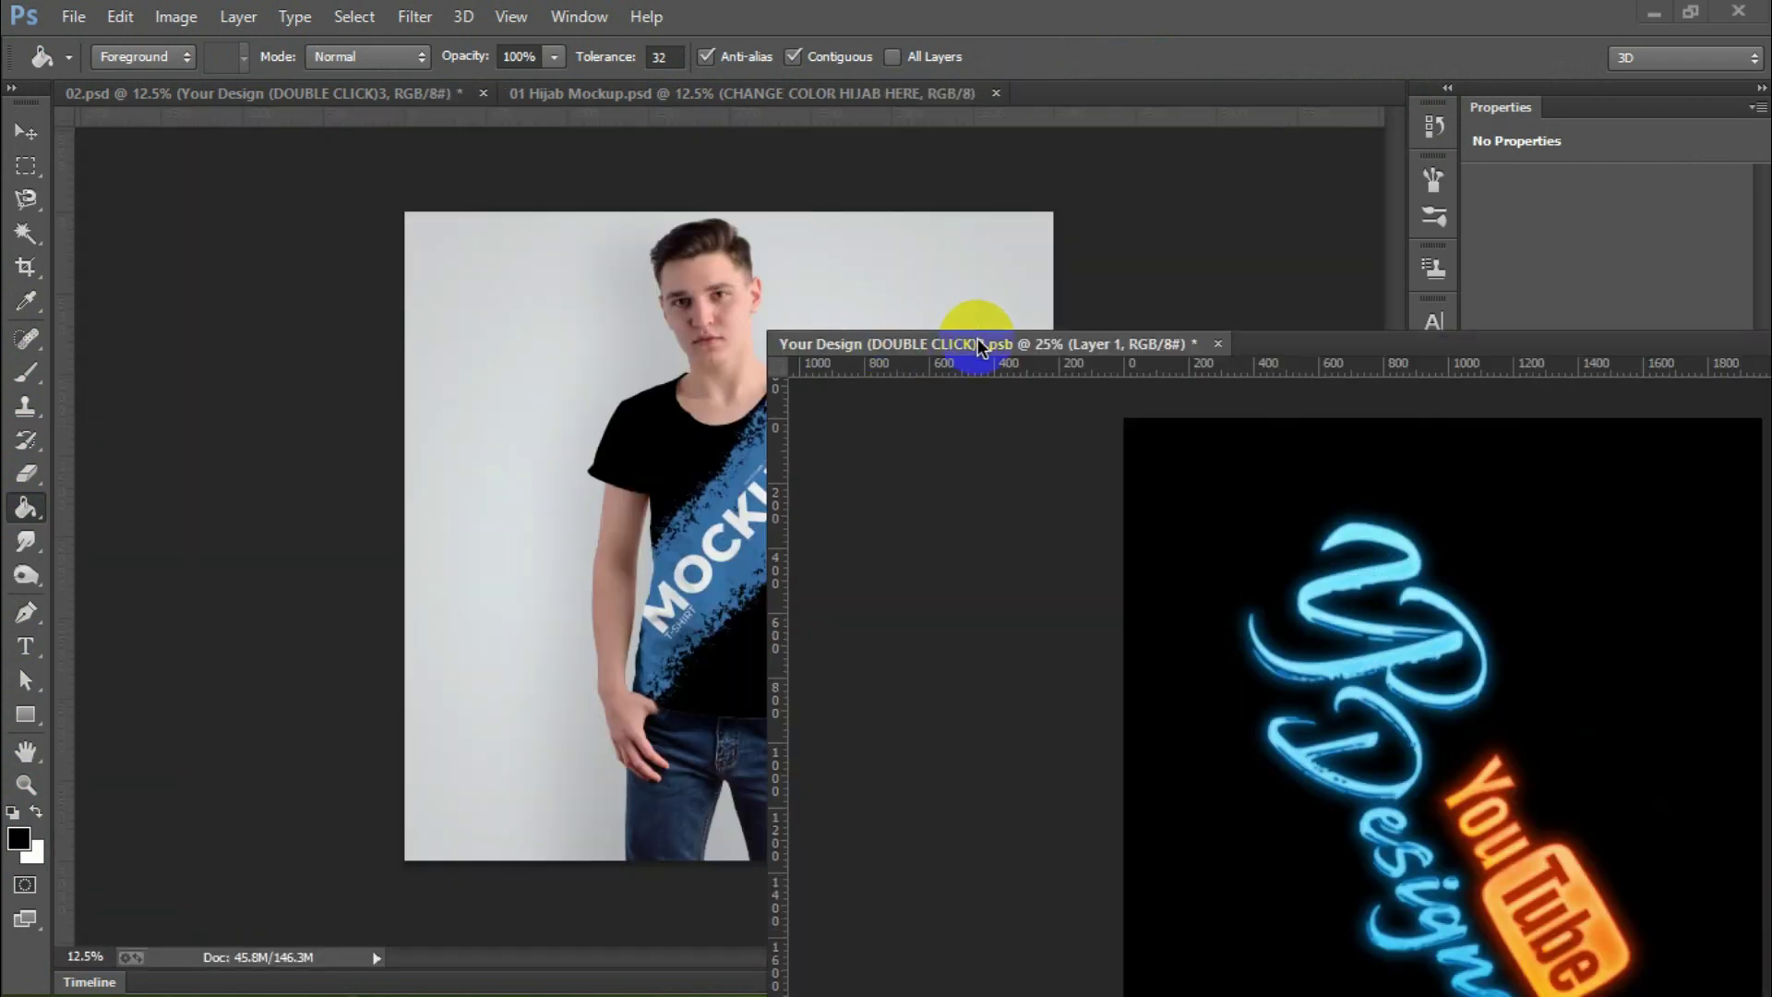
drag(1013, 93, 1036, 346)
drag(1111, 276, 1065, 182)
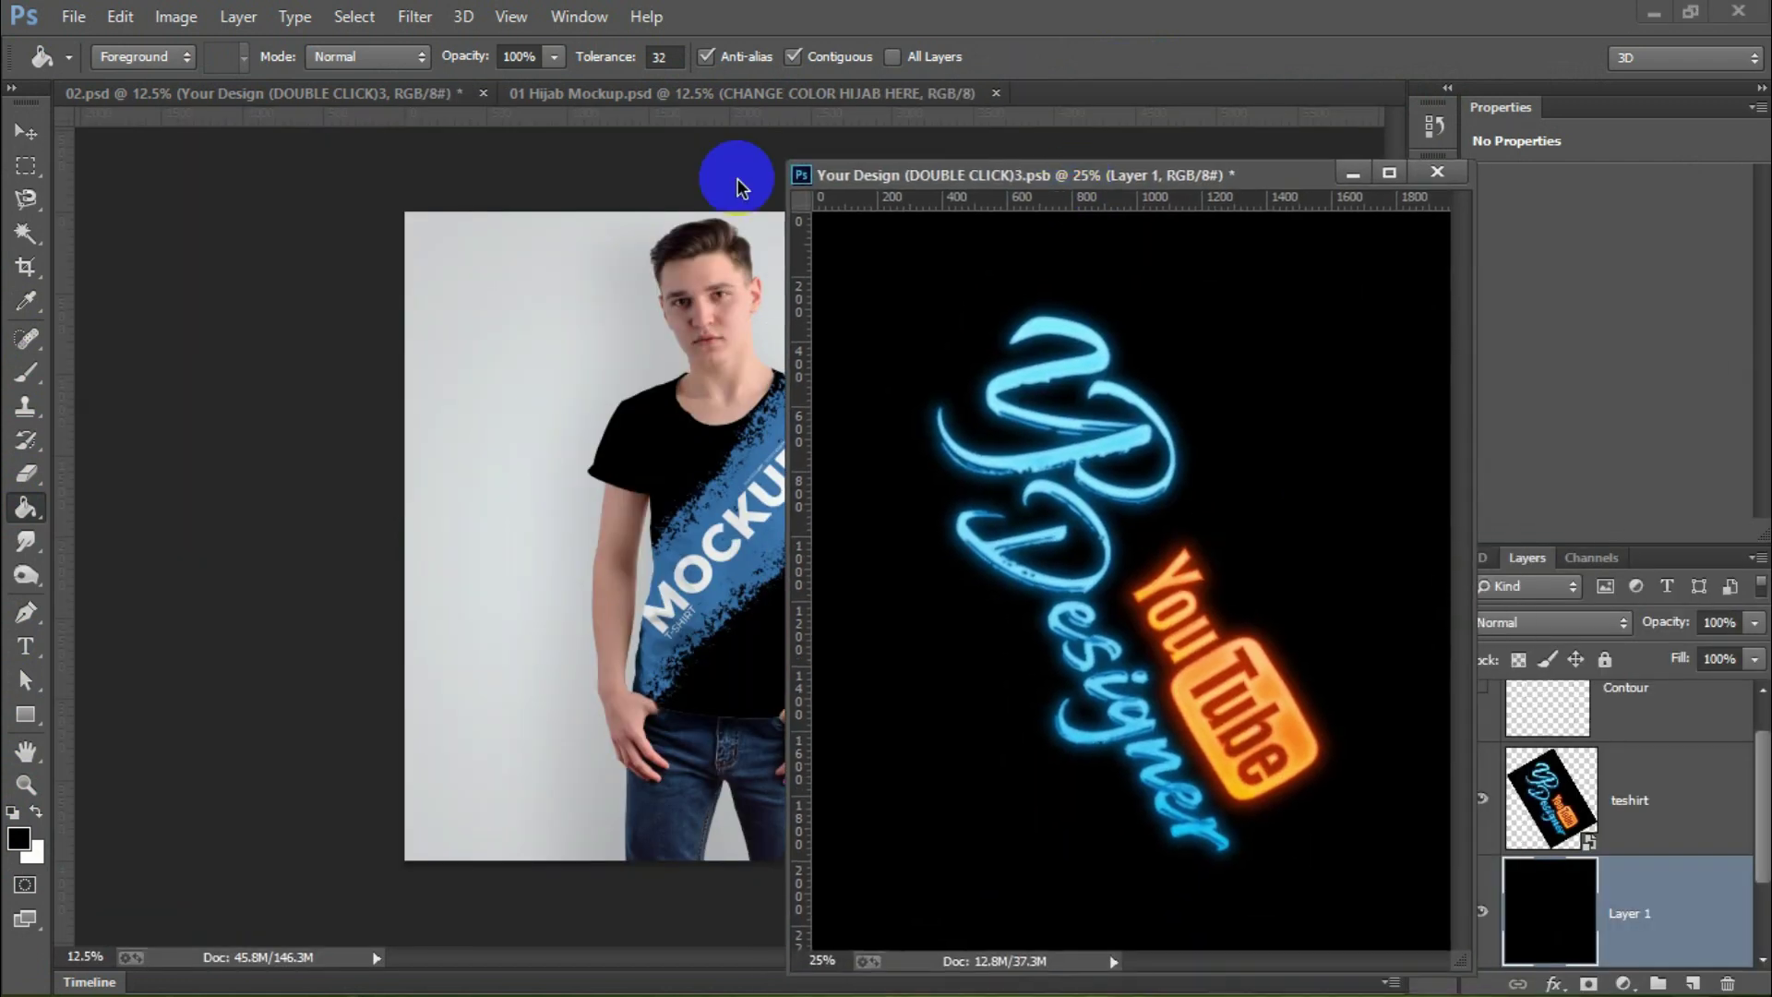
click(74, 17)
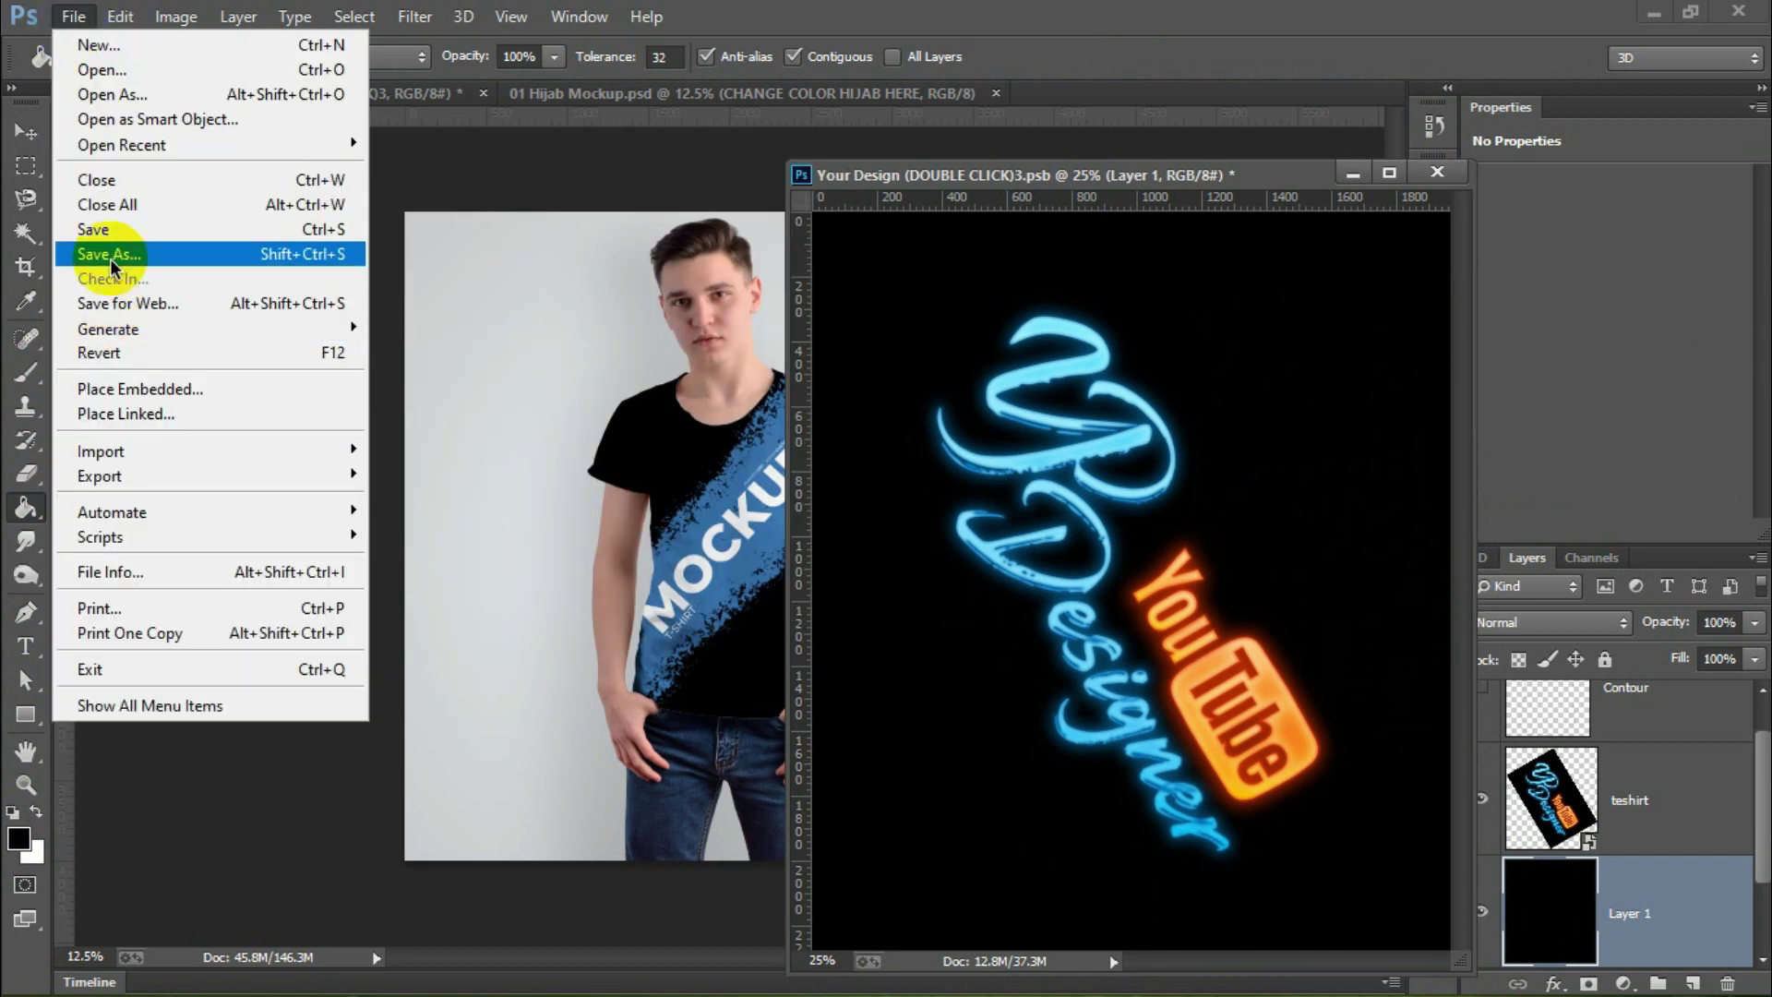
click(349, 298)
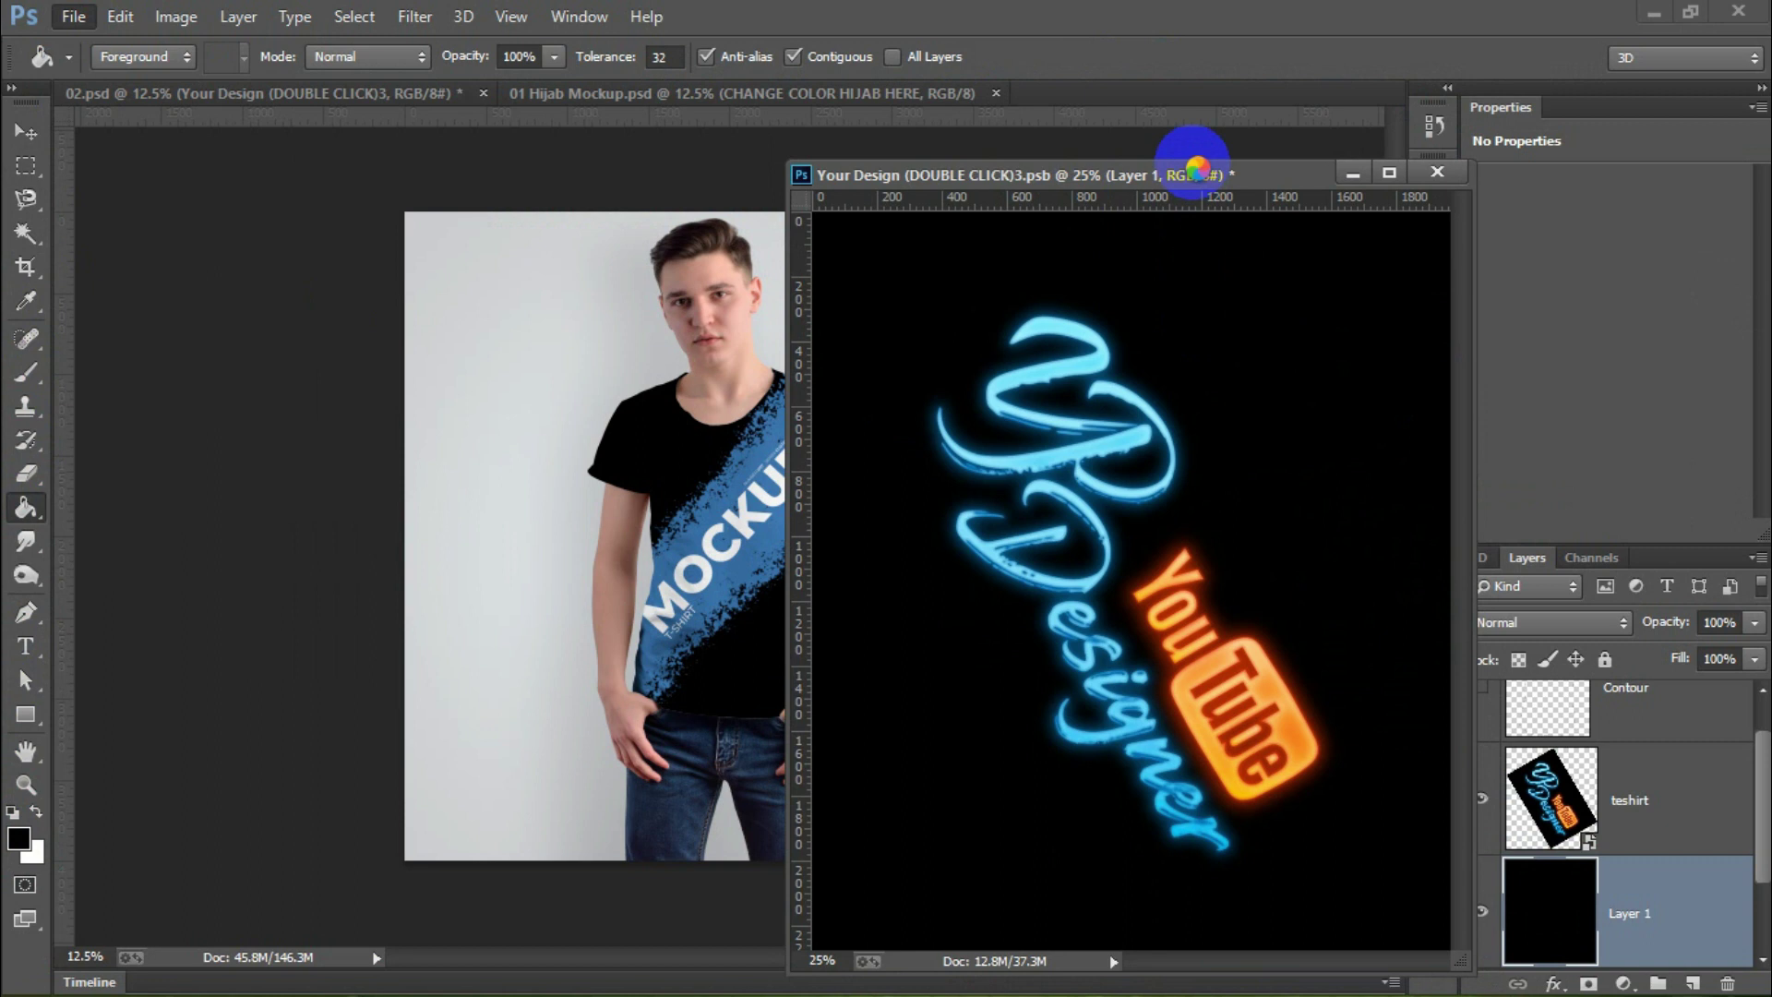
key(ctrl+s)
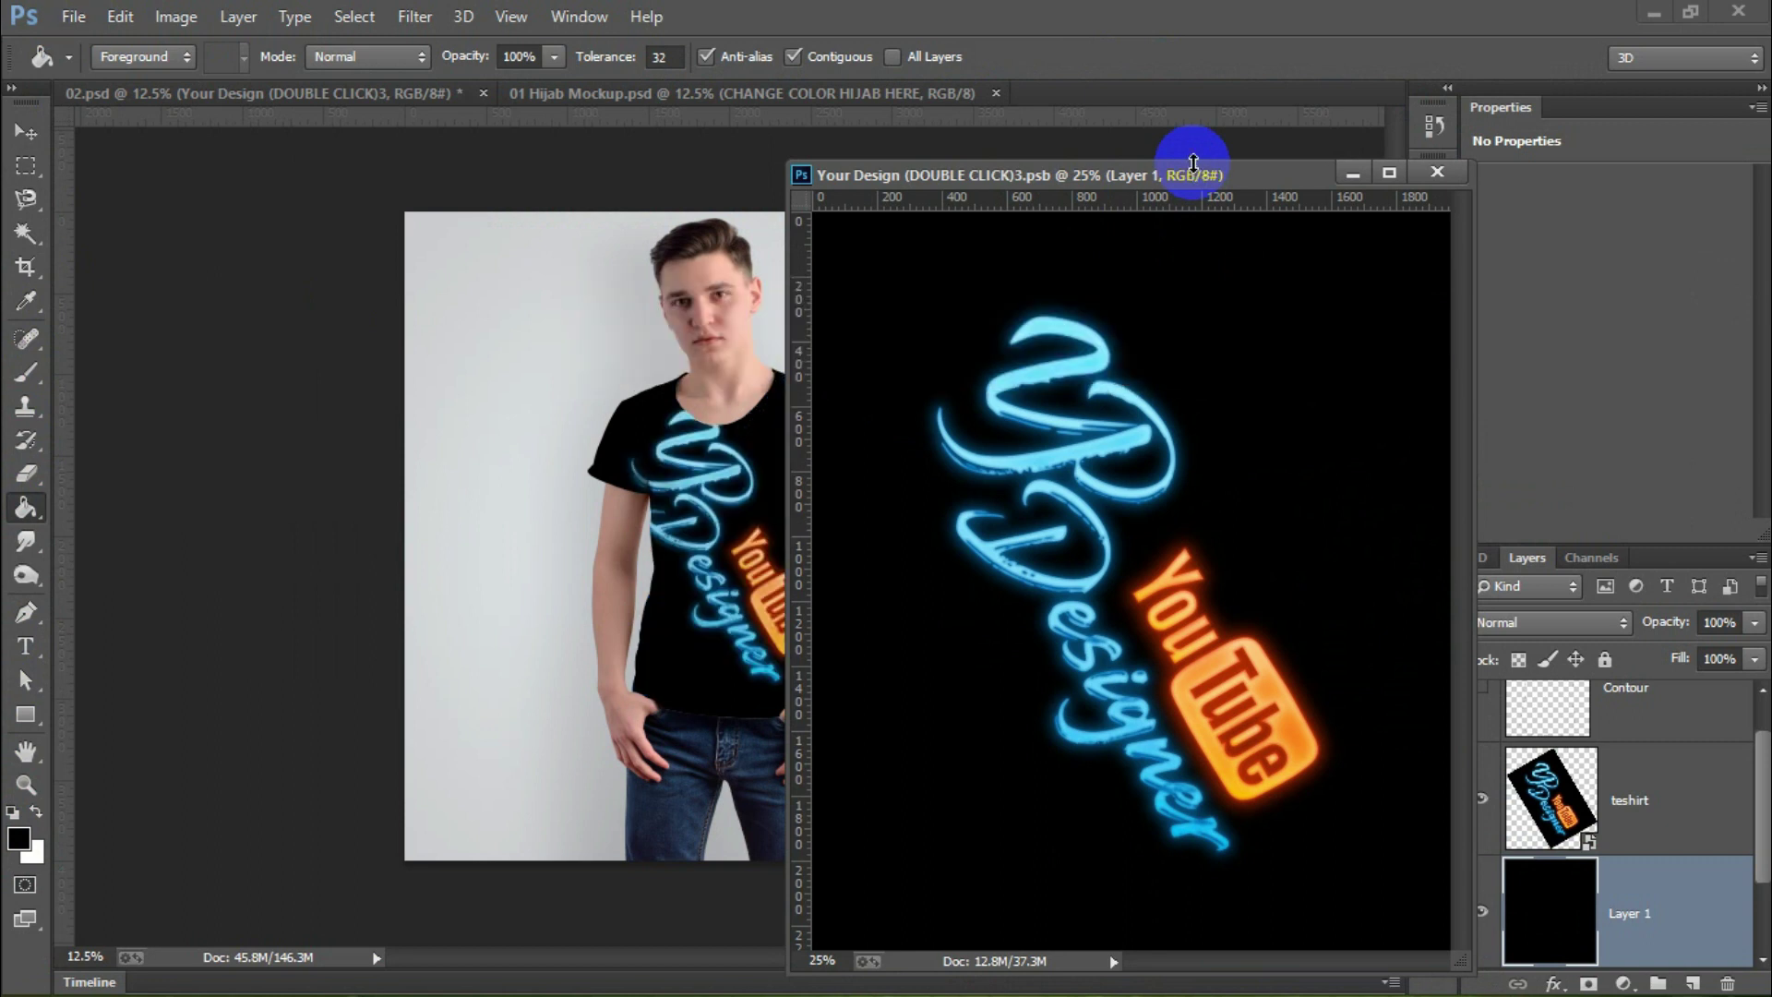
drag(1164, 175, 1196, 159)
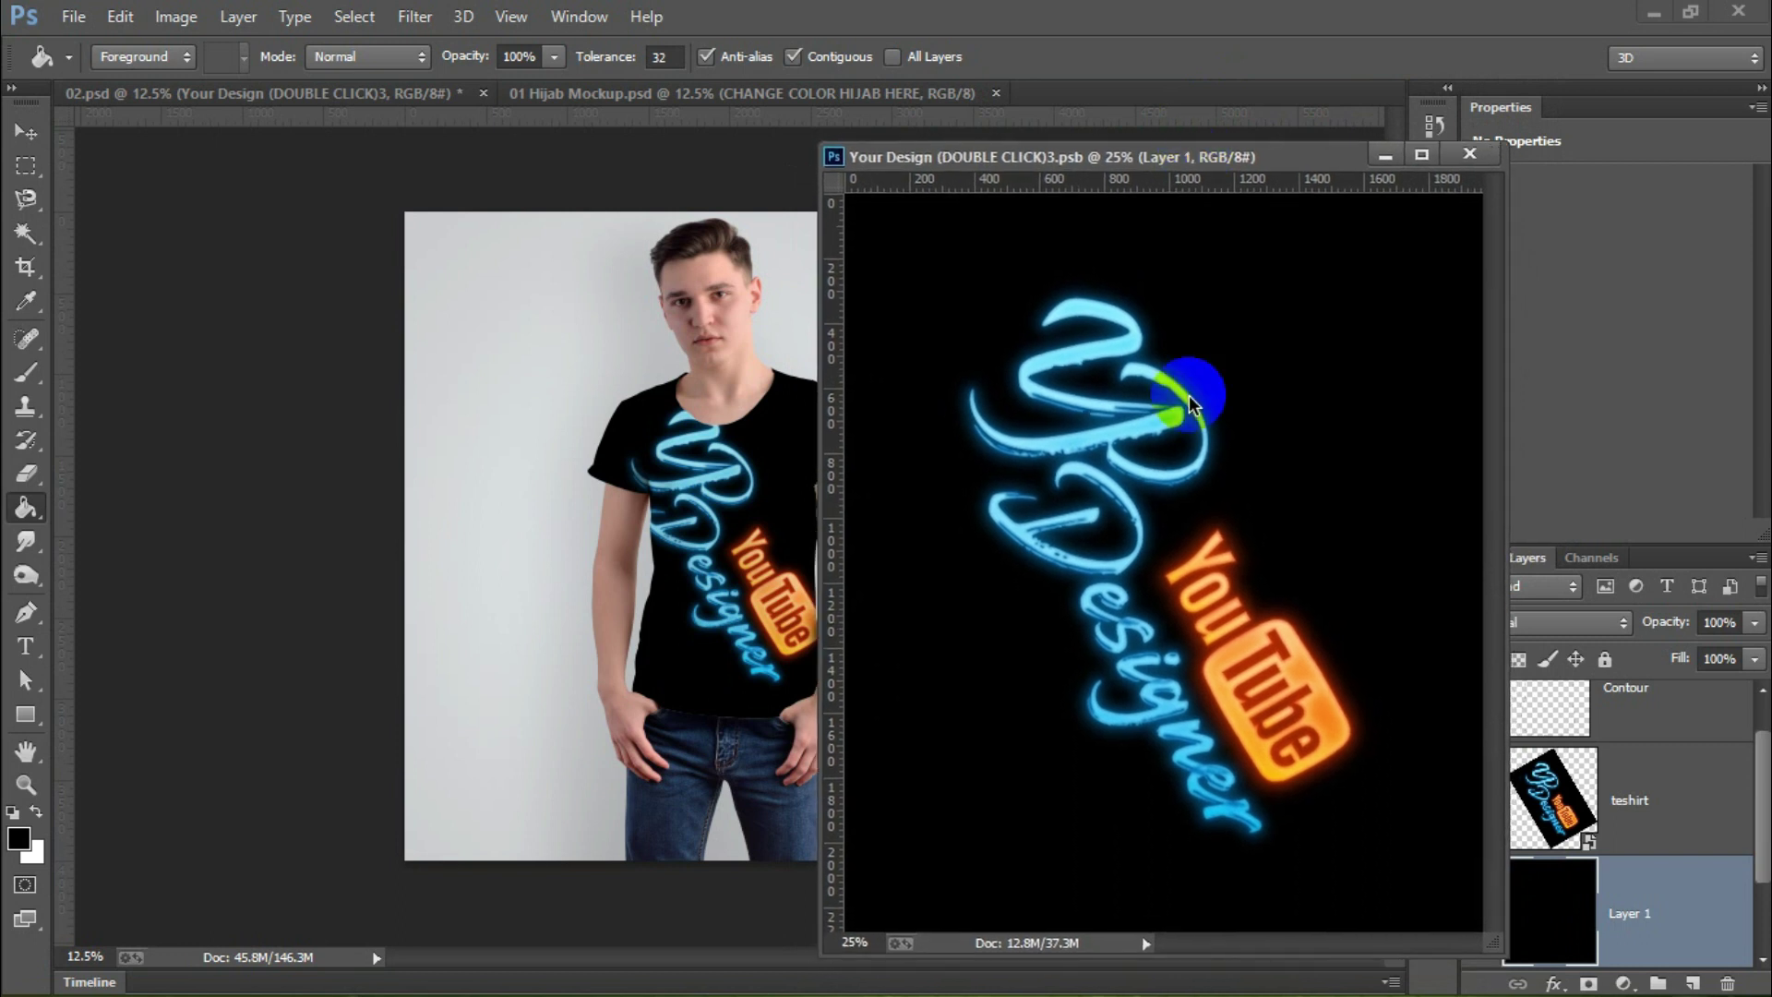
Step: Move the teshirt artwork lower and right, then save to refresh the mockup
click(26, 135)
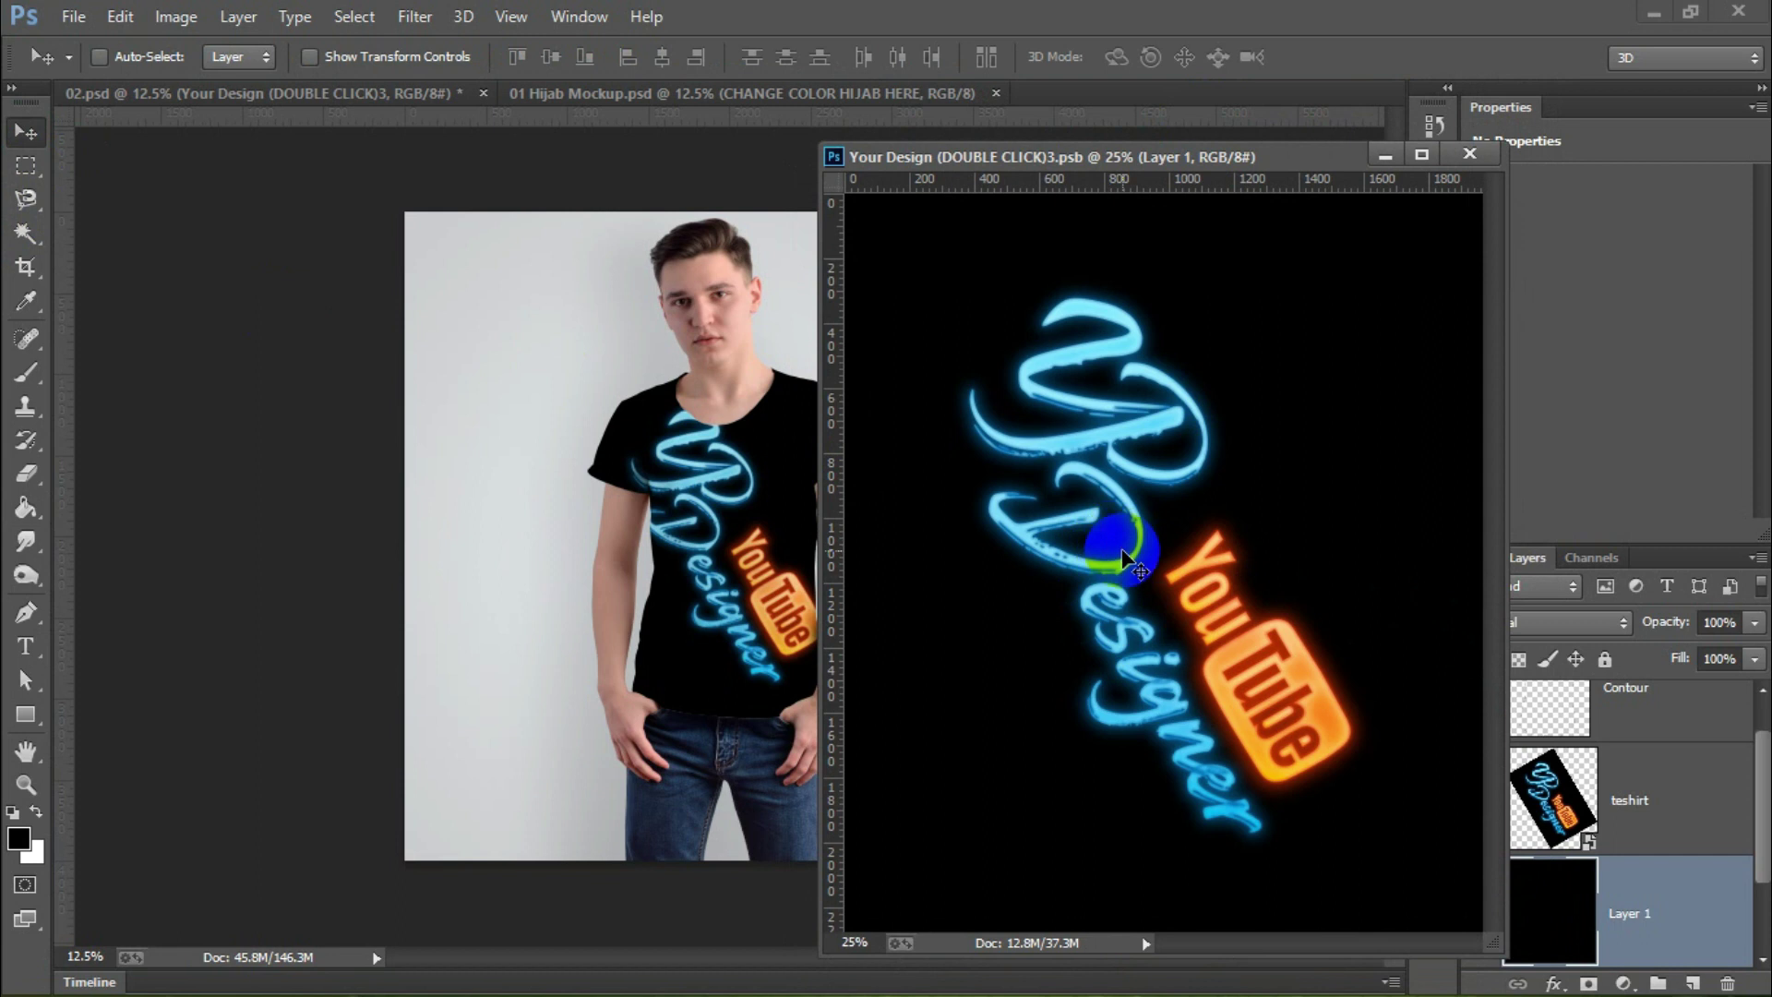
drag(1123, 570, 1123, 570)
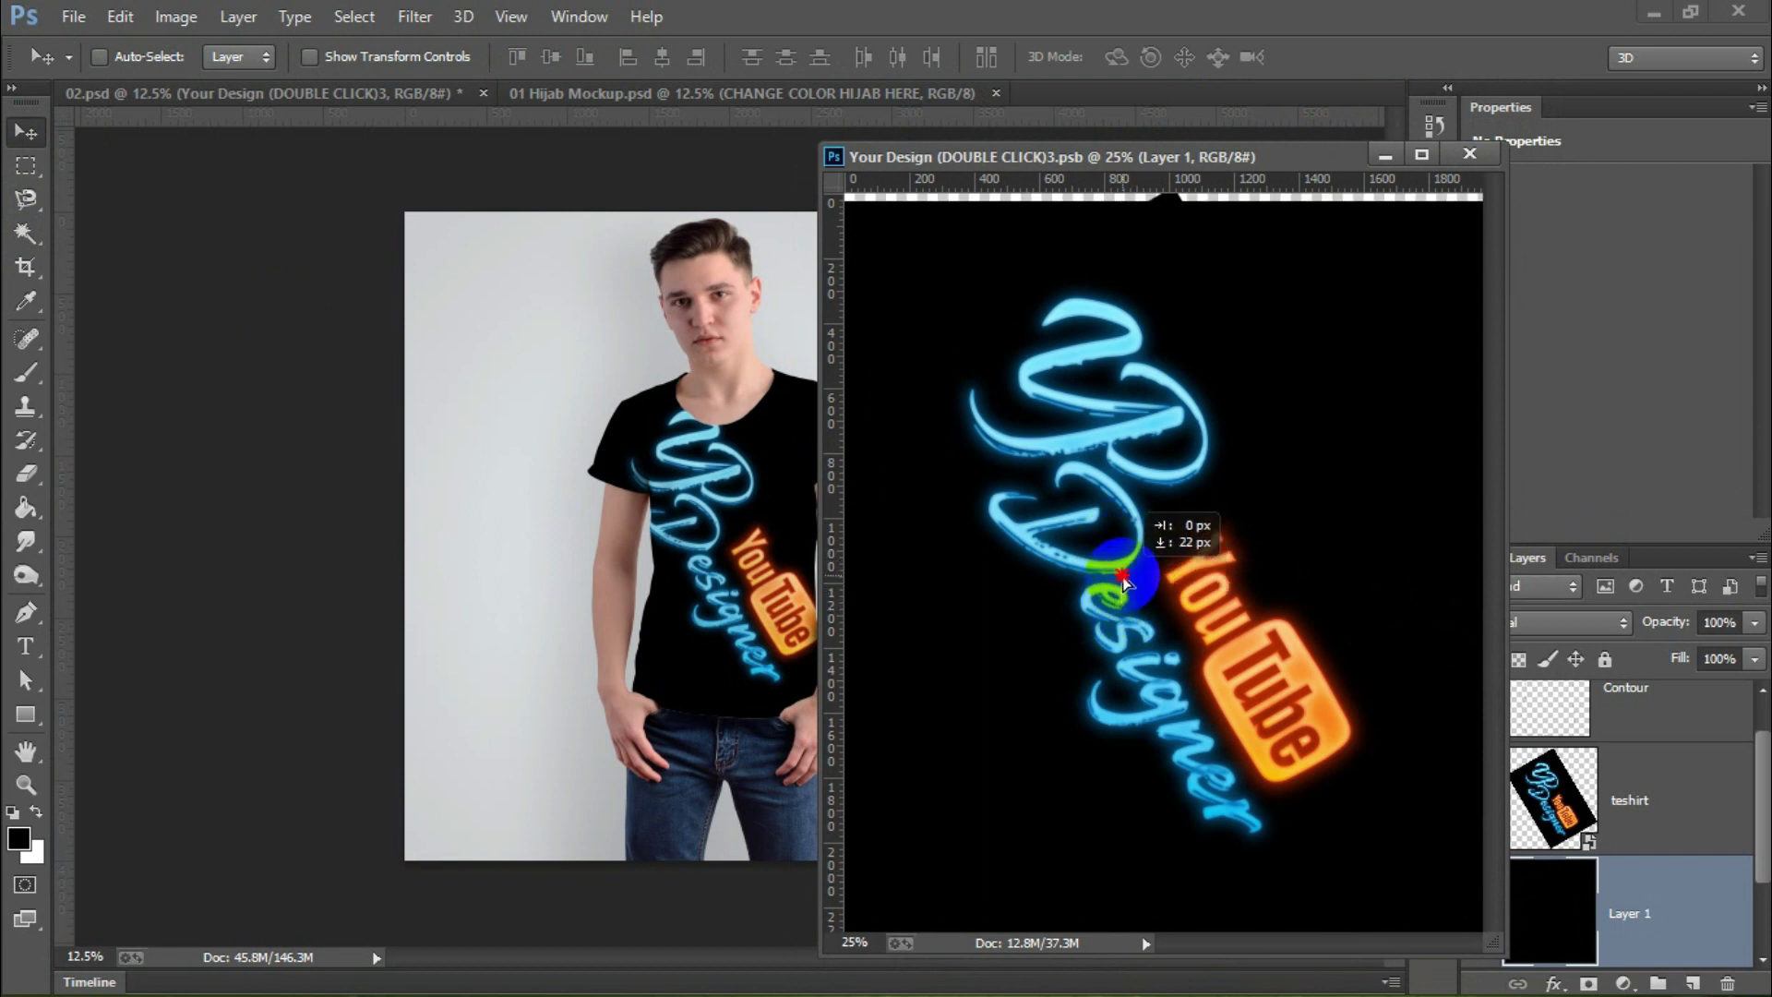
click(1652, 789)
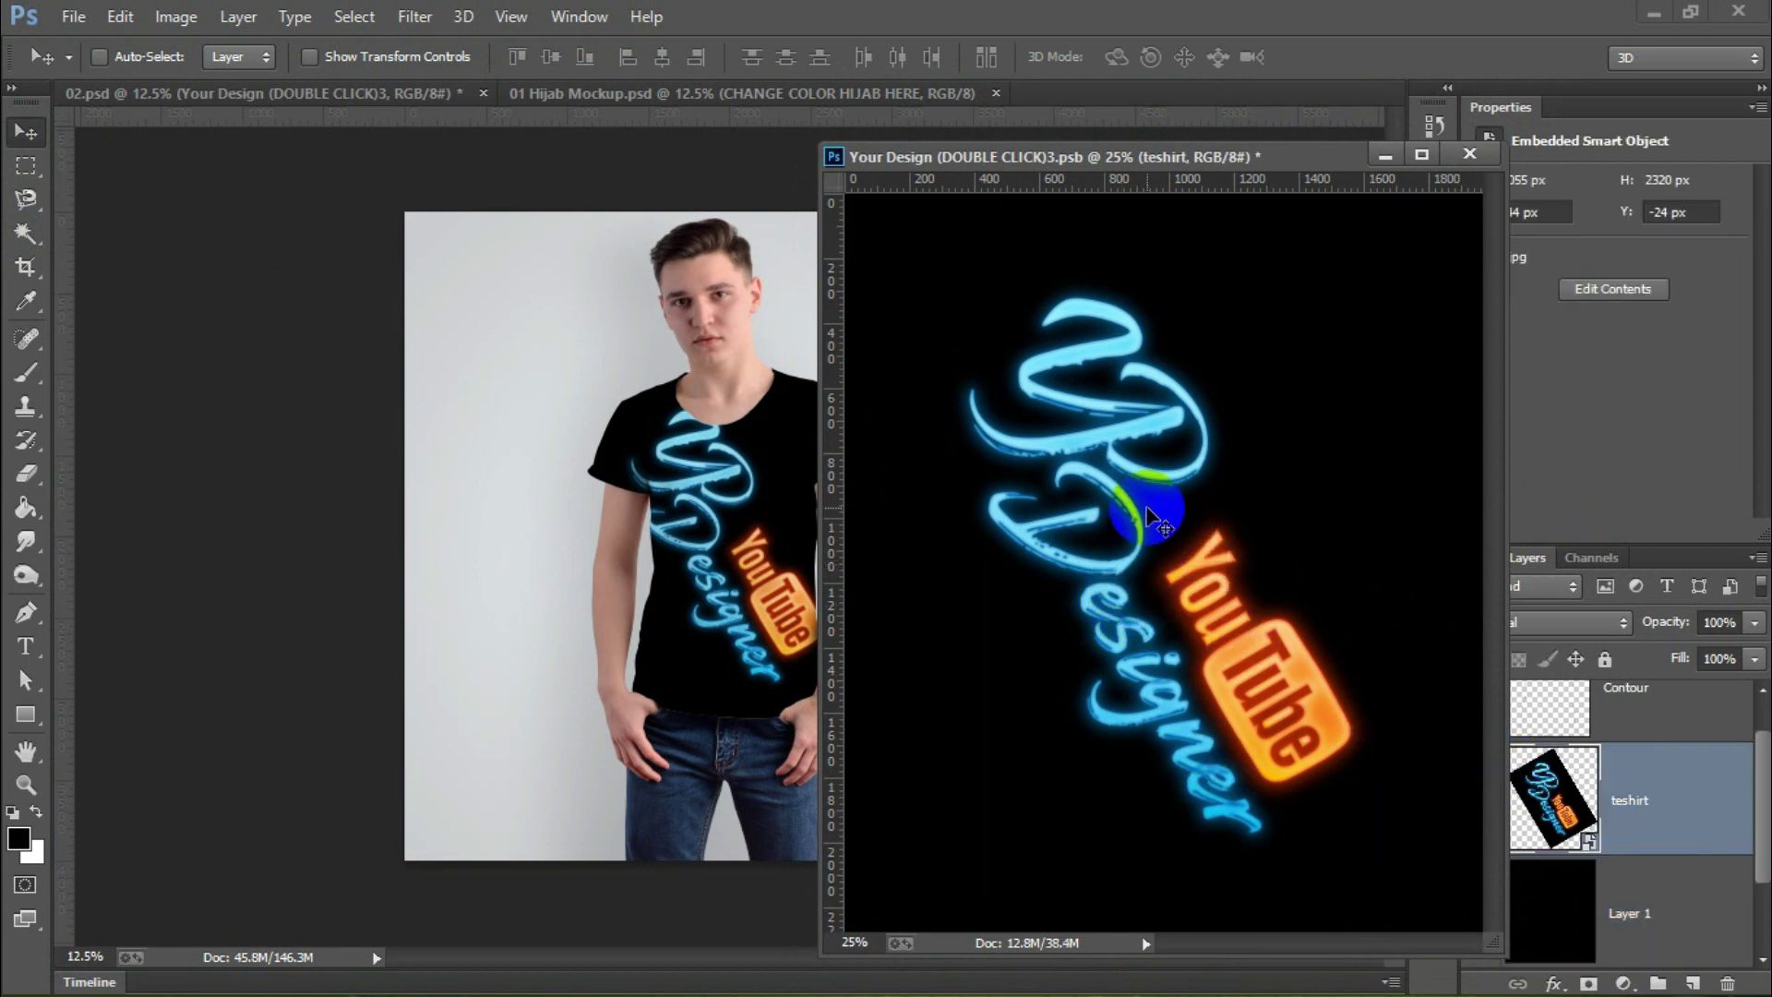
drag(1128, 516, 1152, 559)
click(699, 261)
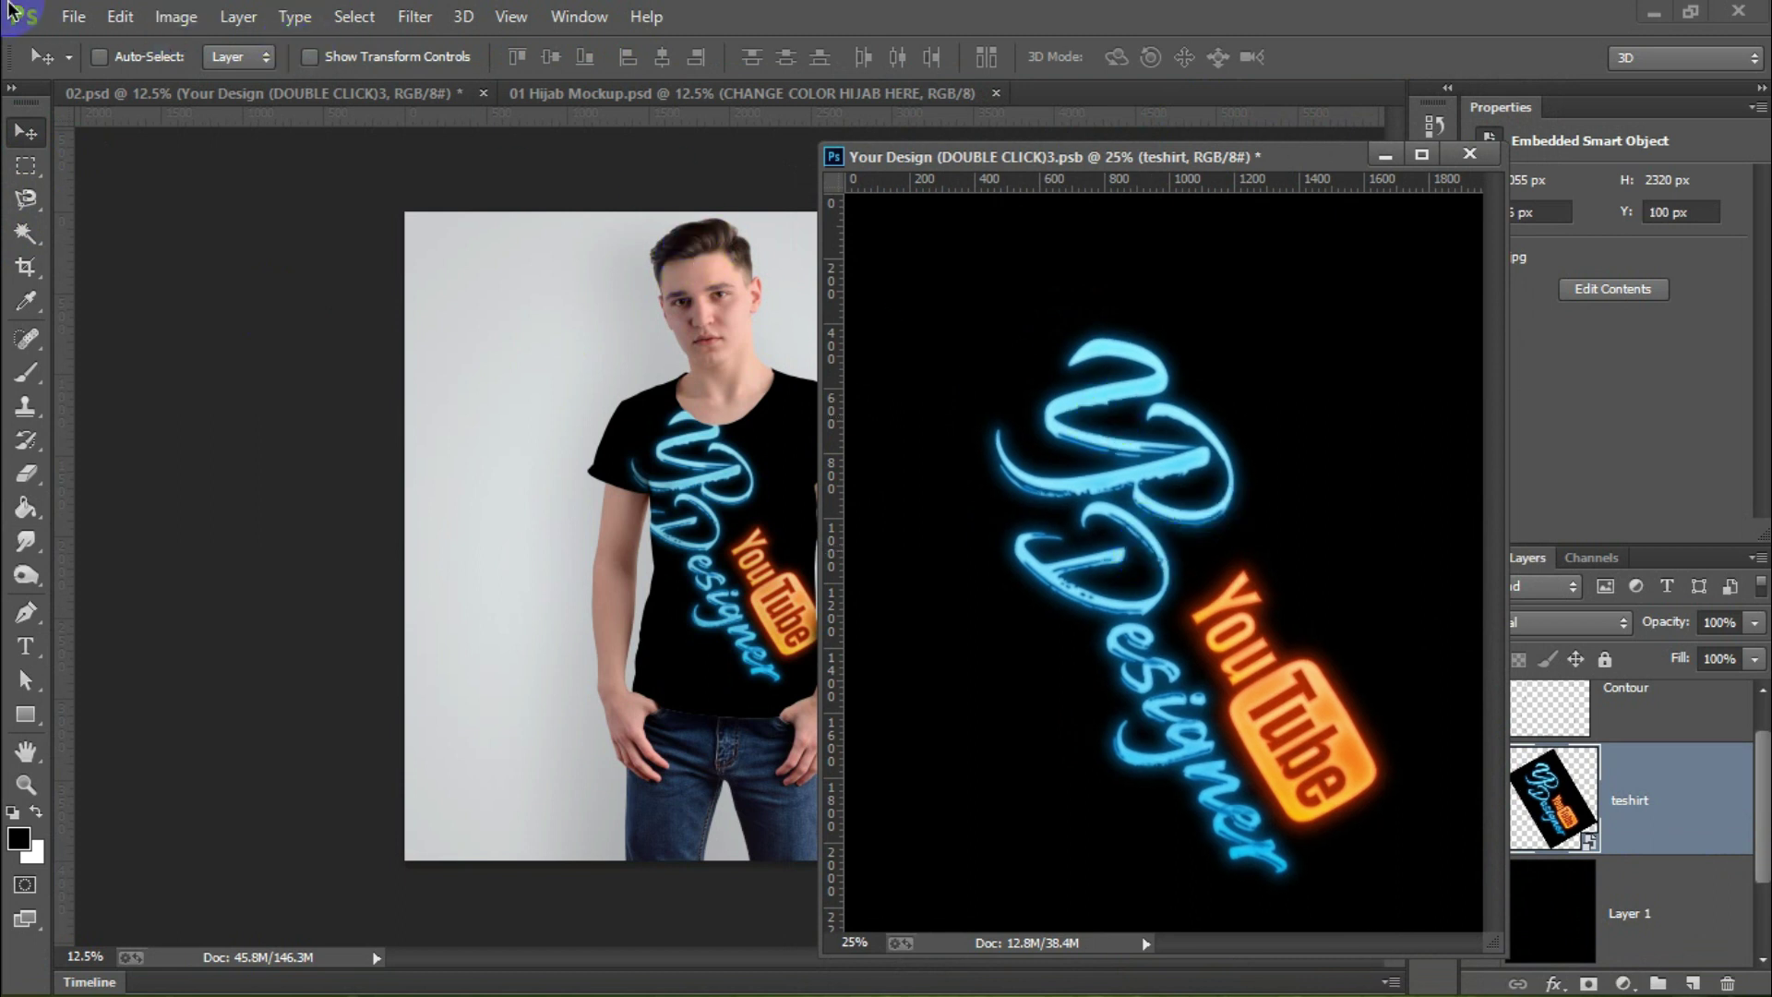
click(78, 17)
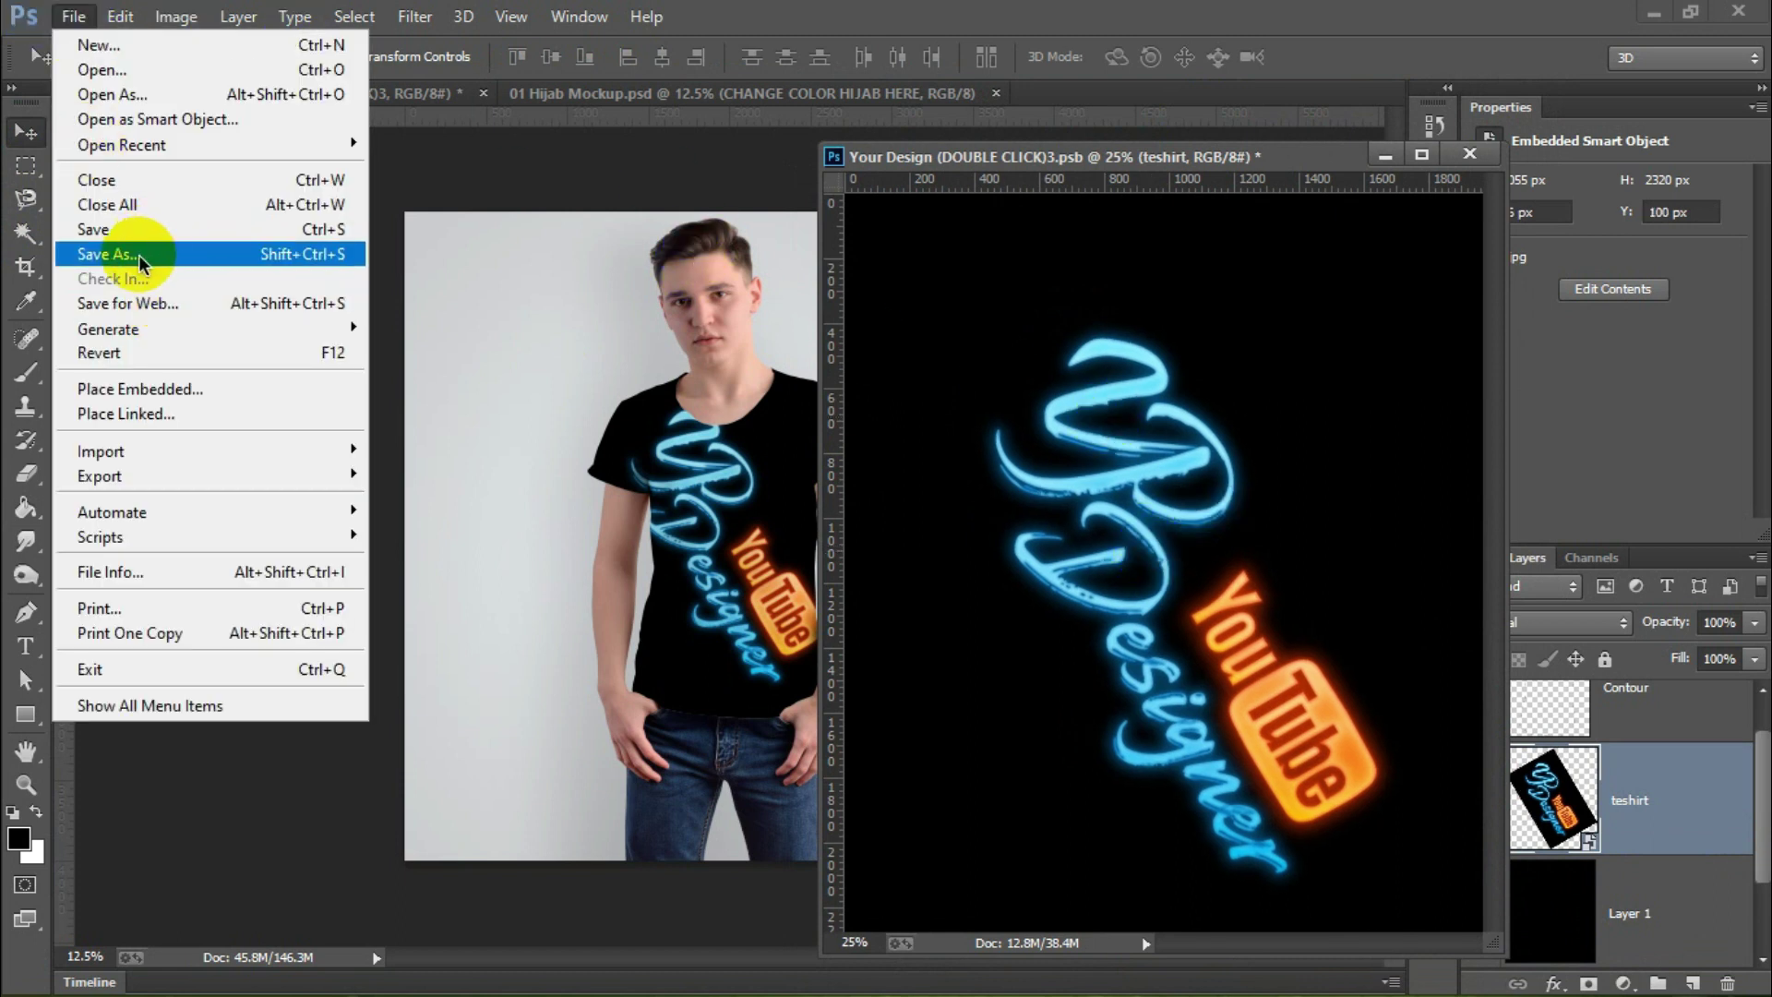
click(136, 230)
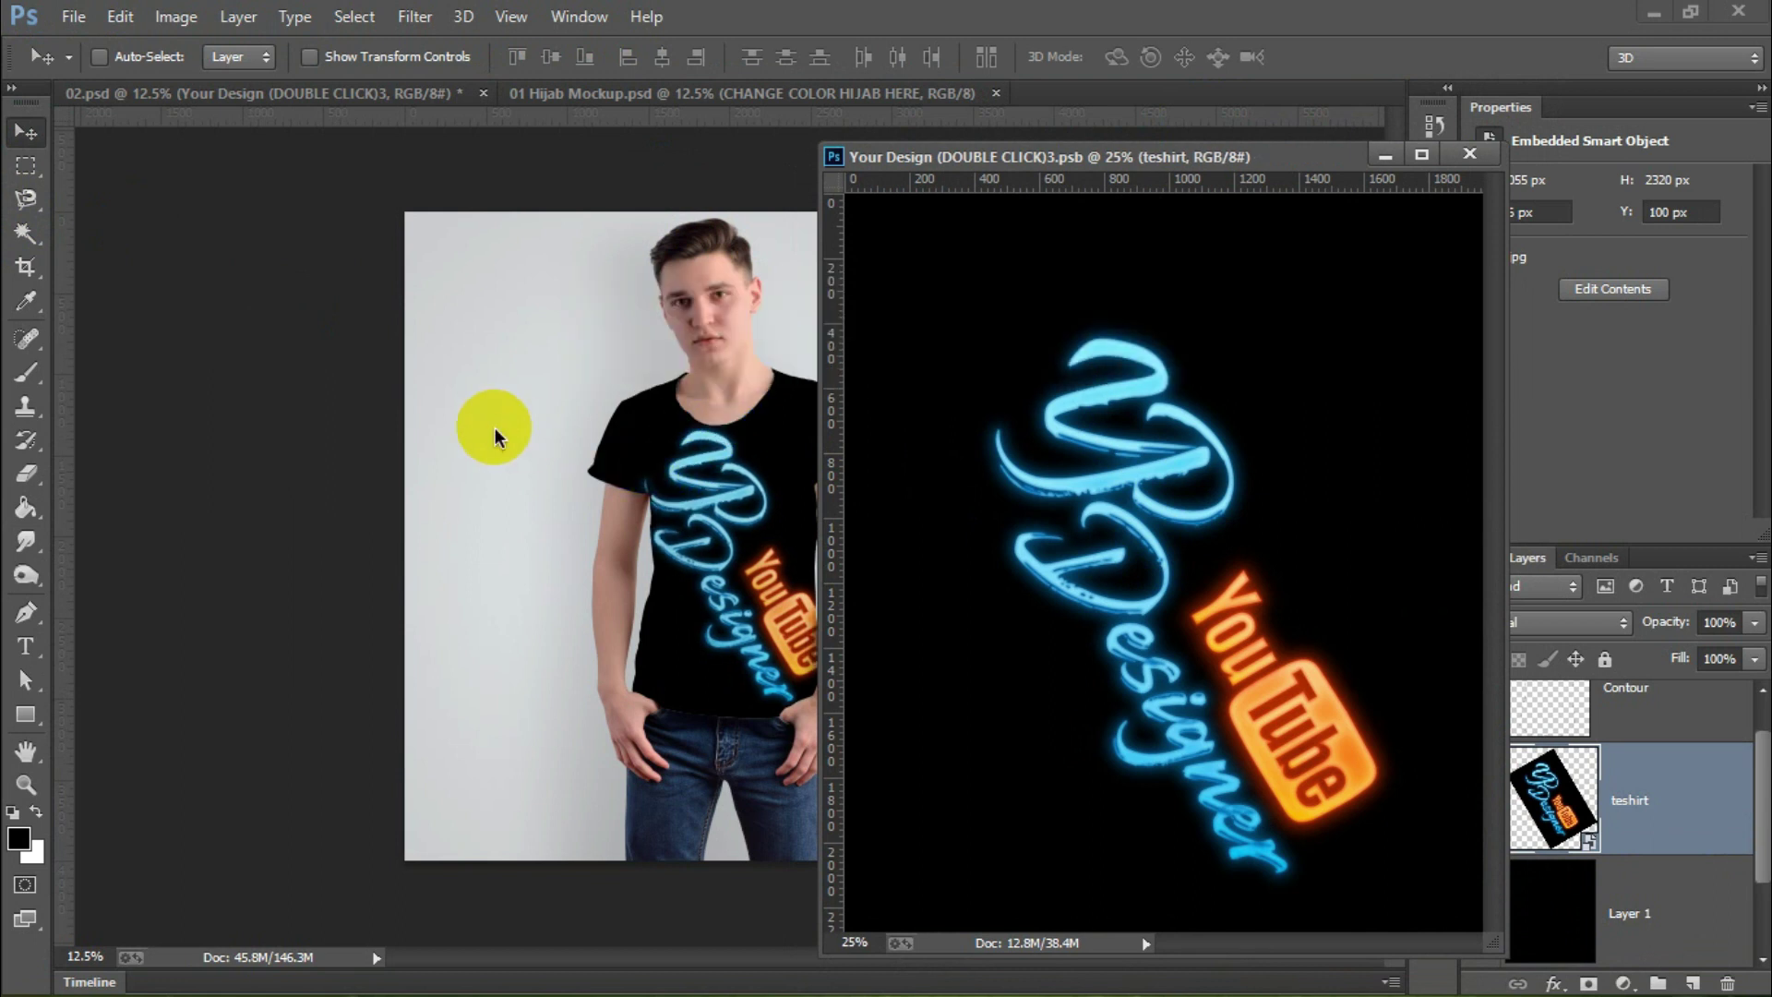
Step: Nudge the artwork up slightly and save the design again
click(1121, 581)
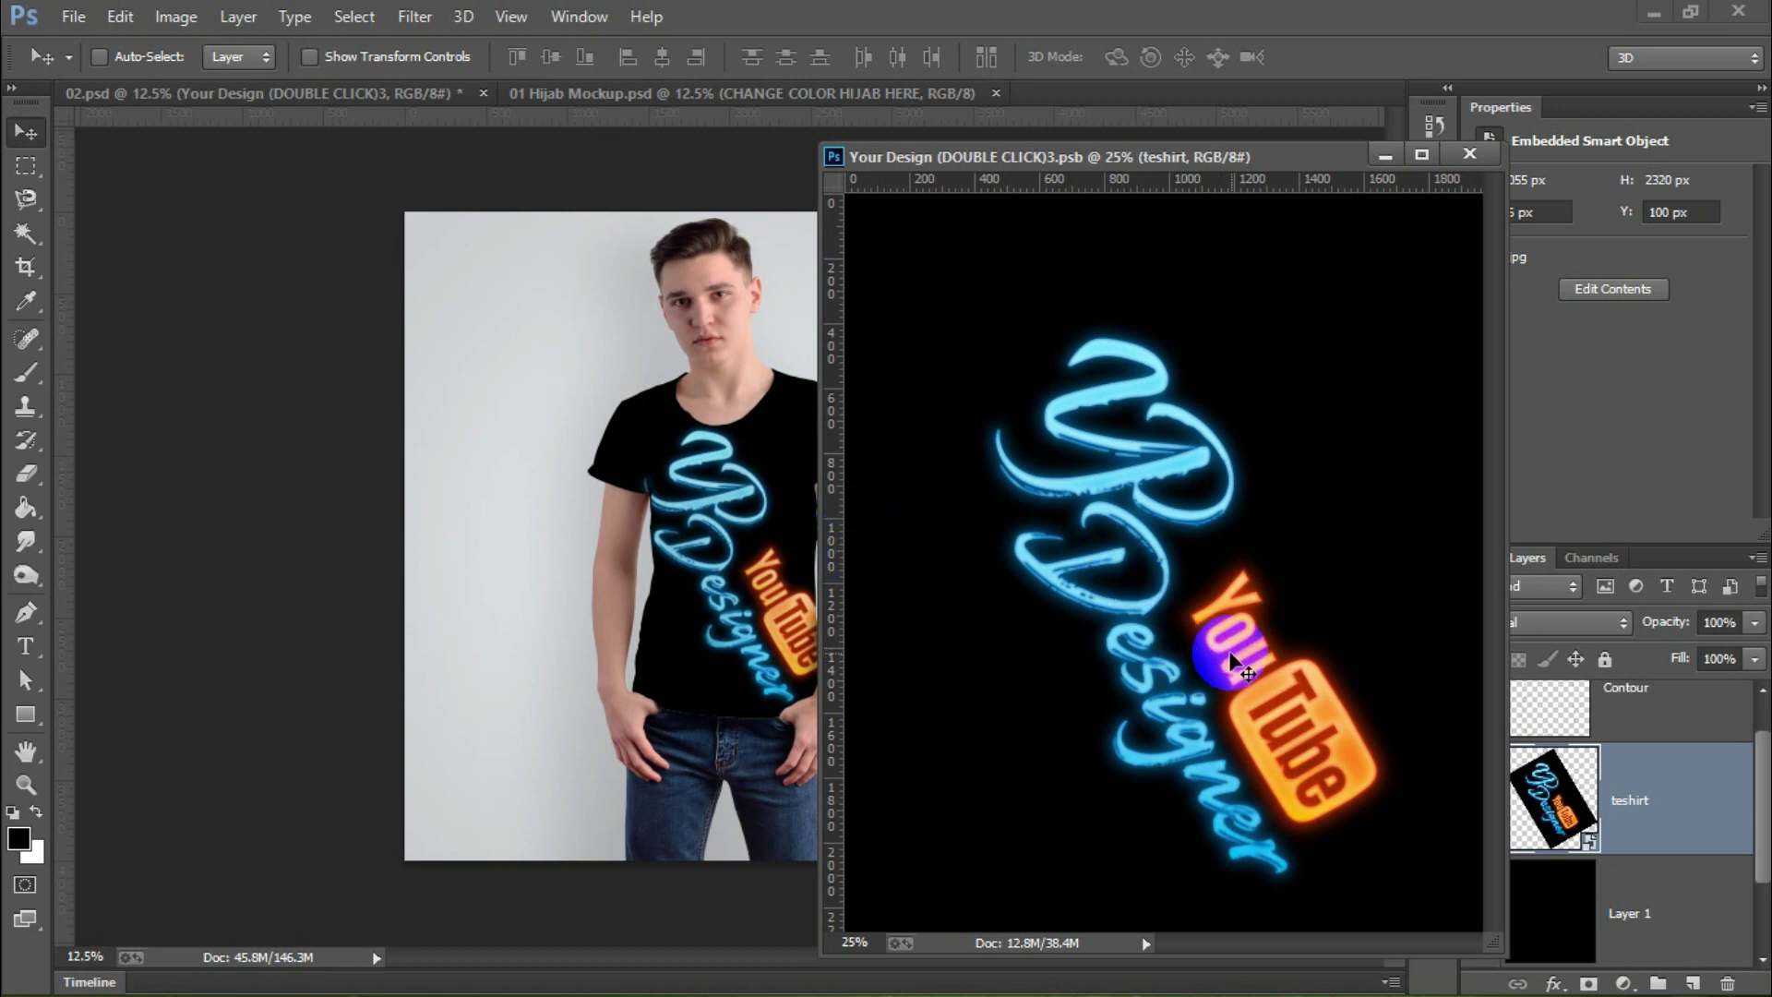
drag(1237, 637, 1237, 627)
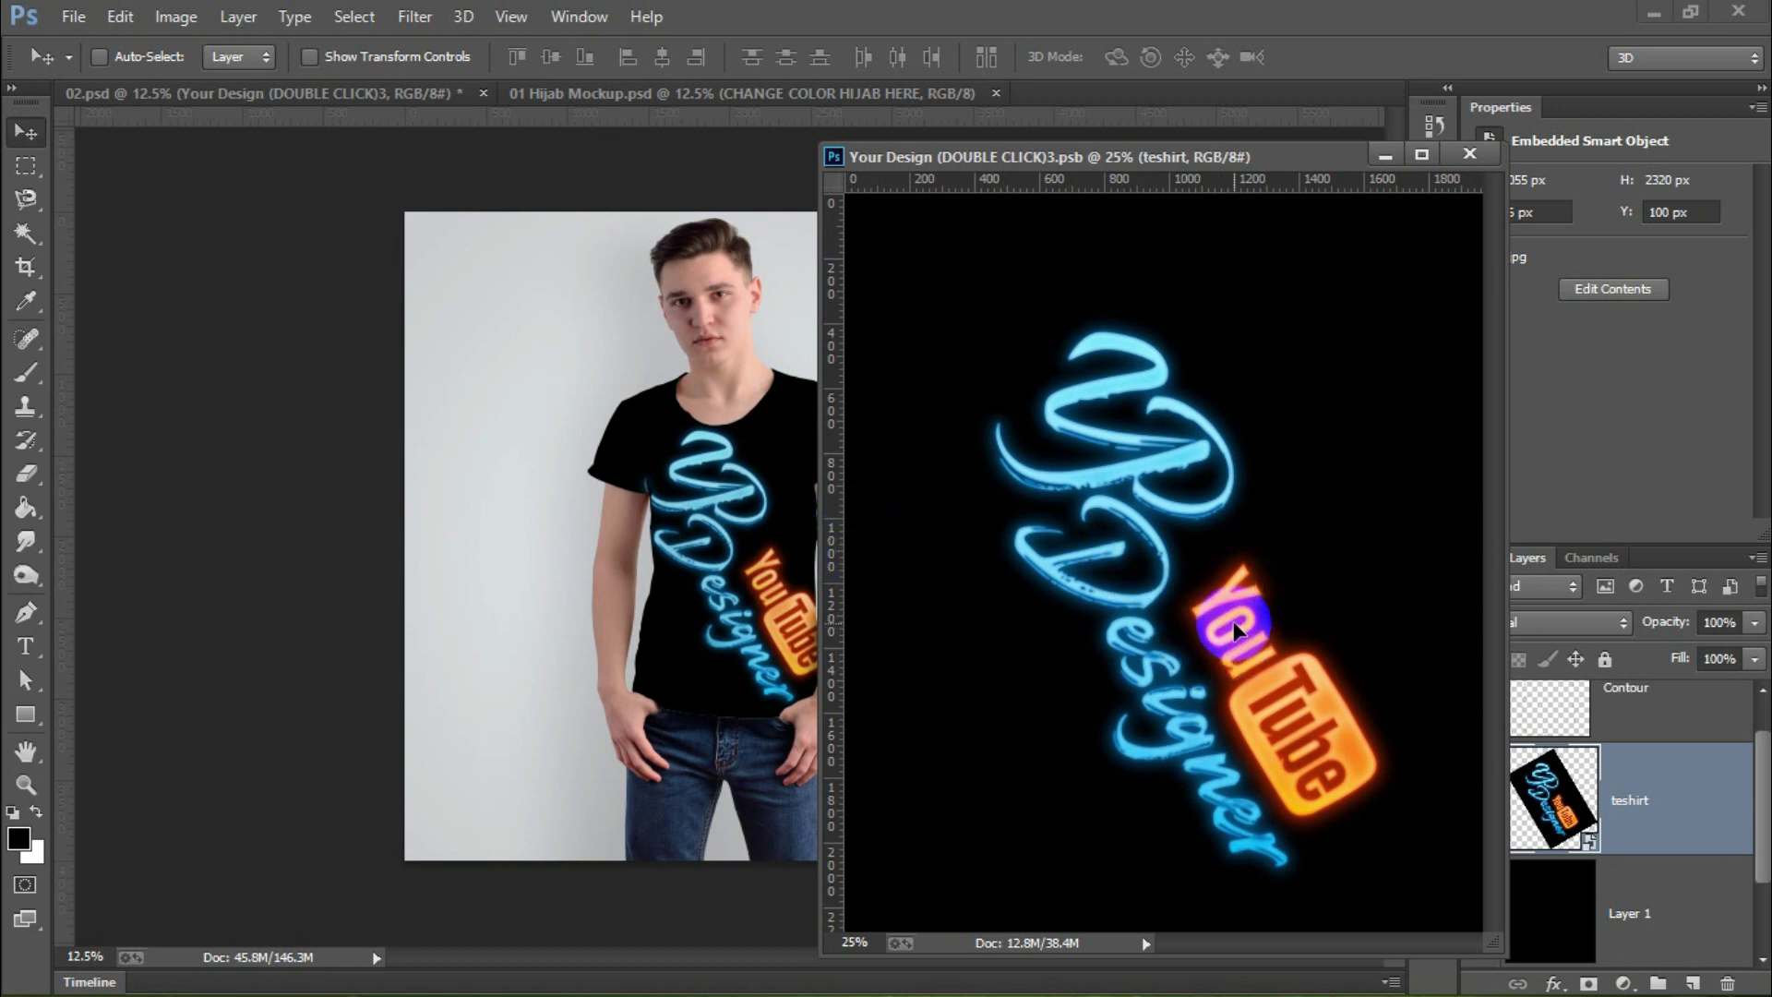
click(115, 11)
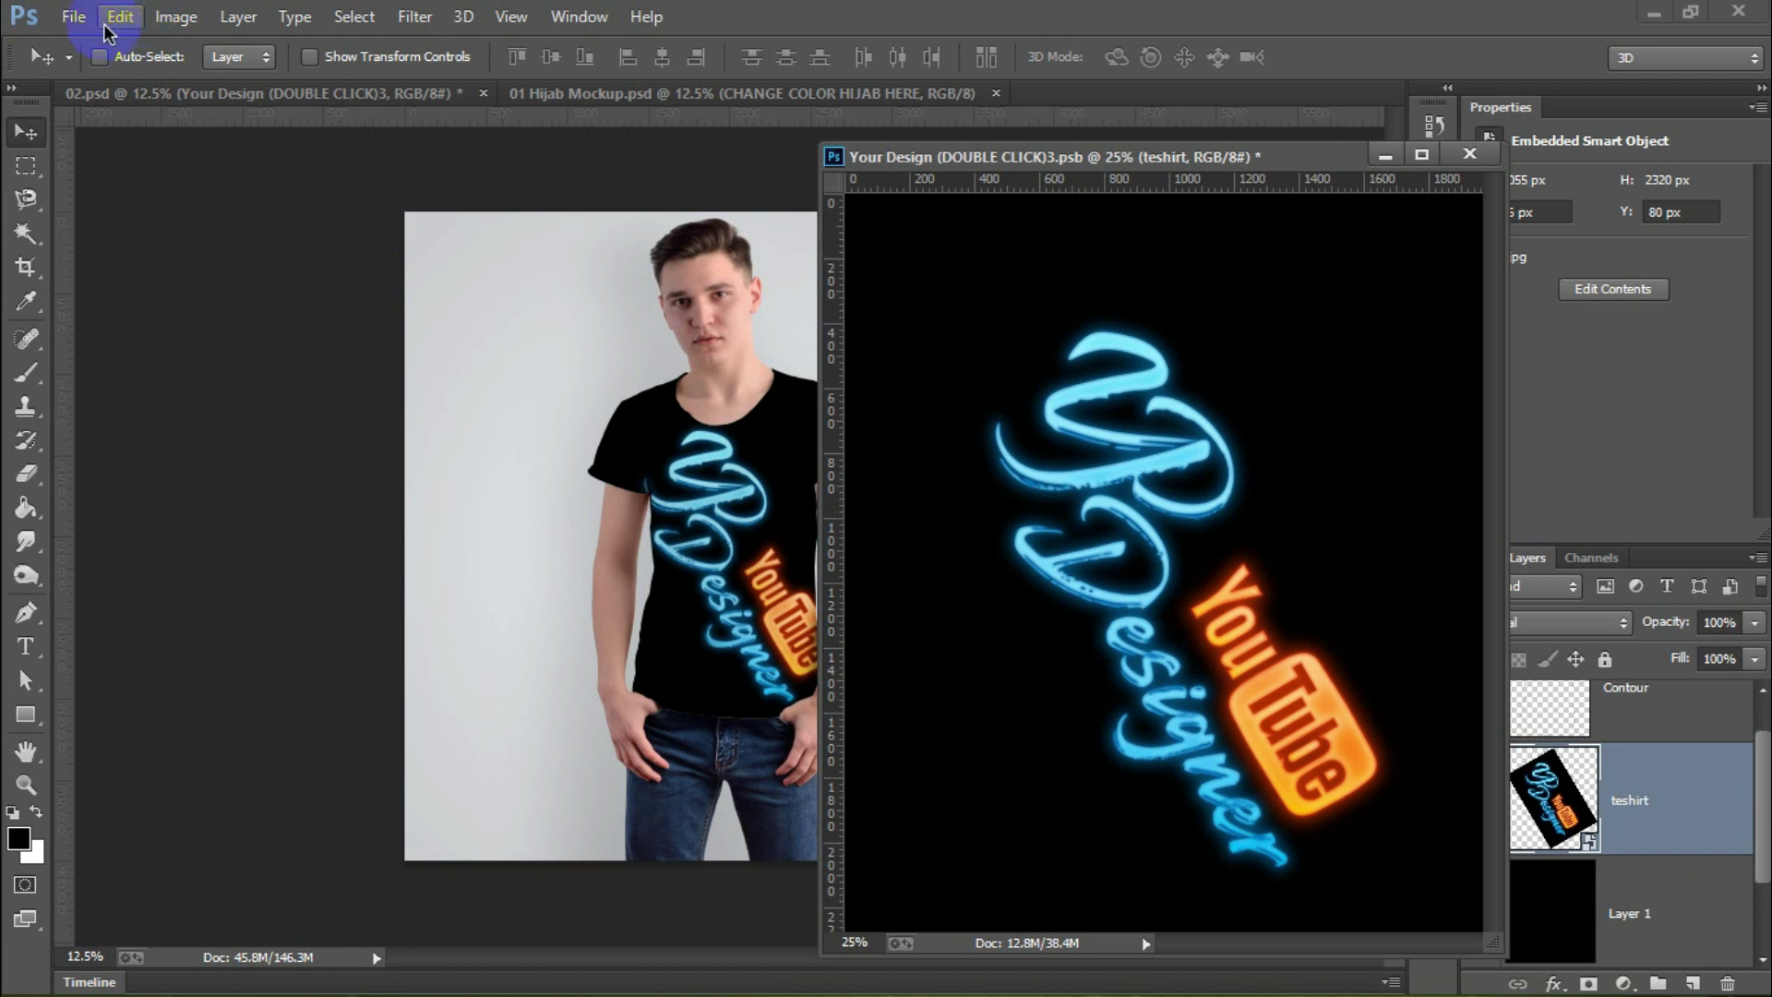
click(73, 16)
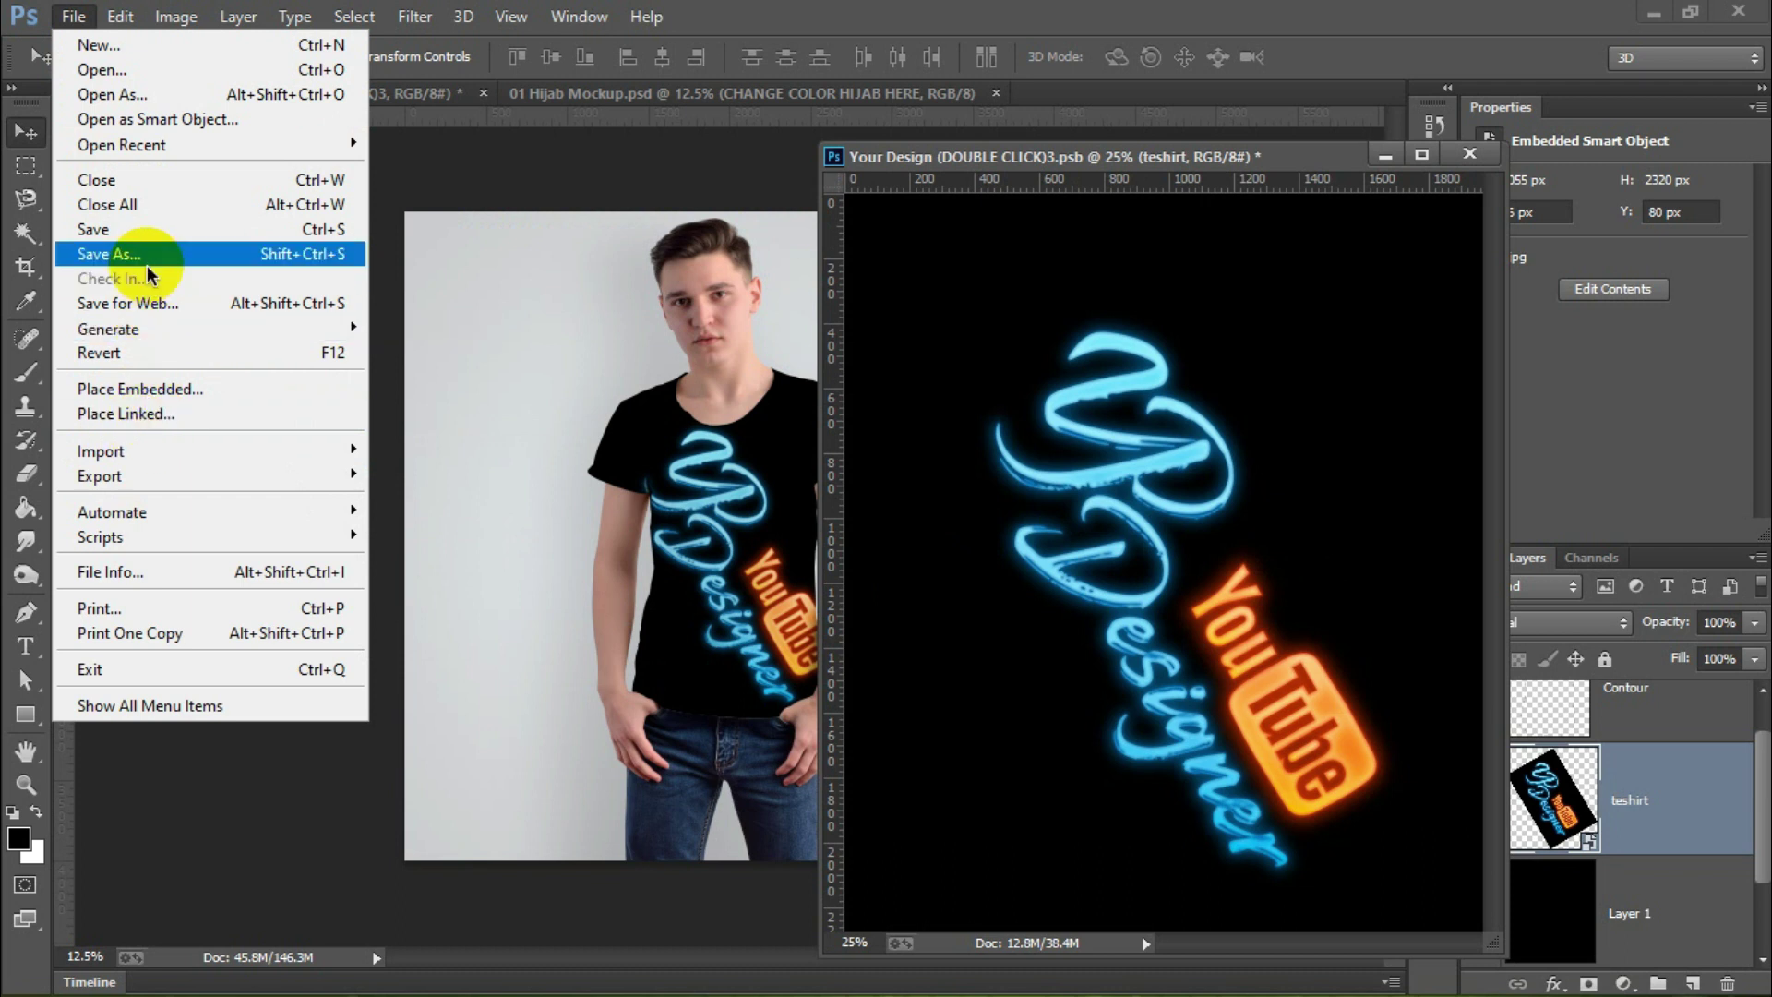
click(97, 228)
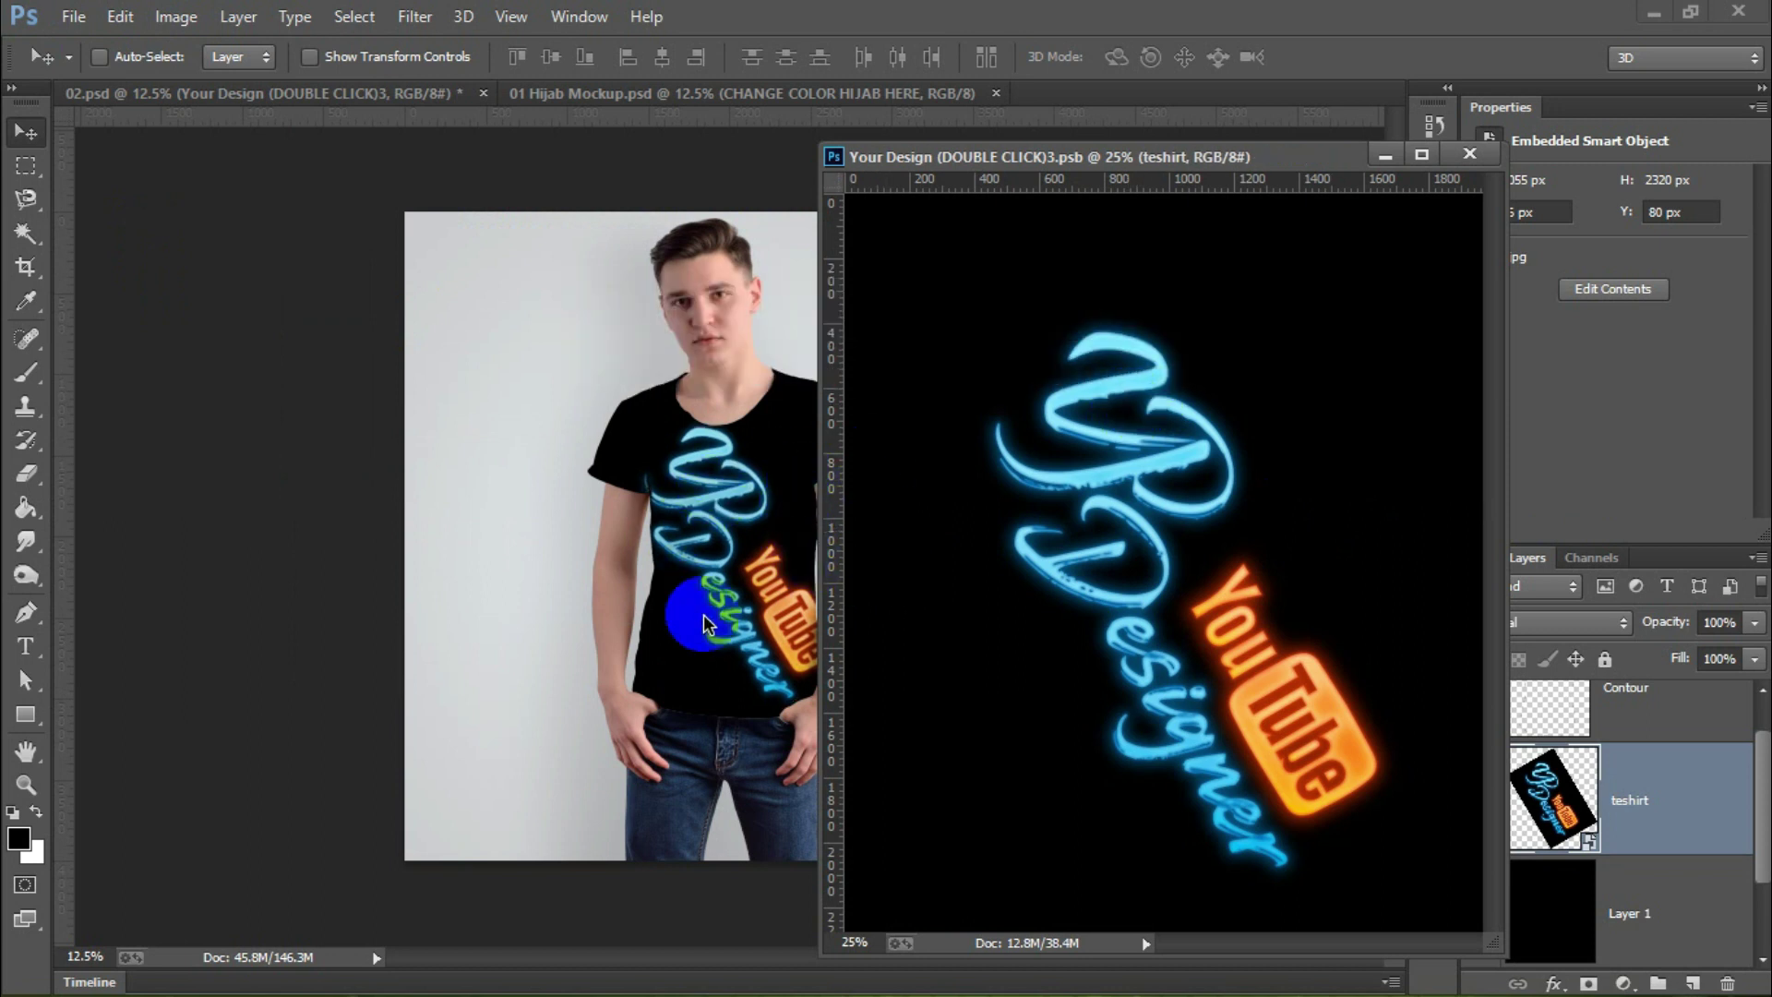
drag(1456, 769, 1461, 658)
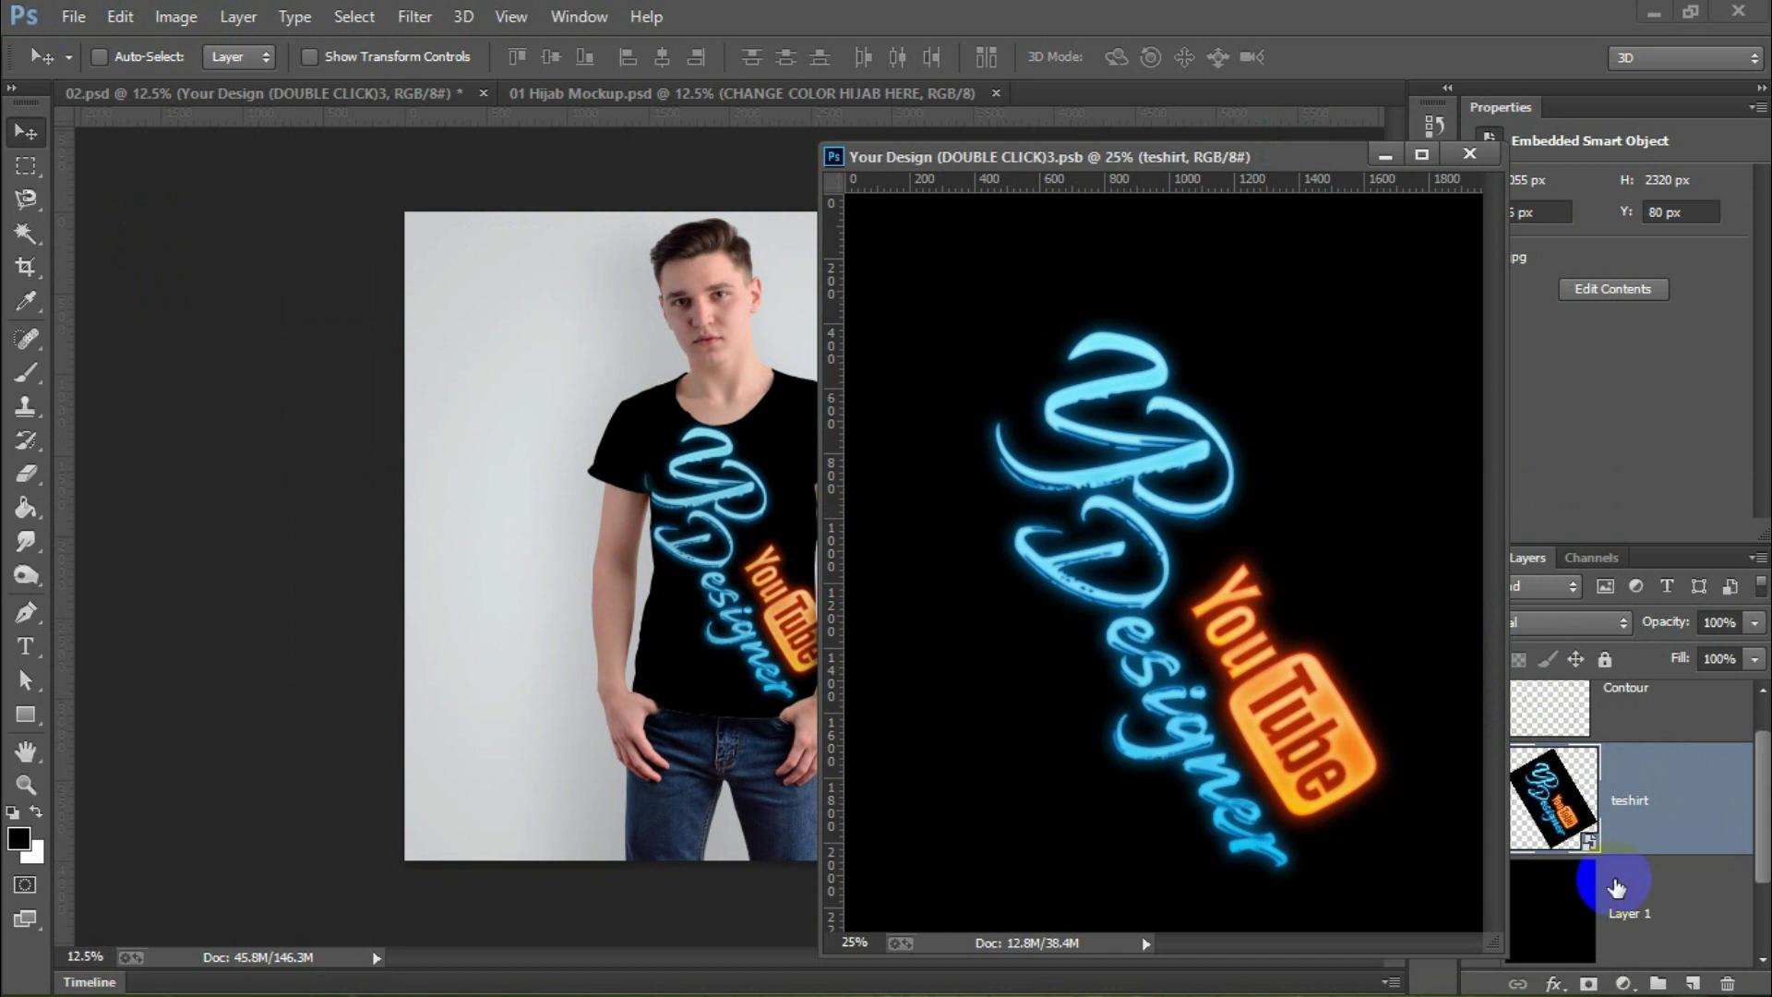
drag(1157, 157, 1167, 66)
Step: Place the 1197 starfield image from the stock photo folder and save the design
click(73, 17)
click(111, 332)
double_click(364, 190)
scroll(1200, 627, down, 3)
double_click(1255, 434)
double_click(503, 207)
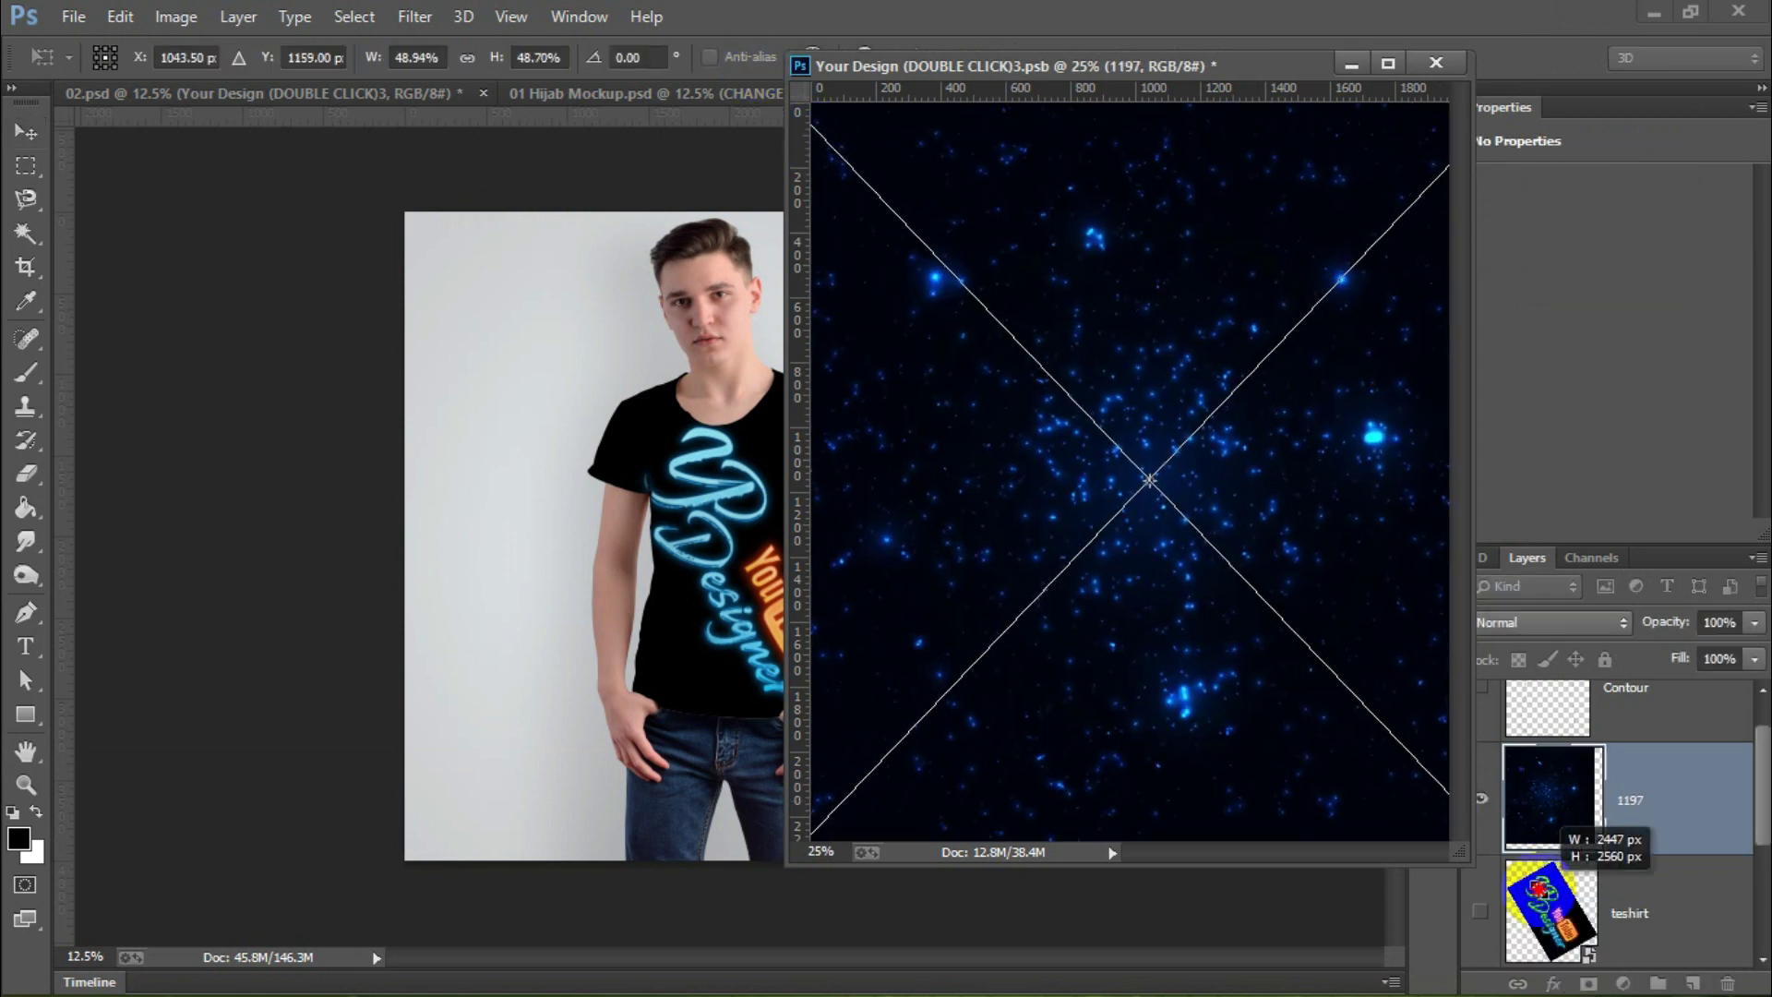
double_click(1336, 494)
click(73, 17)
click(55, 225)
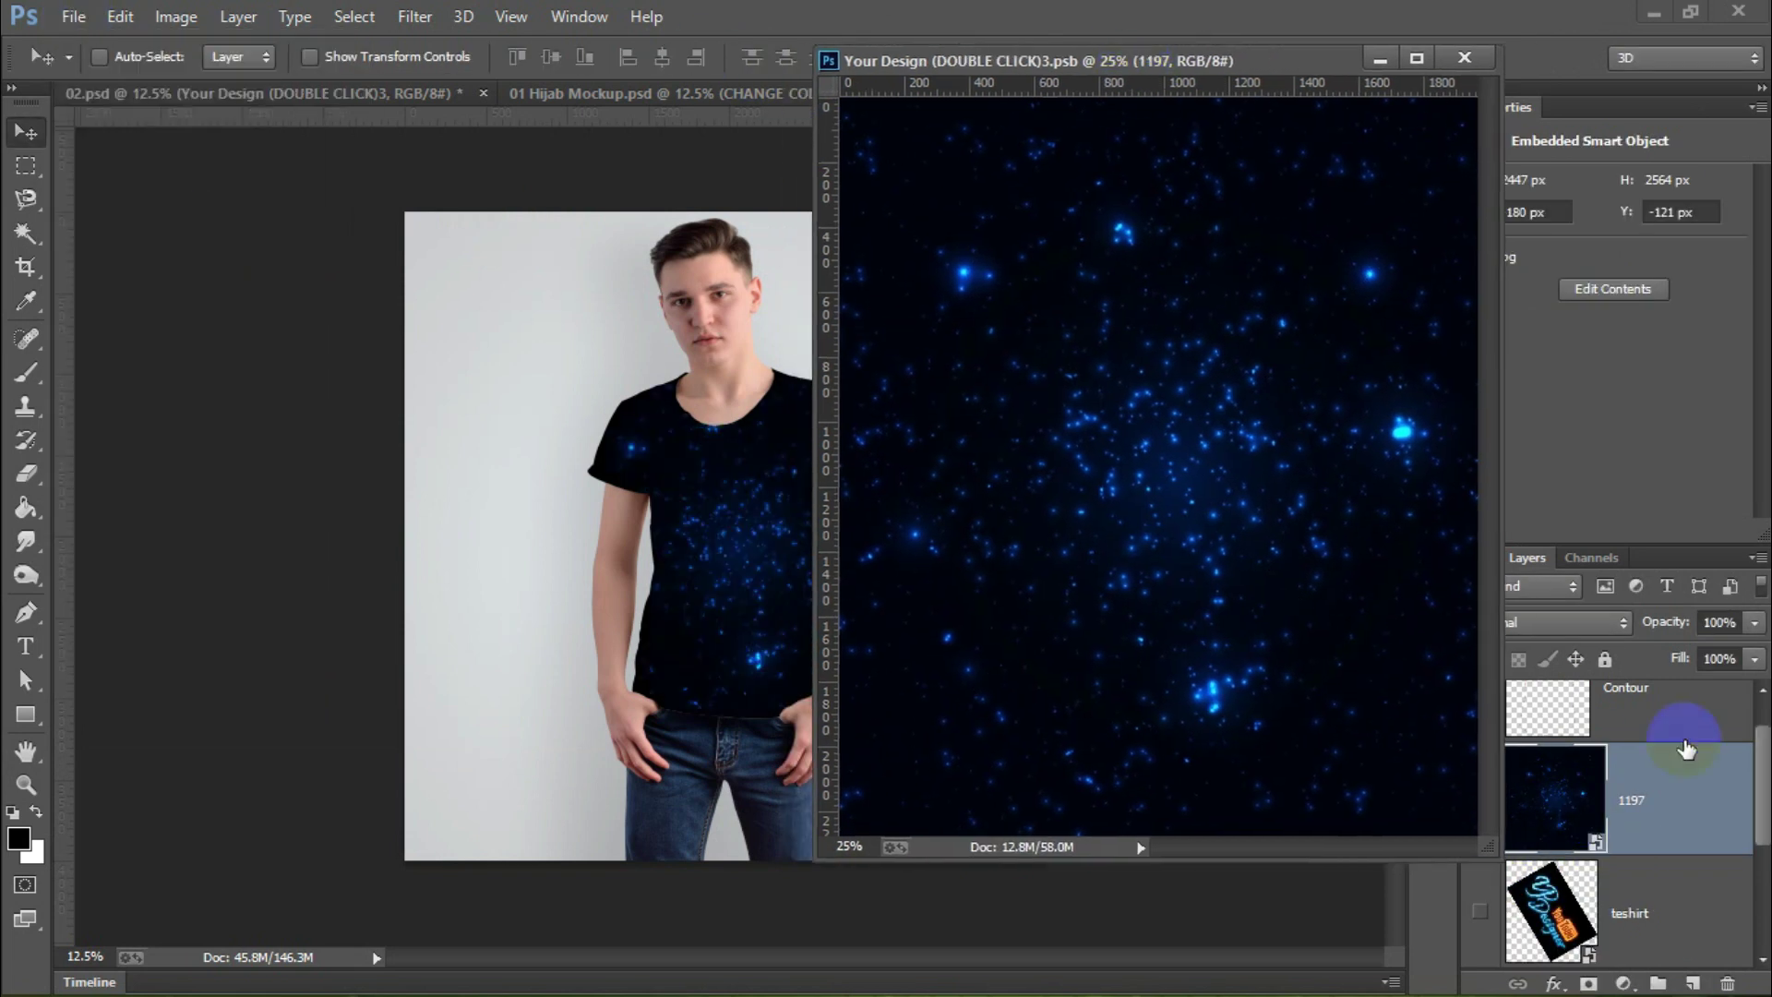
Step: Move the teshirt layer above the 1197 starfield layer
click(1574, 622)
click(1550, 335)
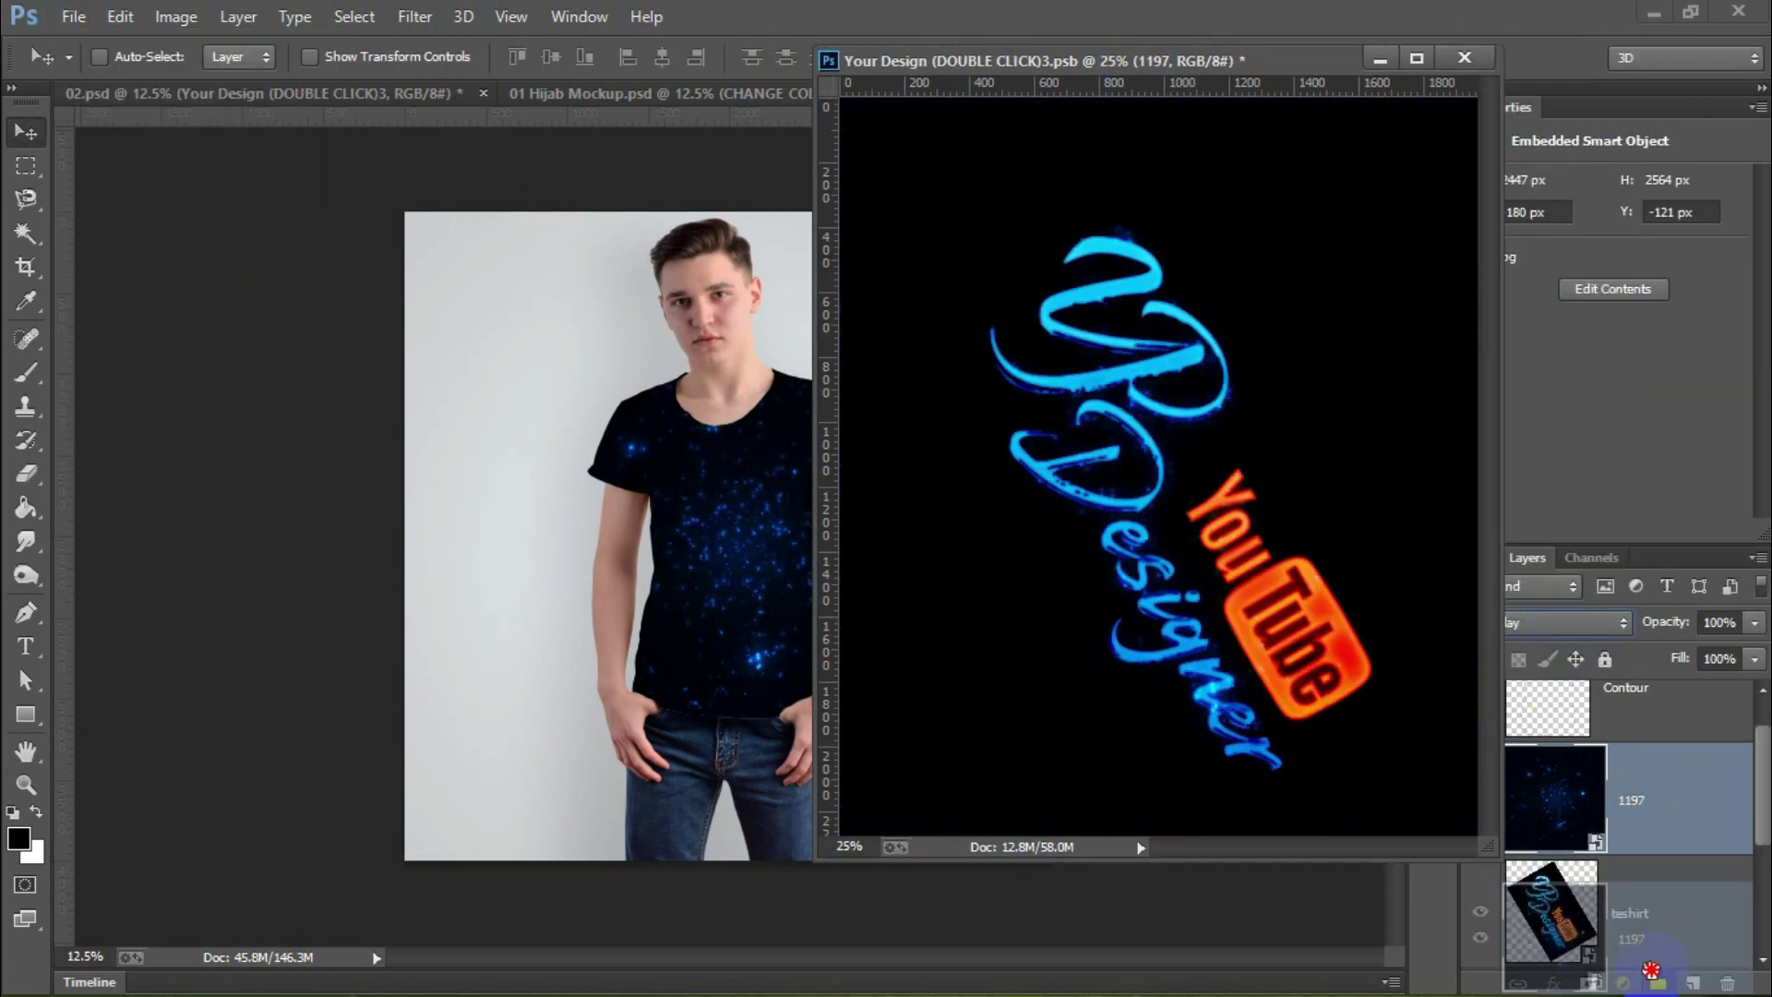
drag(1550, 911, 1550, 752)
Step: Set the teshirt layer's blend mode to Screen after comparing modes, and save
click(1566, 622)
click(1560, 609)
click(1566, 622)
click(1555, 617)
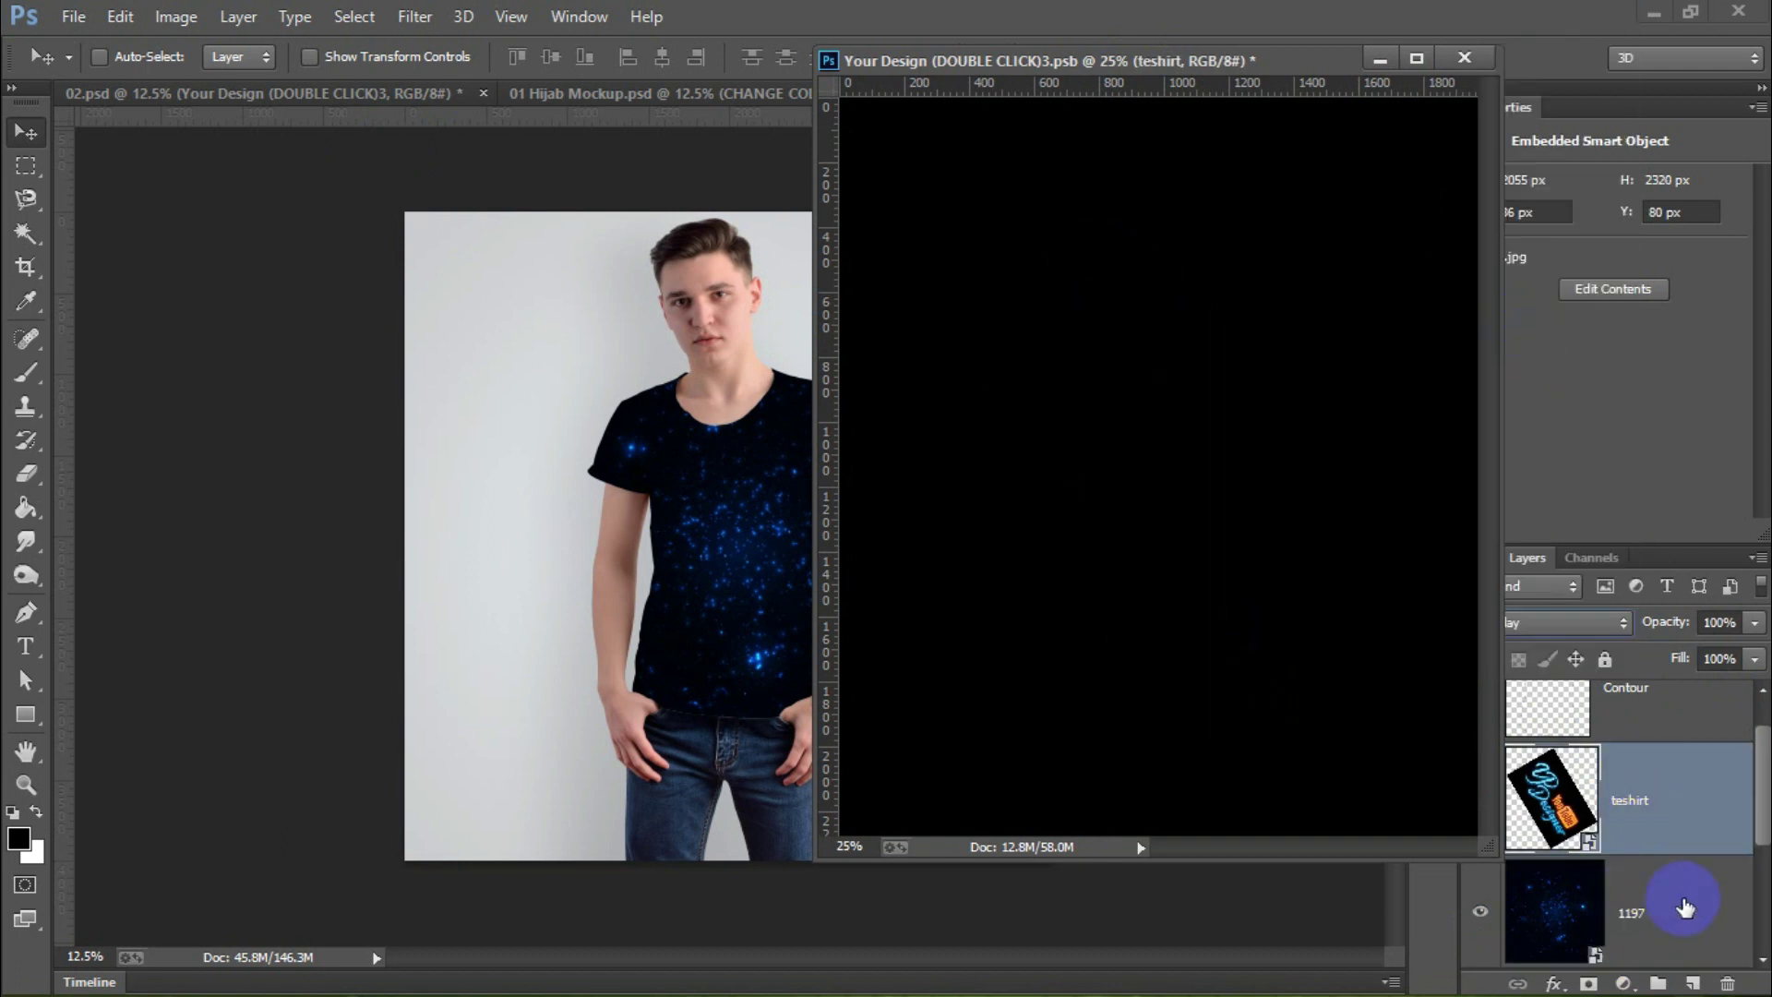
click(1566, 622)
click(1546, 637)
click(1566, 622)
click(1559, 234)
click(1566, 622)
click(1560, 233)
click(73, 15)
click(93, 229)
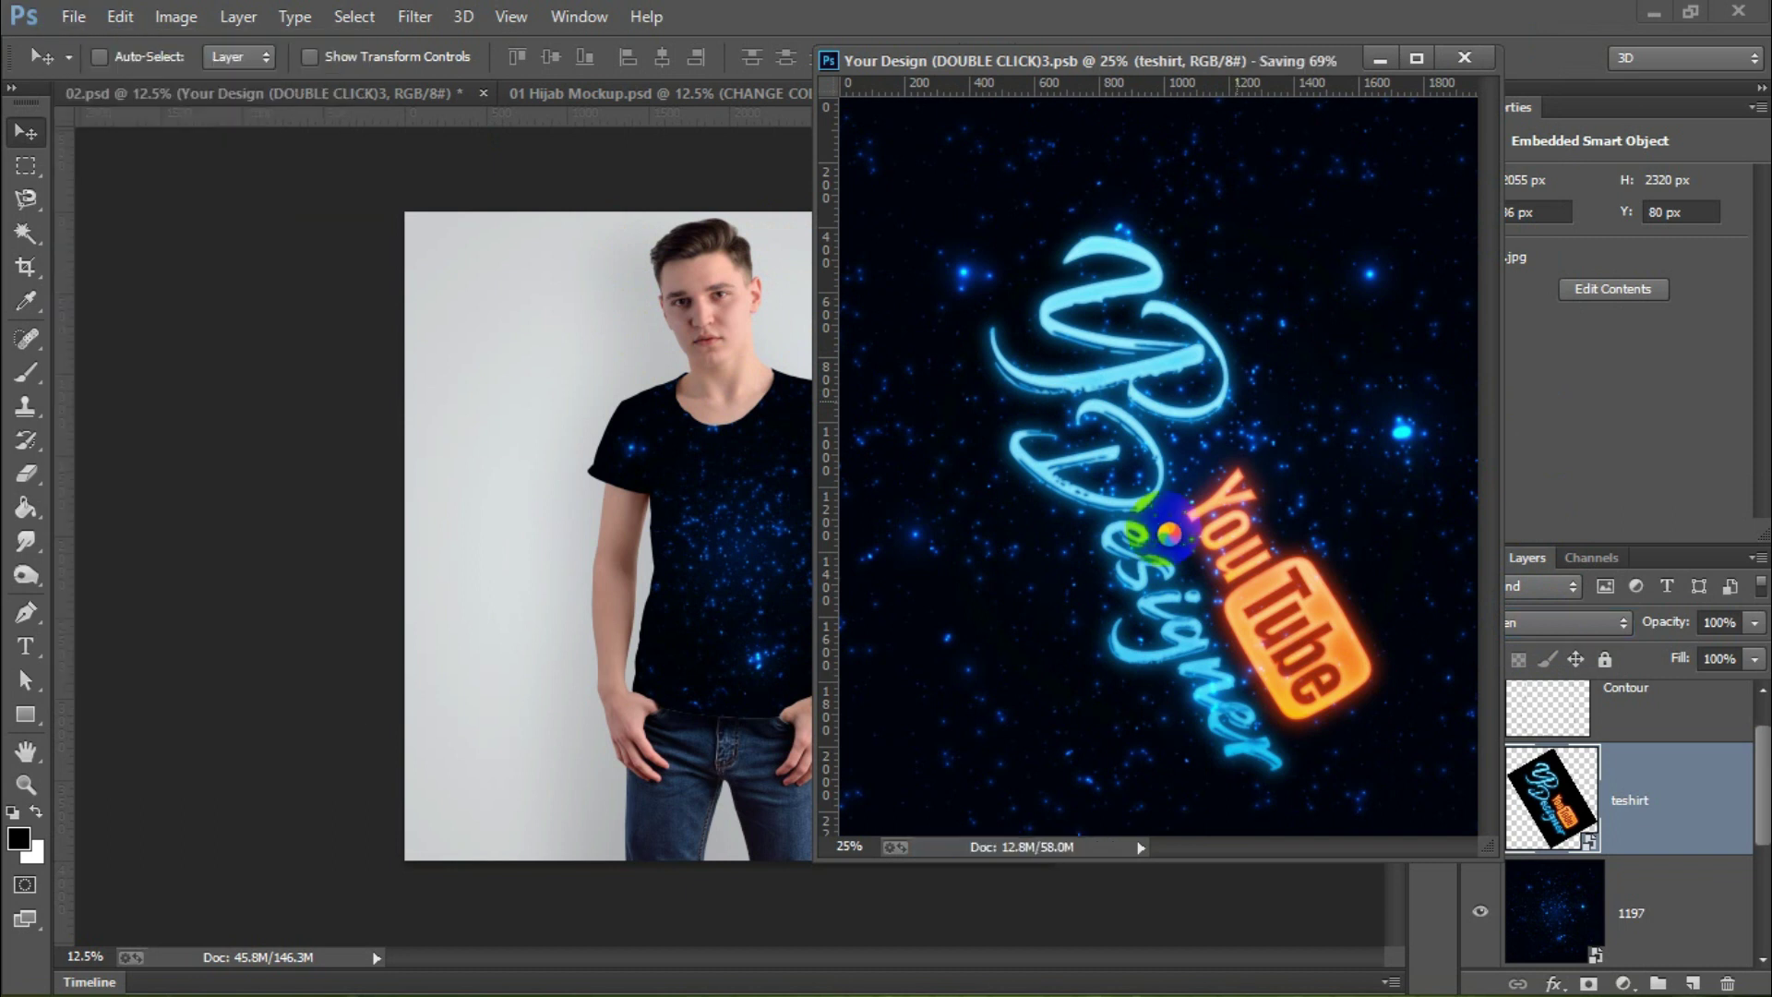
Step: Set the 1197 starfield layer to Soft Light with lowered fill
drag(1191, 60, 1227, 61)
click(1652, 912)
click(1569, 622)
click(1521, 346)
drag(1680, 657, 1526, 653)
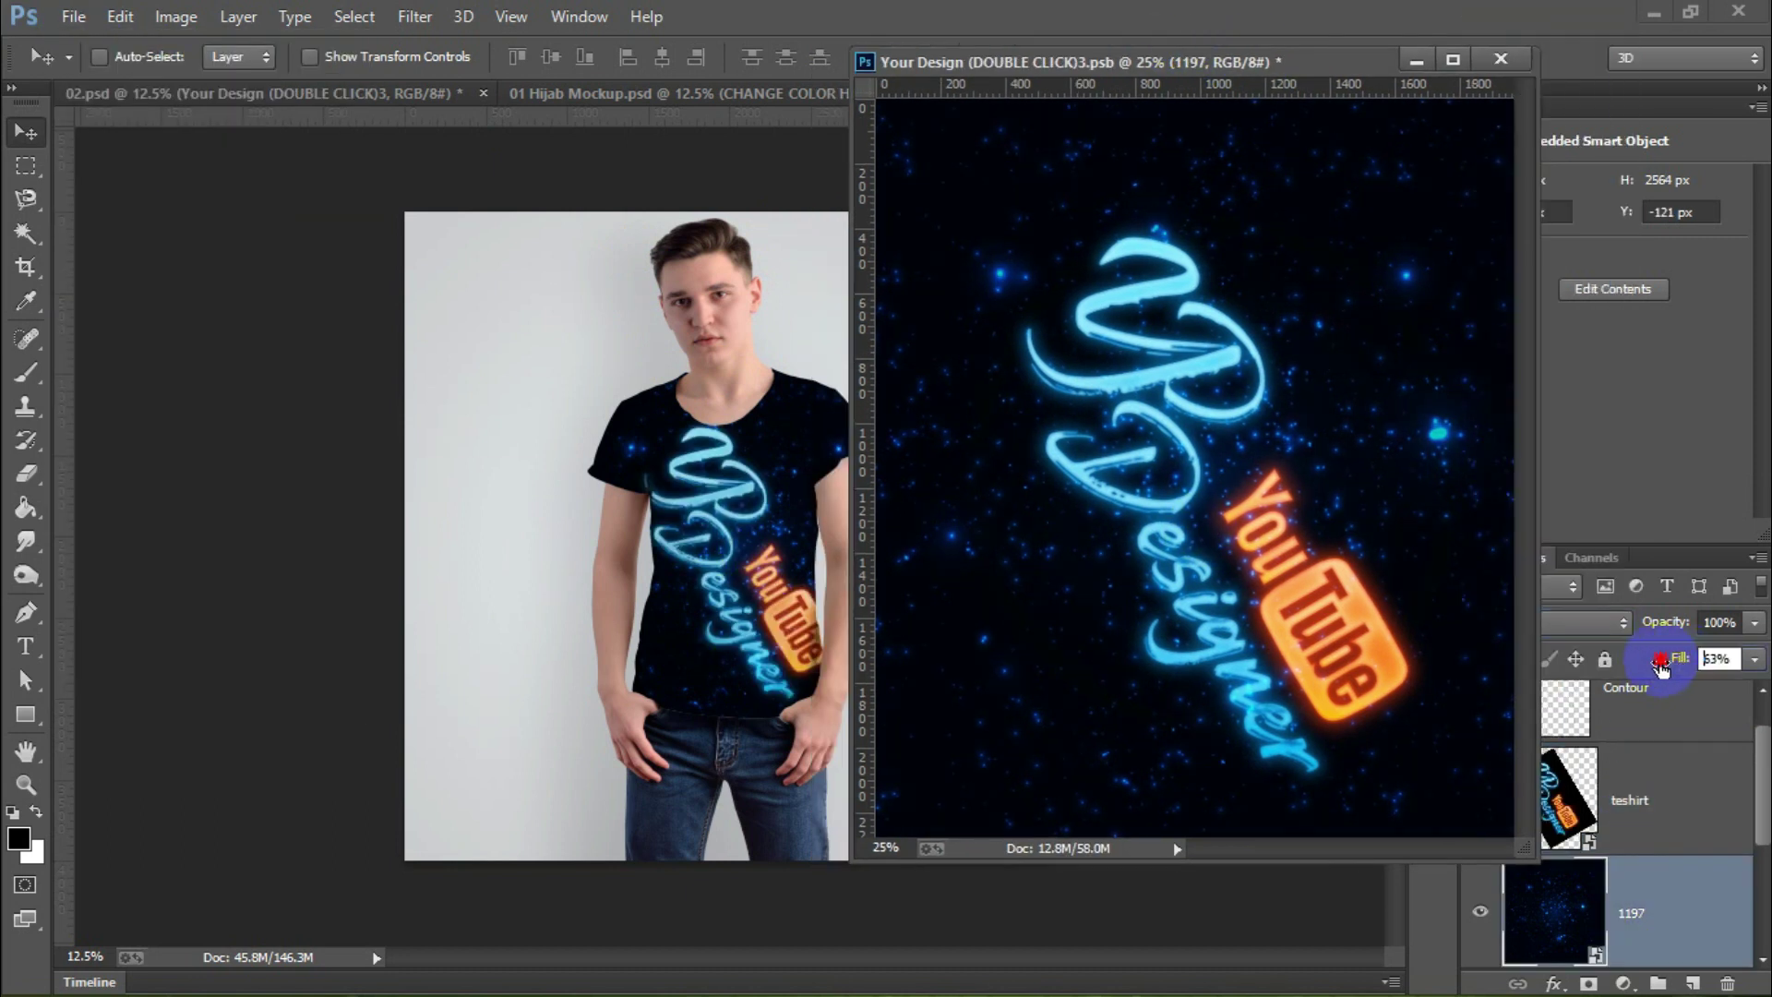
Step: Hide the YouTube Designer teshirt layer and begin placing another embedded image
click(1628, 799)
click(1479, 799)
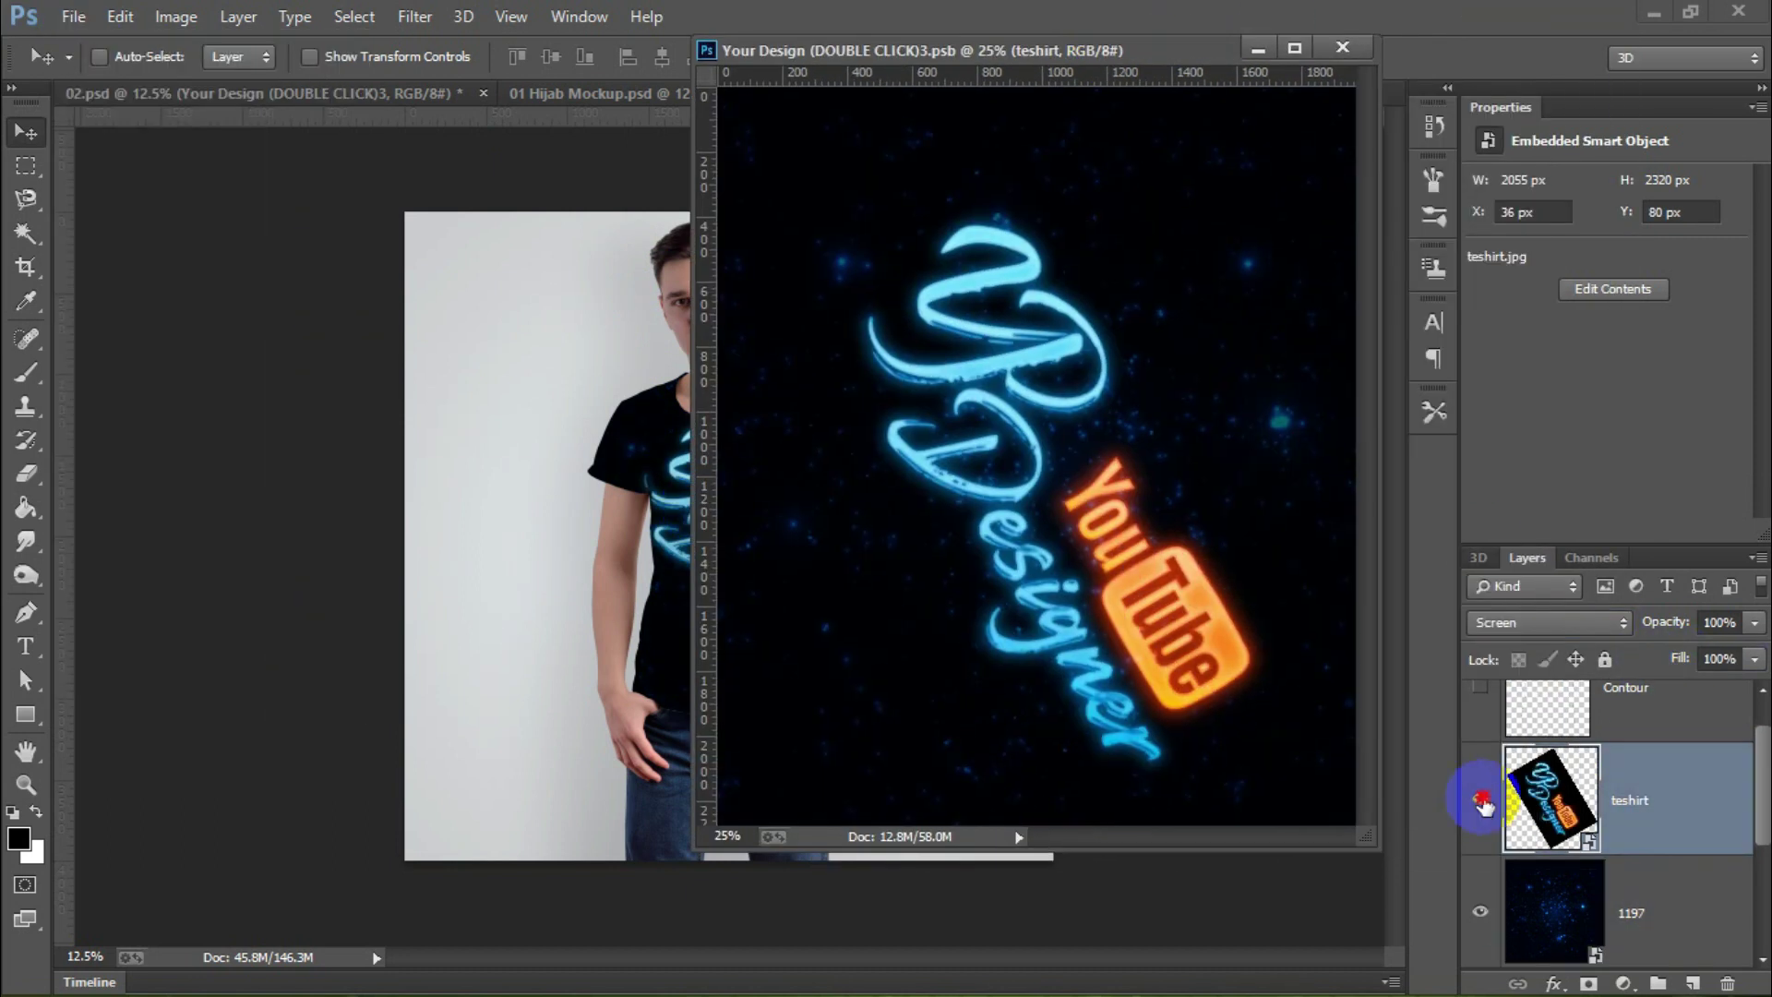
click(73, 16)
click(276, 376)
Step: Place the horse mascot image from the t-shirt mockup resources folder
double_click(388, 243)
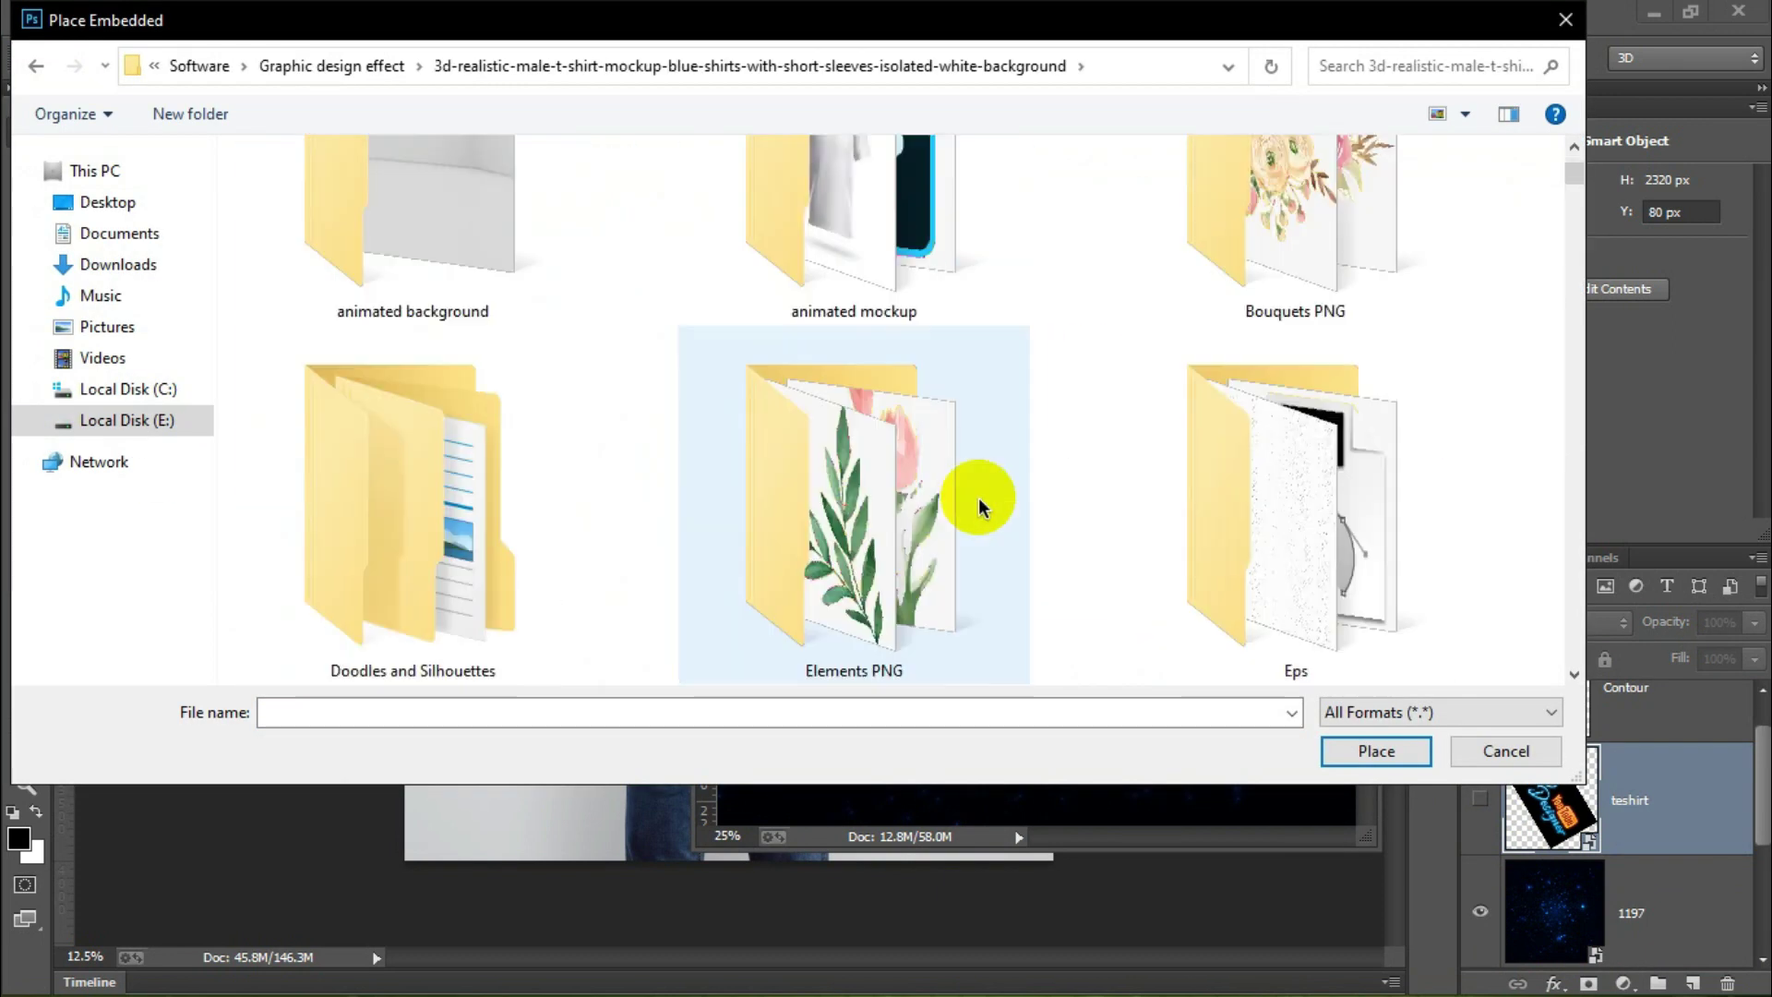
scroll(981, 494, down, 5)
scroll(1021, 601, down, 2)
double_click(1179, 526)
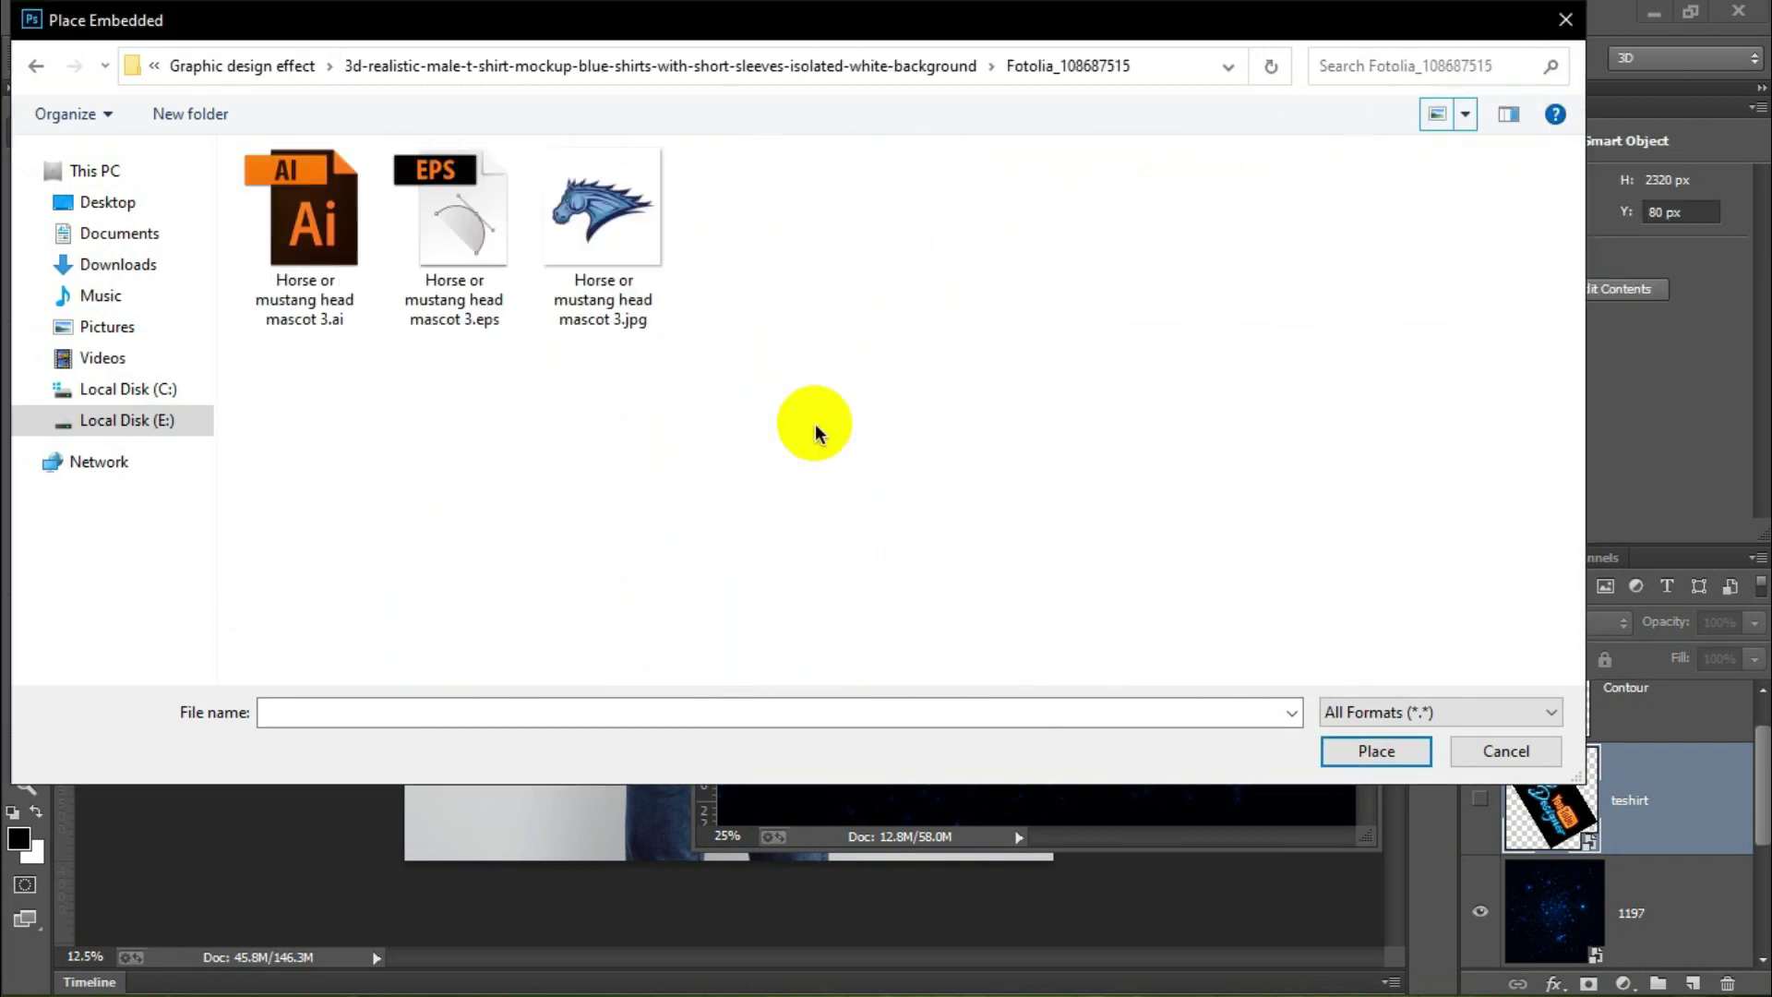
key(Escape)
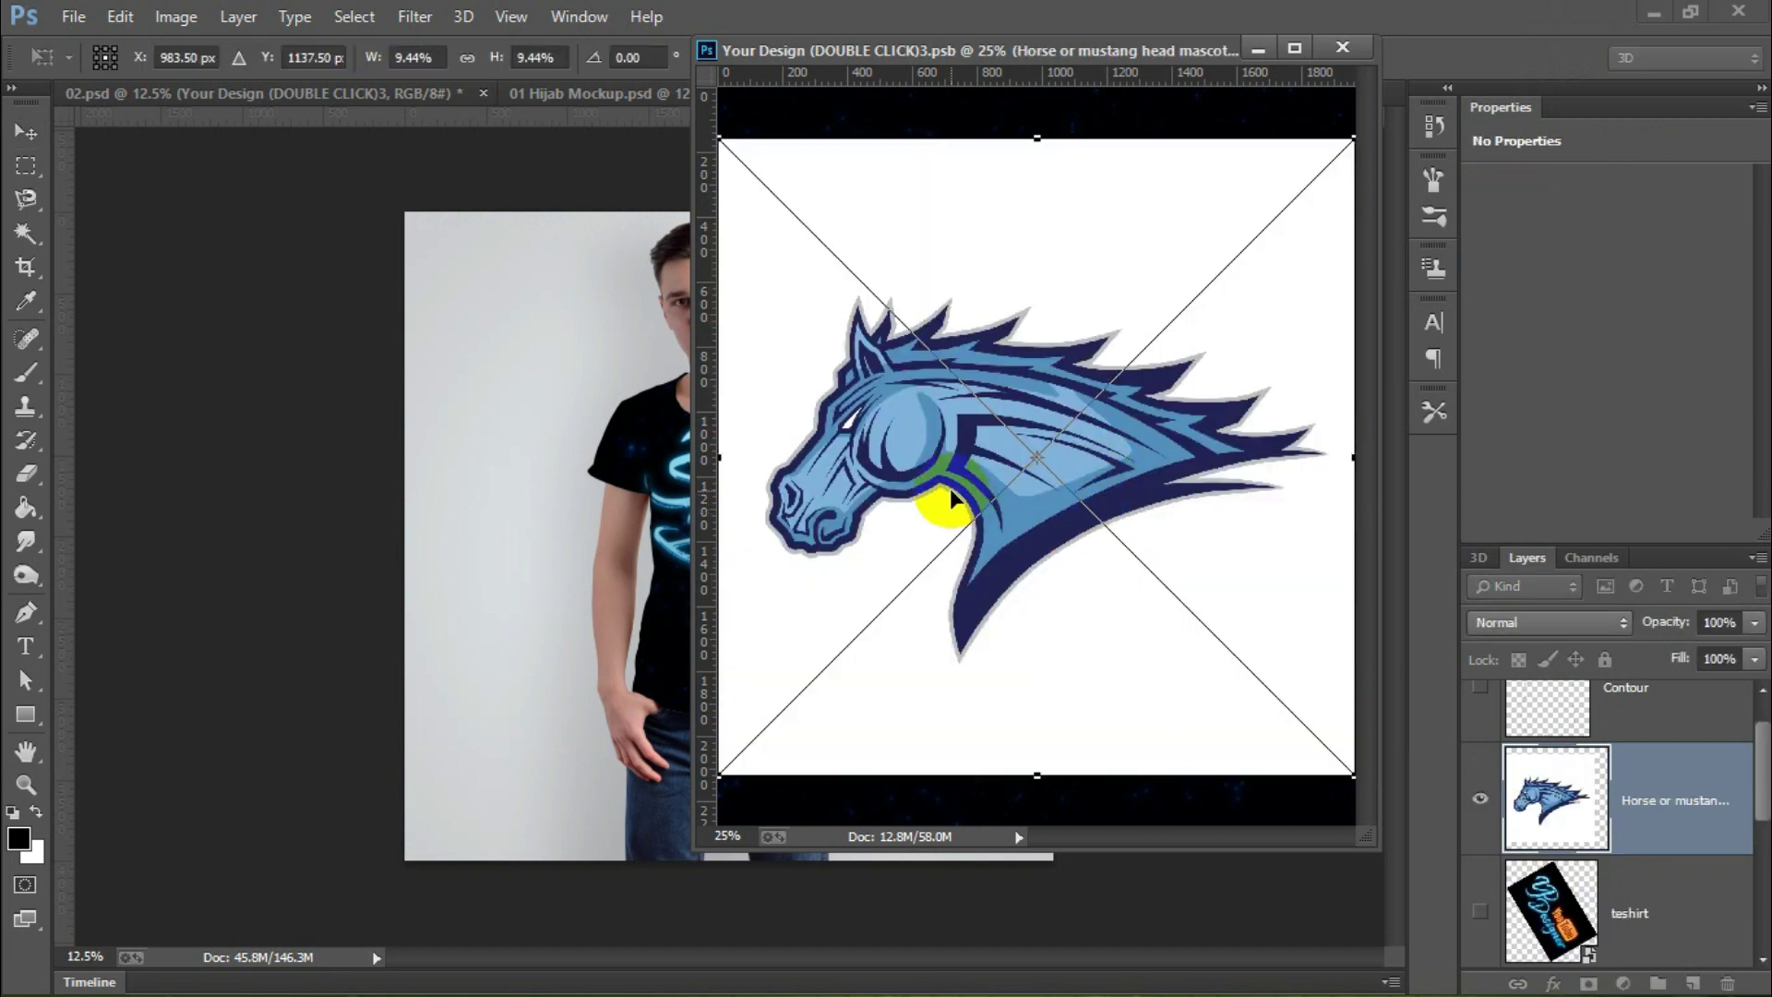
key(Return)
Step: Rasterize the horse layer, grow a selection of its white background, and cut it
key(alt+shift+s)
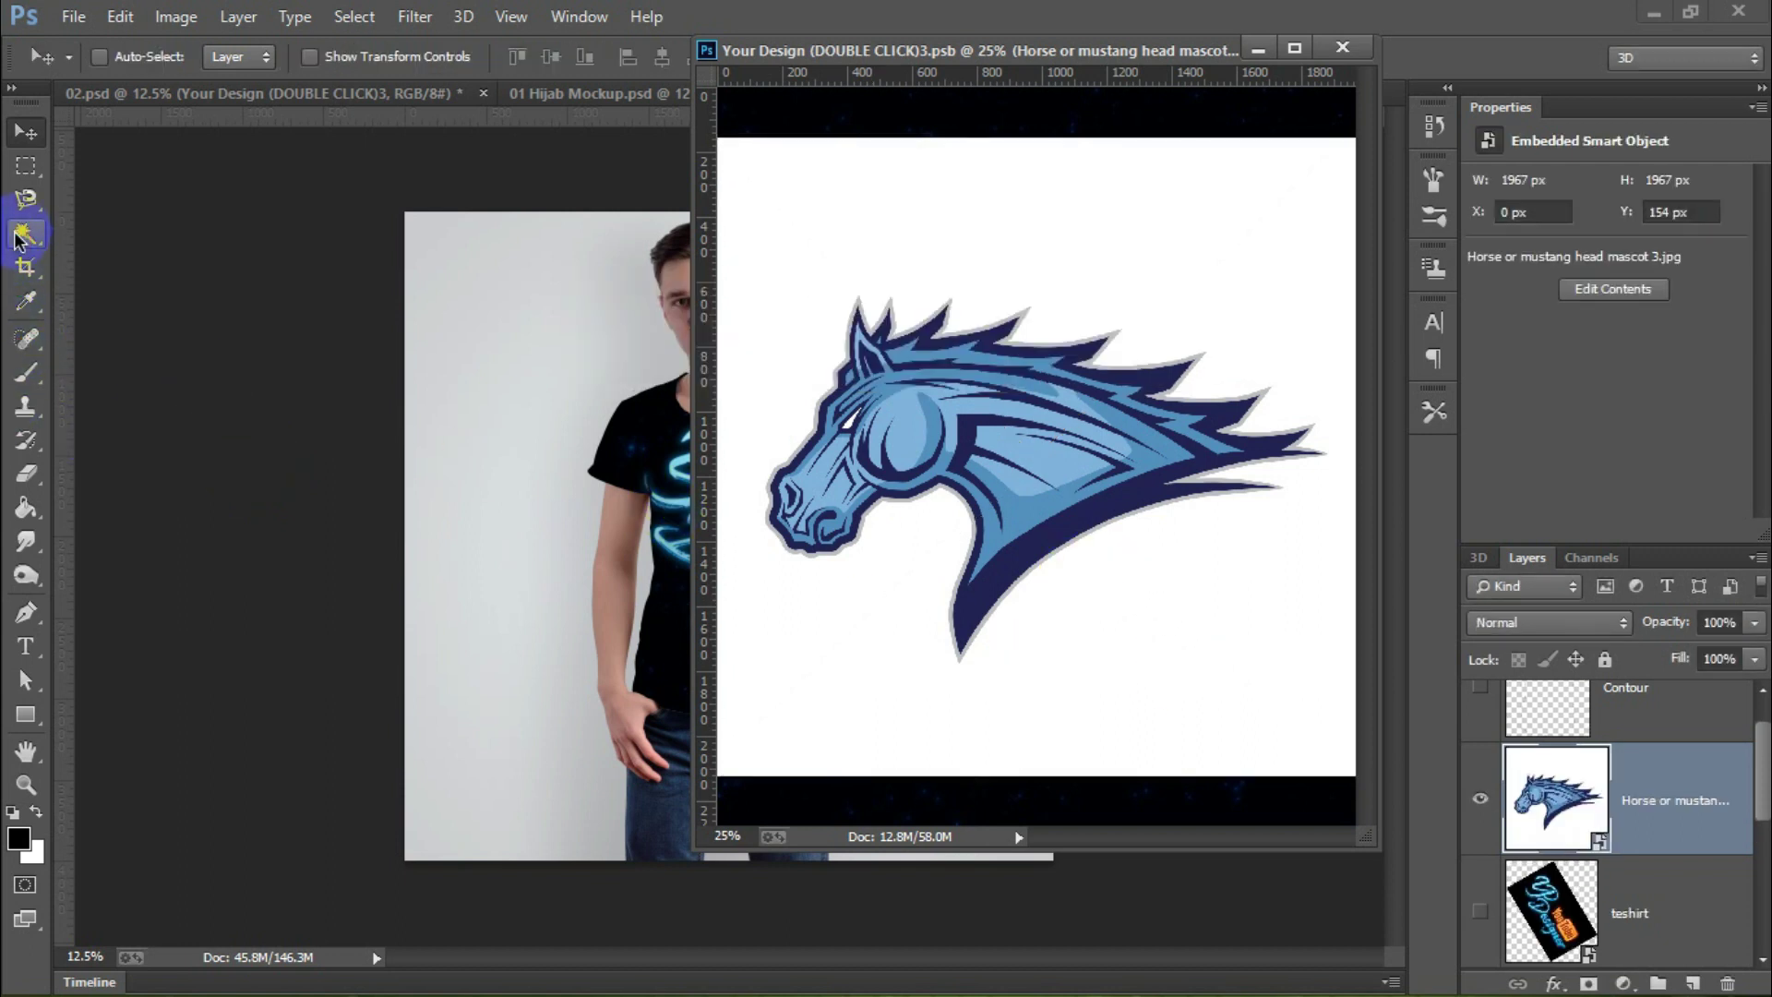
right_click(1700, 801)
click(1221, 443)
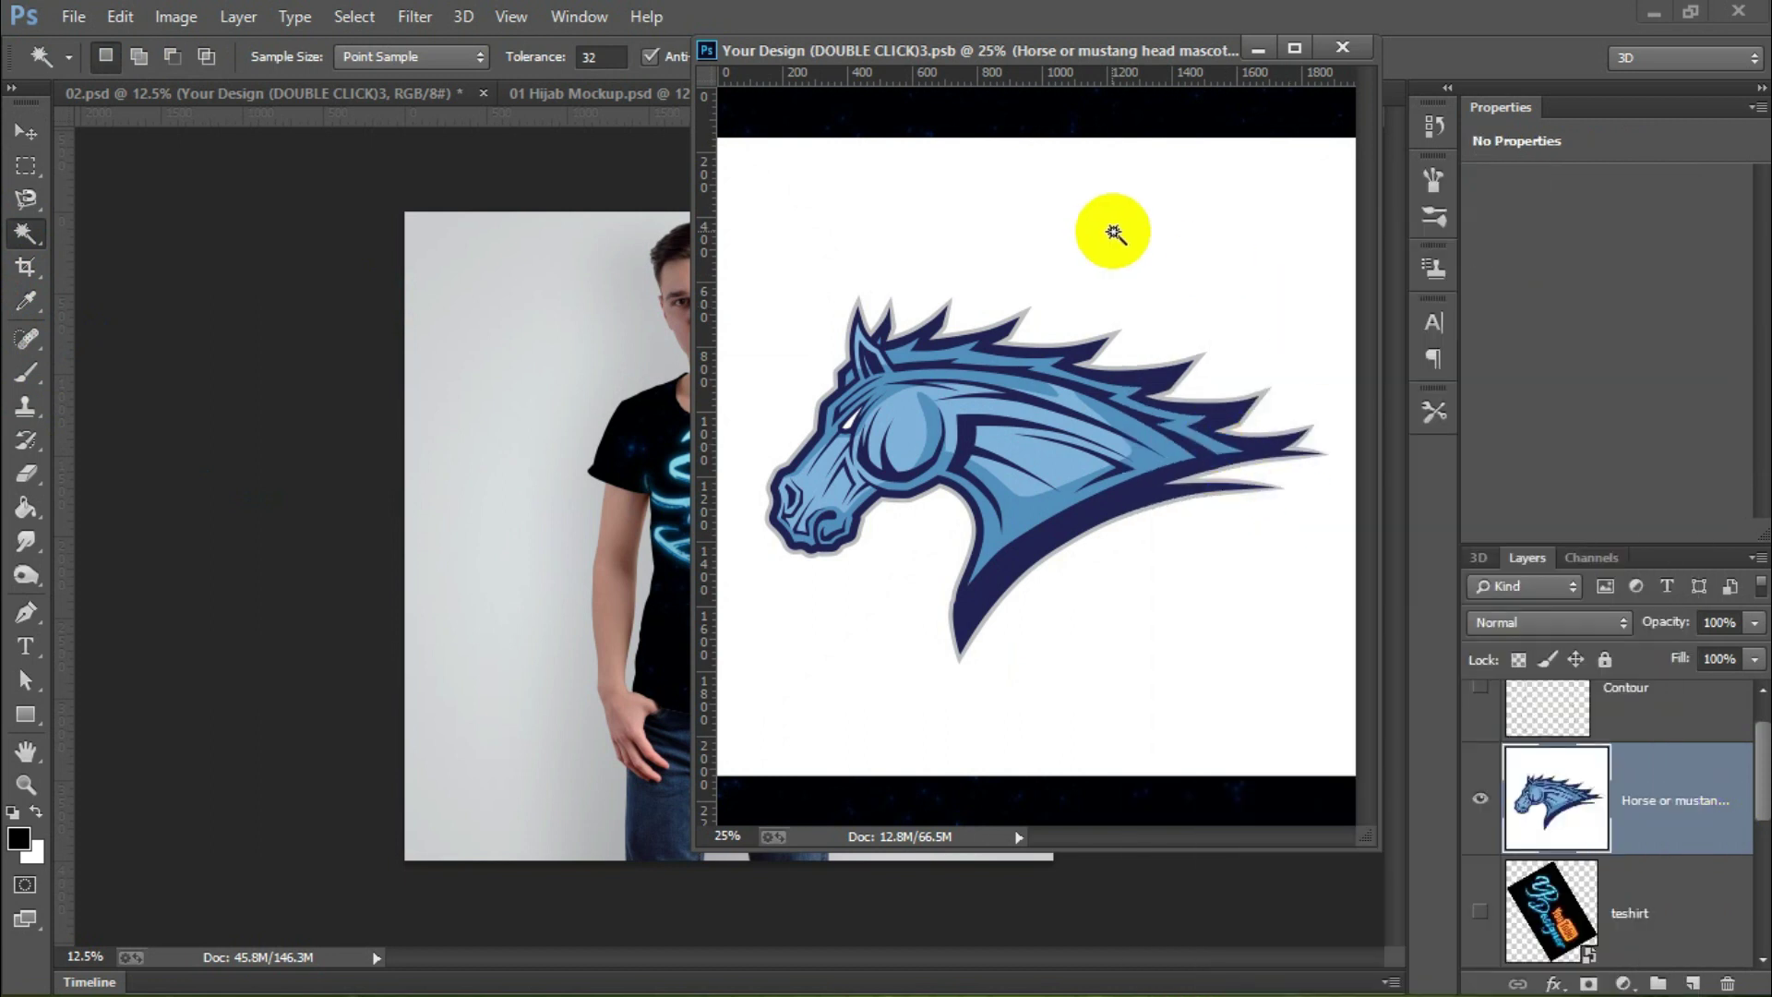
right_click(1105, 242)
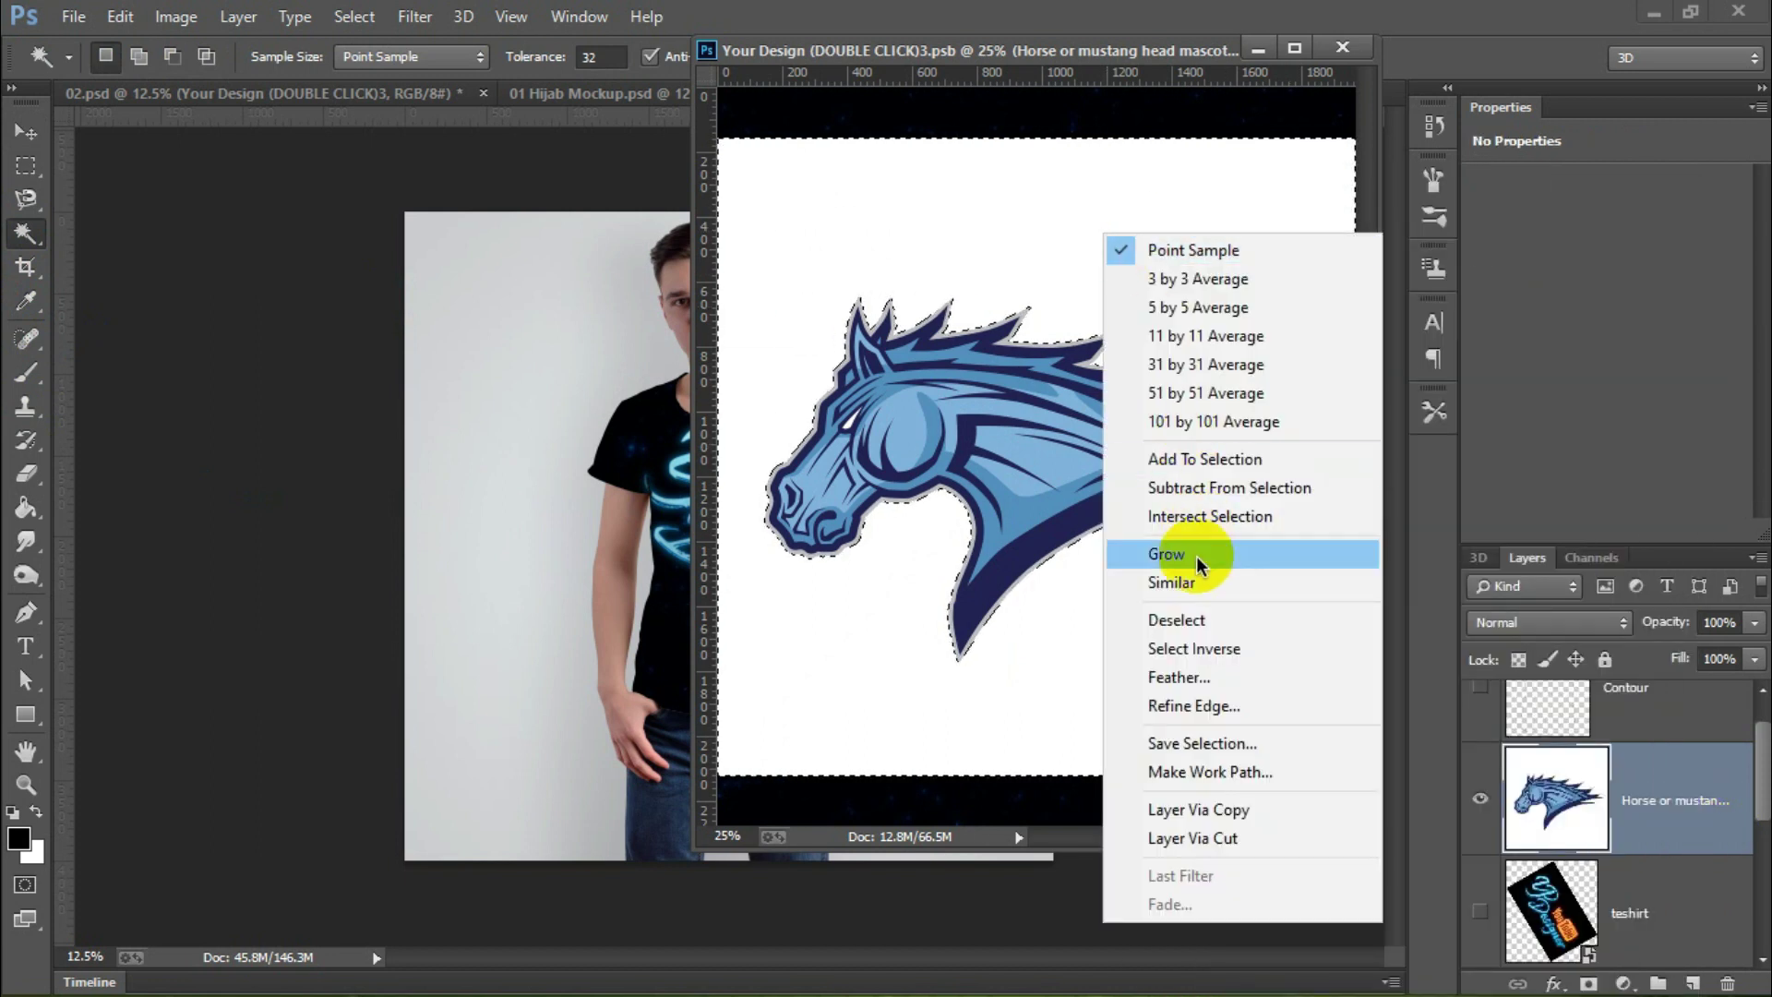
click(1153, 576)
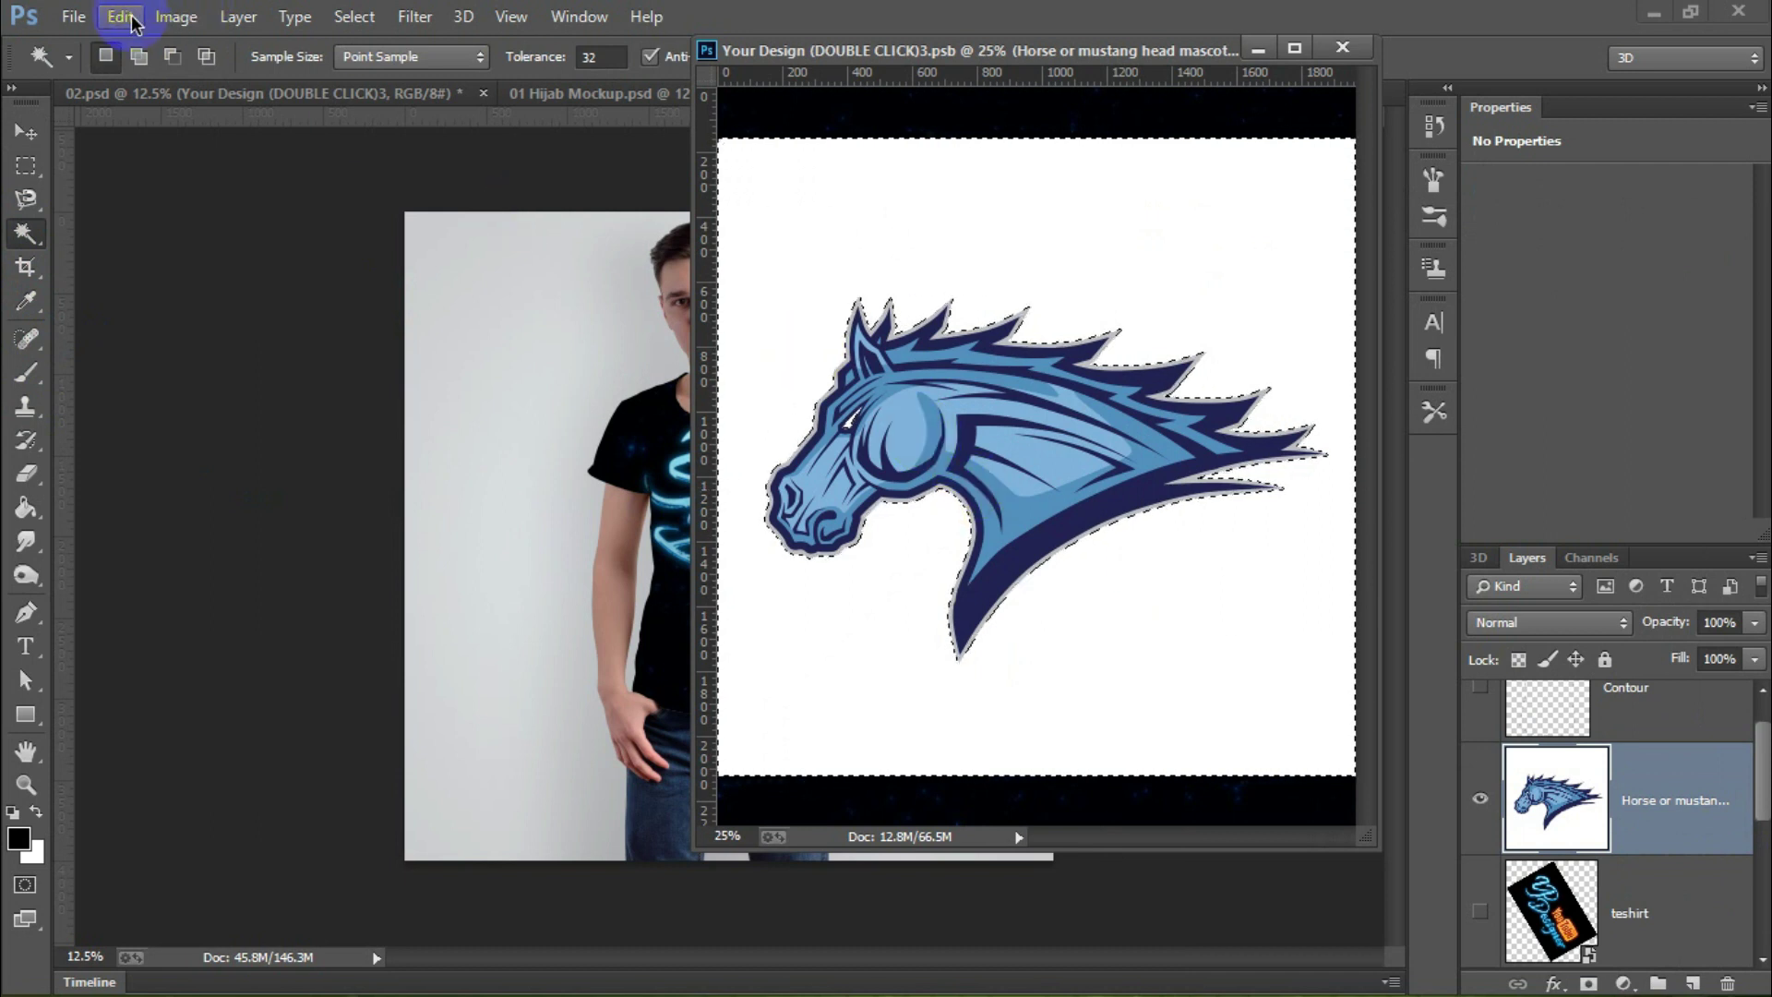
click(120, 16)
click(194, 150)
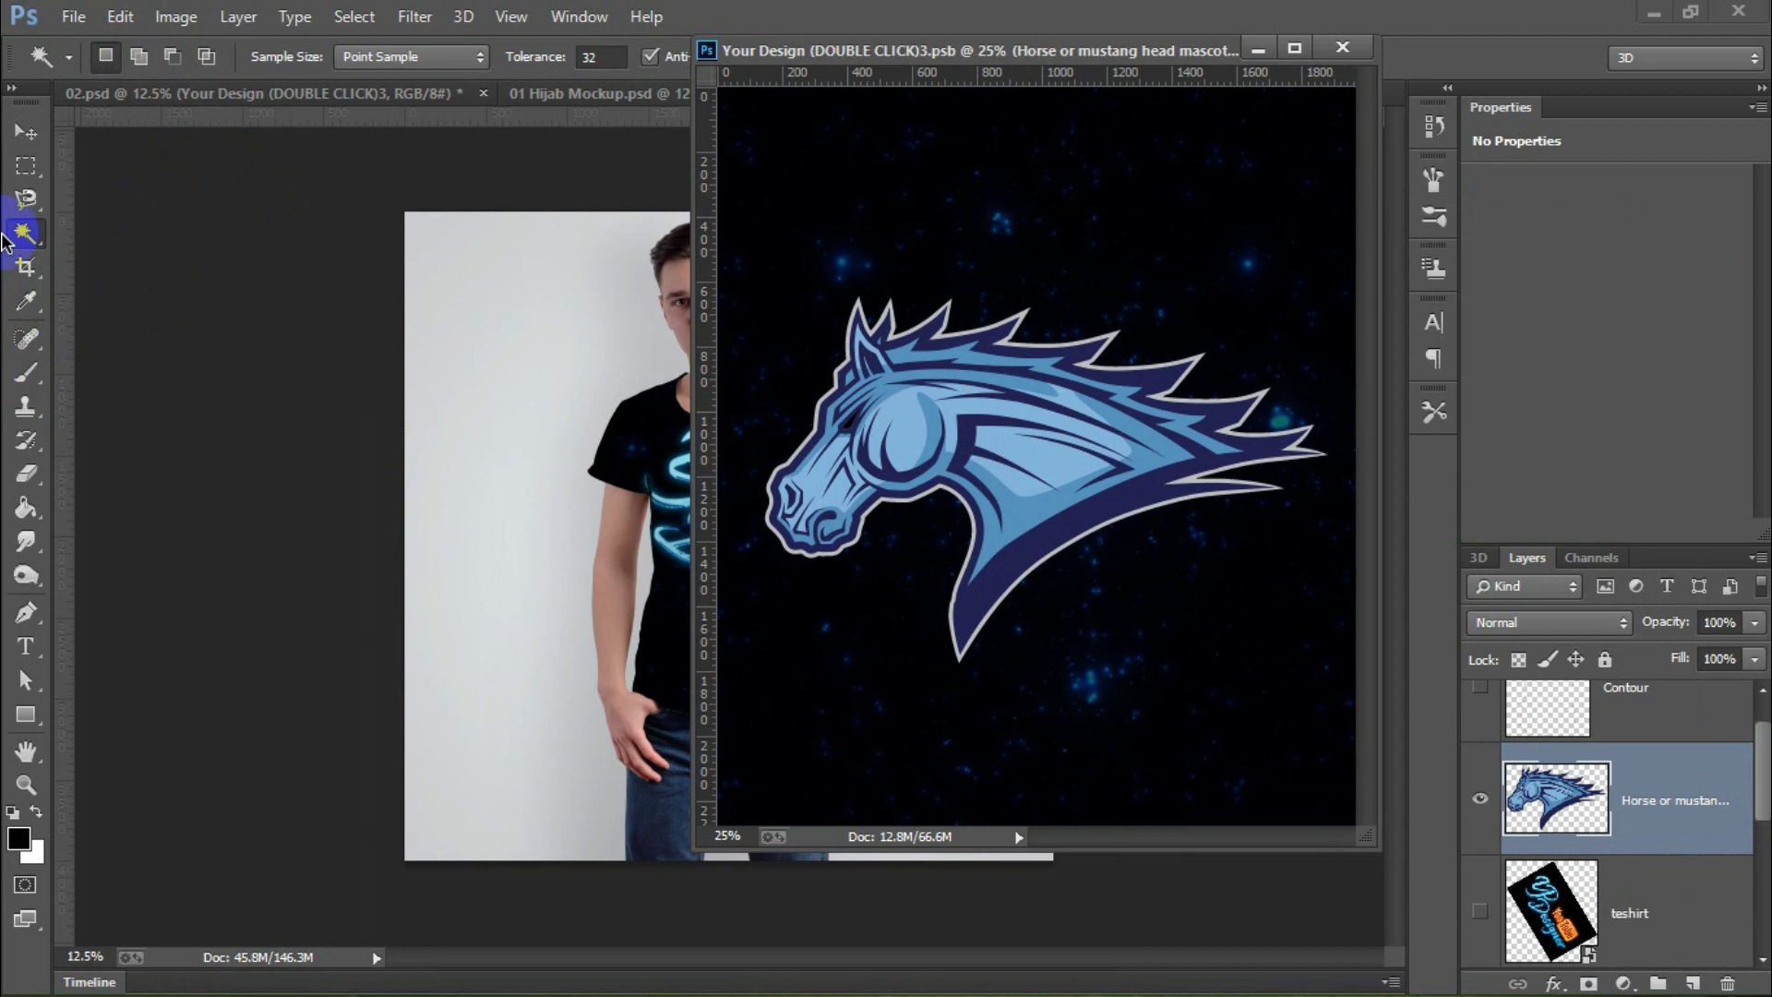
click(17, 134)
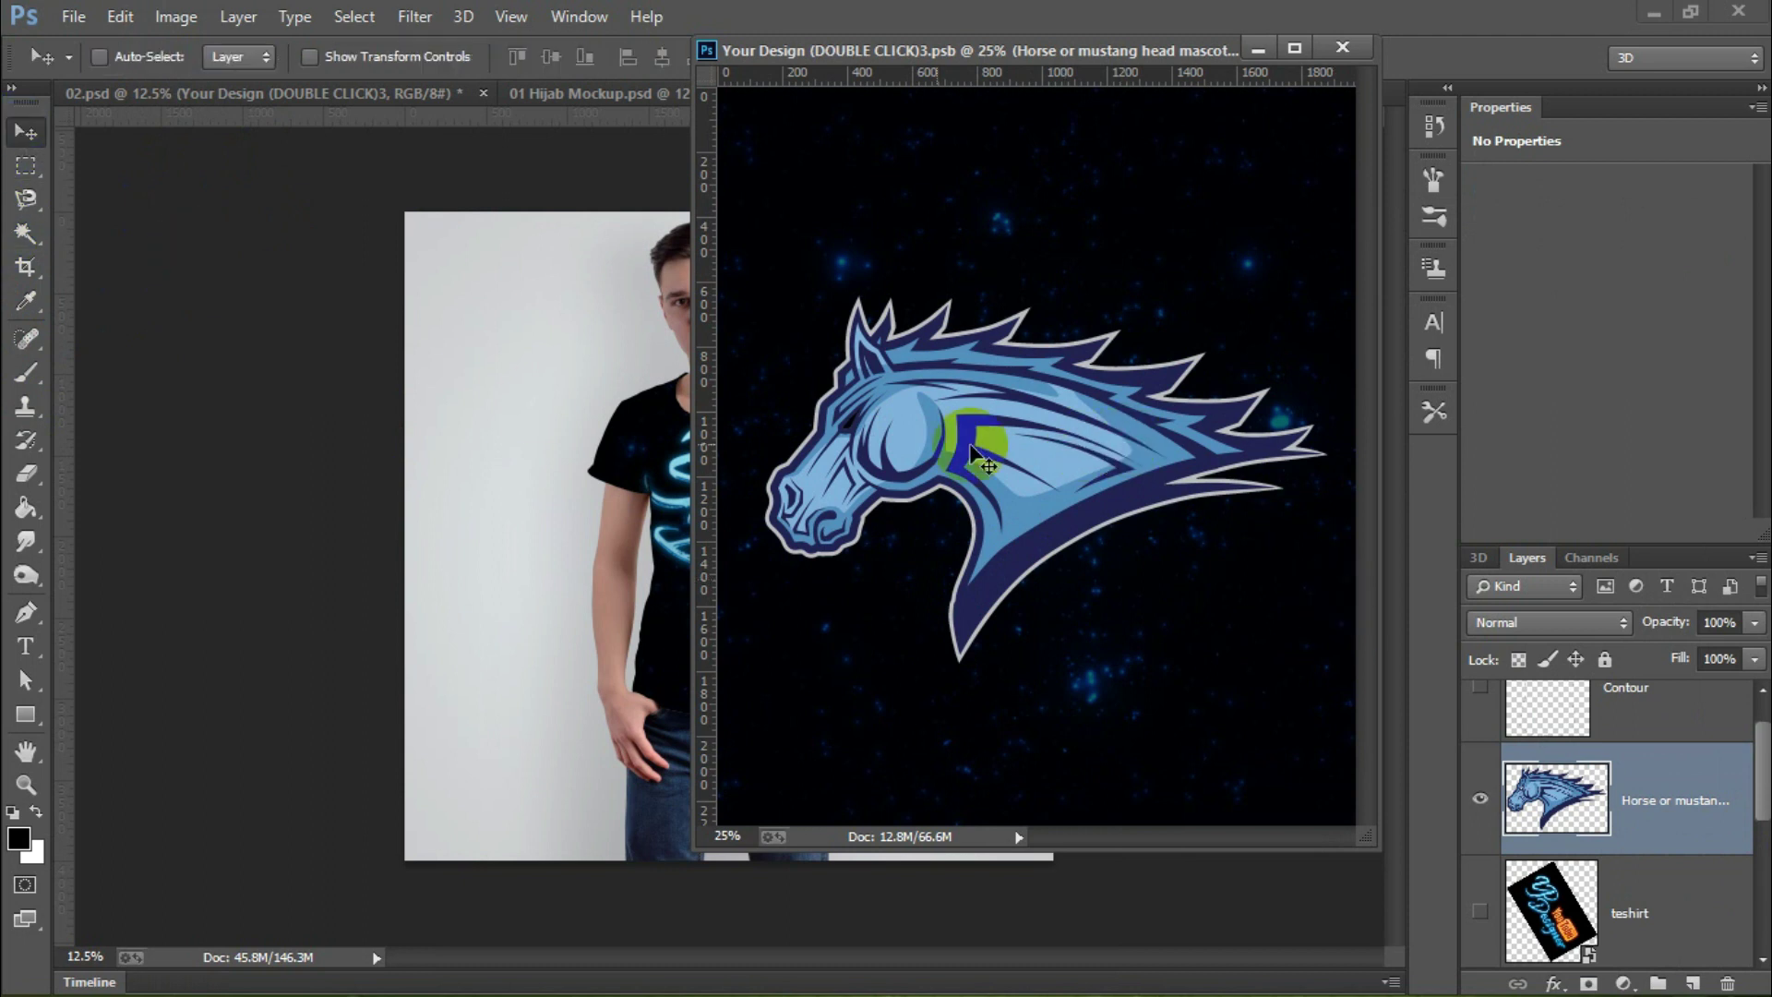
Step: Rotate the horse about 27° clockwise and move it down slightly
click(120, 16)
mouse_move(207, 529)
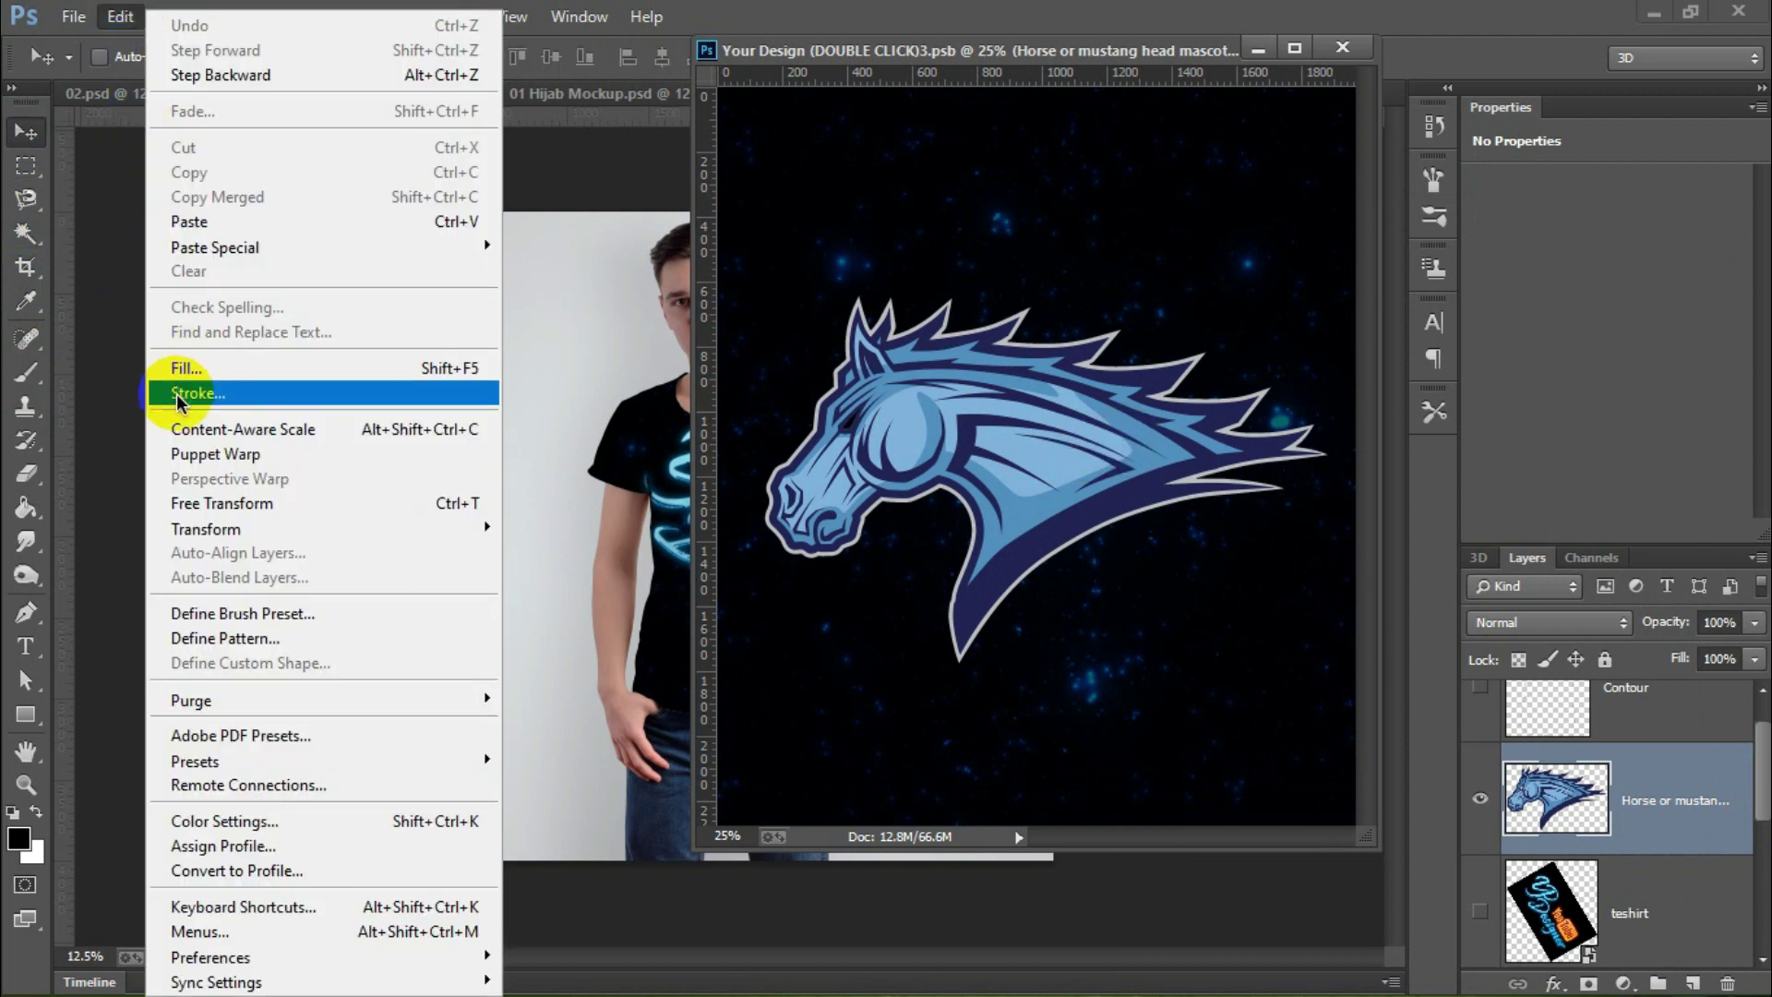
click(261, 503)
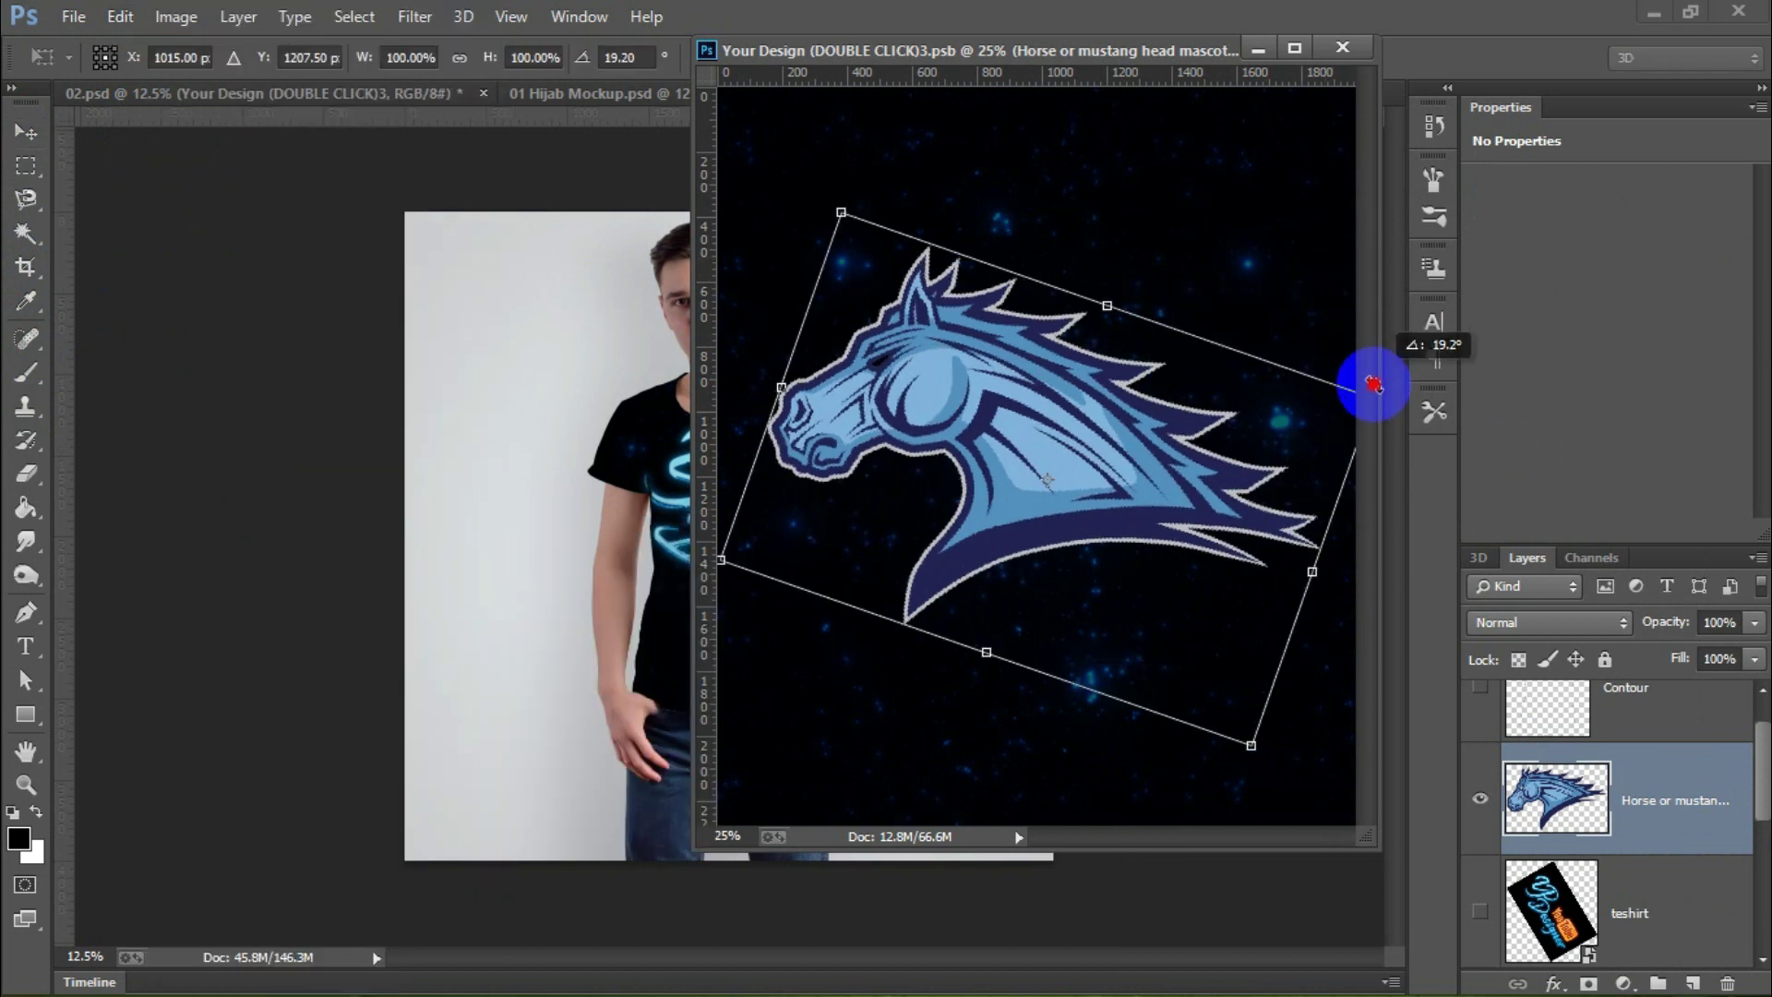
drag(1326, 258, 1372, 403)
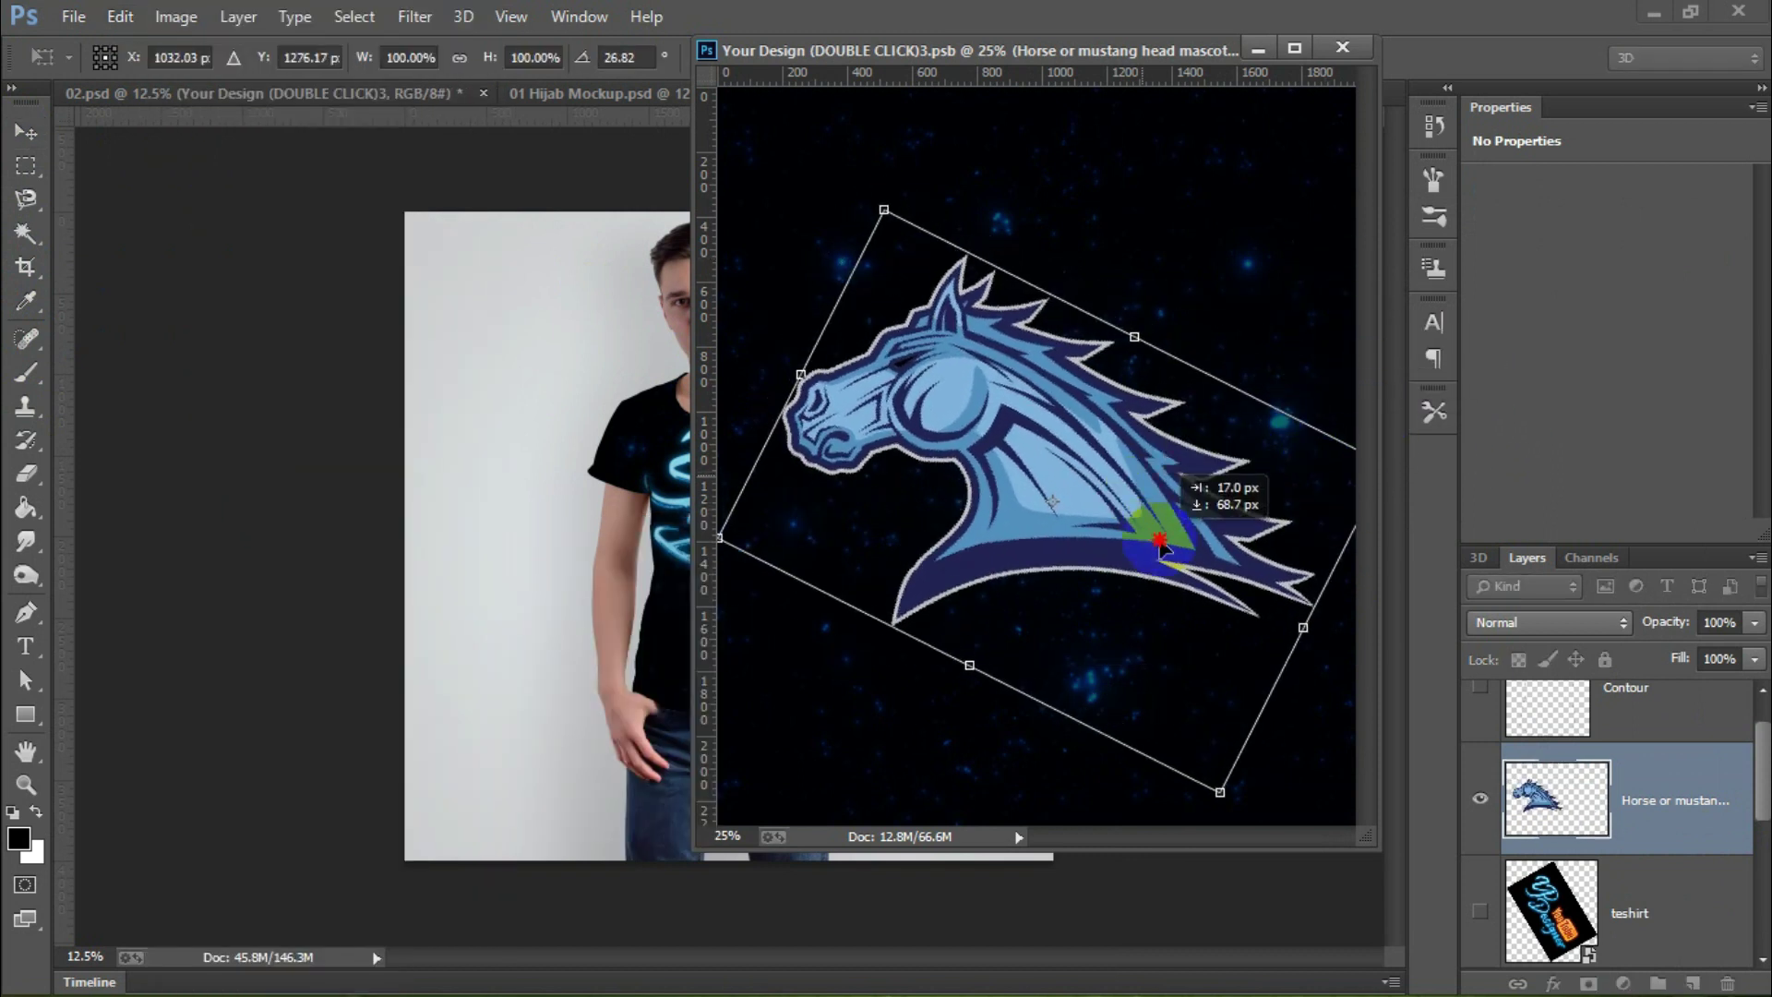
drag(1151, 472, 1160, 537)
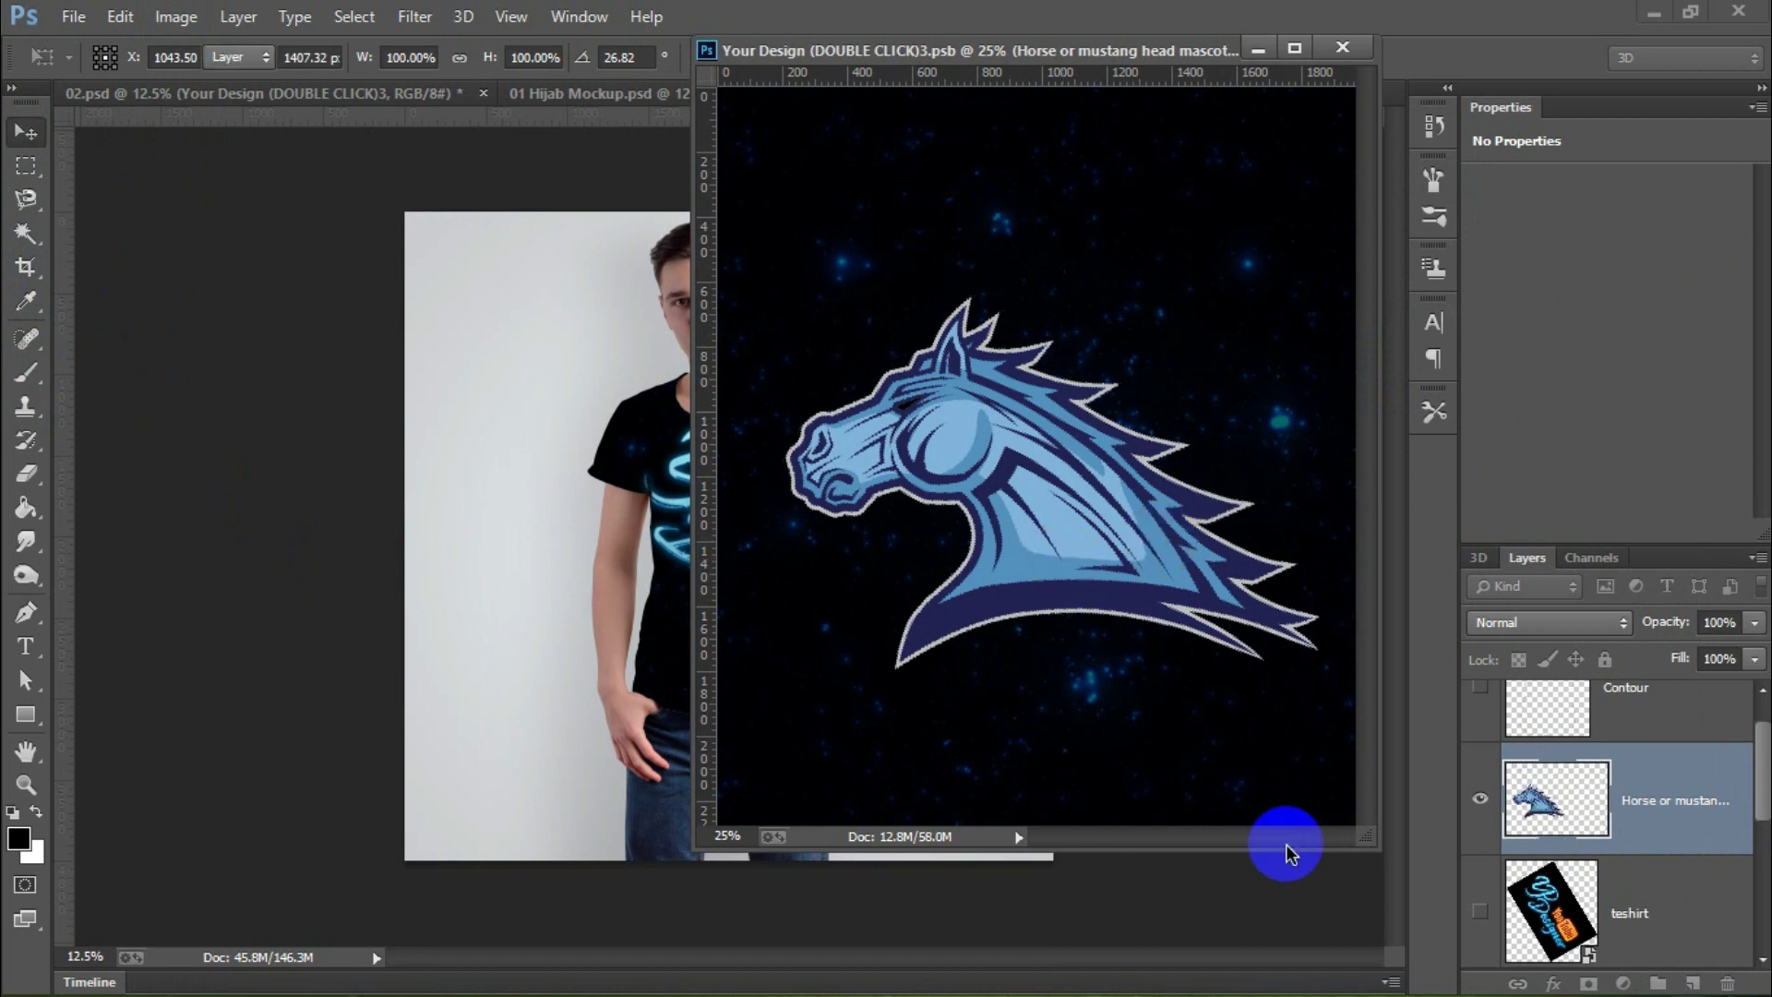
Step: Set the horse layer to Screen with 66% fill and save the design
click(1569, 622)
scroll(1573, 622, up, 3)
scroll(1569, 637, down, 2)
drag(1754, 658, 1731, 684)
click(73, 17)
click(1006, 54)
drag(1005, 54, 1155, 54)
Step: Reposition the horse, save to update the mockup, then hide the horse layer
drag(1108, 461, 1214, 489)
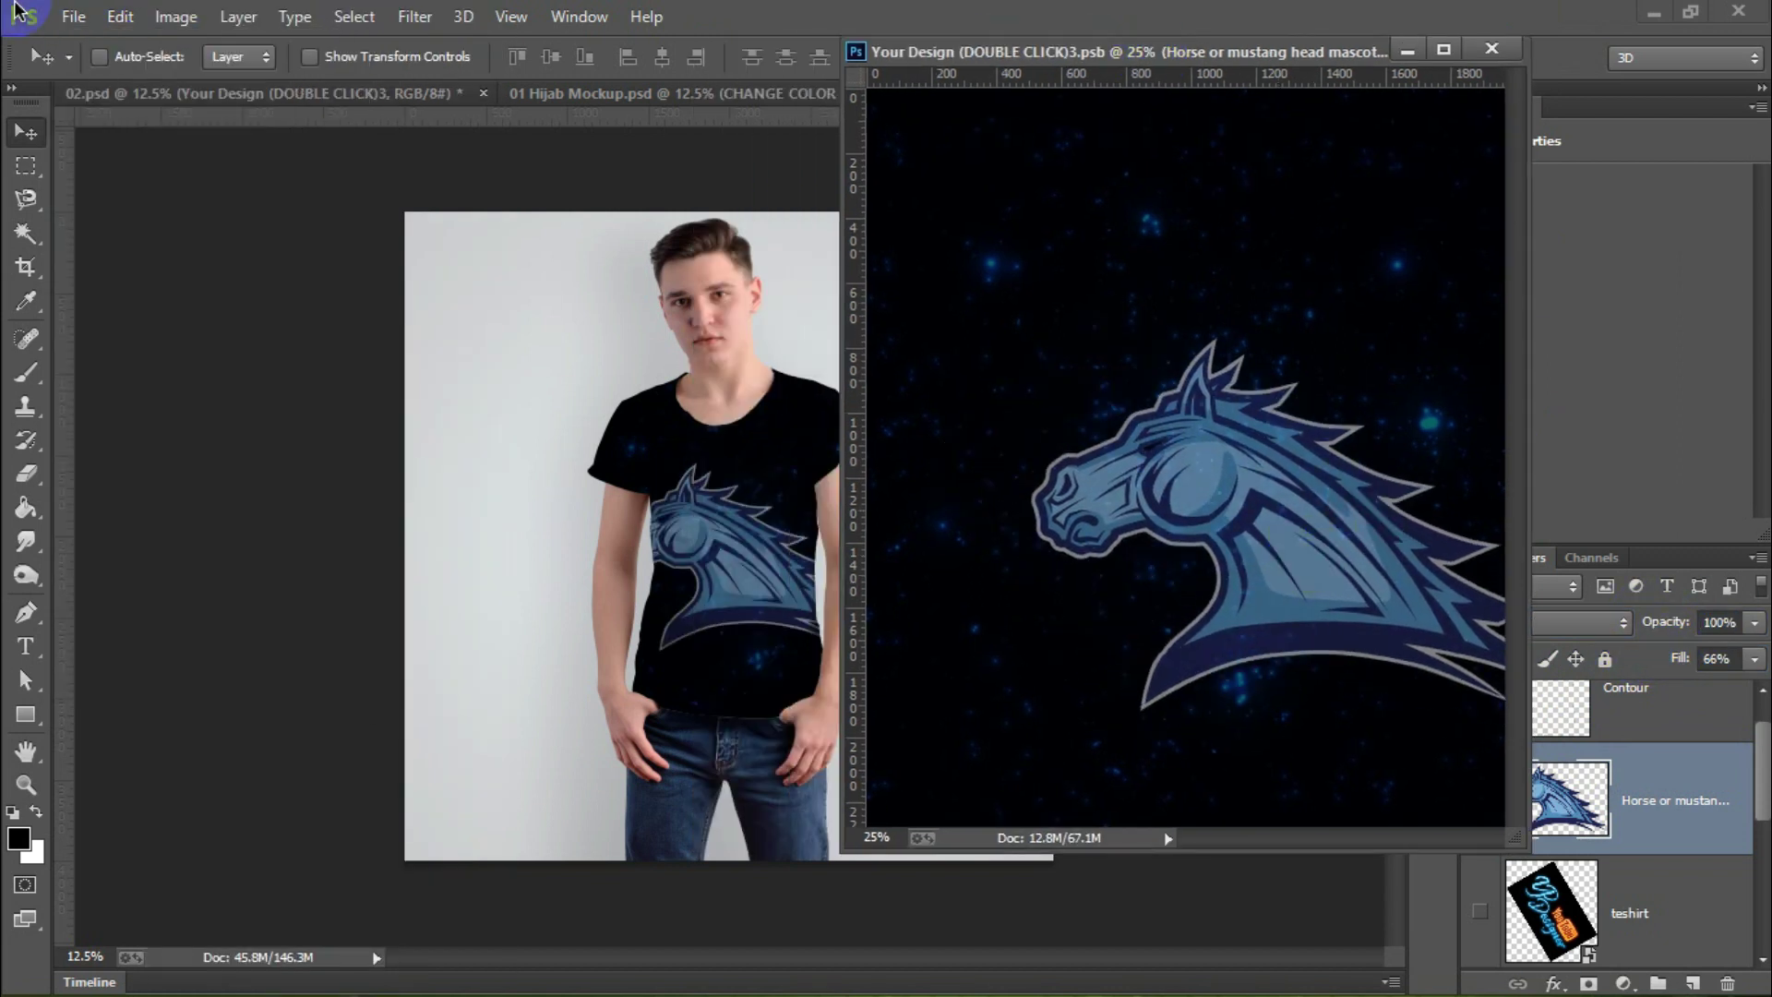
drag(1221, 395, 1225, 284)
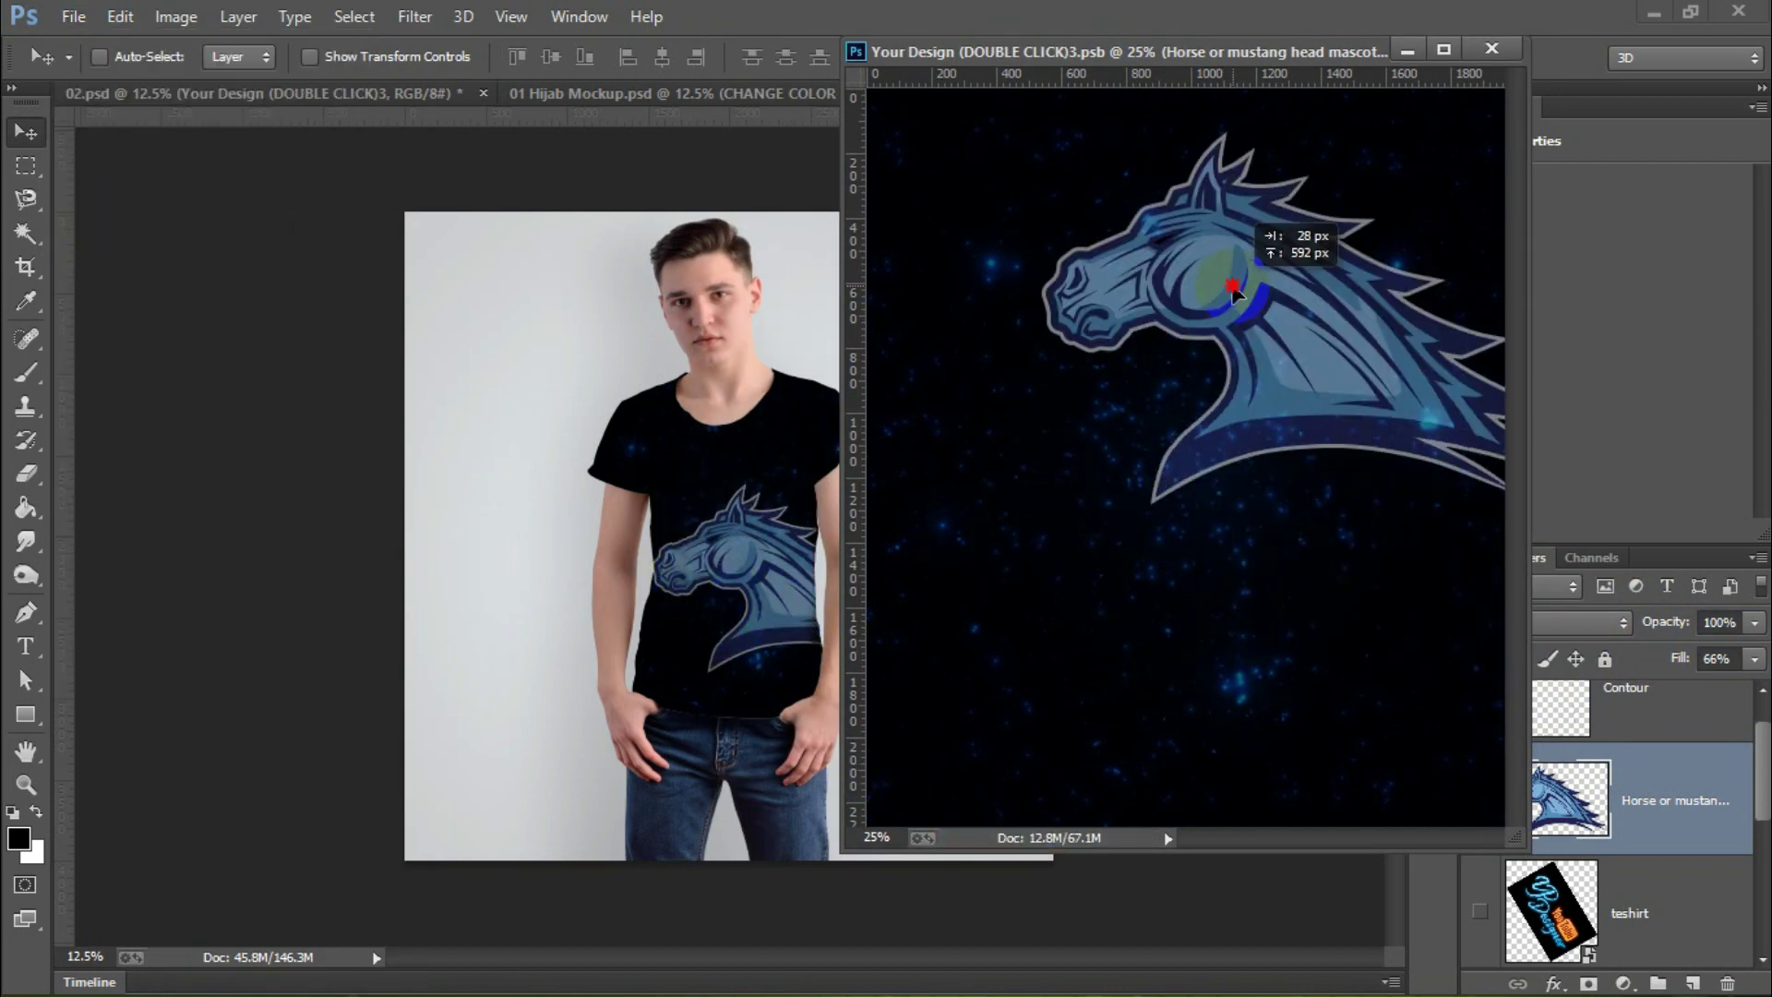
key(ctrl+s)
drag(1331, 609, 1306, 620)
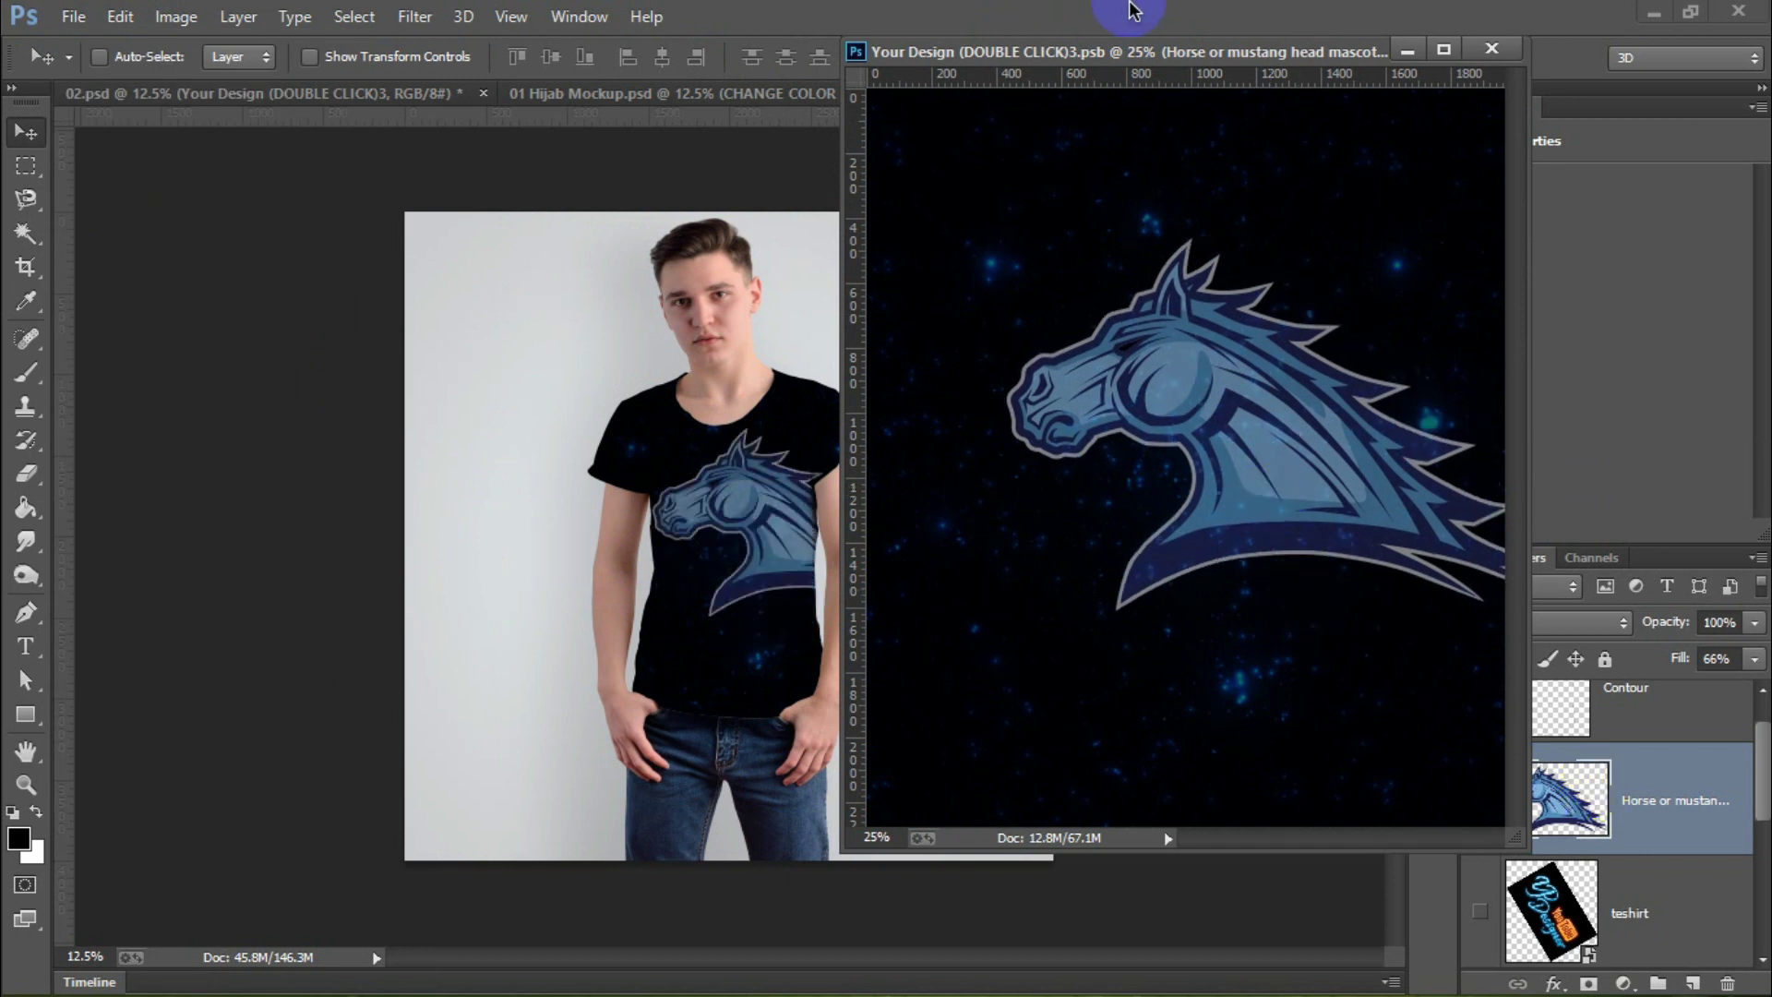
drag(1151, 63, 1022, 63)
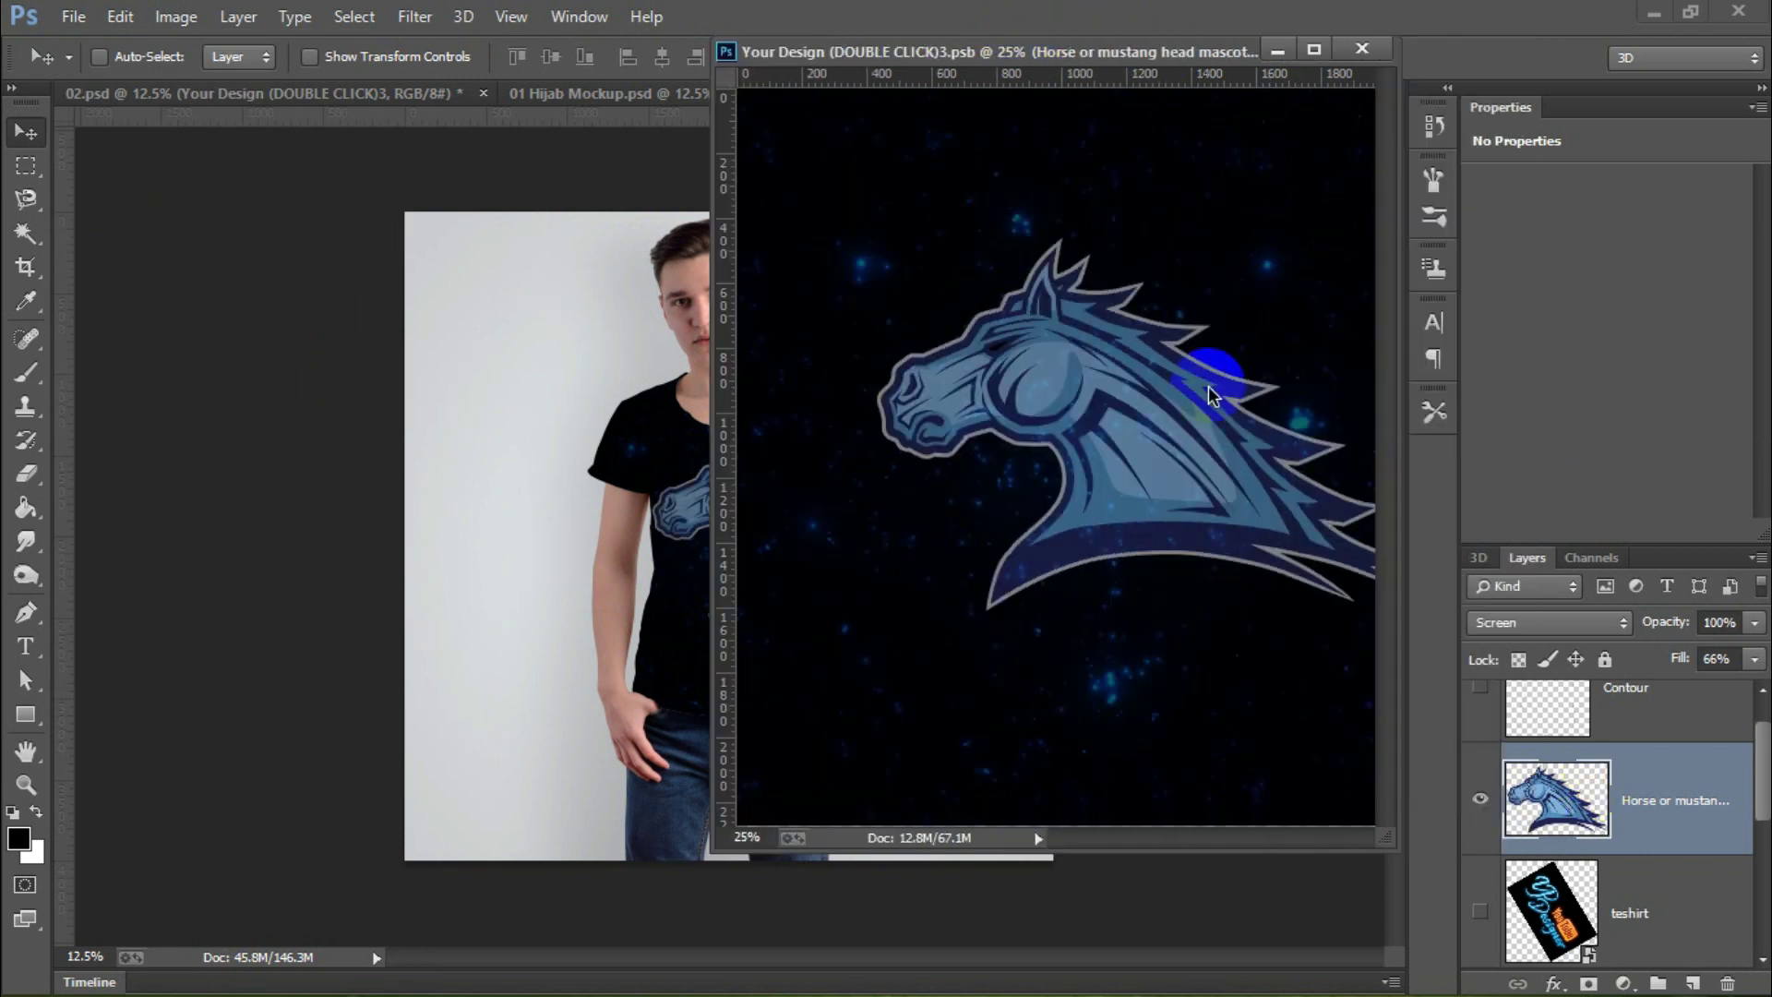
click(1479, 812)
click(73, 16)
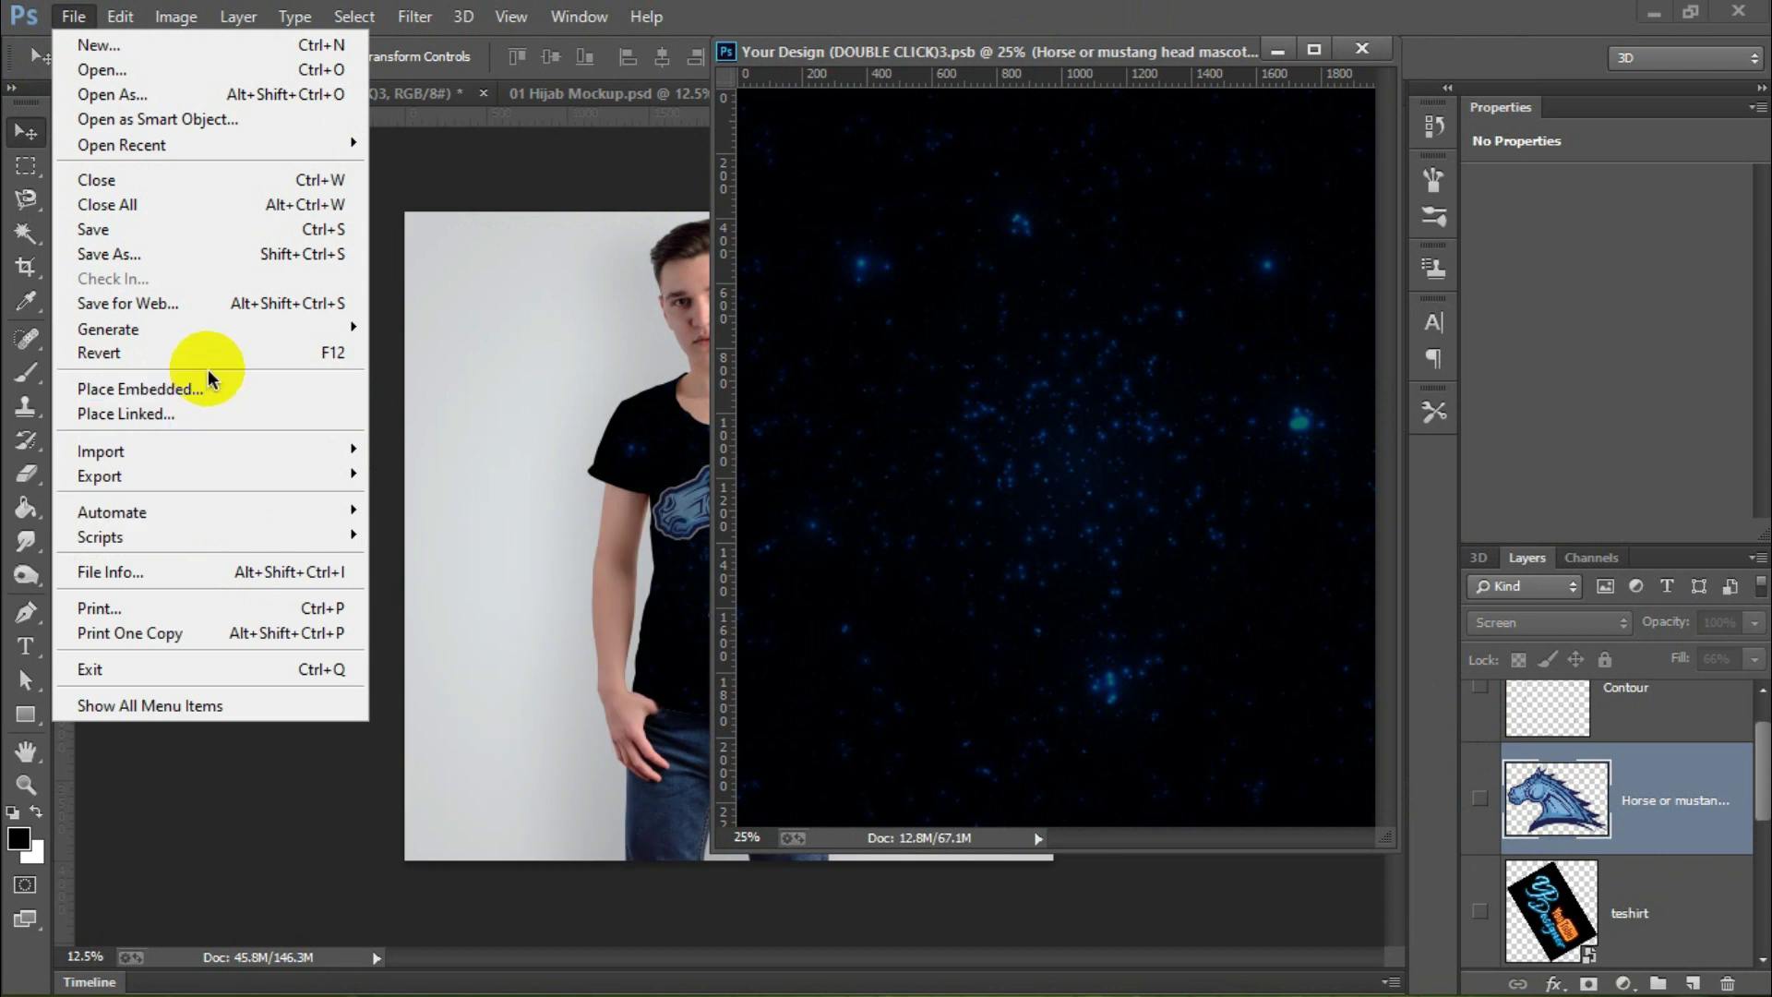
Step: Place Animals_Overprint_Bear.png from the t-shirt mockup resources folder into the design and save
click(945, 515)
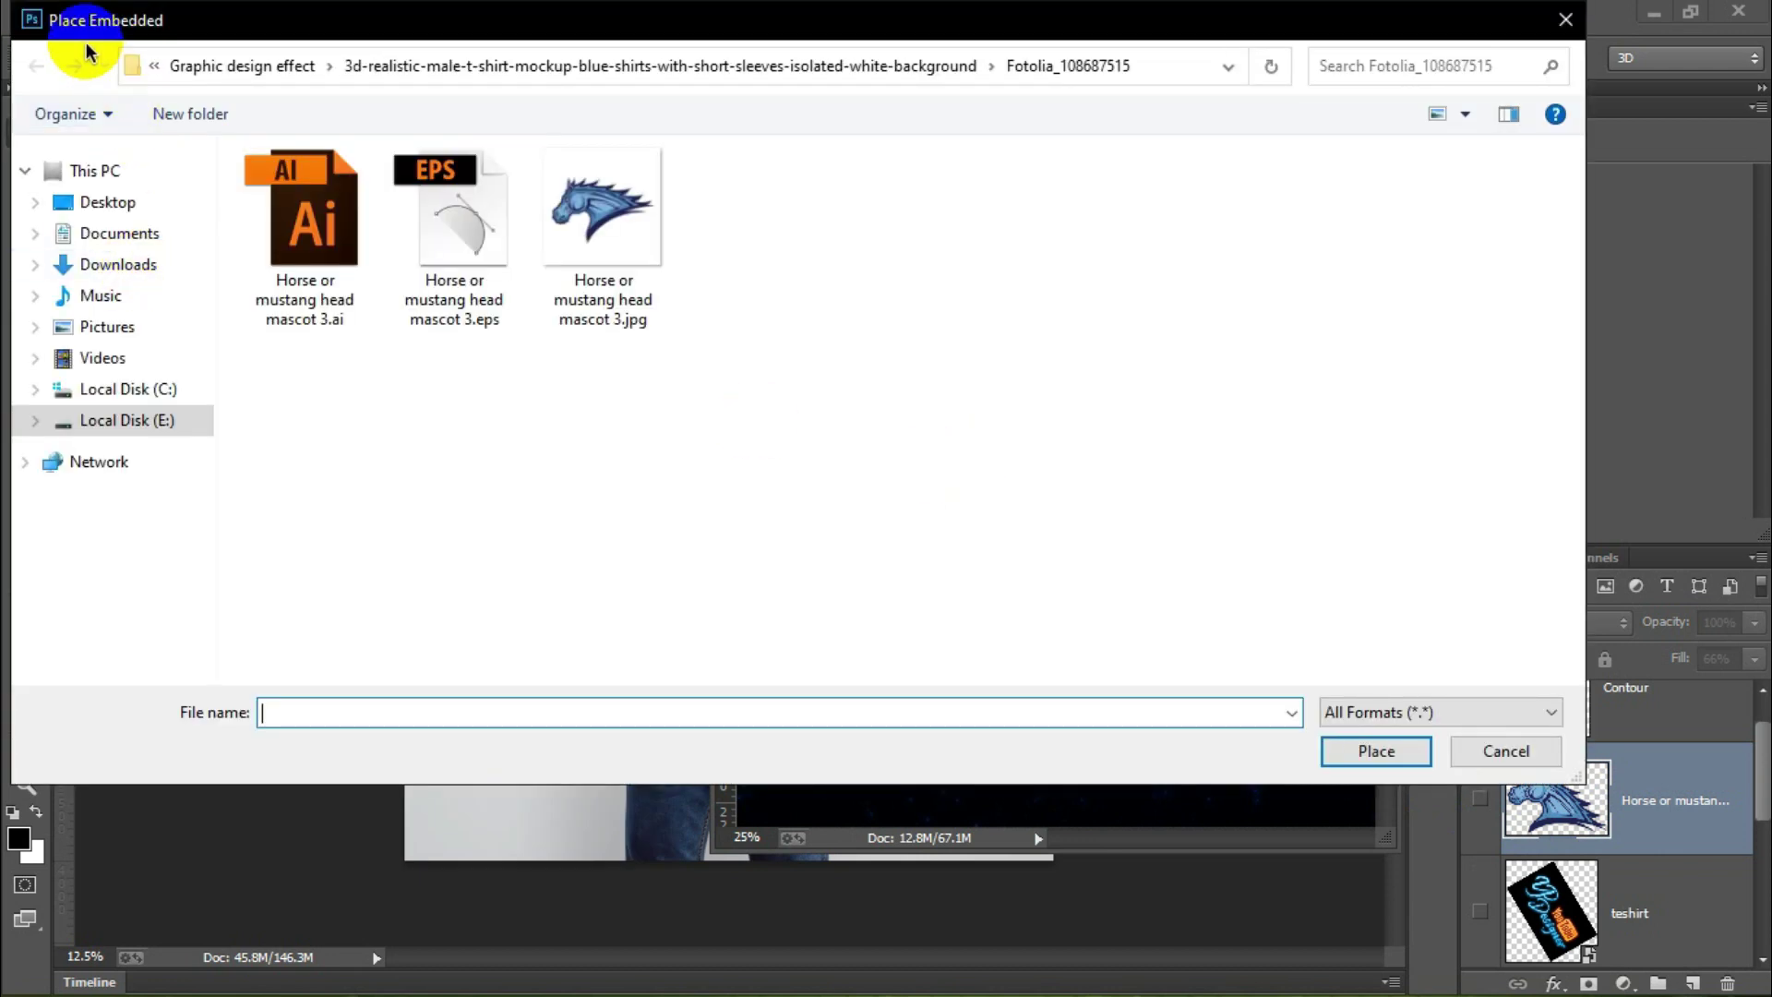
click(609, 70)
scroll(921, 573, down, 5)
scroll(921, 573, down, 5)
scroll(923, 579, down, 5)
scroll(922, 579, down, 5)
double_click(923, 580)
key(ctrl+s)
Step: Move the animals graphic down and scale it smaller with a free transform
drag(1035, 55, 1186, 58)
drag(1227, 578, 1237, 617)
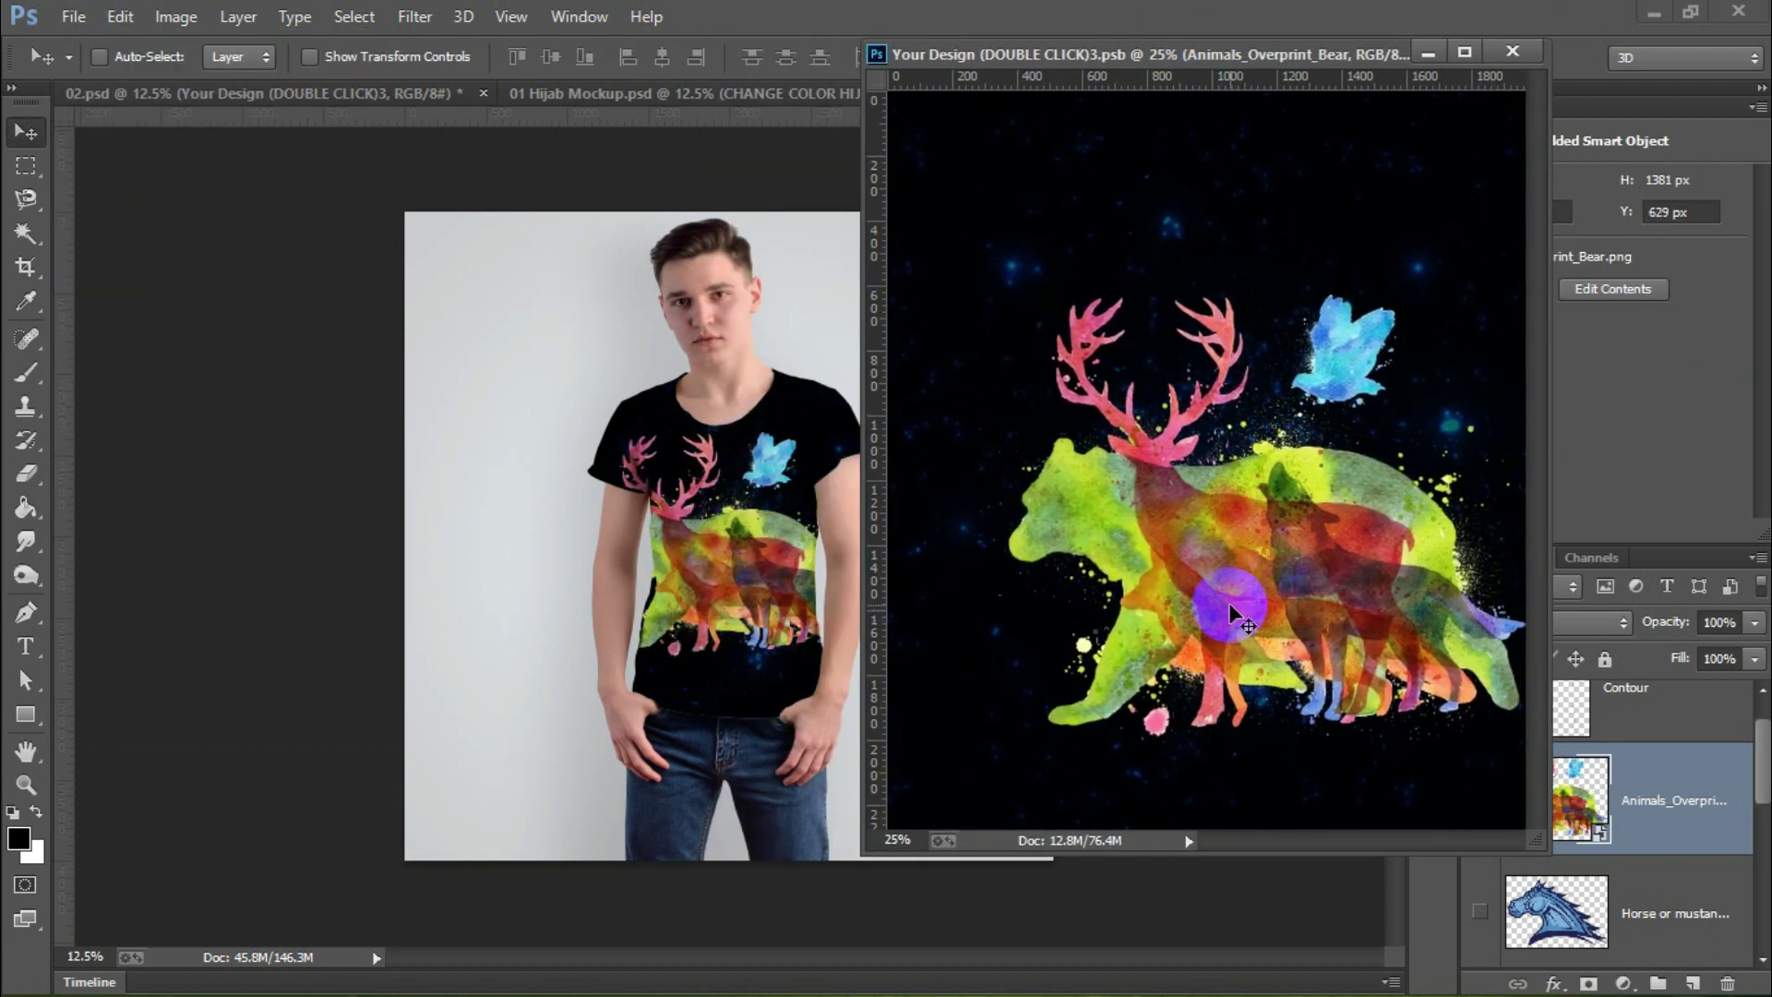
key(ctrl+s)
key(ctrl+t)
drag(902, 316, 1073, 373)
mouse_move(1382, 595)
mouse_down()
mouse_move(1311, 519)
mouse_move(1246, 563)
mouse_up()
key(Return)
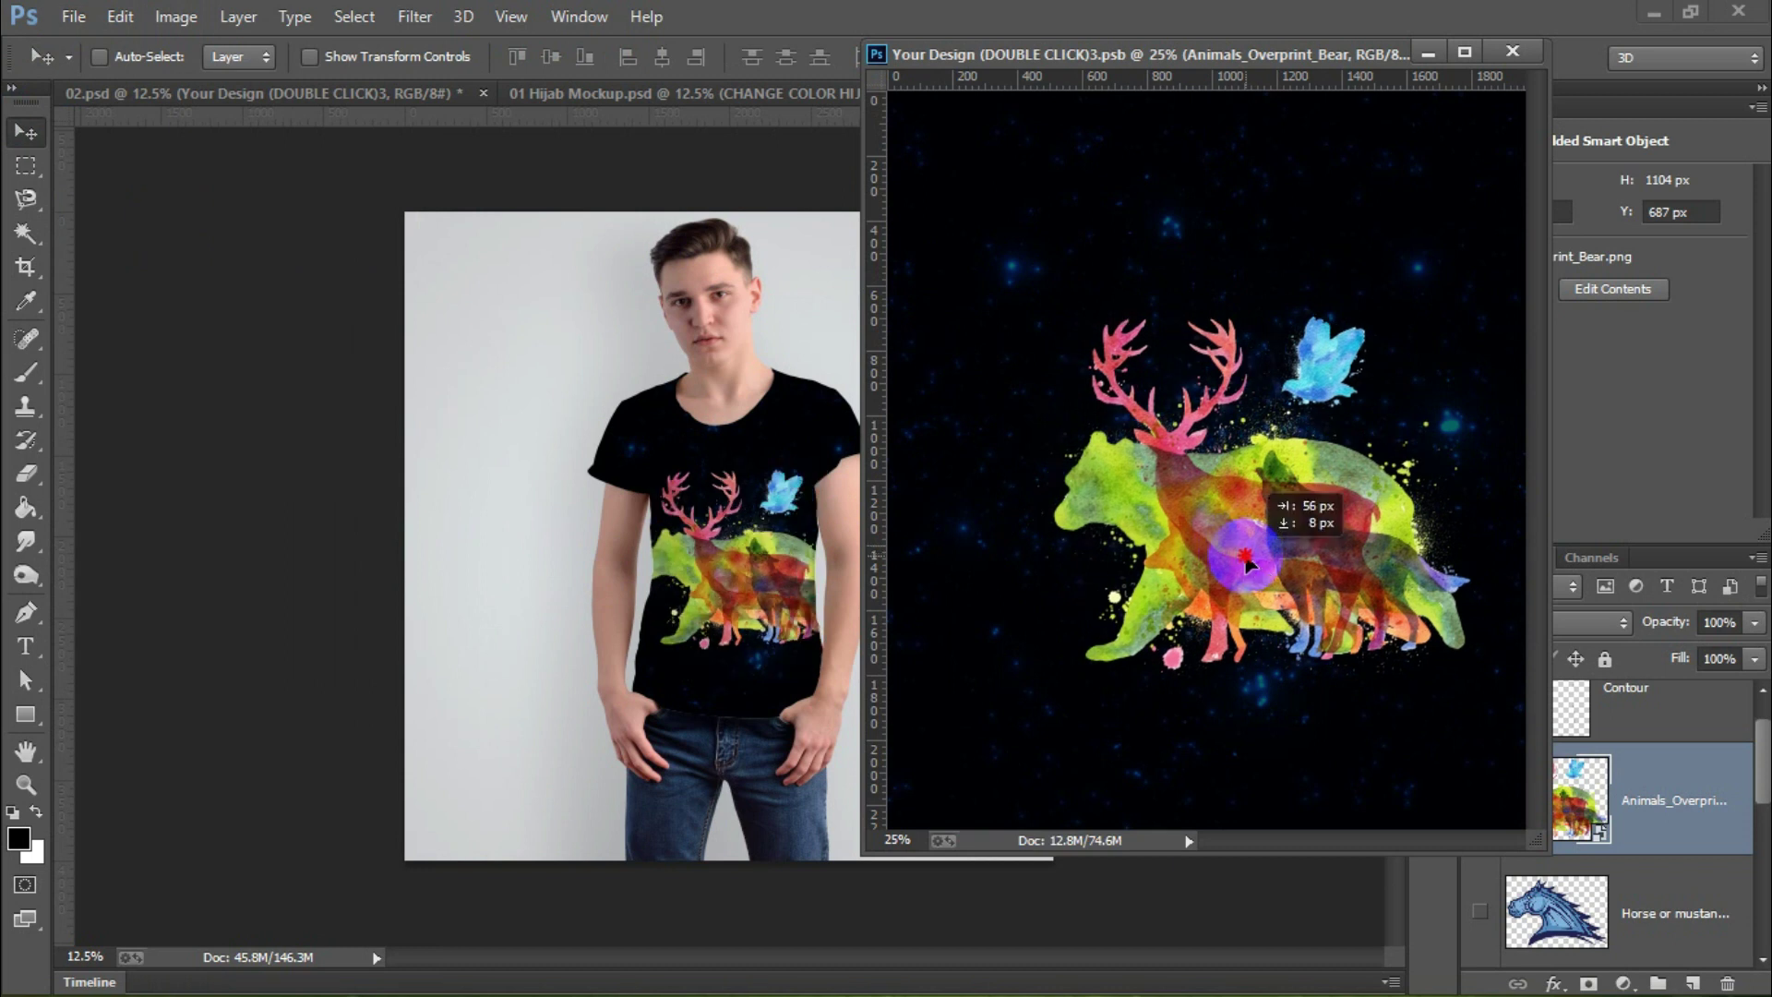
Step: Shrink the animals graphic further, reposition it on the chest and save the PSB
key(ctrl+t)
drag(1522, 771, 1483, 751)
key(Return)
click(120, 17)
click(1161, 538)
key(ctrl+s)
mouse_move(1286, 597)
mouse_down()
mouse_move(1244, 579)
mouse_move(1278, 637)
mouse_up()
click(1597, 621)
Step: Try burn, darken, colour and lighter blend modes on the Animals layer, settling on Linear Light
click(1649, 701)
click(1603, 626)
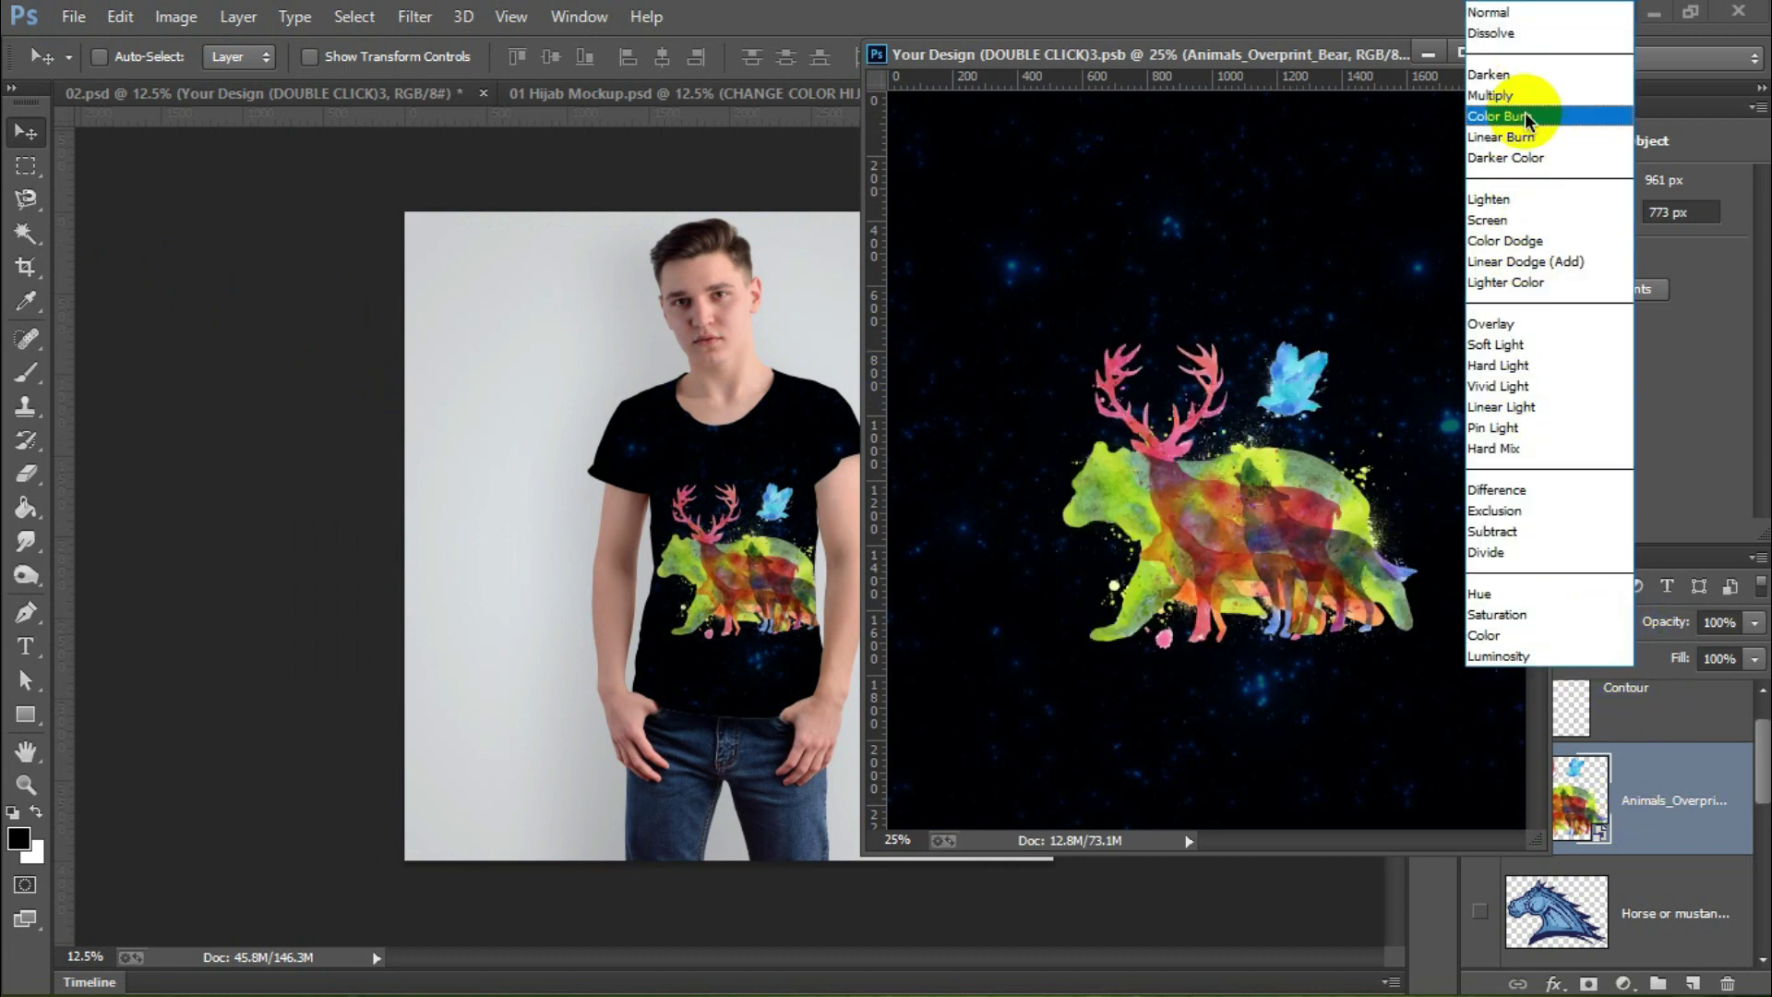
click(1523, 136)
click(1578, 623)
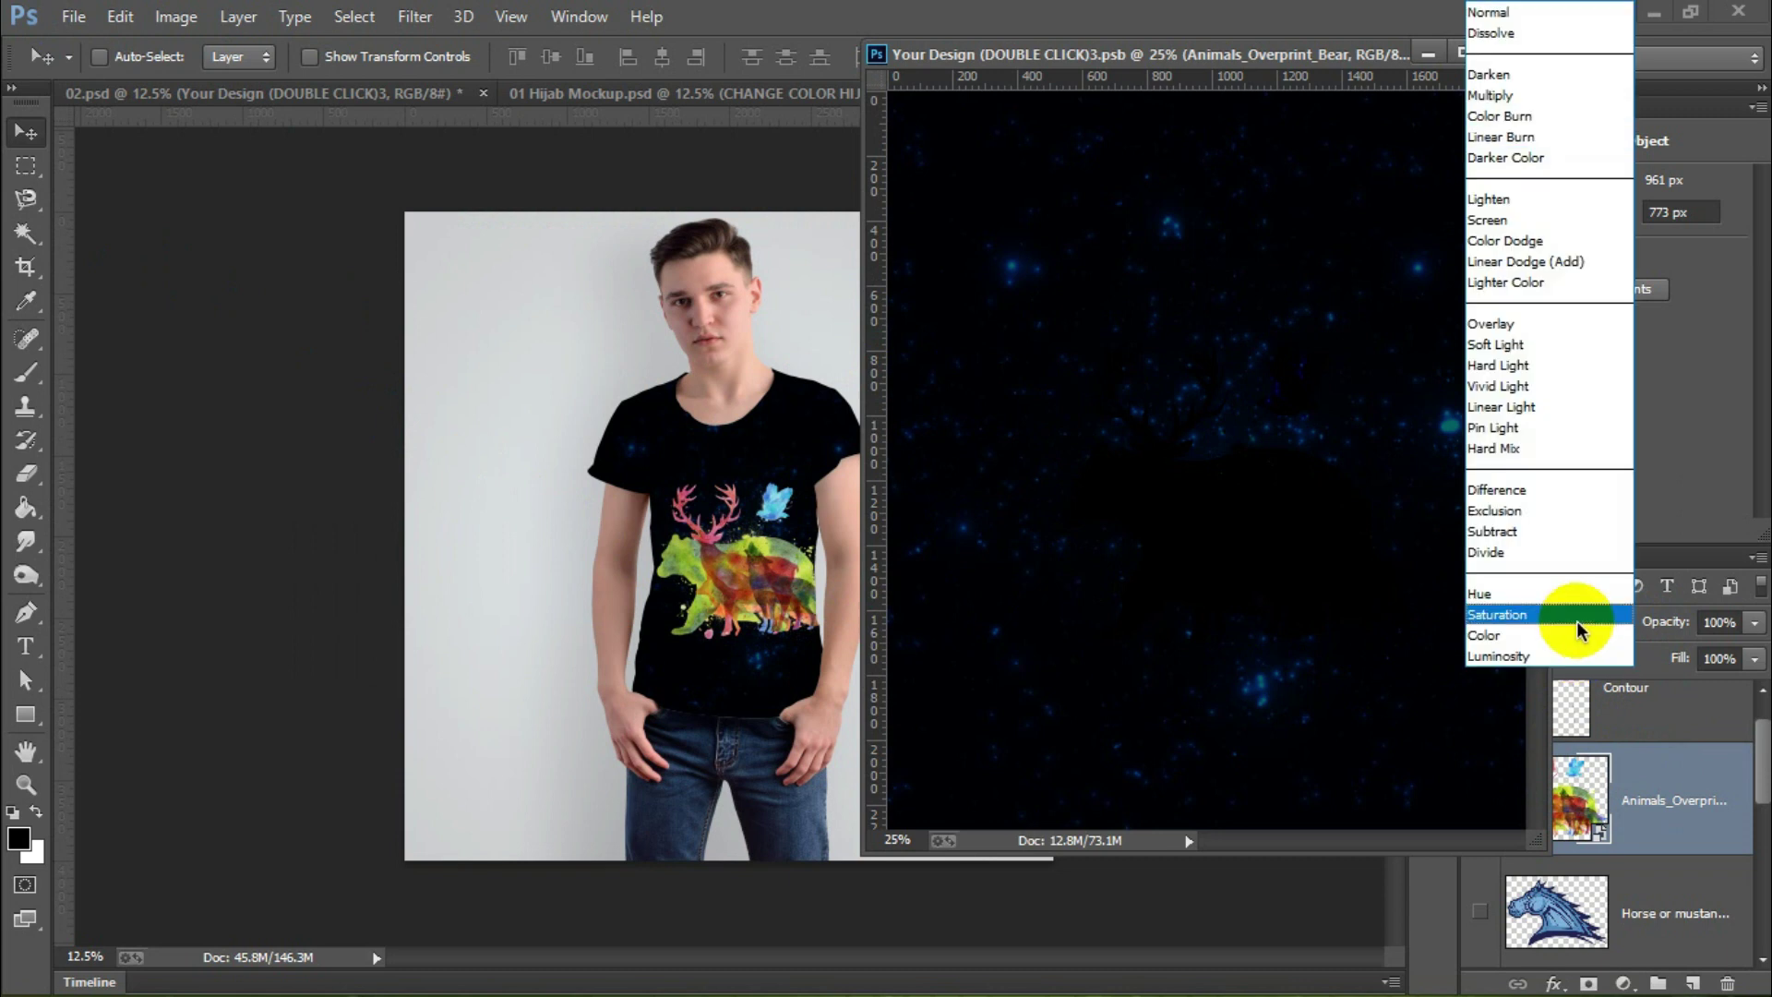
click(1521, 116)
click(1624, 623)
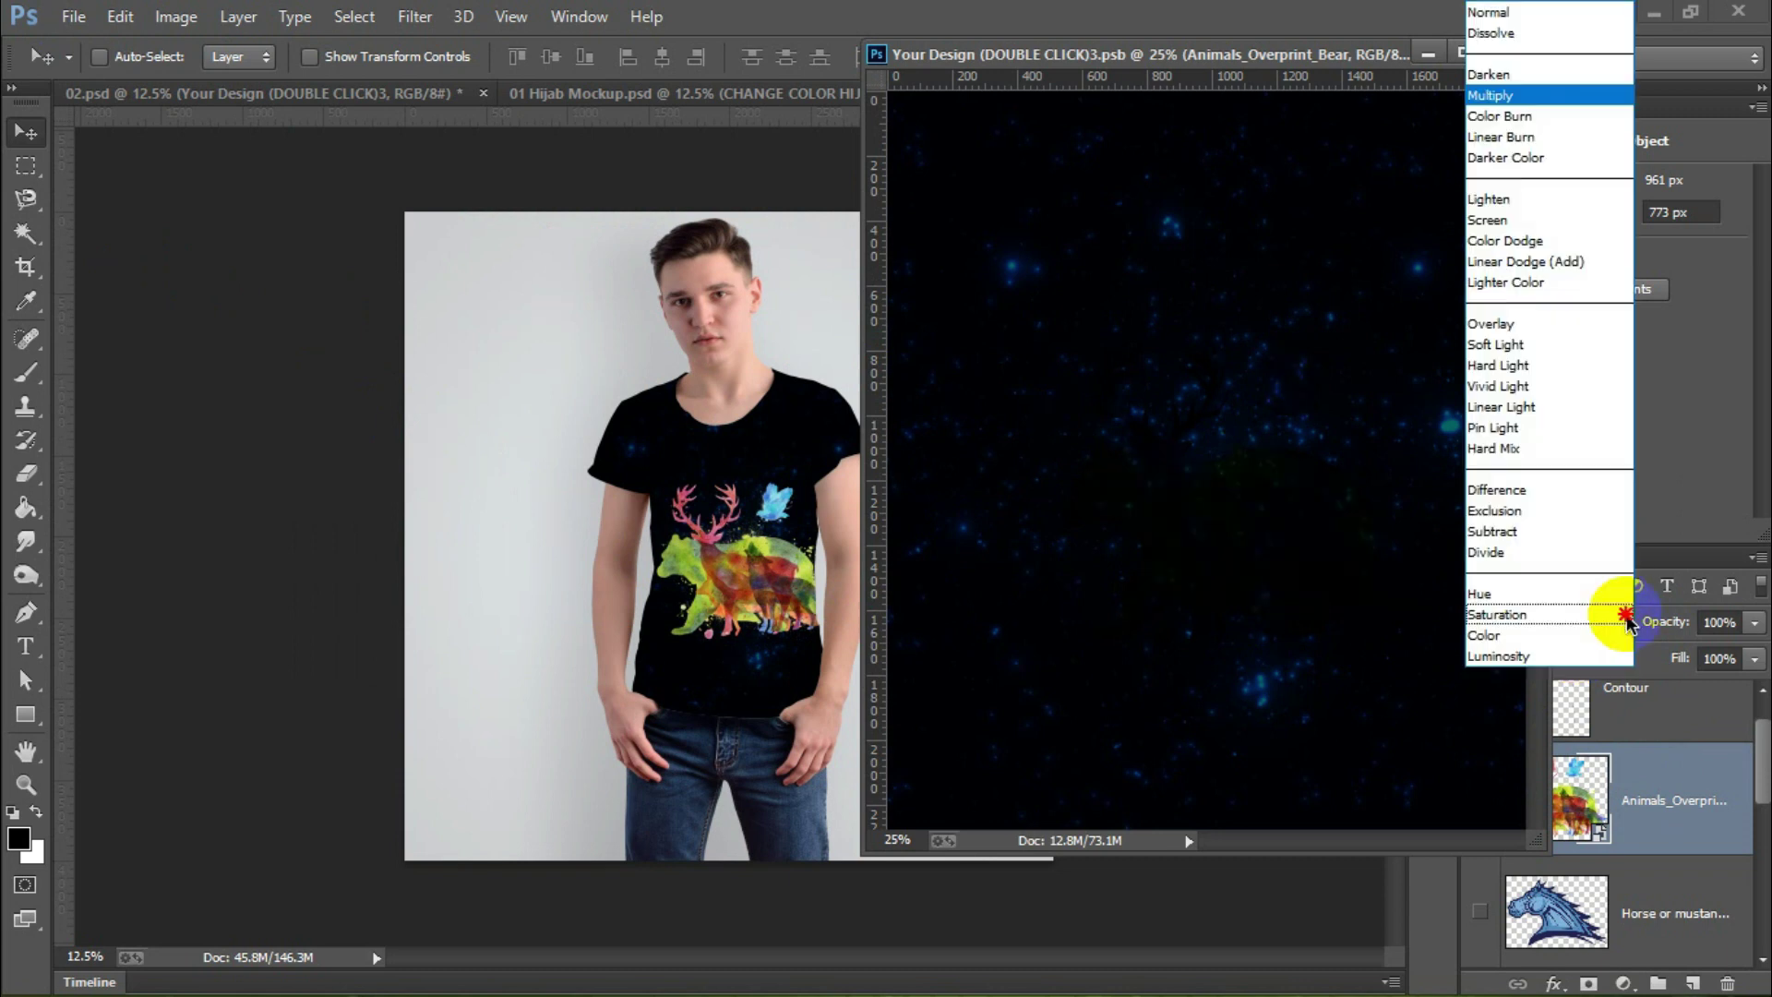
click(1546, 131)
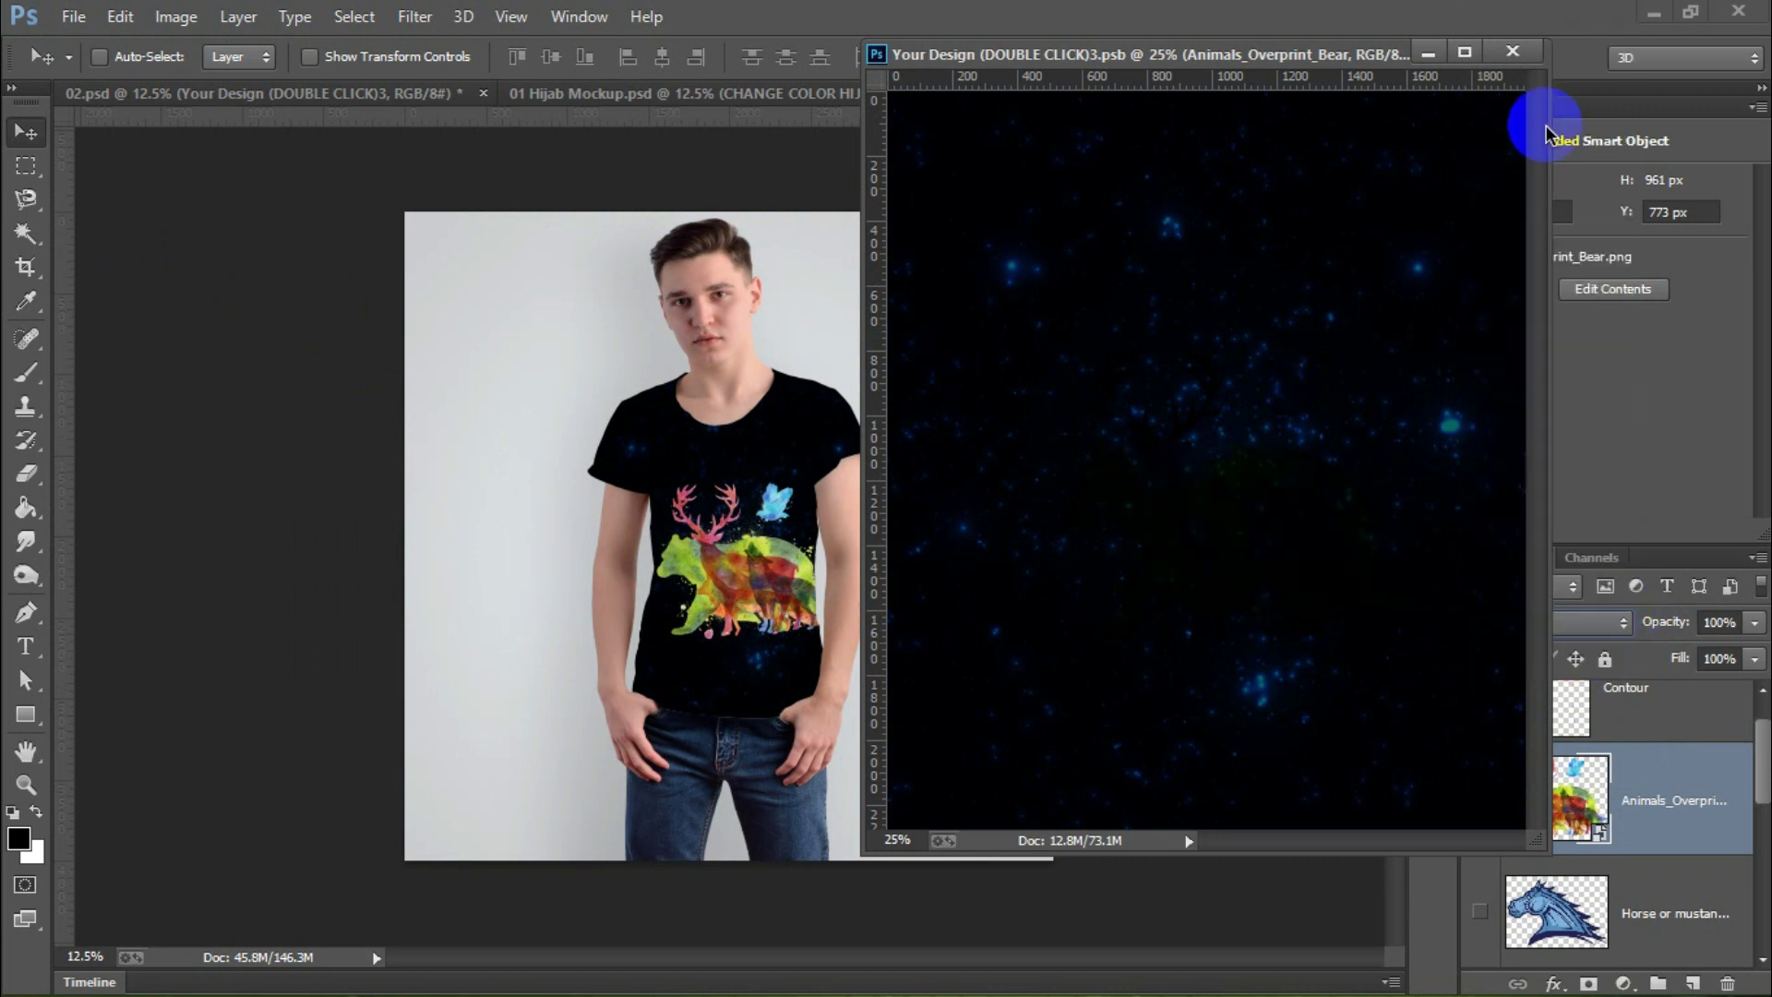
click(1624, 623)
click(1563, 593)
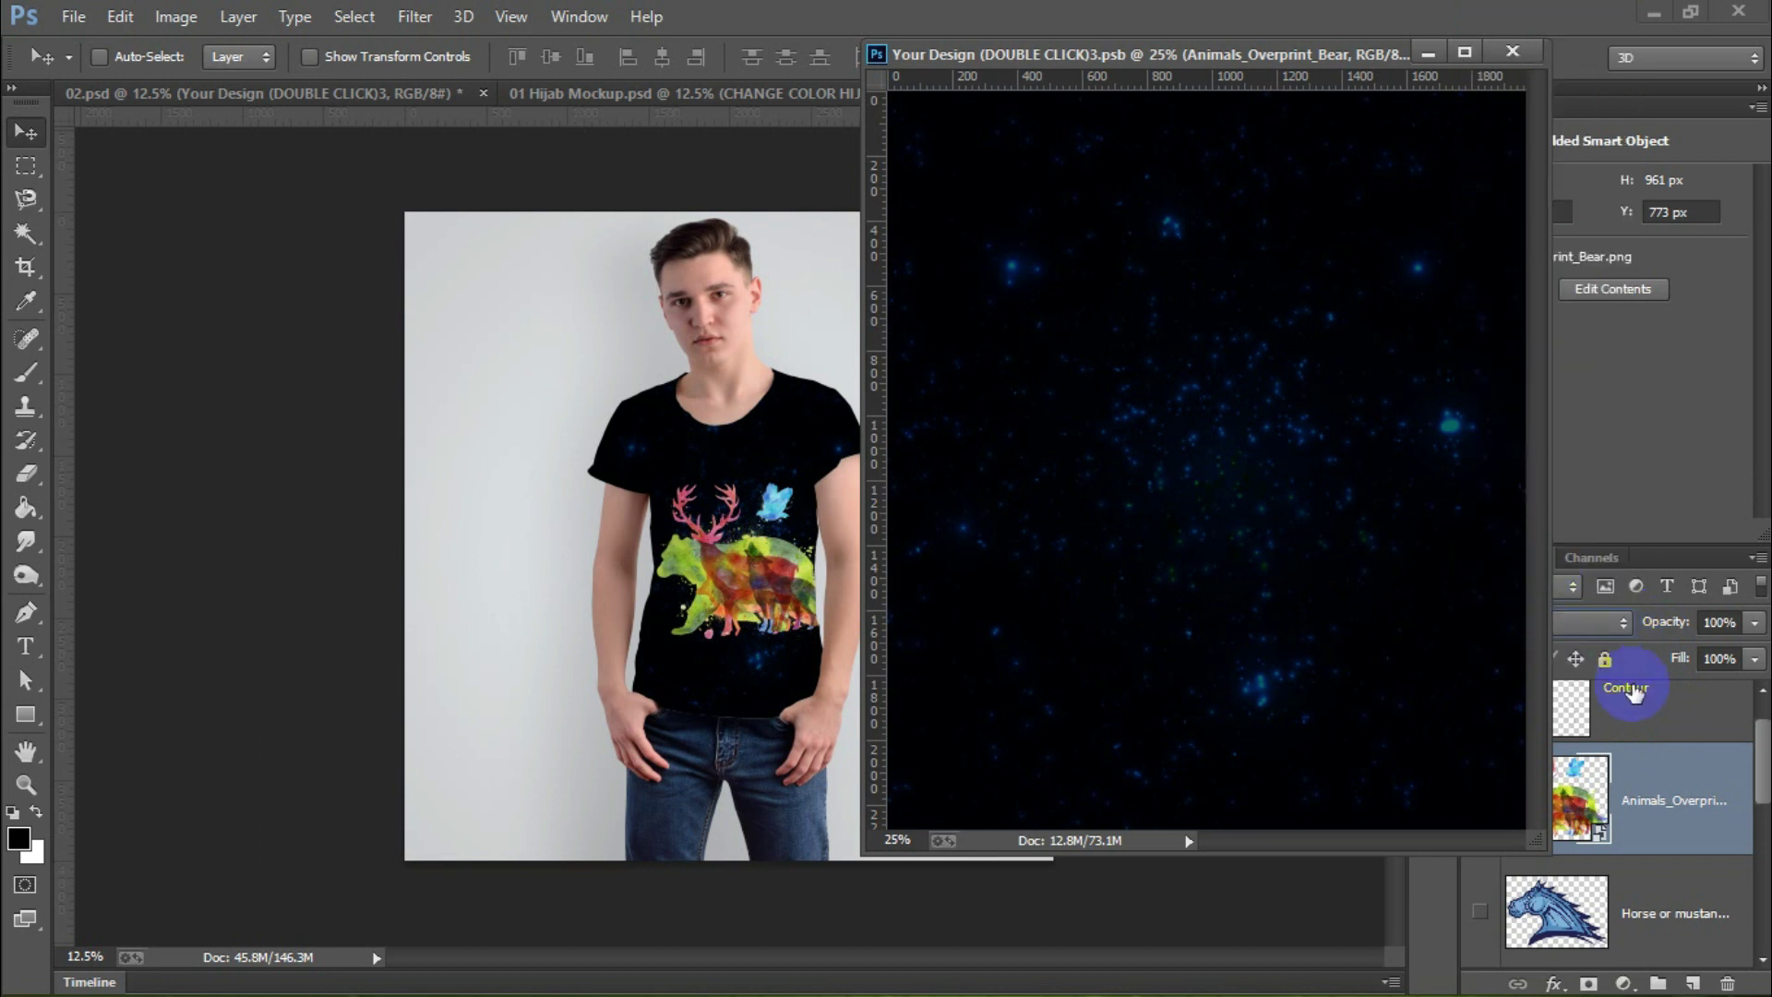
click(1606, 631)
click(1542, 499)
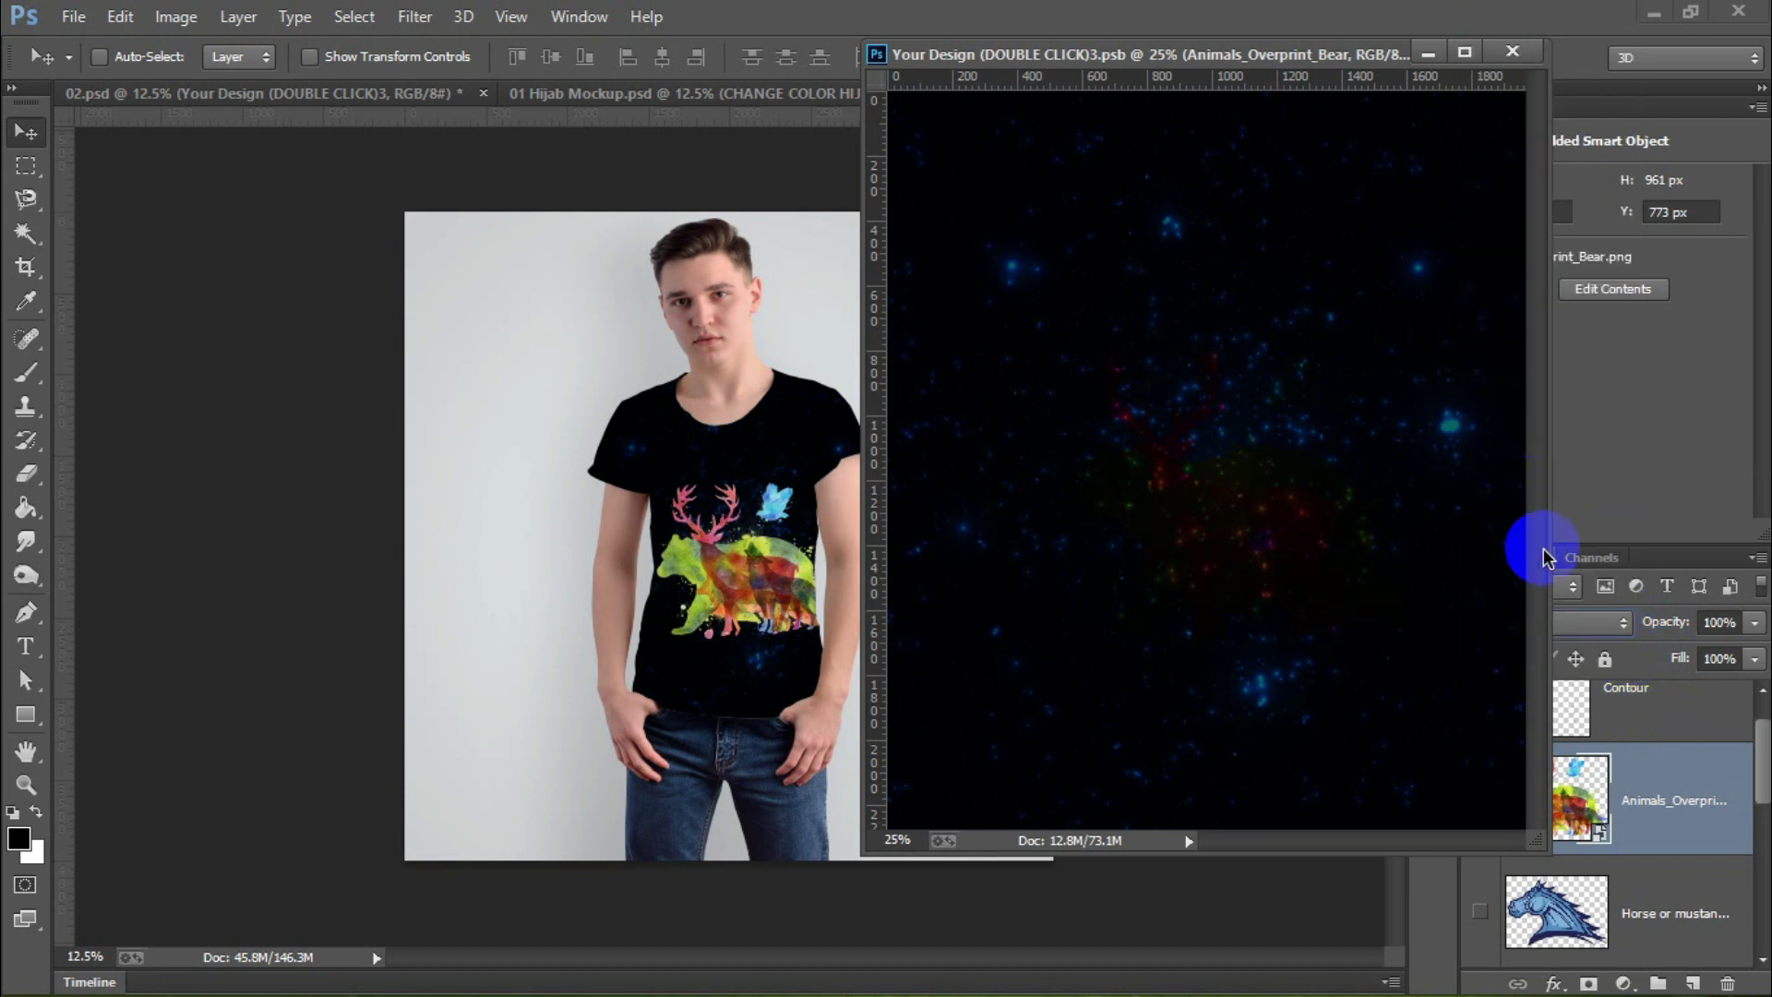
click(1605, 626)
click(1562, 413)
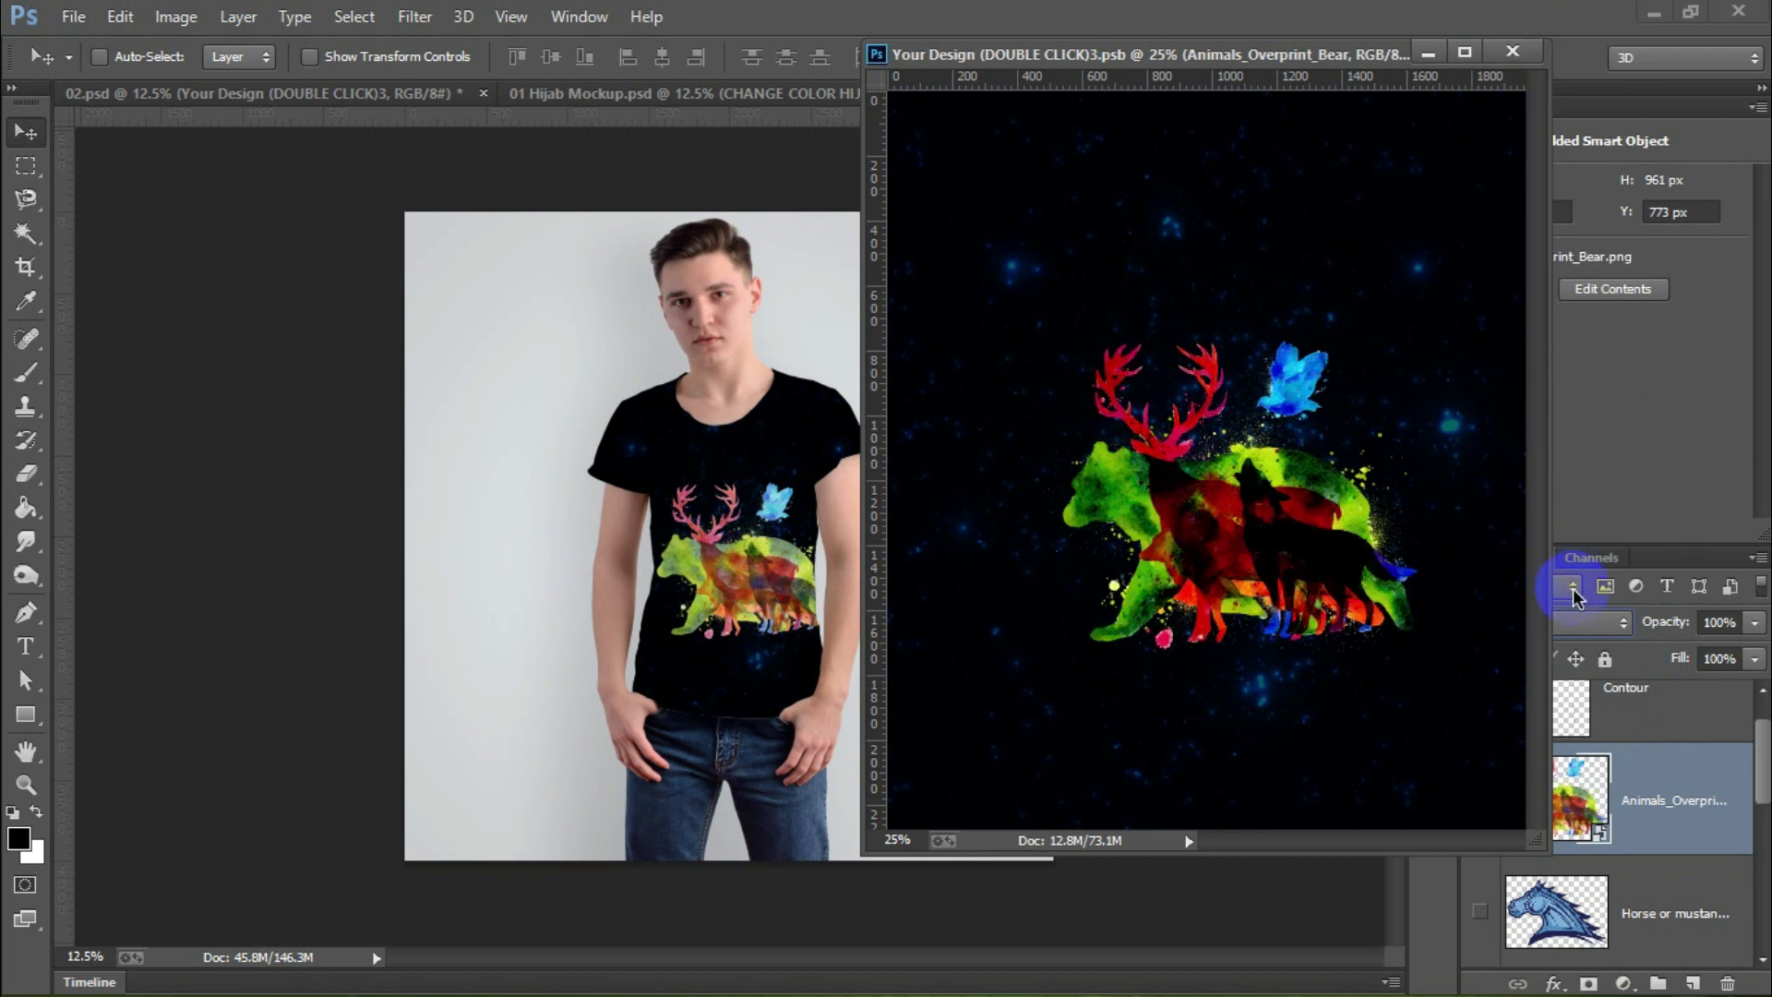
Step: Save the design via File > Save and move its window aside to view the mockup
click(72, 16)
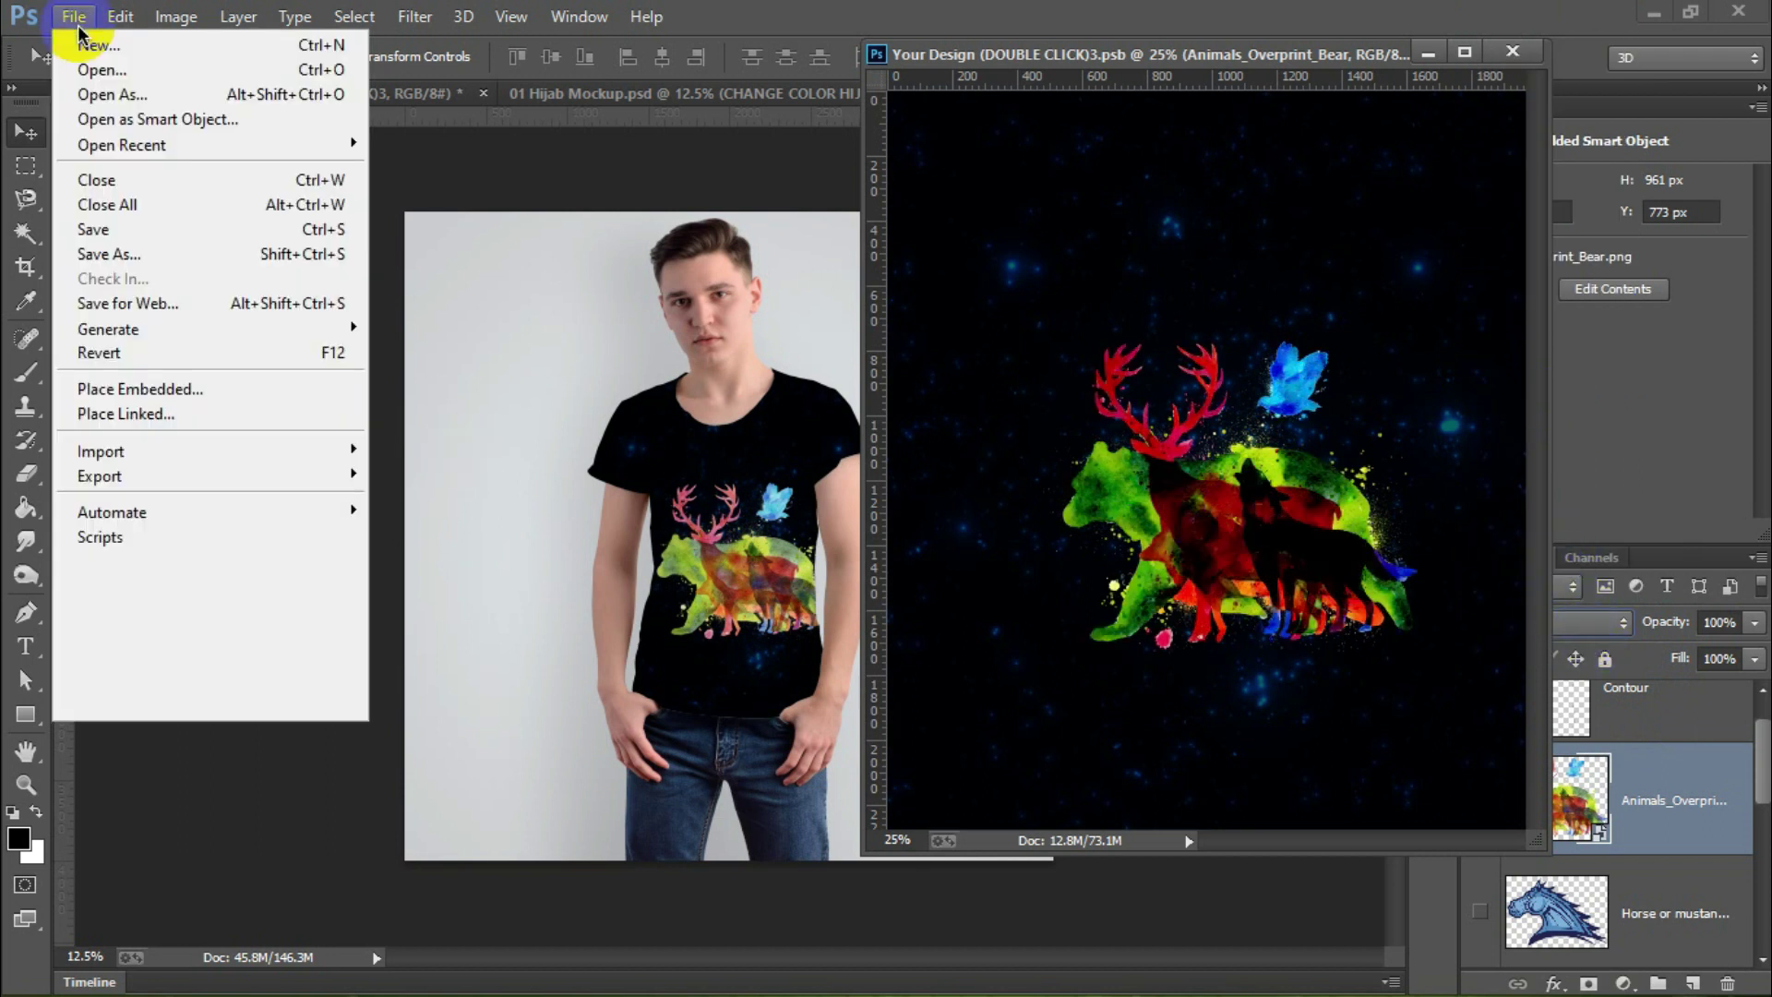
click(143, 232)
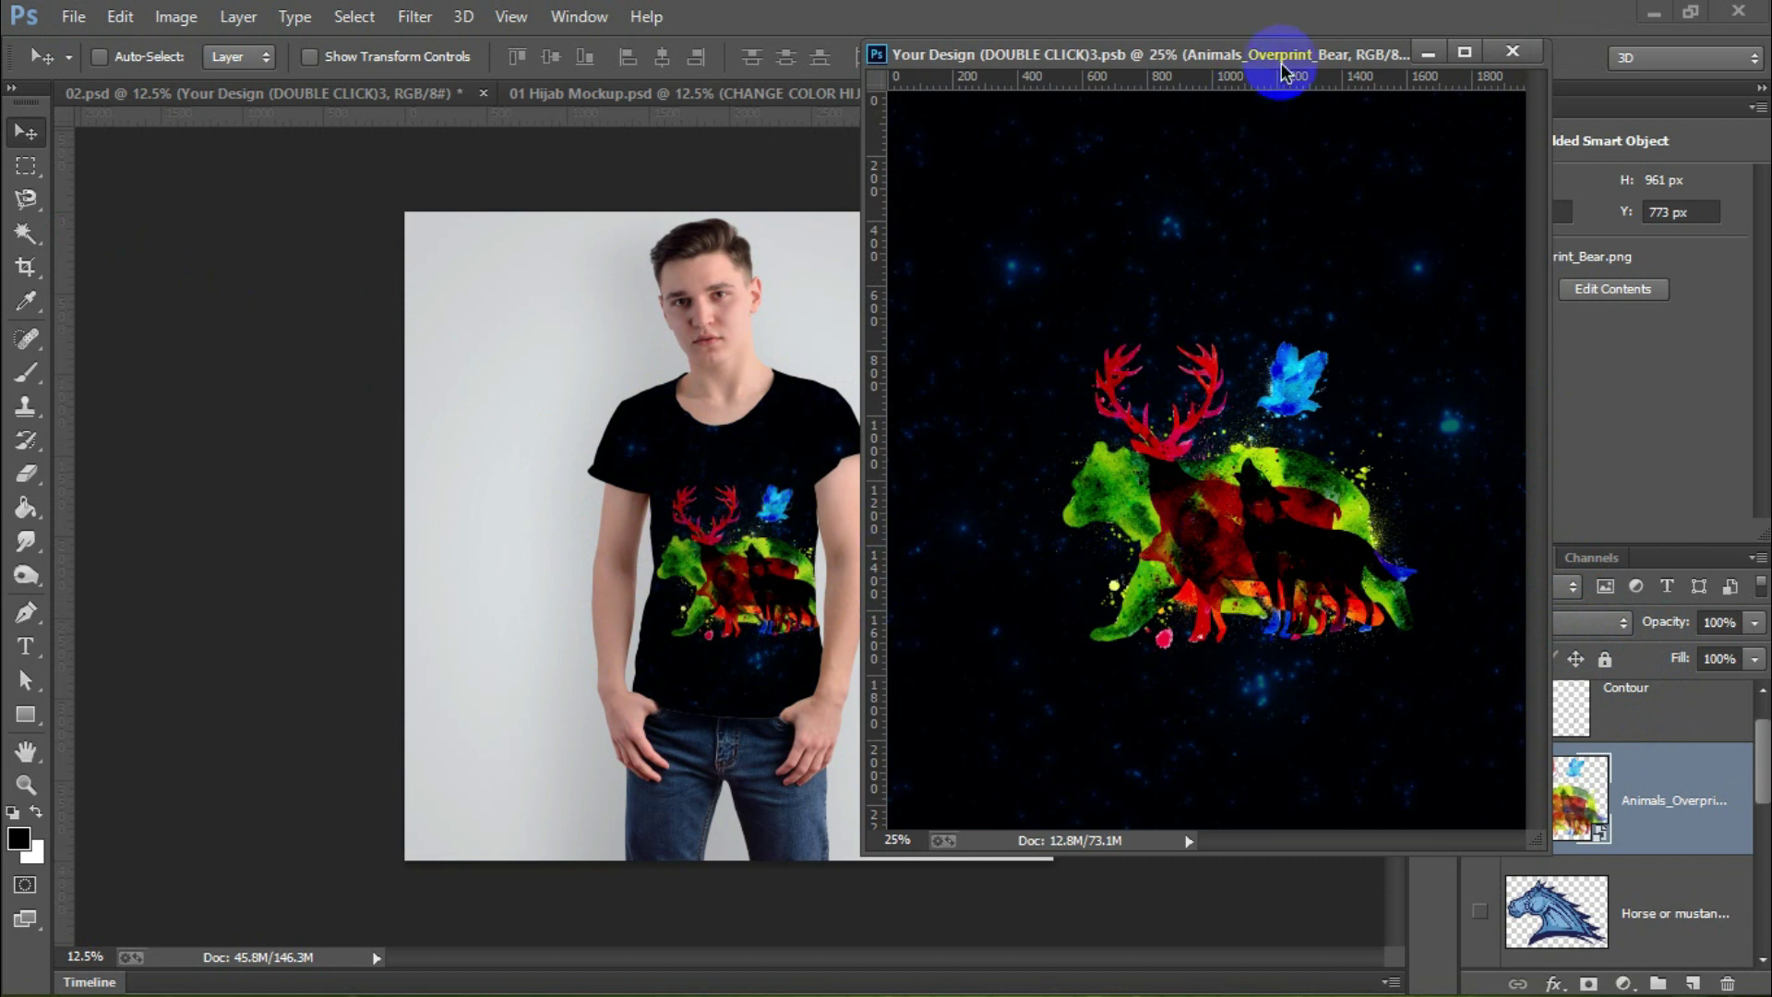
drag(1274, 59, 1384, 79)
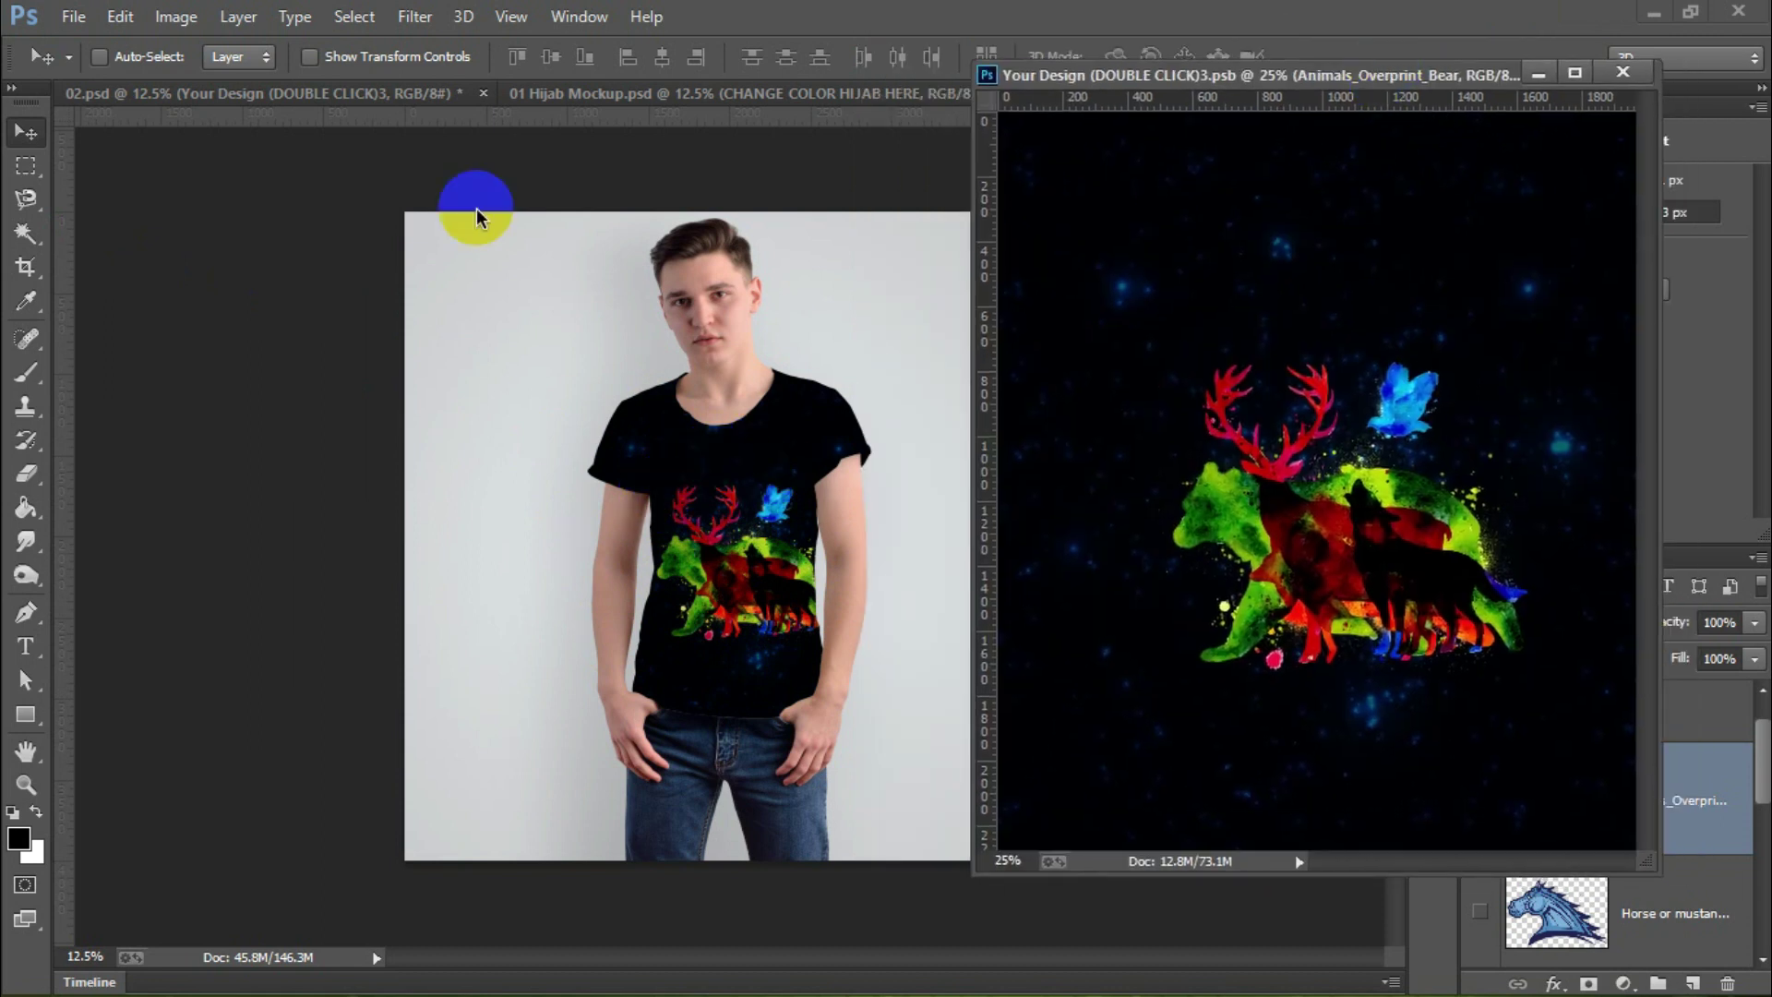
Step: Zoom in on the printed animals design in the 02.psd shirt mockup
click(37, 792)
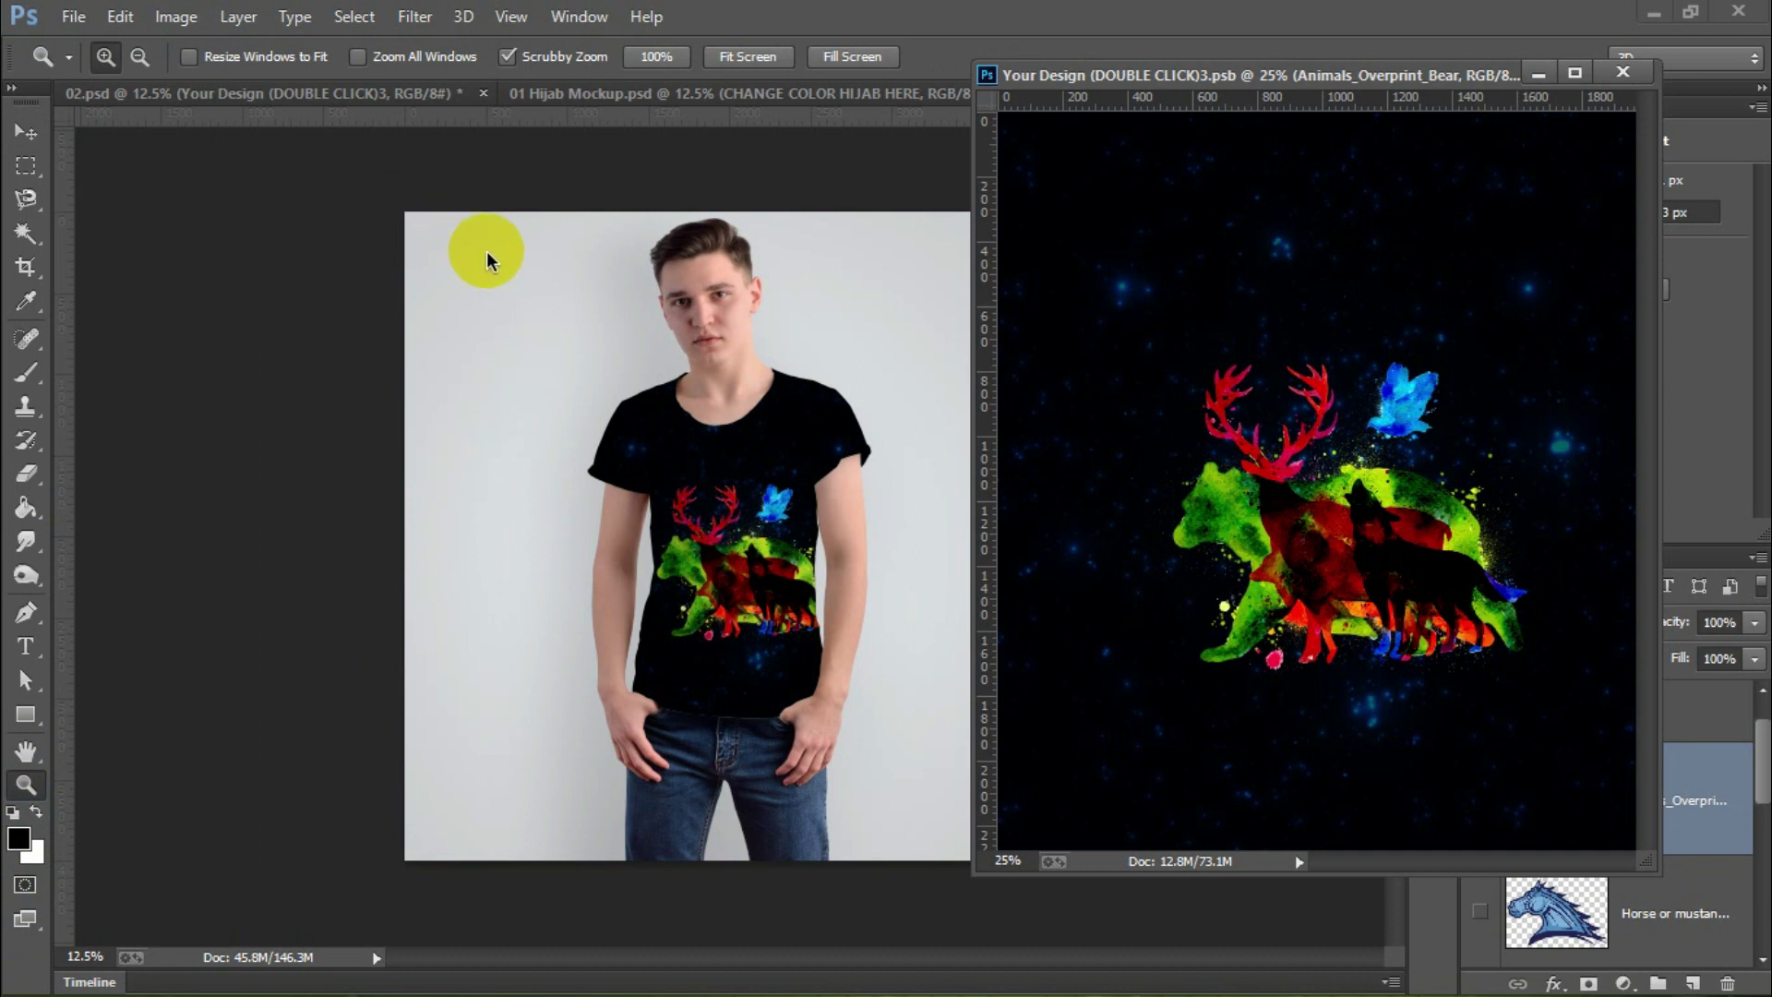
click(635, 508)
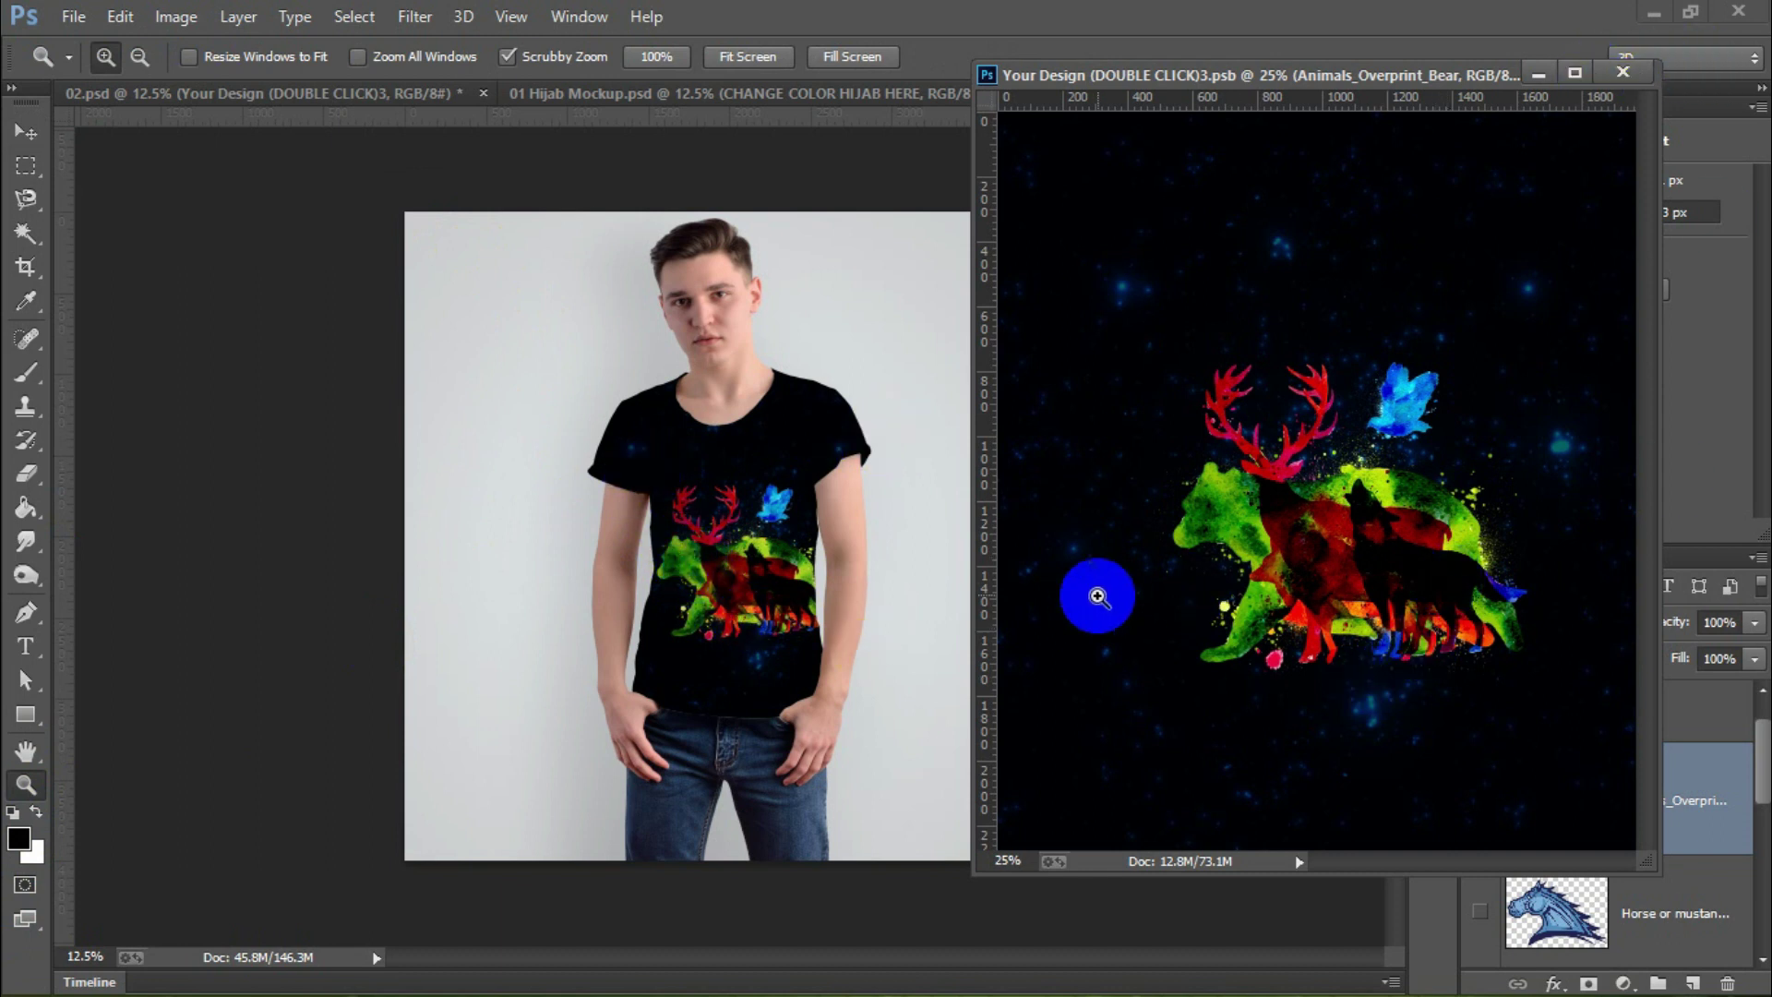
click(558, 498)
mouse_move(585, 435)
mouse_down()
mouse_move(812, 664)
mouse_move(692, 551)
mouse_move(815, 697)
mouse_up()
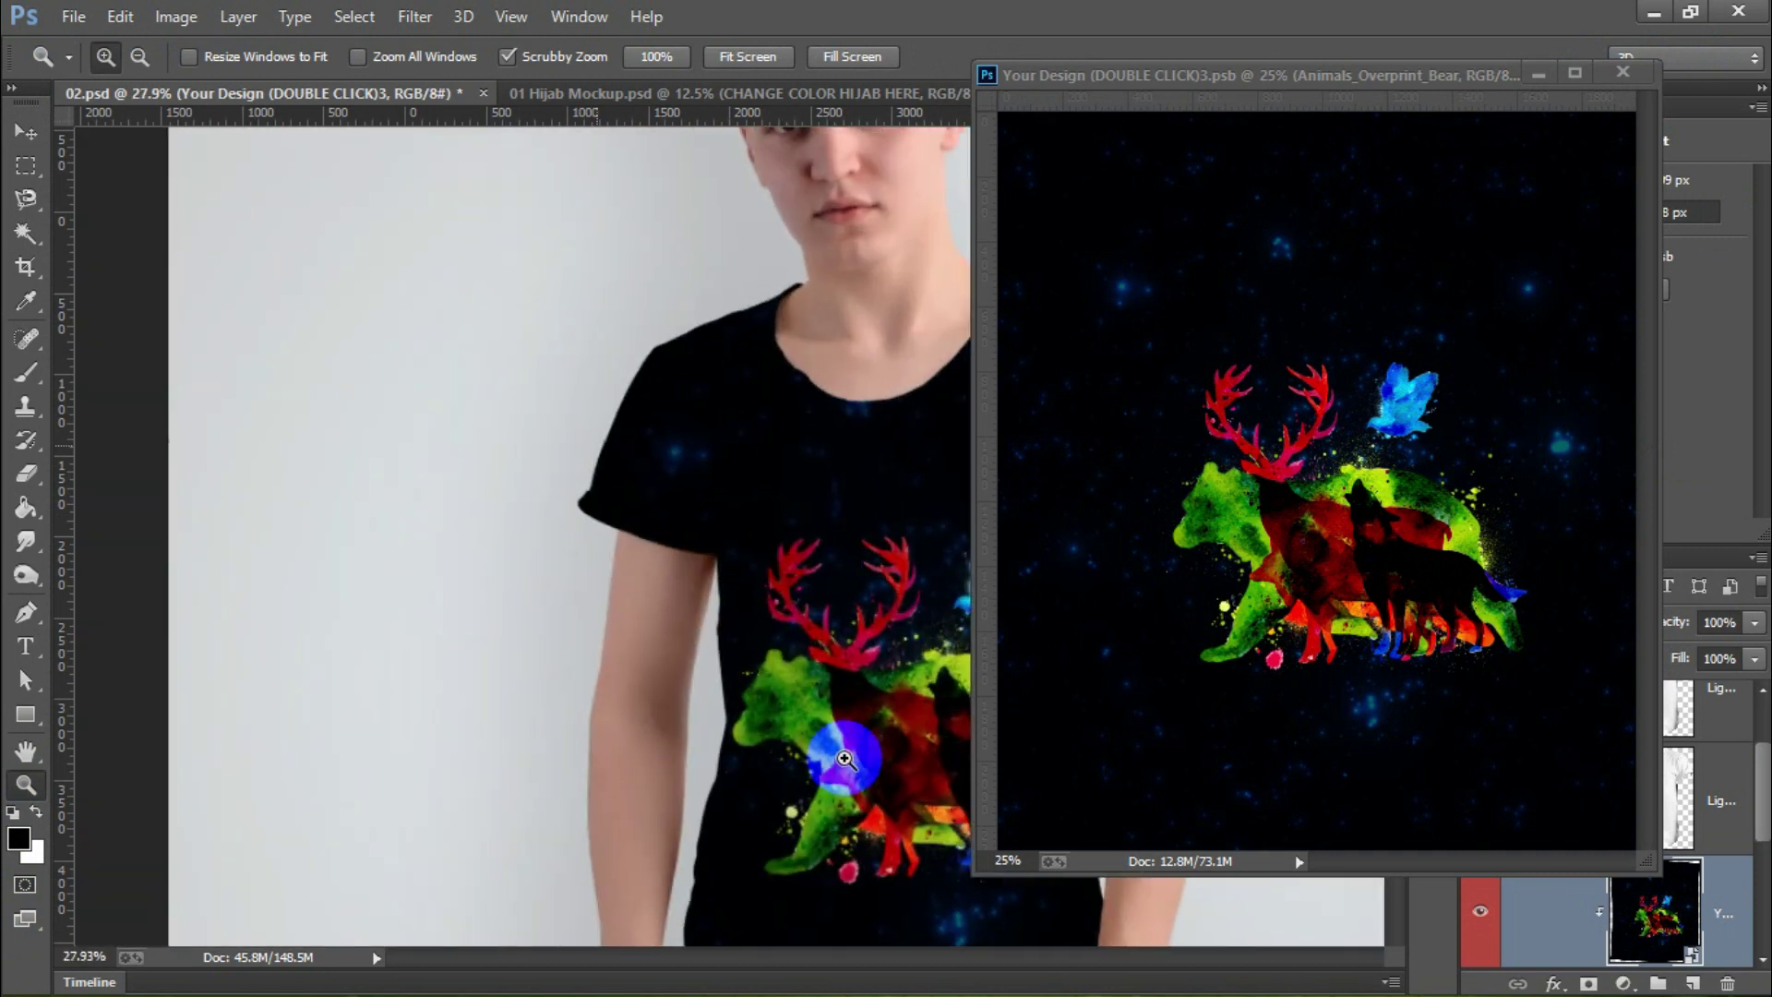
Step: Switch to the Move tool and reposition the design window up and left
click(39, 146)
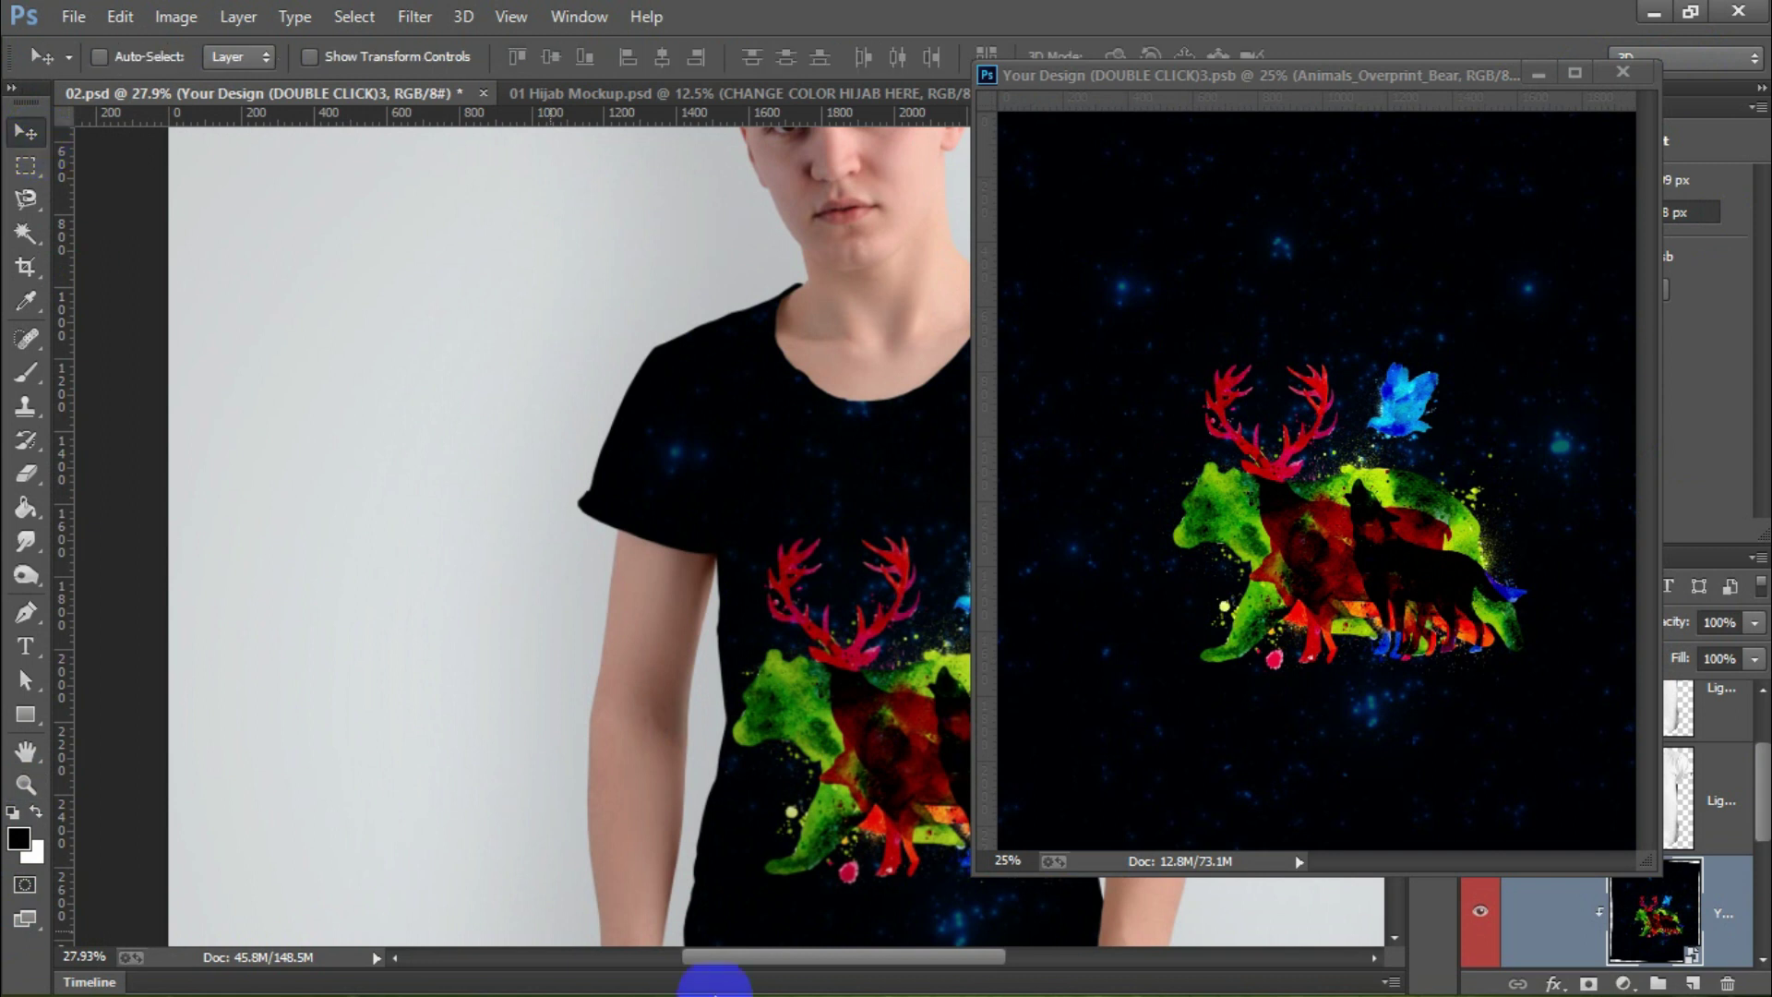
drag(975, 964, 1053, 963)
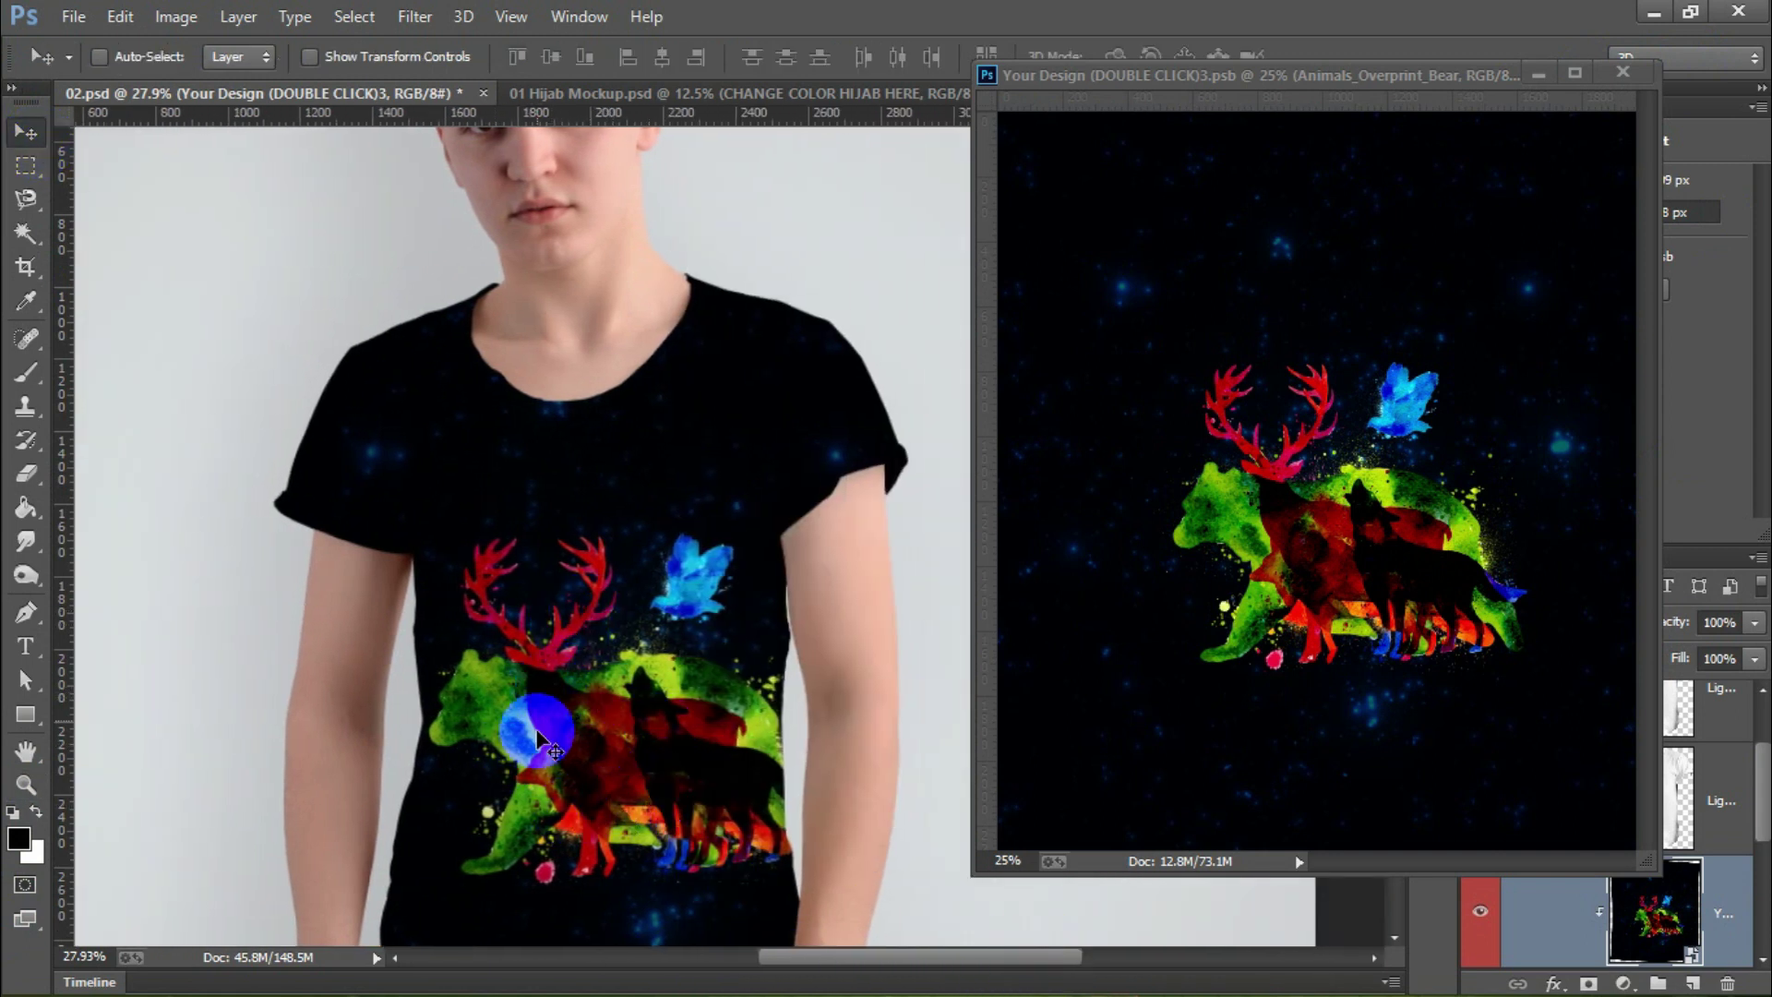
drag(1160, 501, 583, 406)
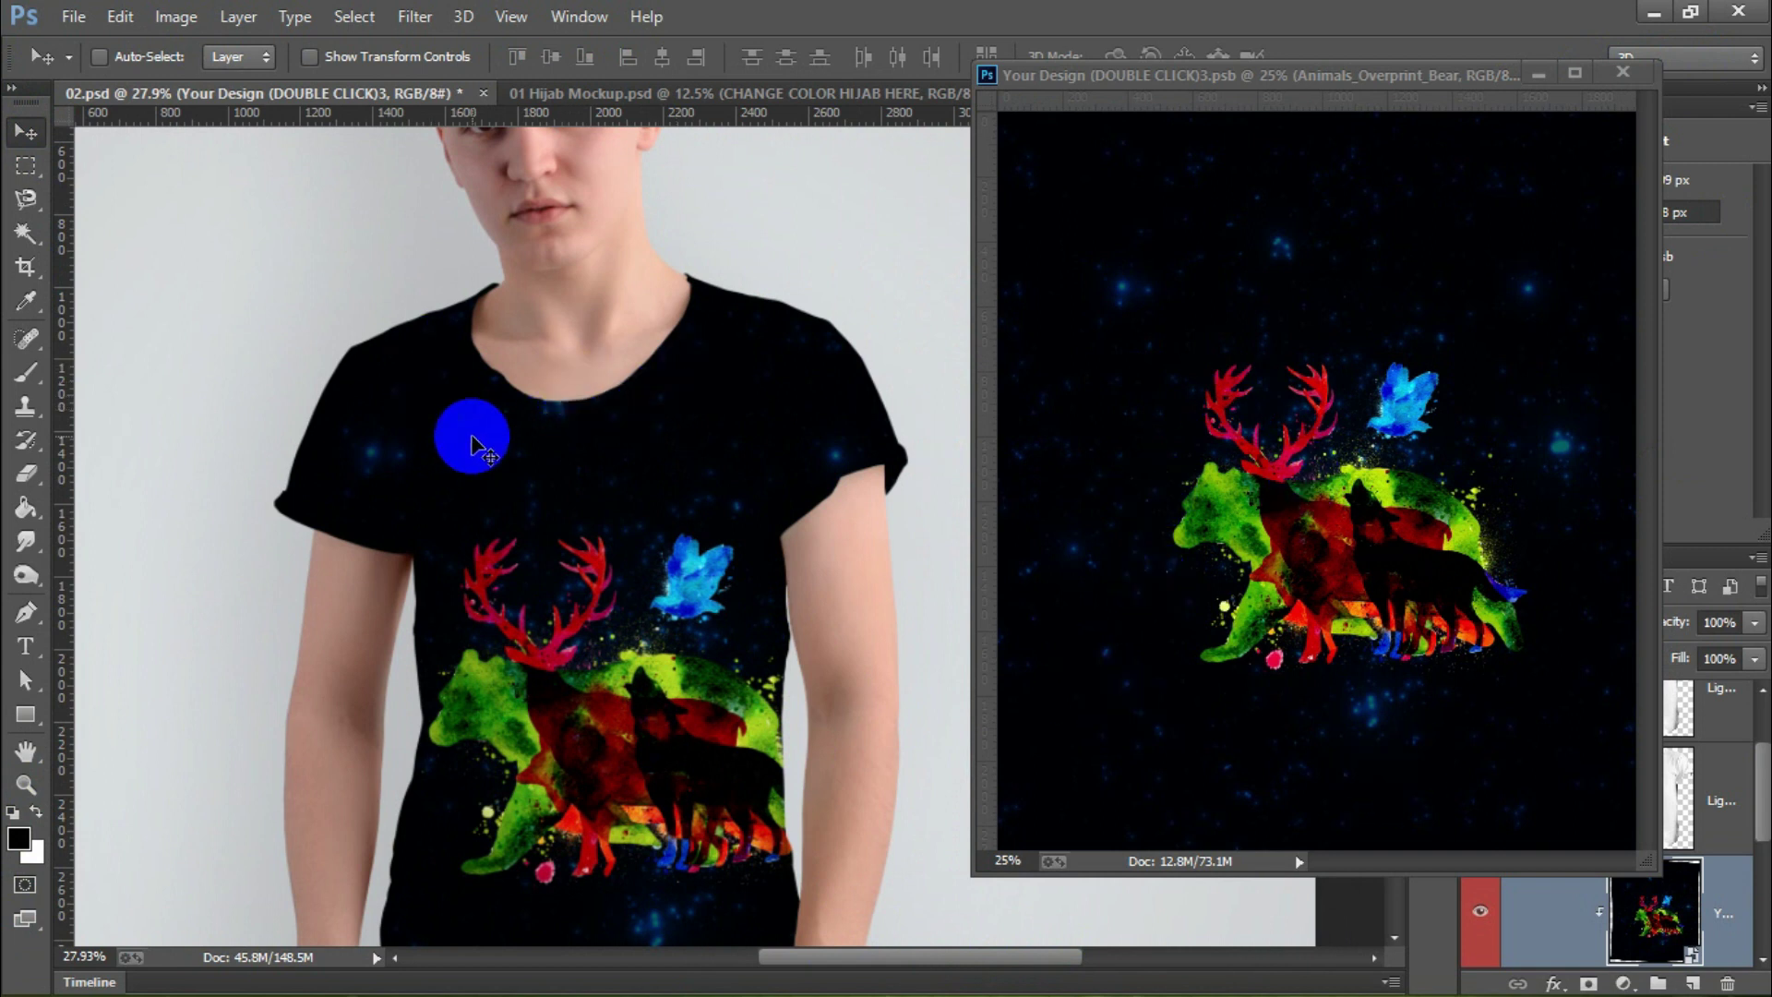
drag(473, 446, 471, 457)
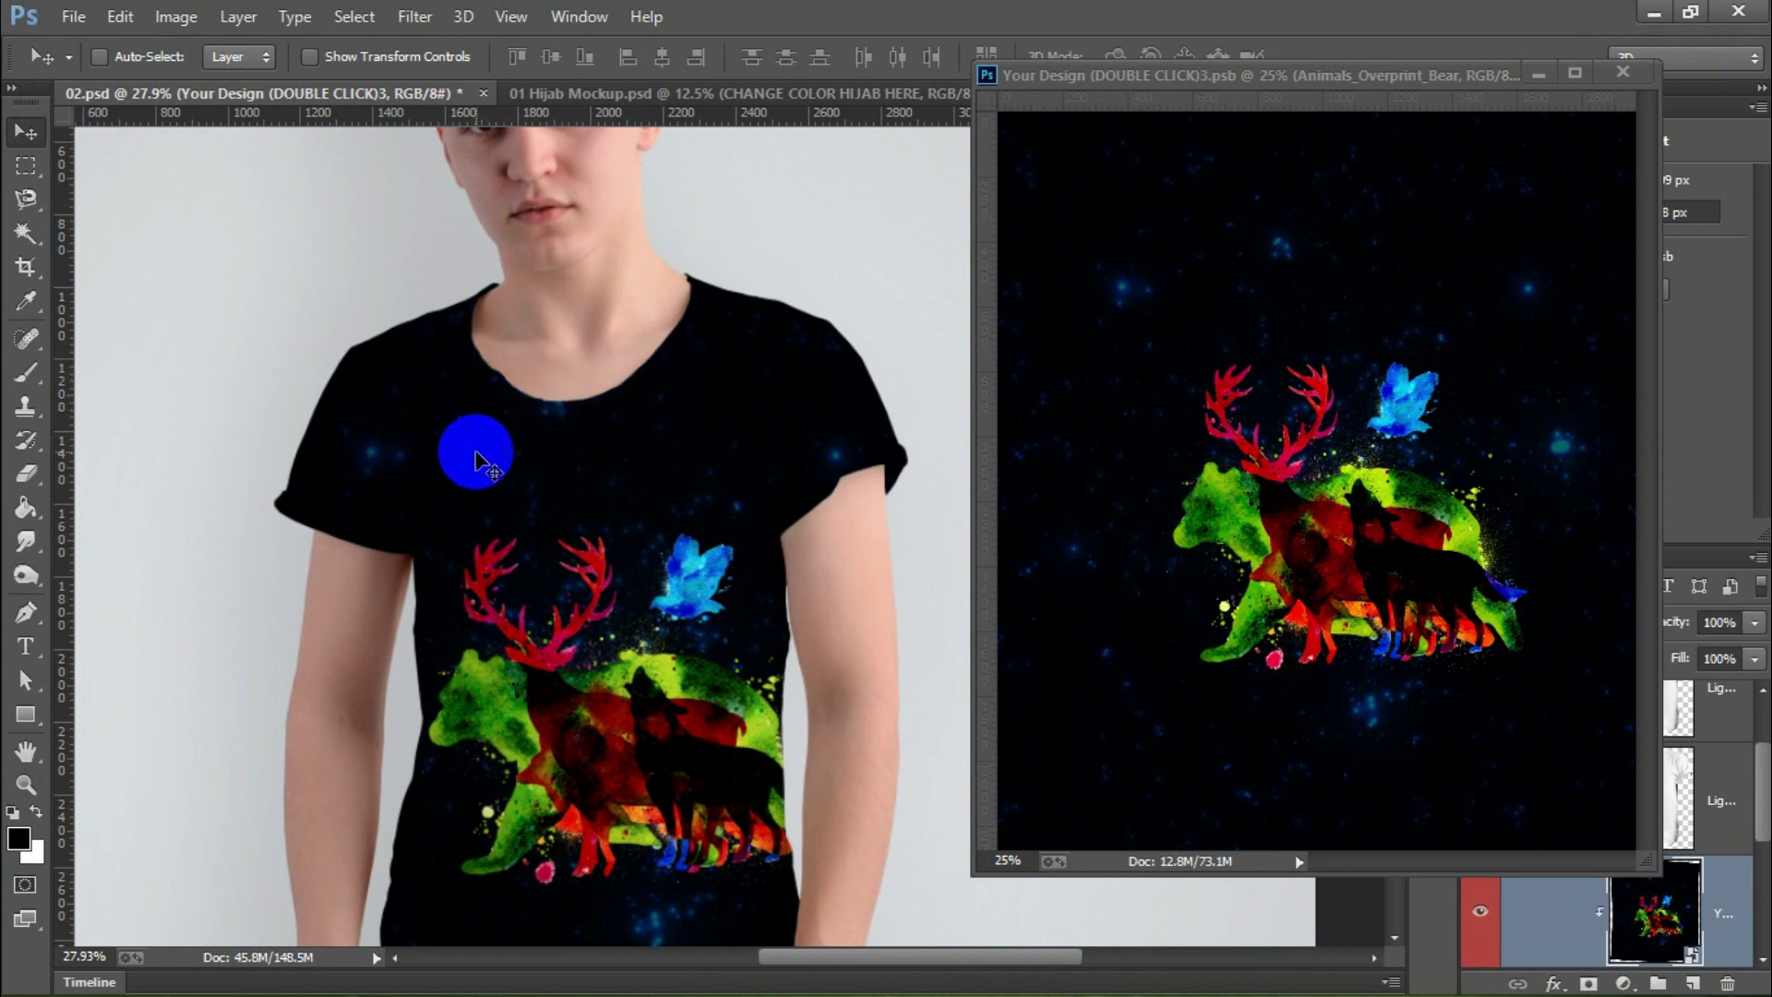
drag(1381, 81, 1255, 32)
Step: Hide the starfield background in the design, save it and close the design window
scroll(1593, 900, down, 1)
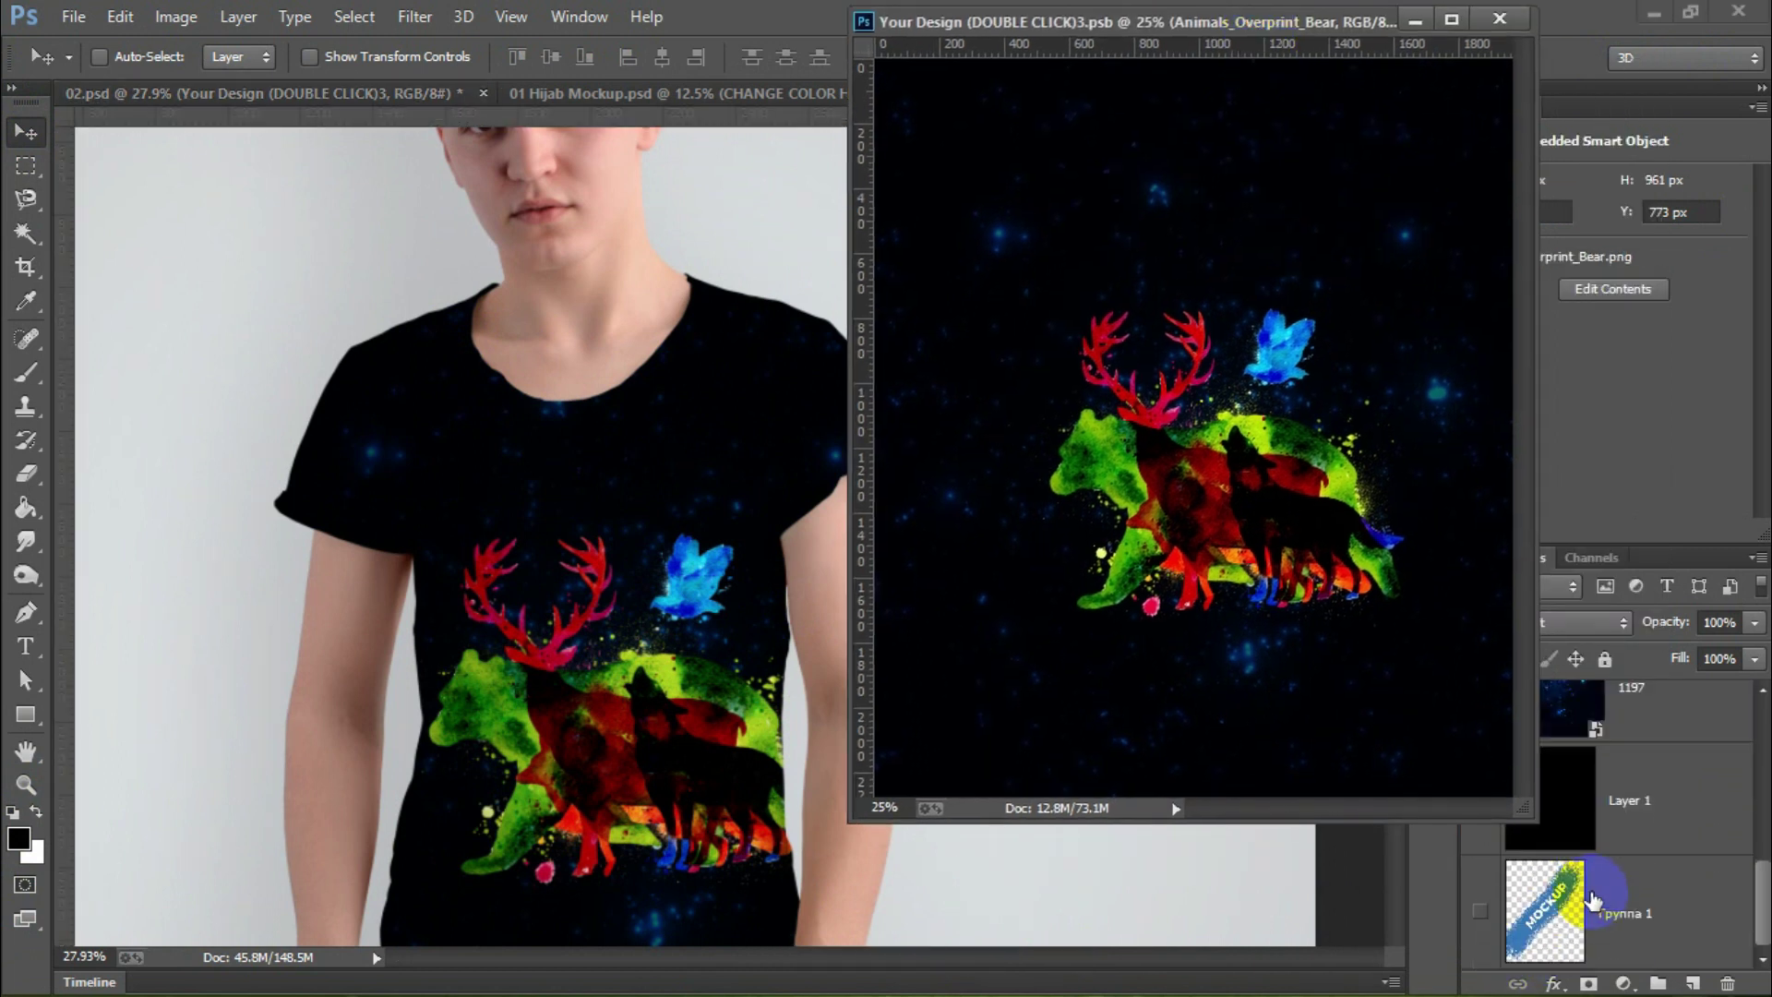
drag(1594, 900, 1414, 293)
click(1479, 912)
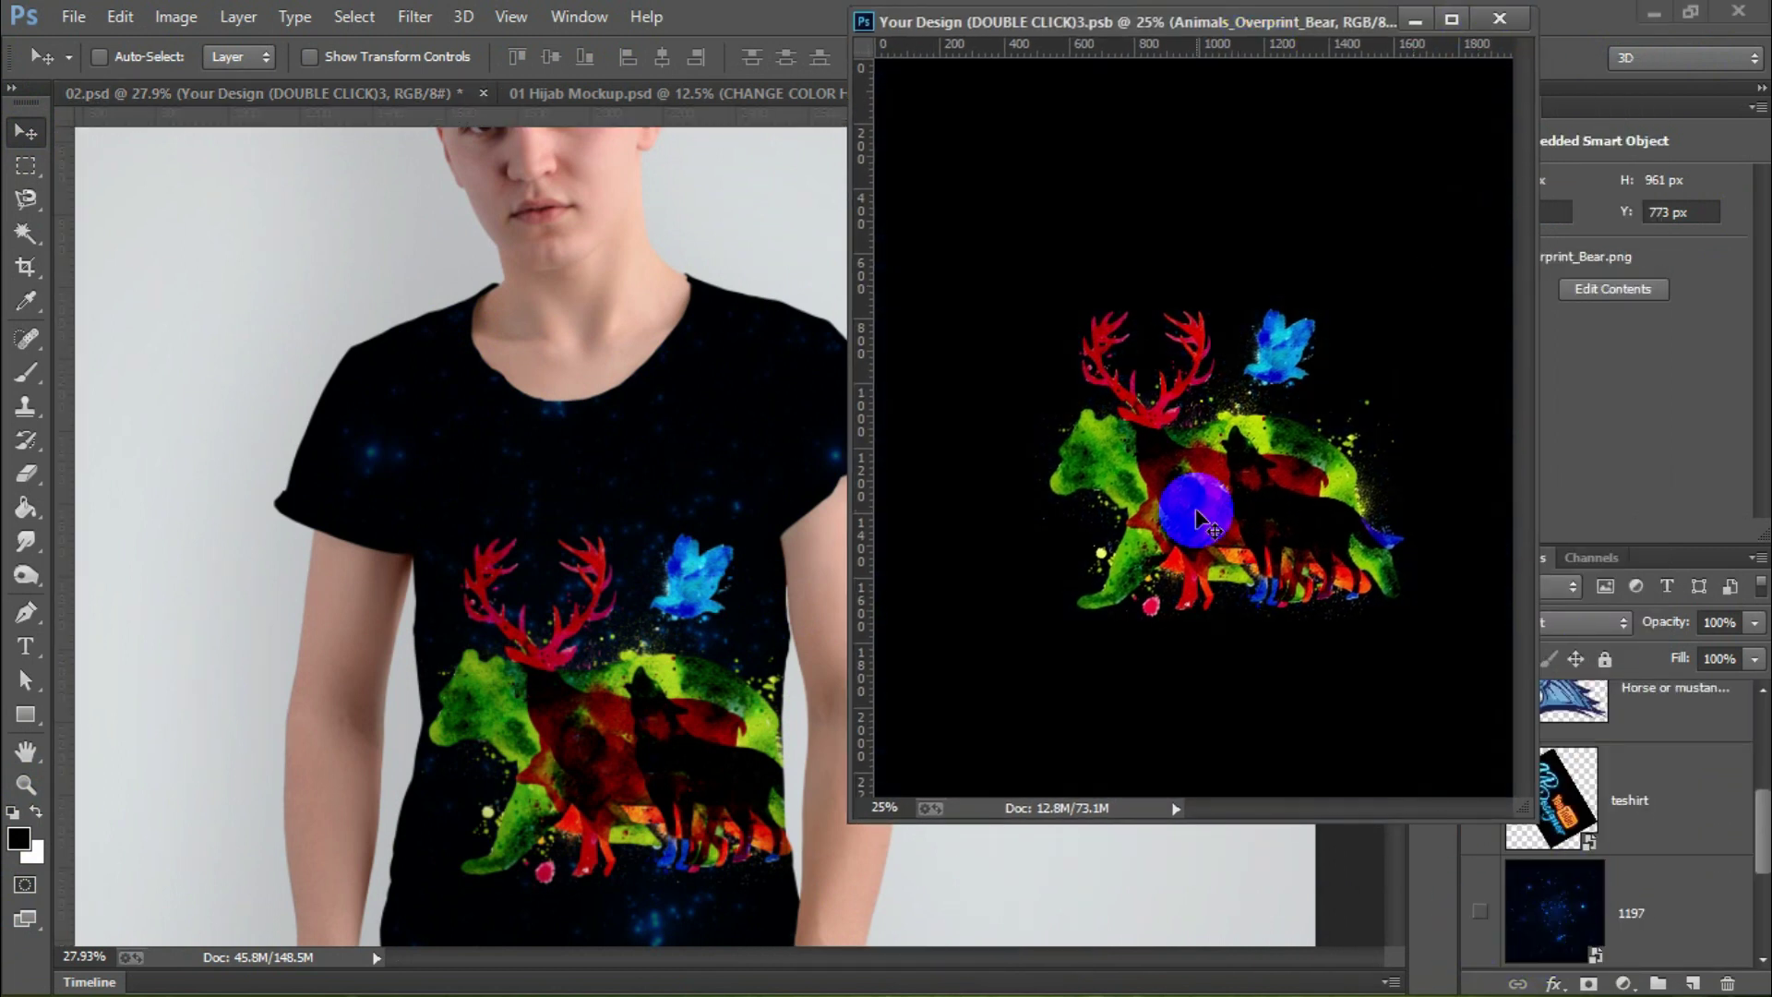
click(73, 16)
click(74, 224)
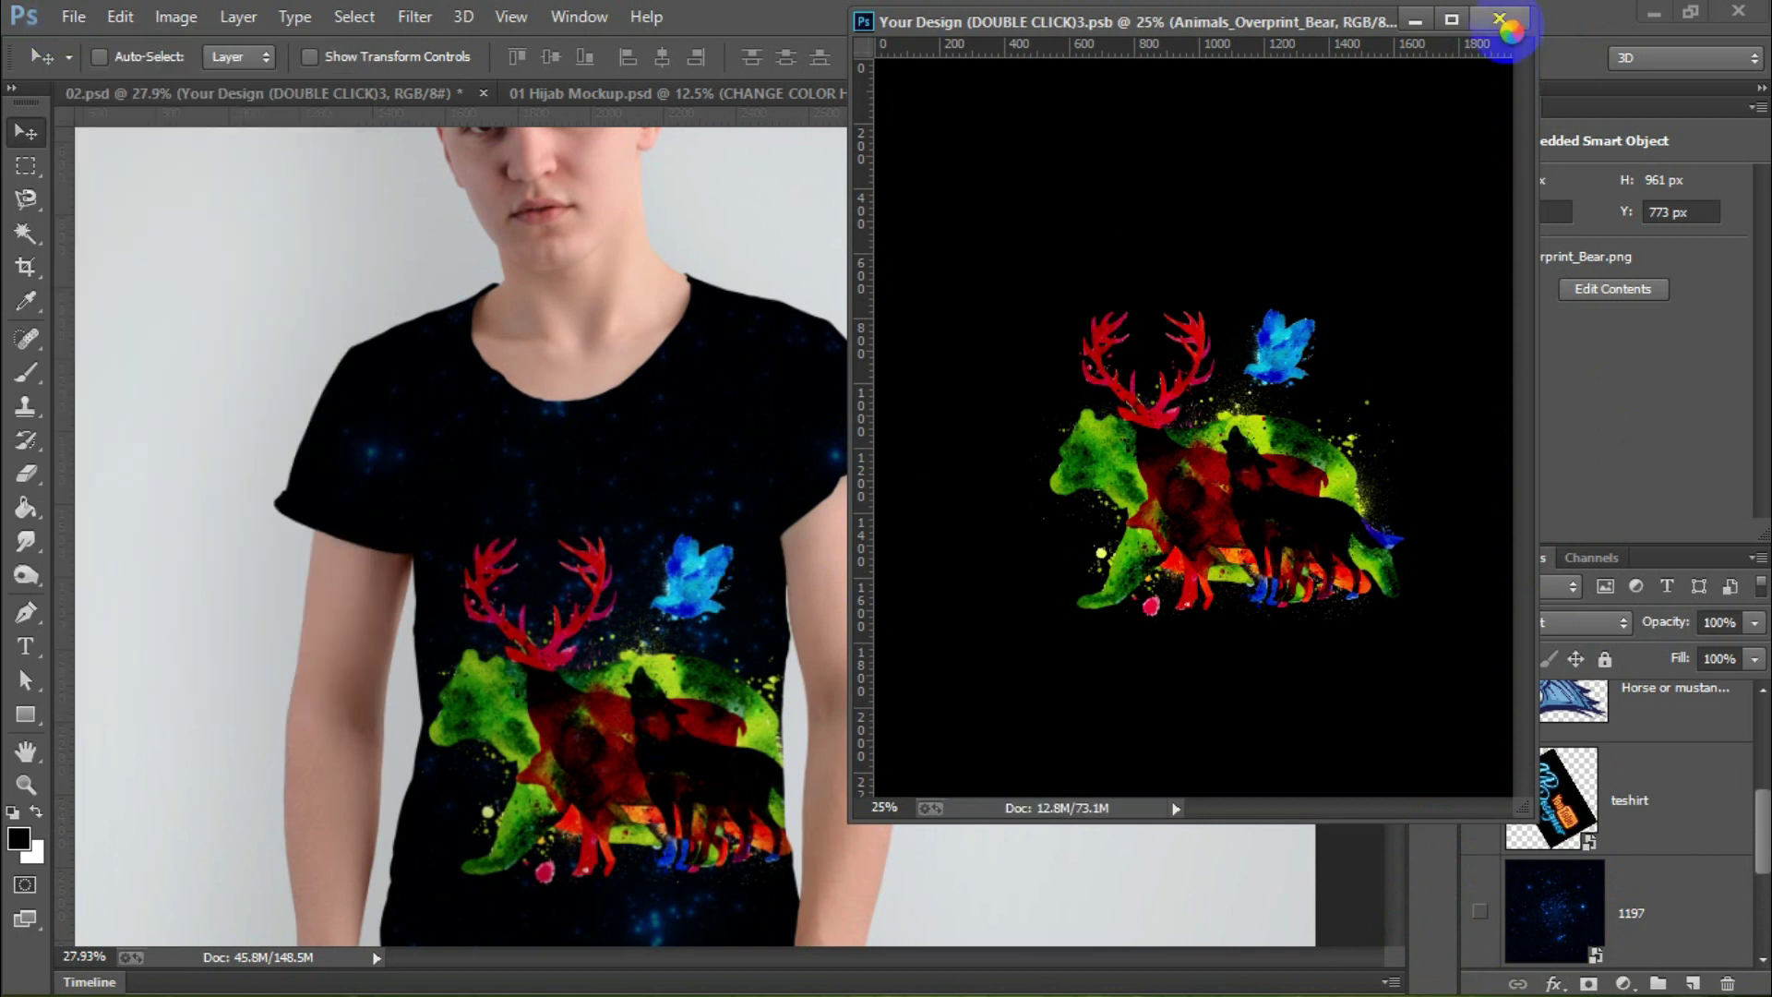
click(1499, 18)
Step: Change the shirt fill colour to pure white
double_click(1608, 736)
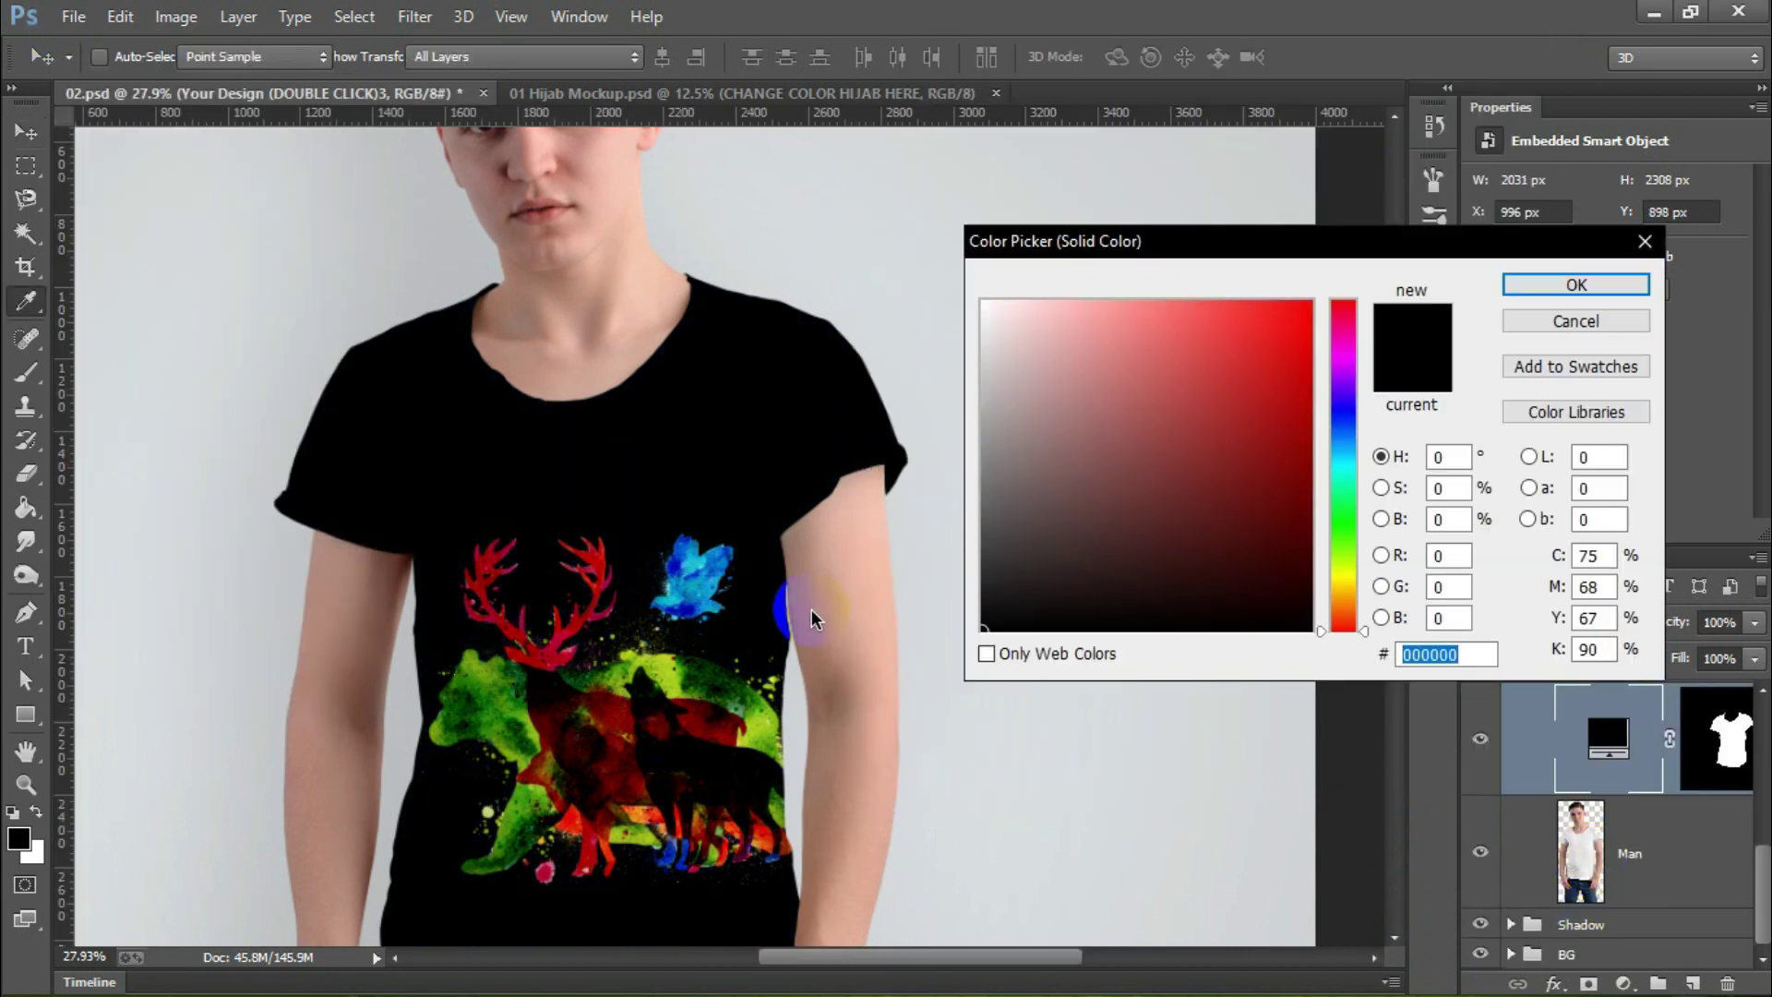
click(1295, 517)
drag(1277, 498, 1265, 462)
drag(997, 523, 920, 314)
click(1575, 284)
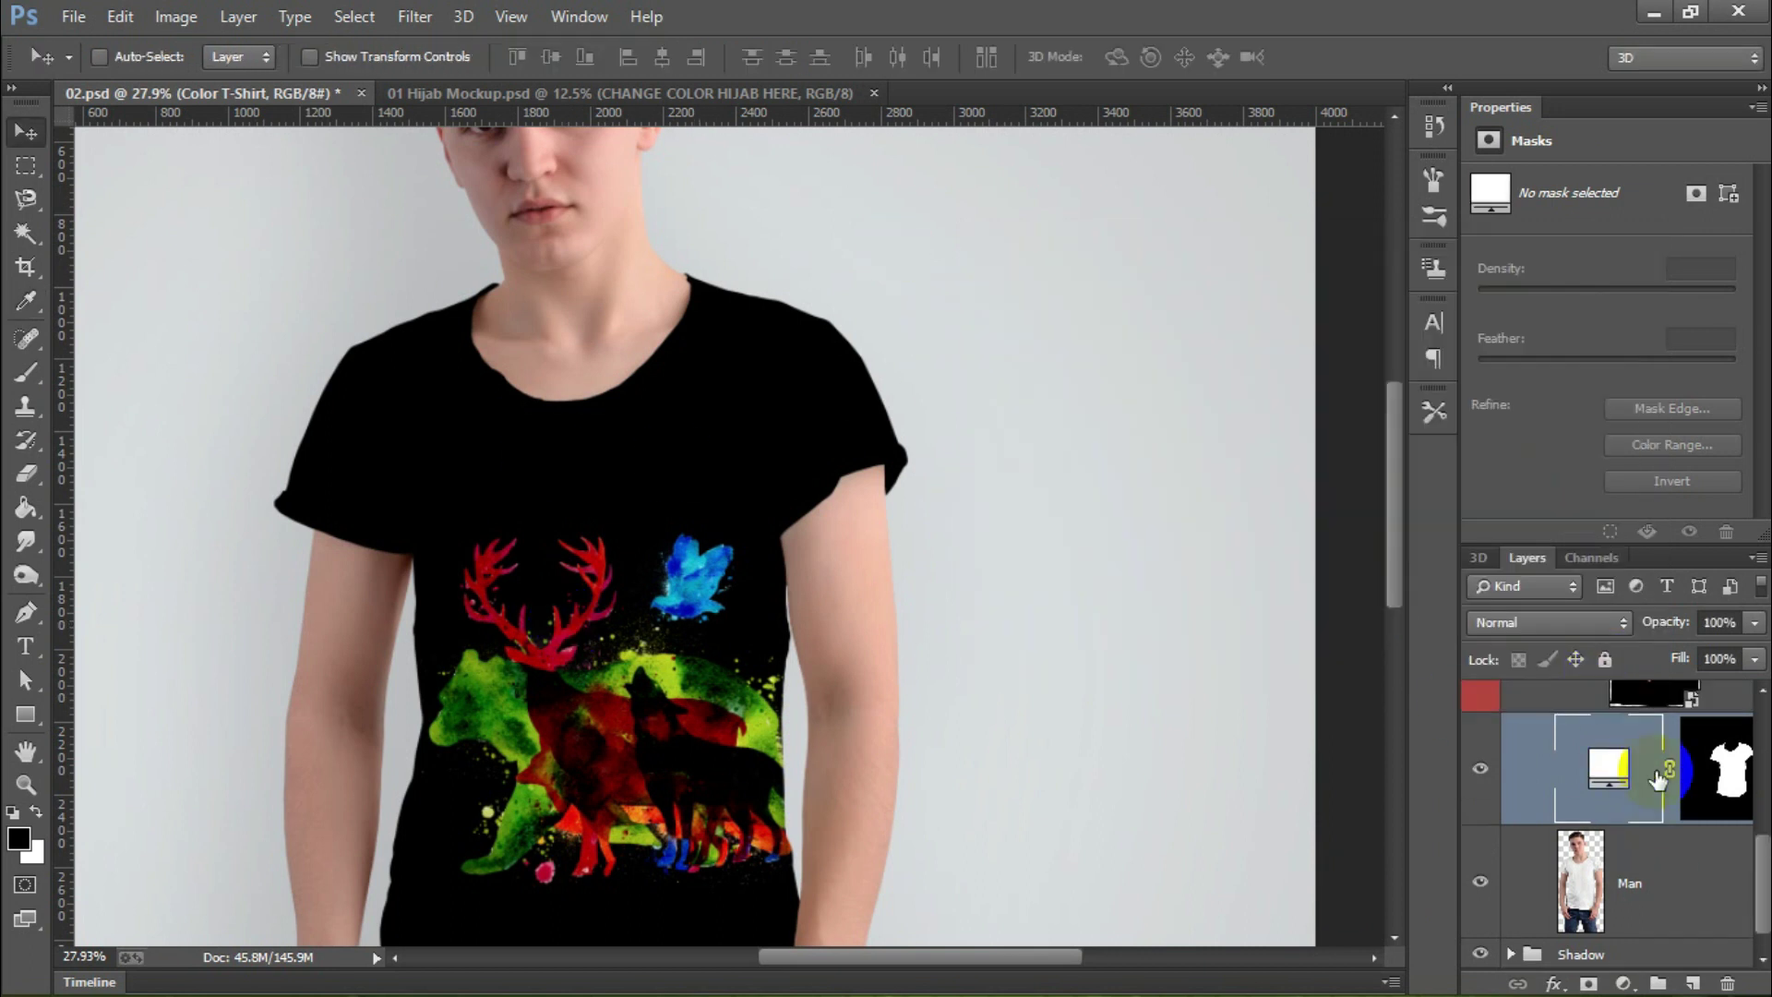
scroll(1673, 817, up, 3)
Step: Reopen the design smart object, hide its black background and save
double_click(1678, 783)
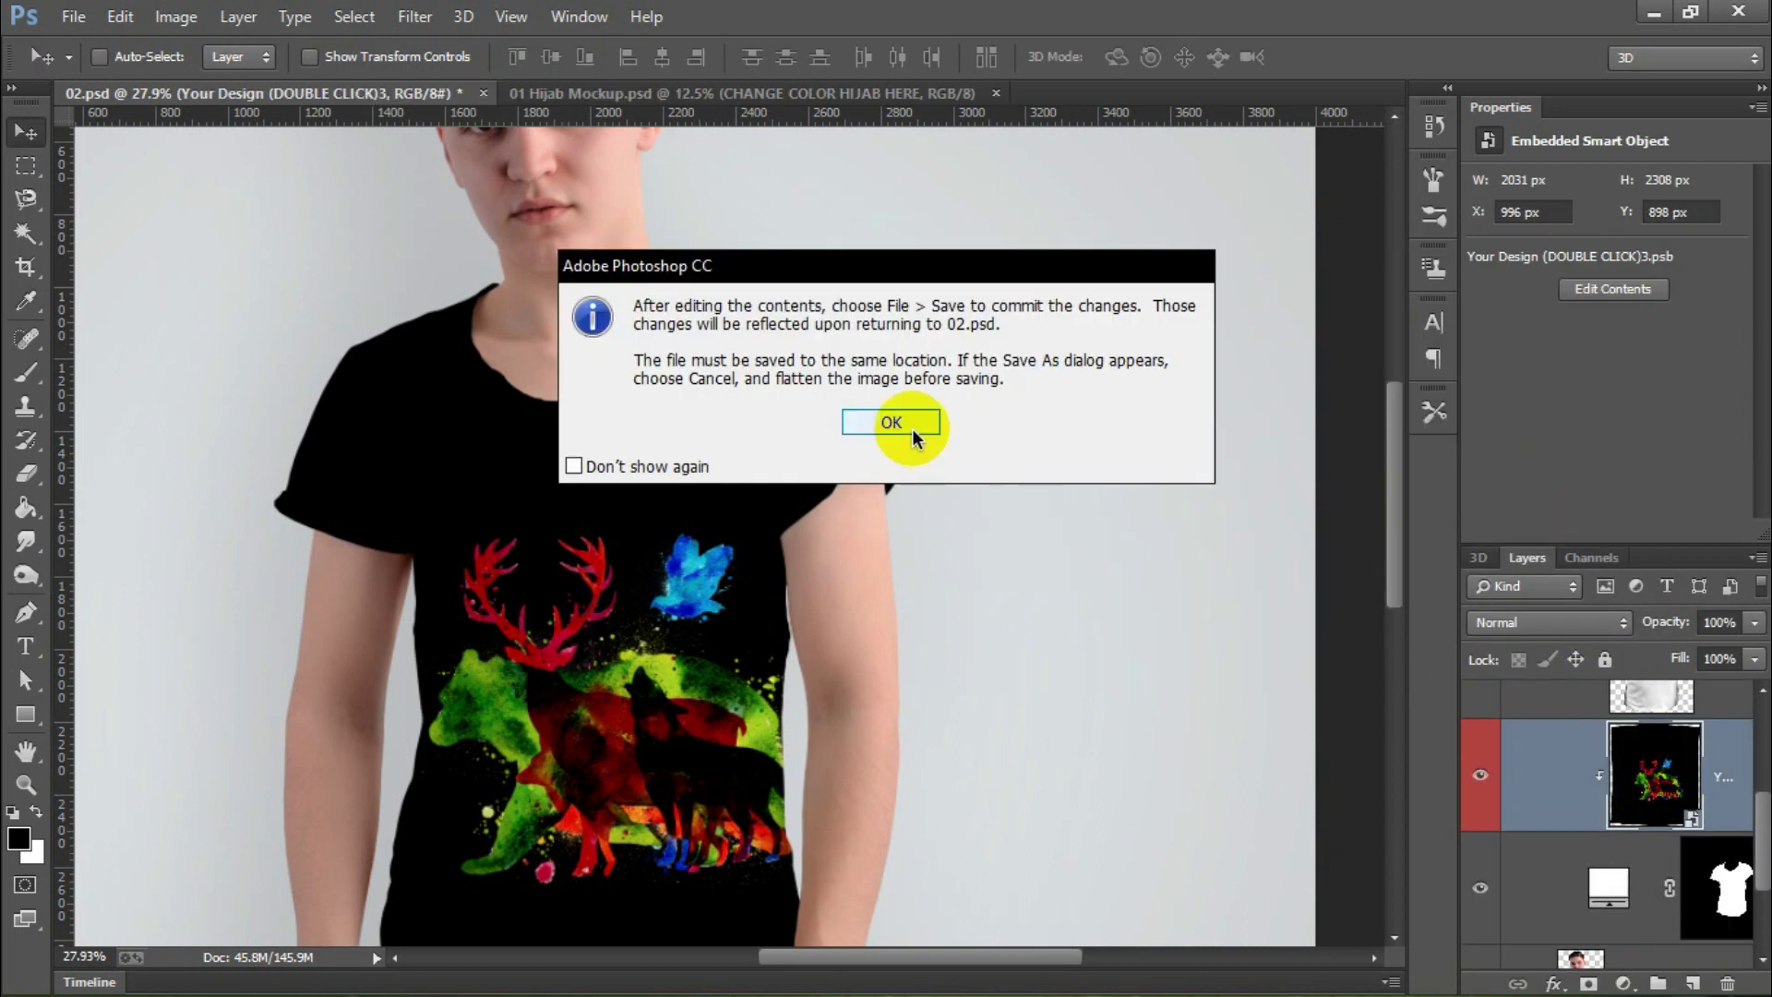
click(908, 425)
click(1479, 960)
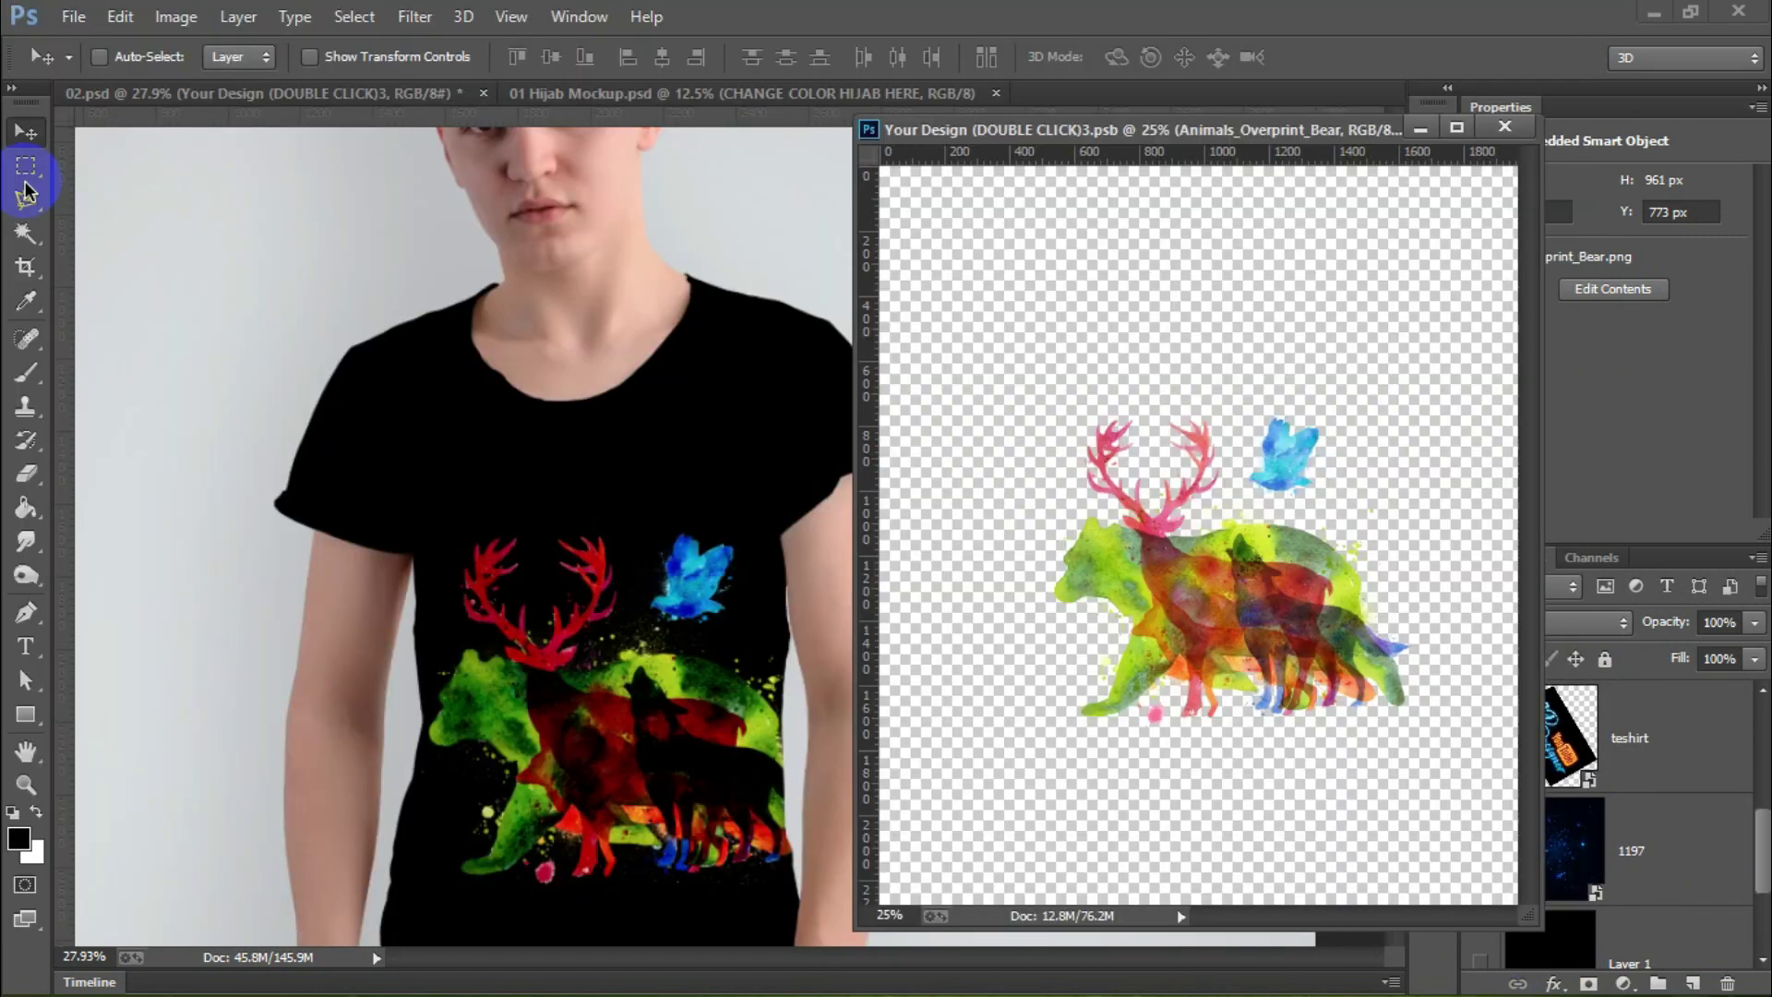
click(73, 15)
click(106, 230)
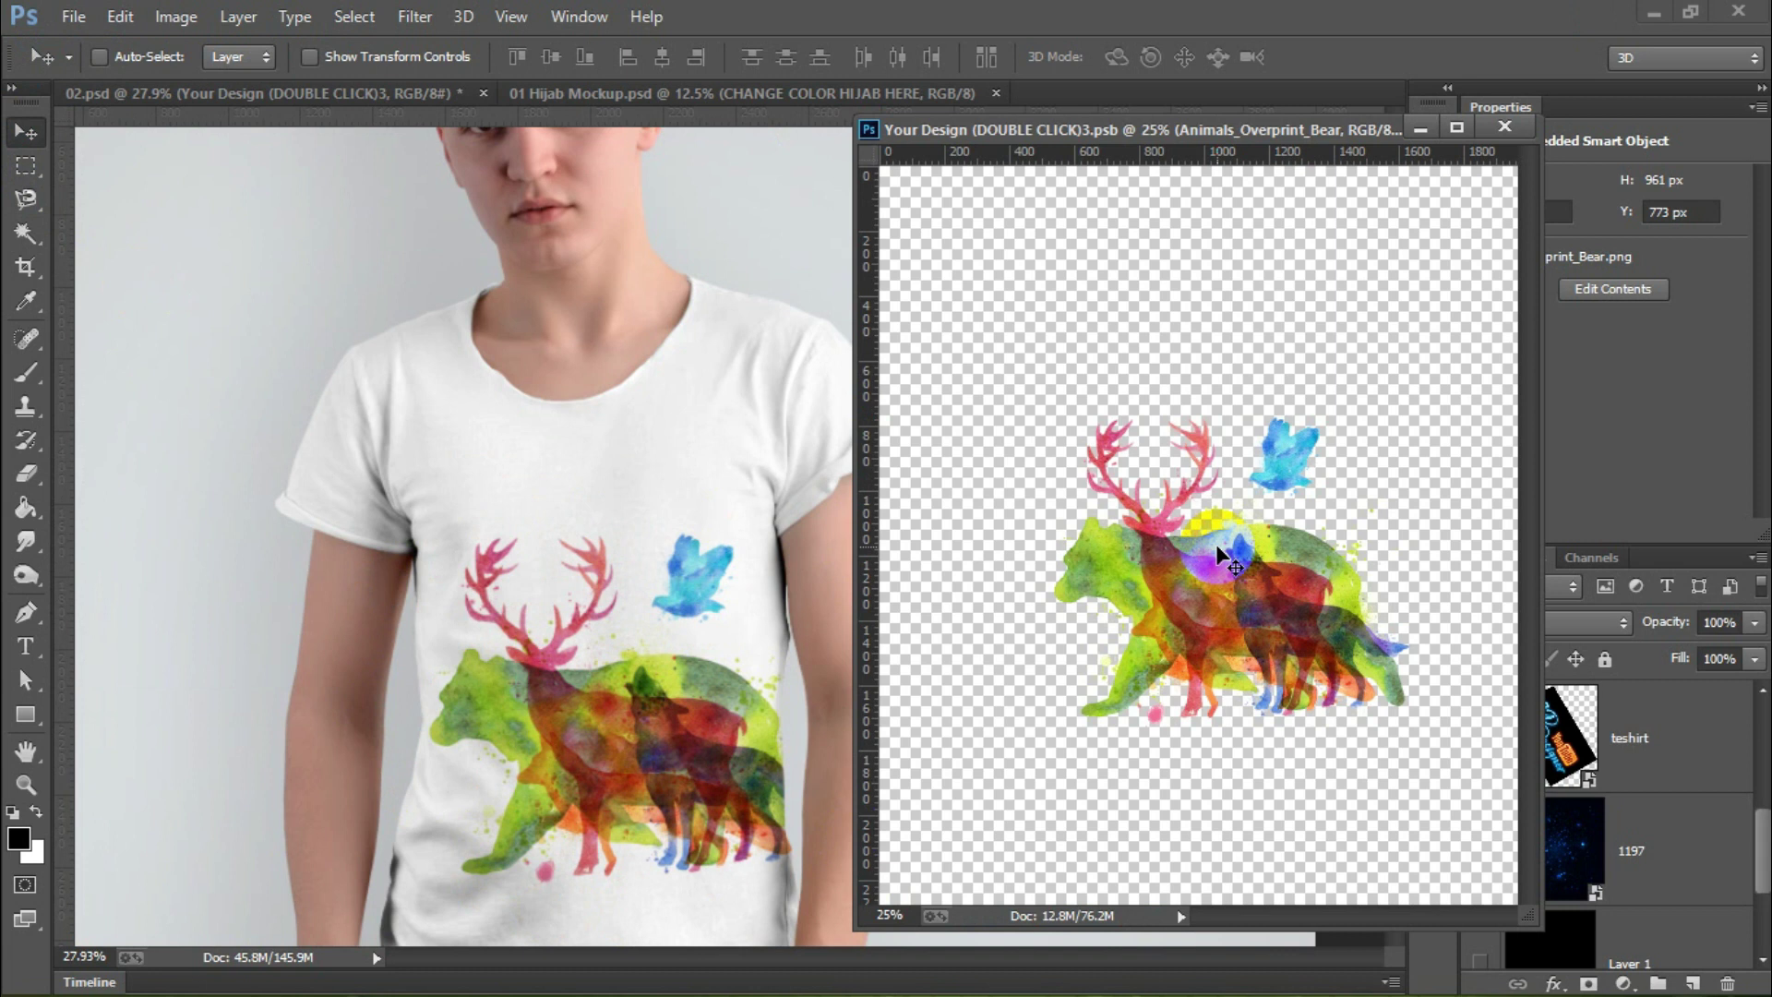
drag(1190, 129, 1144, 185)
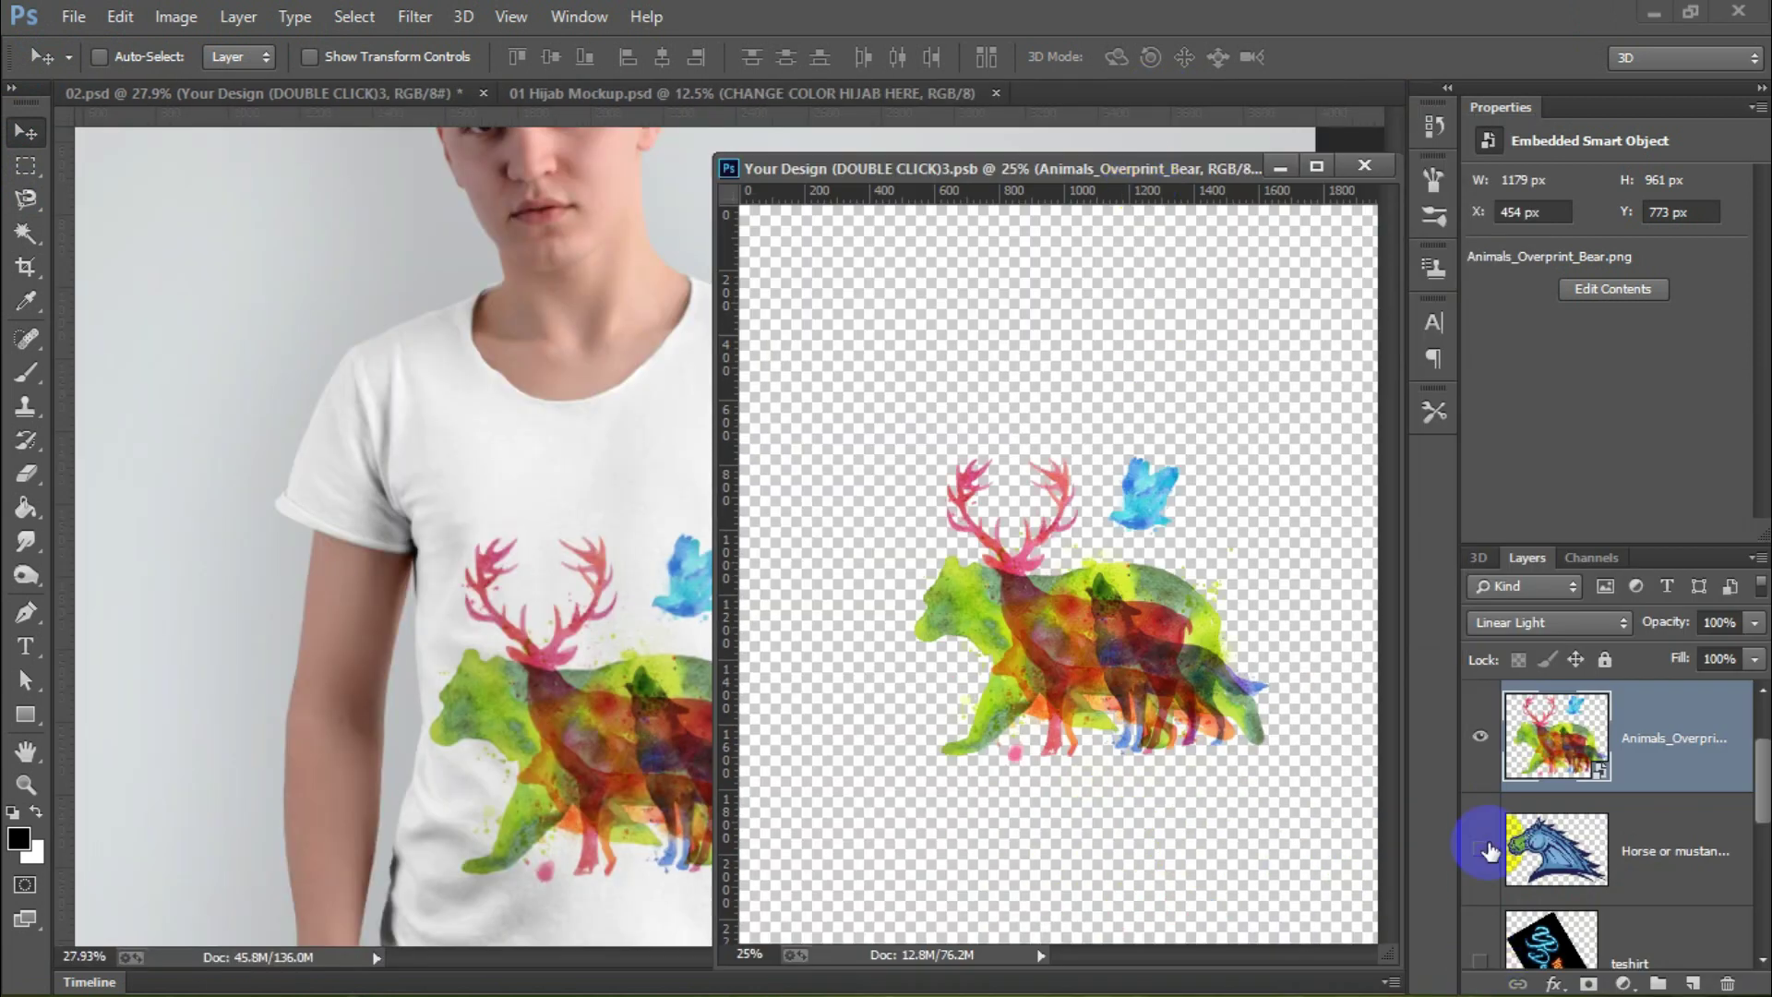
Step: Show the horse head graphic instead of the animals, adjust its fill and save
click(1479, 849)
click(1479, 736)
click(1675, 849)
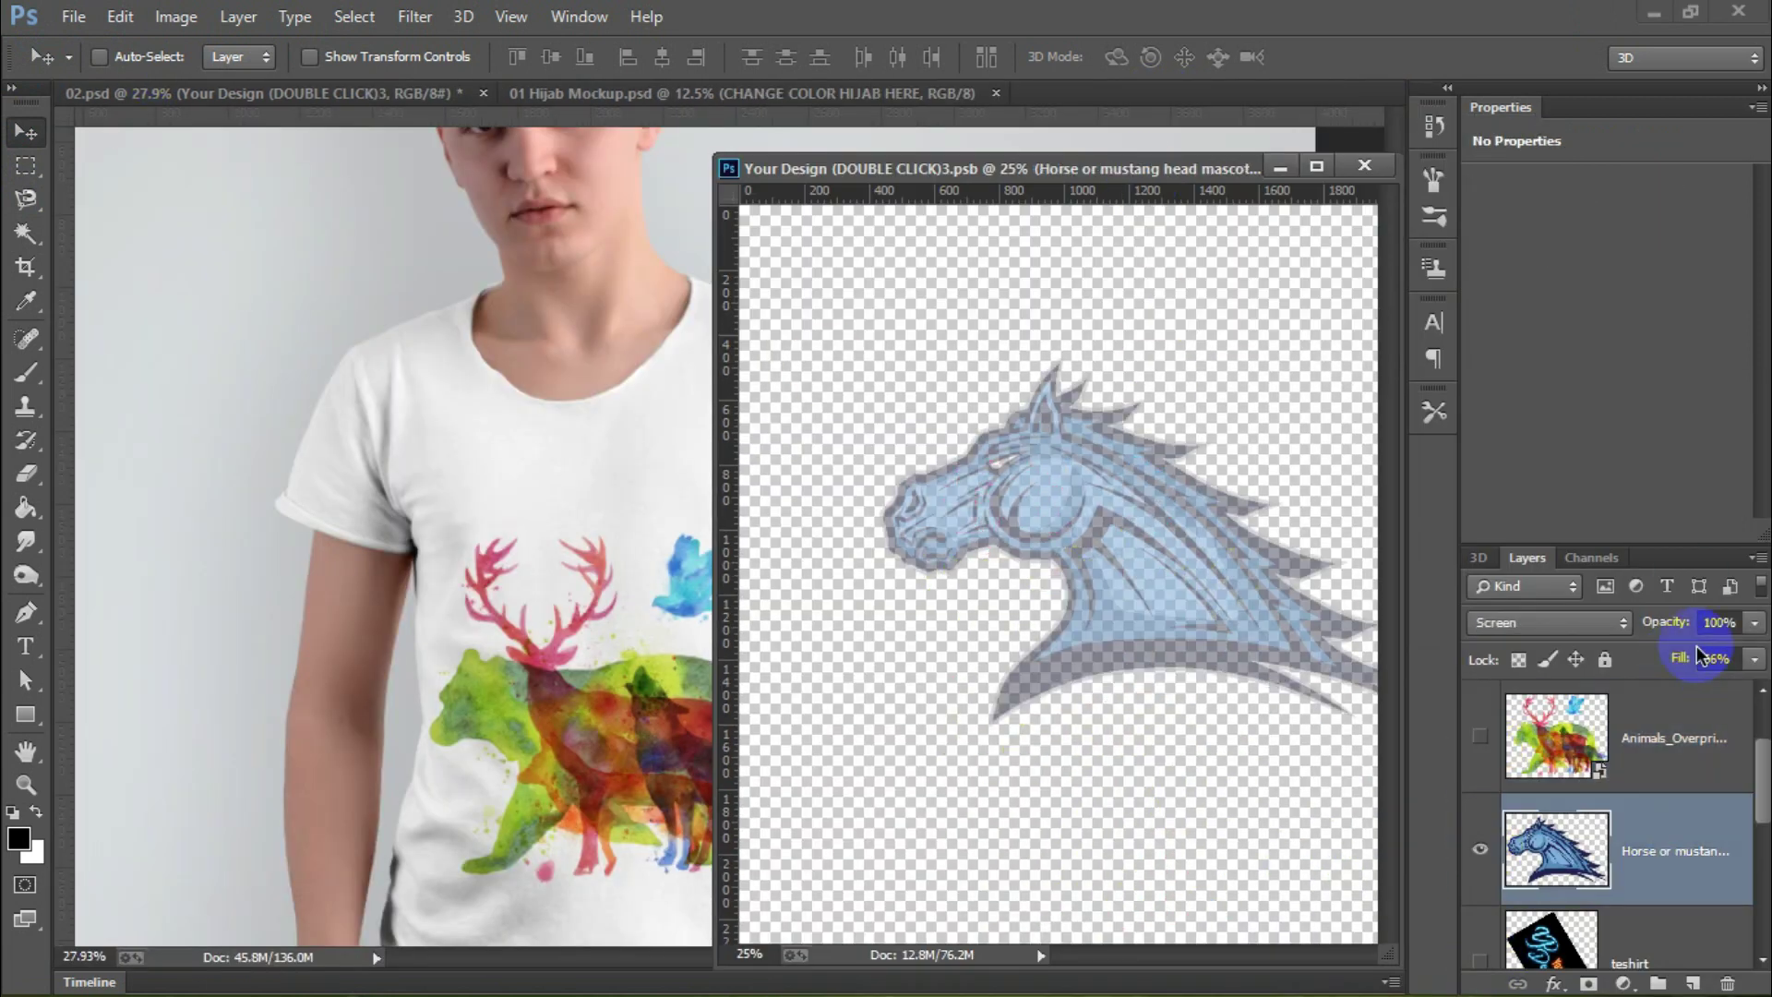
drag(1679, 658, 1735, 658)
click(73, 16)
click(107, 230)
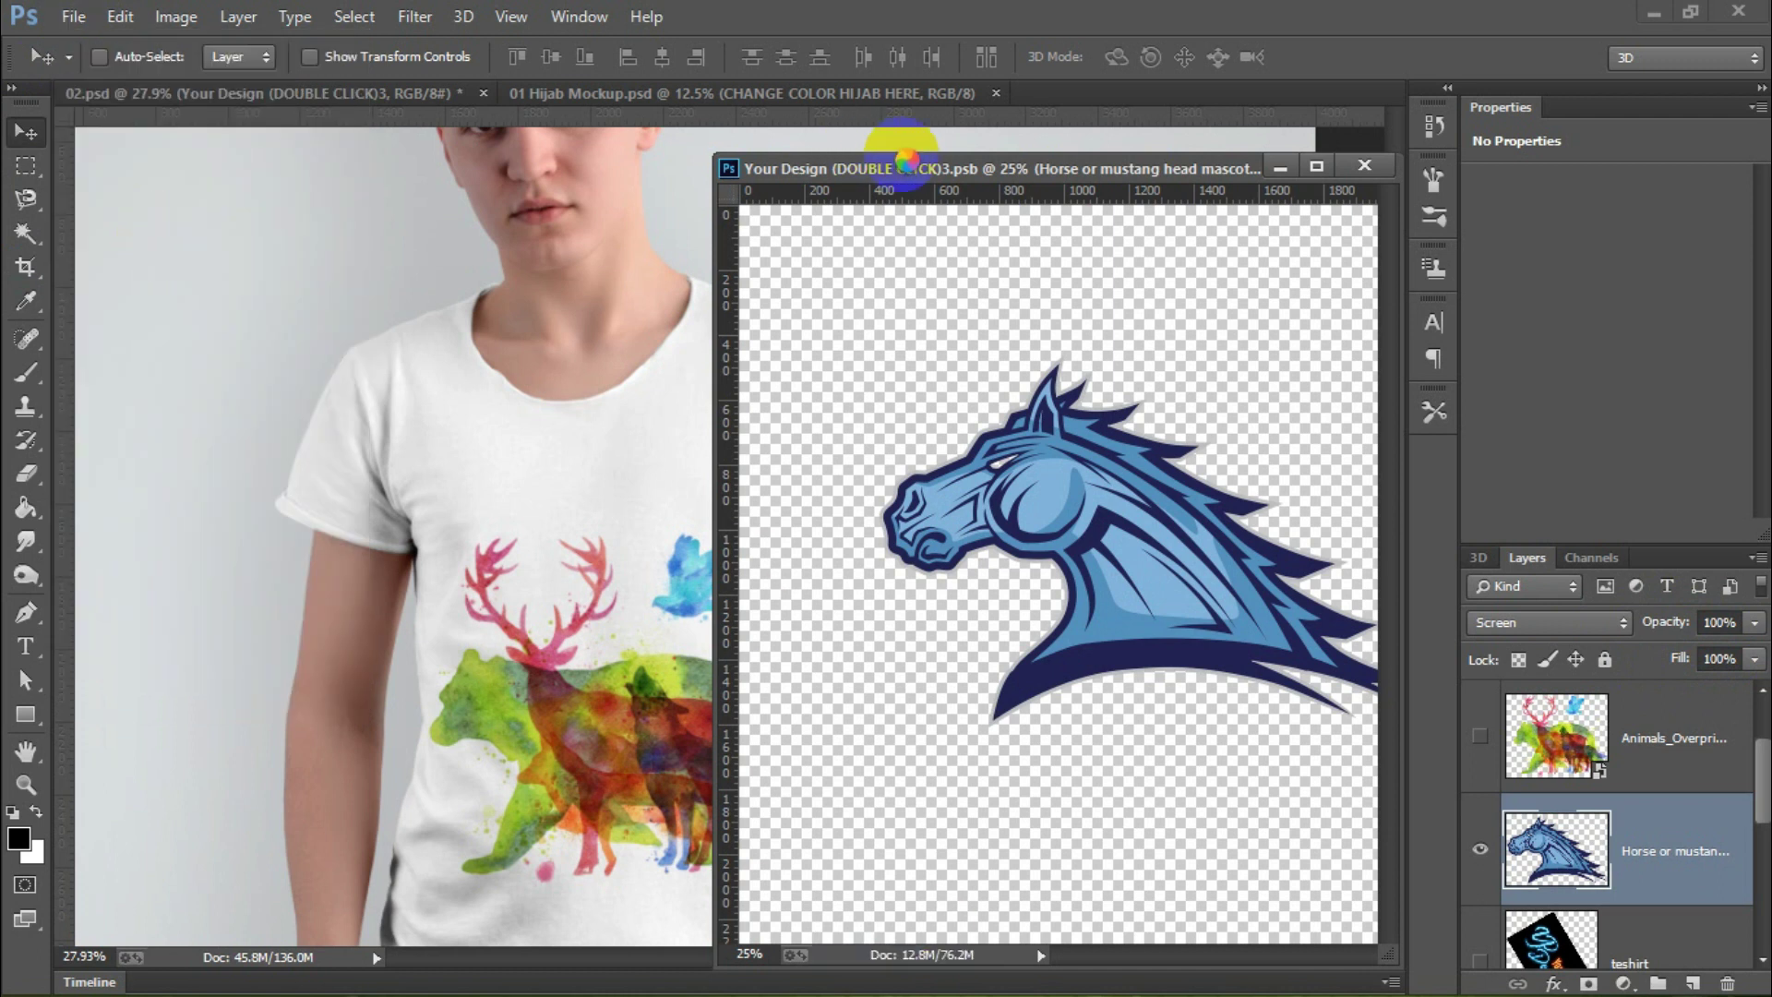
drag(909, 168, 961, 157)
Step: Hide the horse, show the animals and the 1197 starfield with Overlay blending, and save
click(1480, 849)
click(1480, 735)
scroll(1615, 831, down, 3)
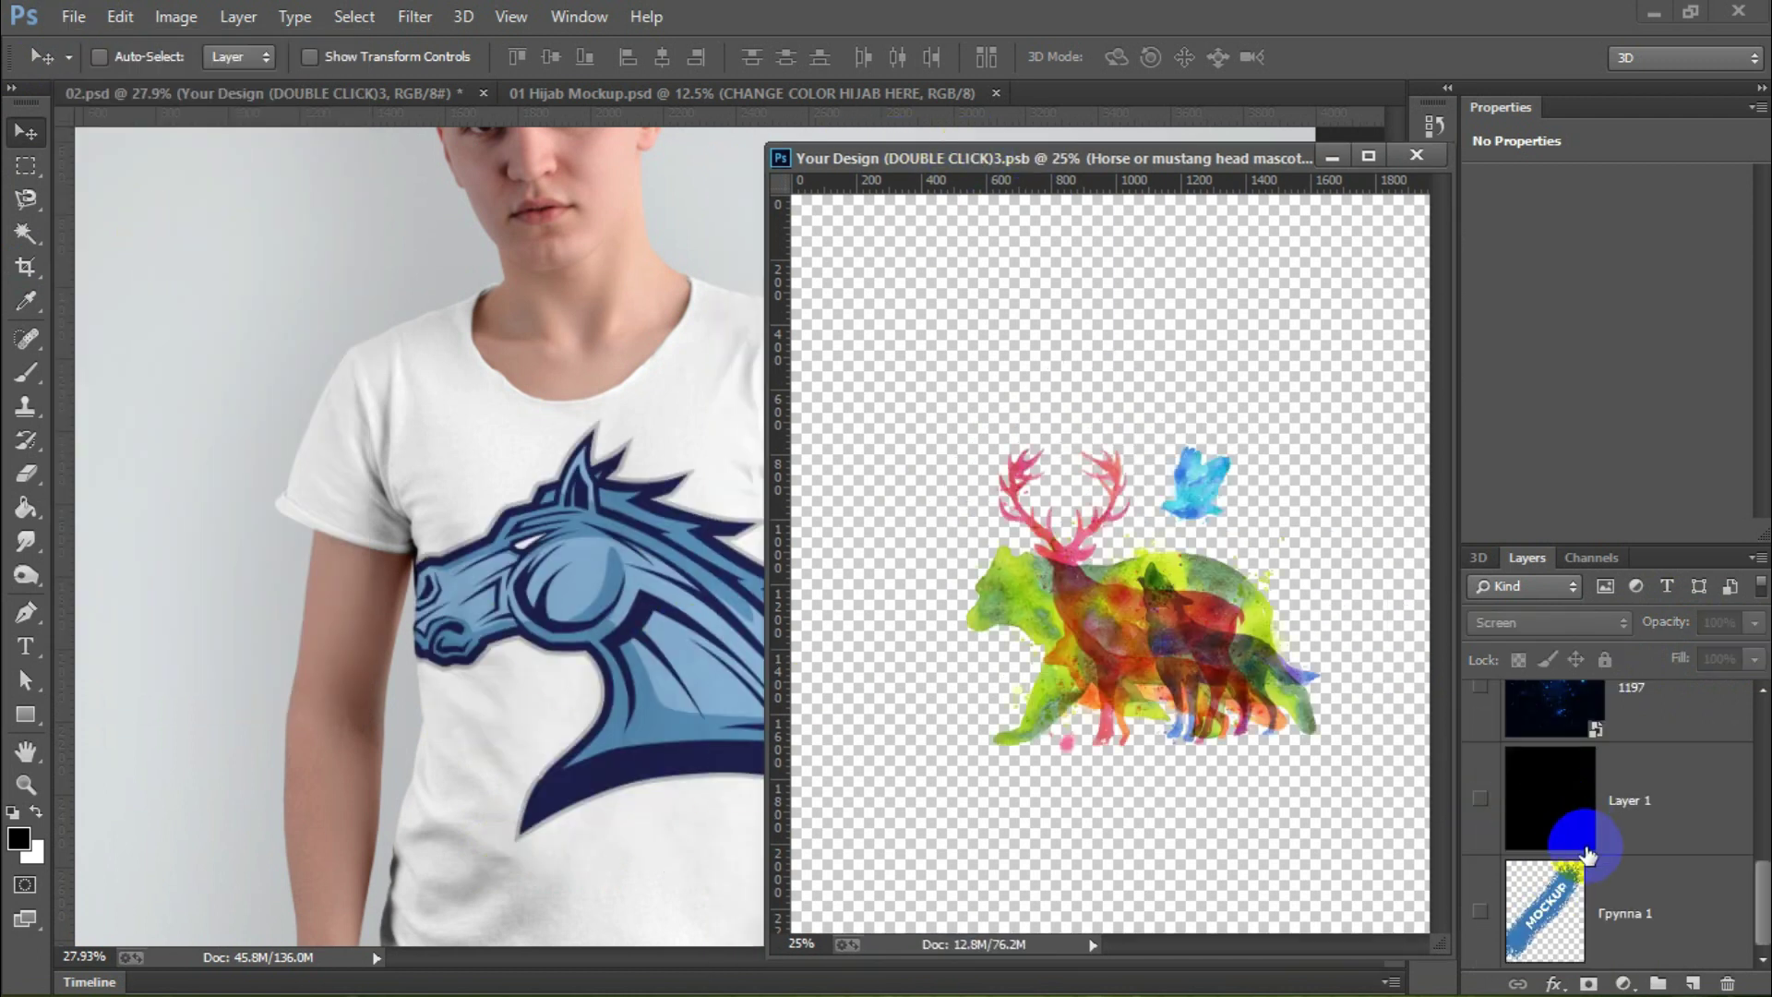
click(1642, 799)
click(1479, 799)
click(1550, 622)
click(1523, 326)
click(73, 16)
click(106, 230)
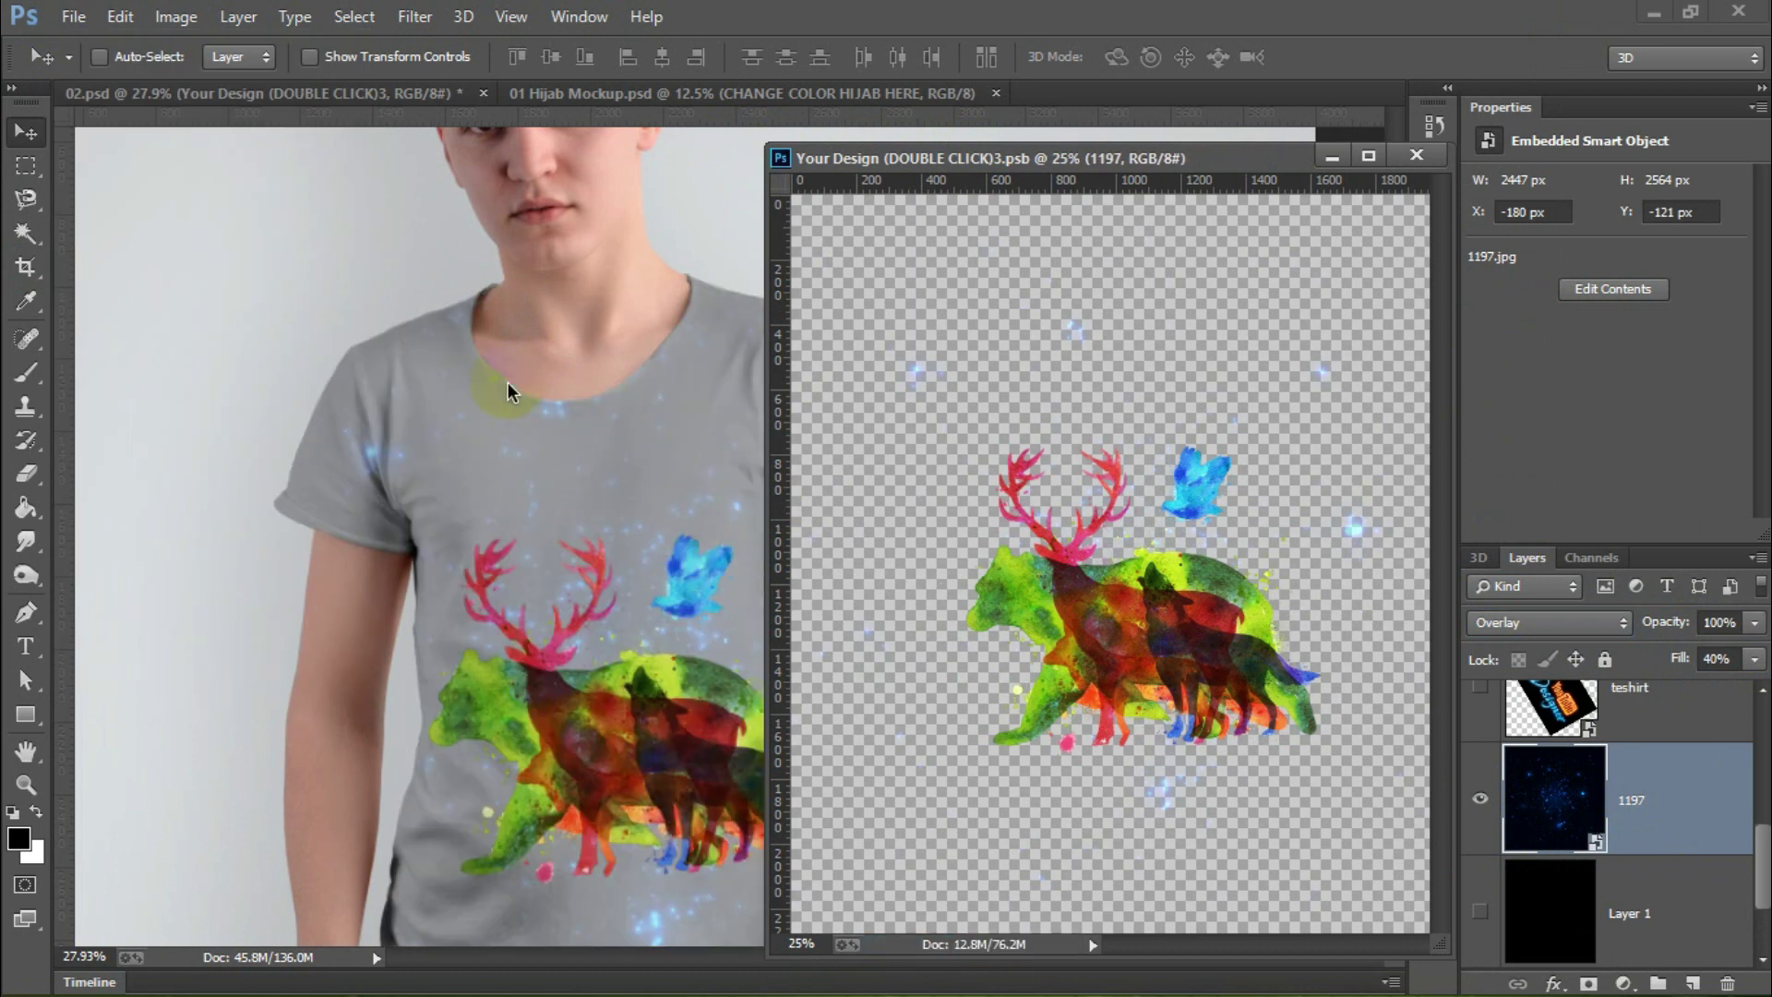
Step: Try Multiply and other blend modes on the starfield, then return it to Normal
click(1527, 624)
click(1542, 446)
click(1542, 624)
click(1495, 87)
click(1510, 625)
click(1515, 376)
click(1532, 624)
click(1513, 347)
click(1544, 621)
click(1593, 831)
Step: Try Soft Light at 100% fill, switch the starfield to Luminosity, and close the design choosing No
click(1550, 622)
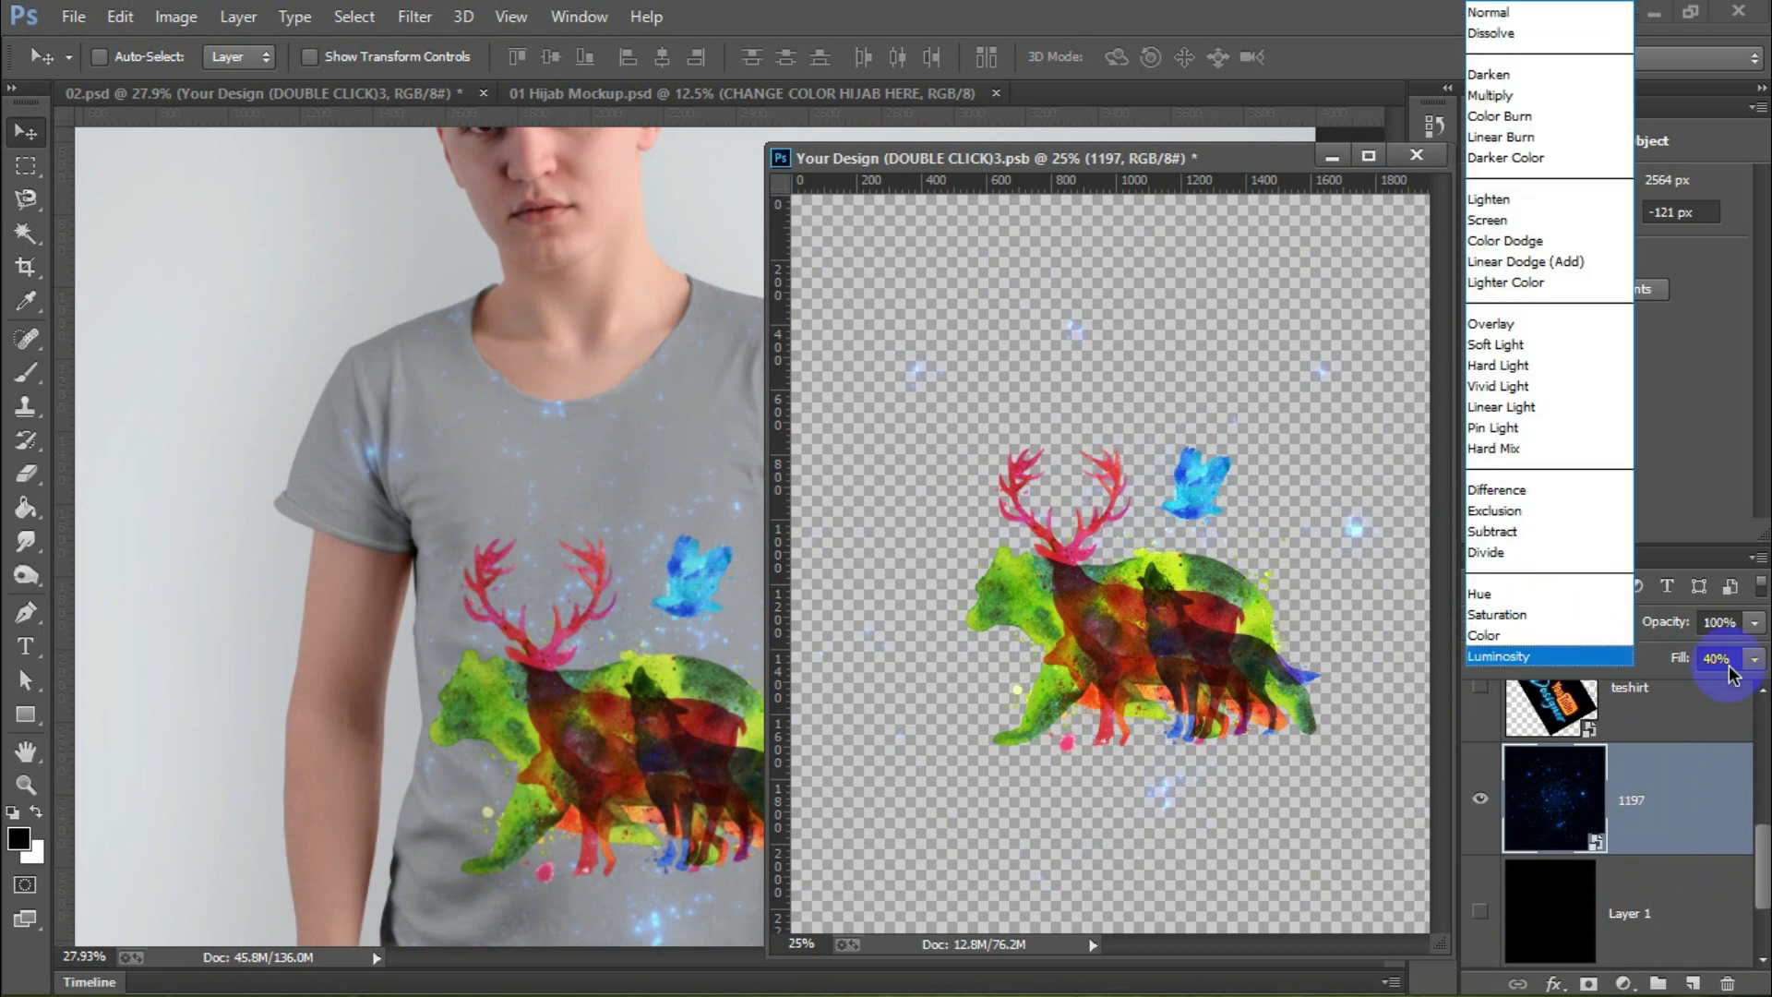
click(1514, 657)
click(1532, 622)
click(1514, 382)
click(1513, 622)
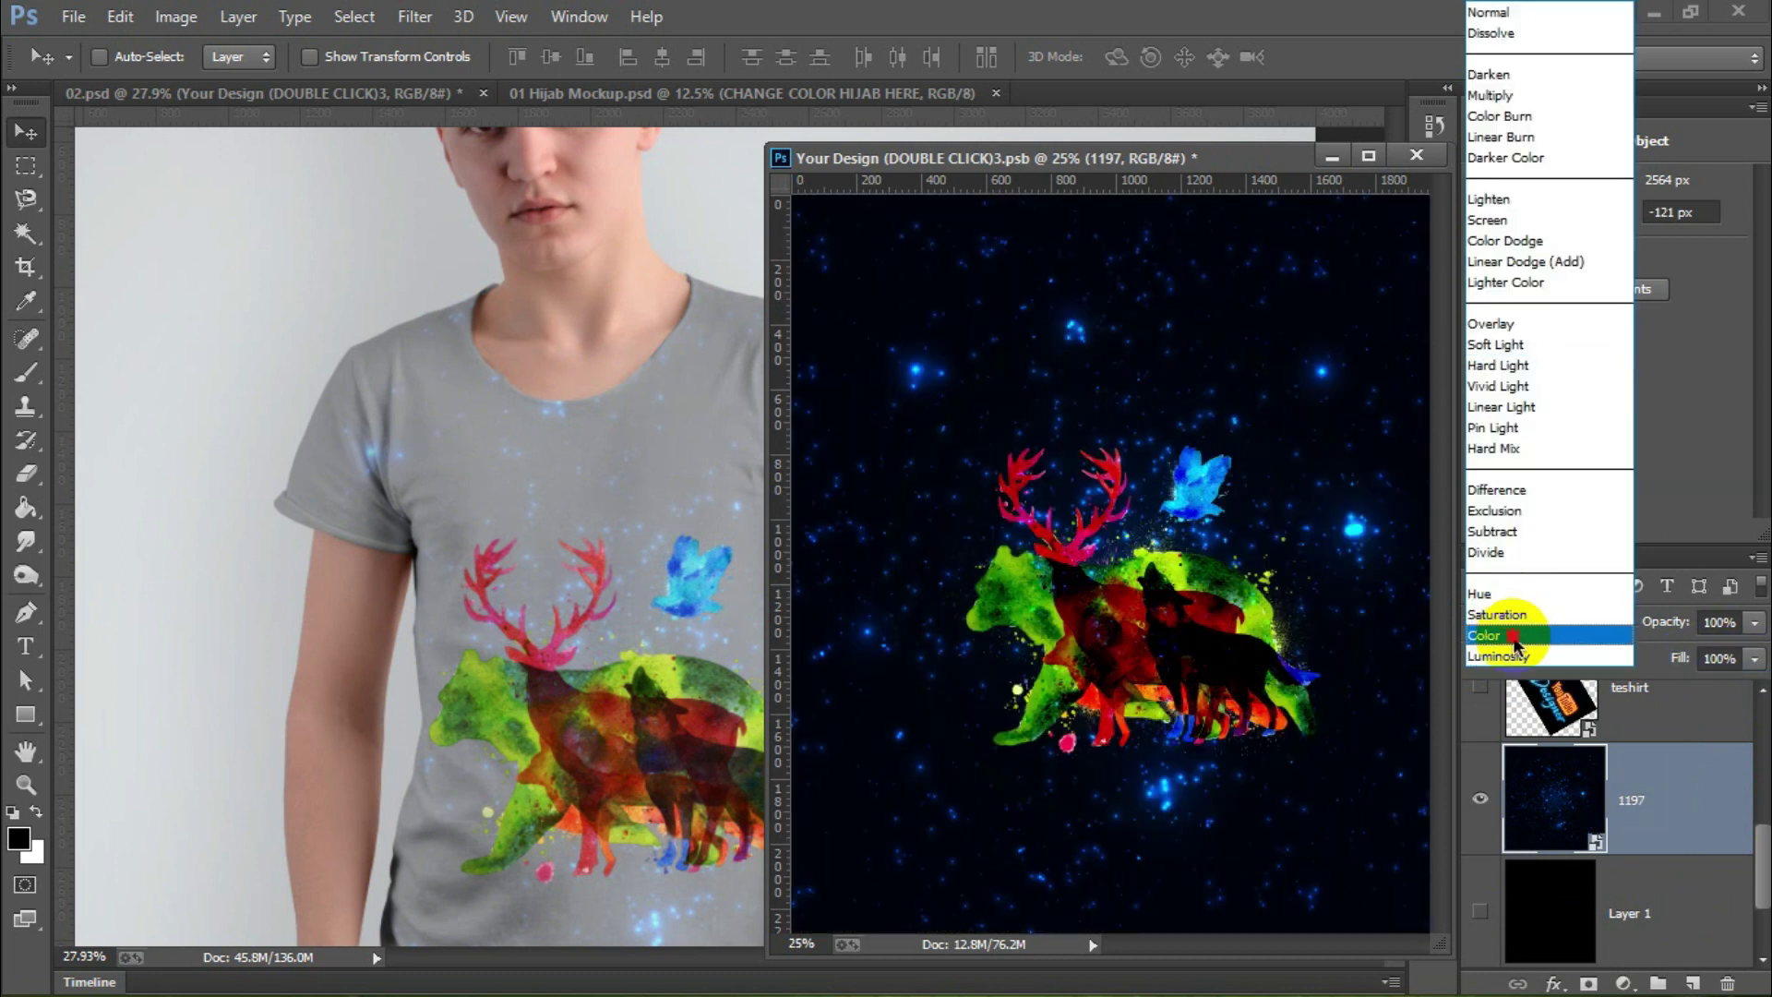
click(1504, 664)
click(1416, 154)
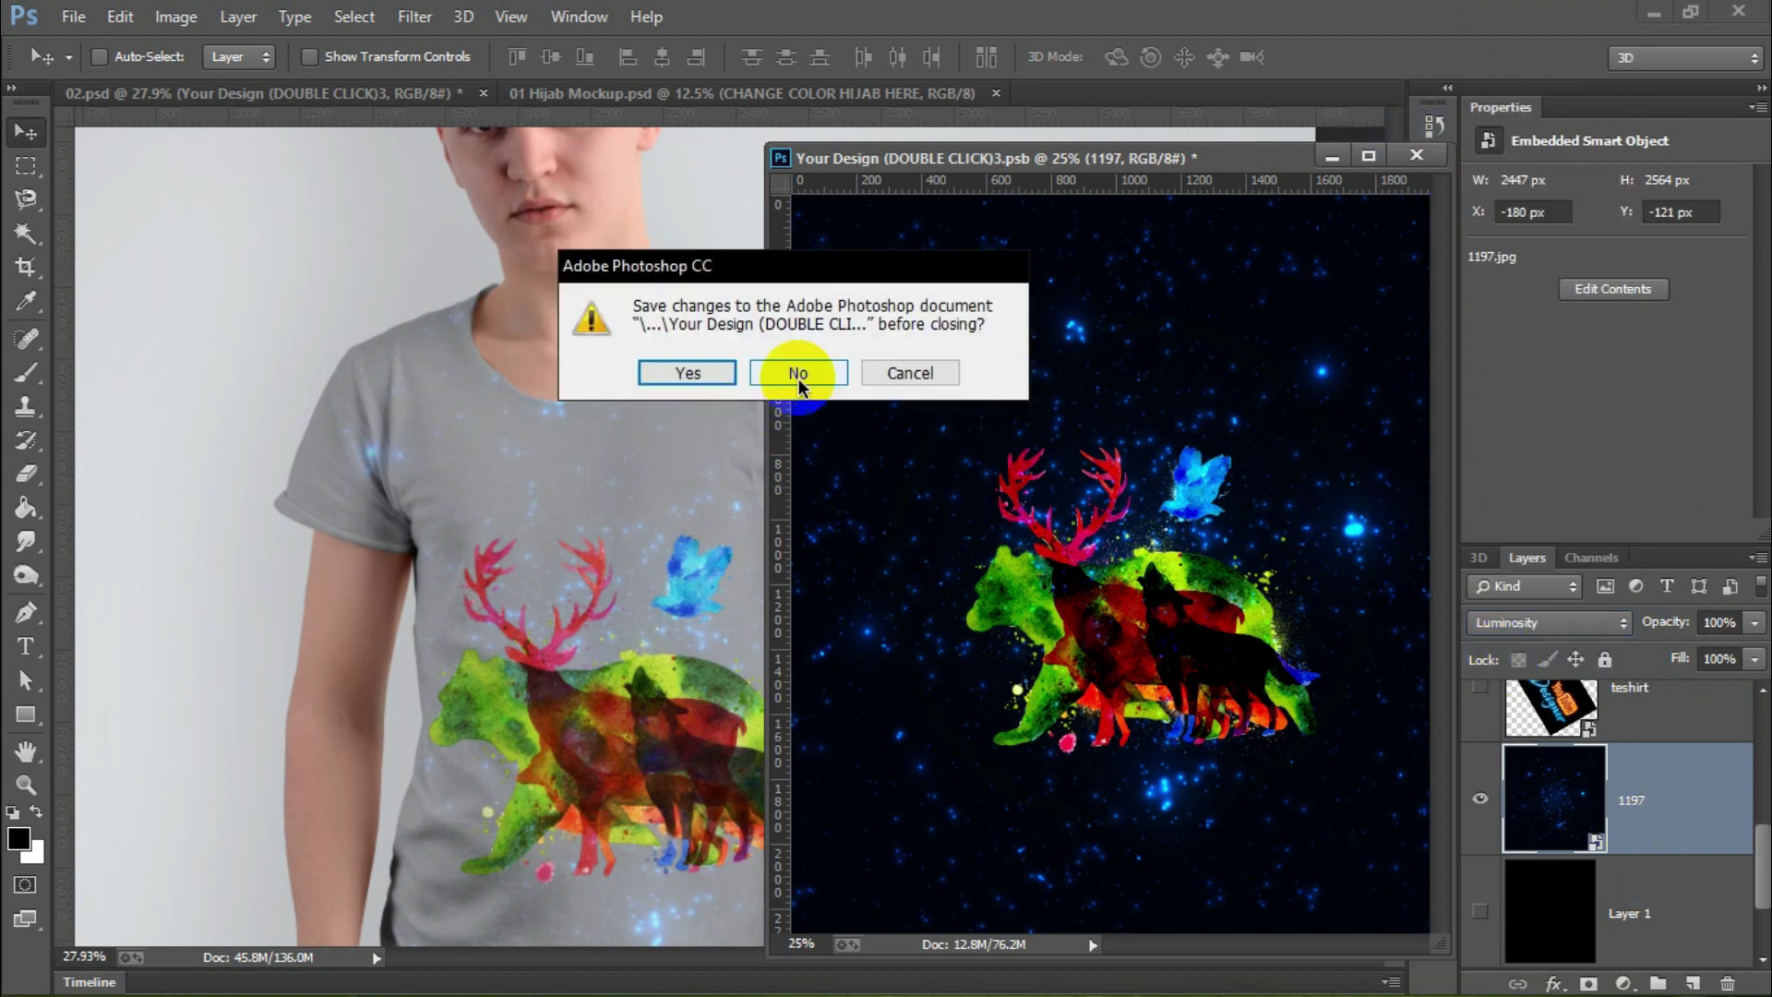
click(794, 374)
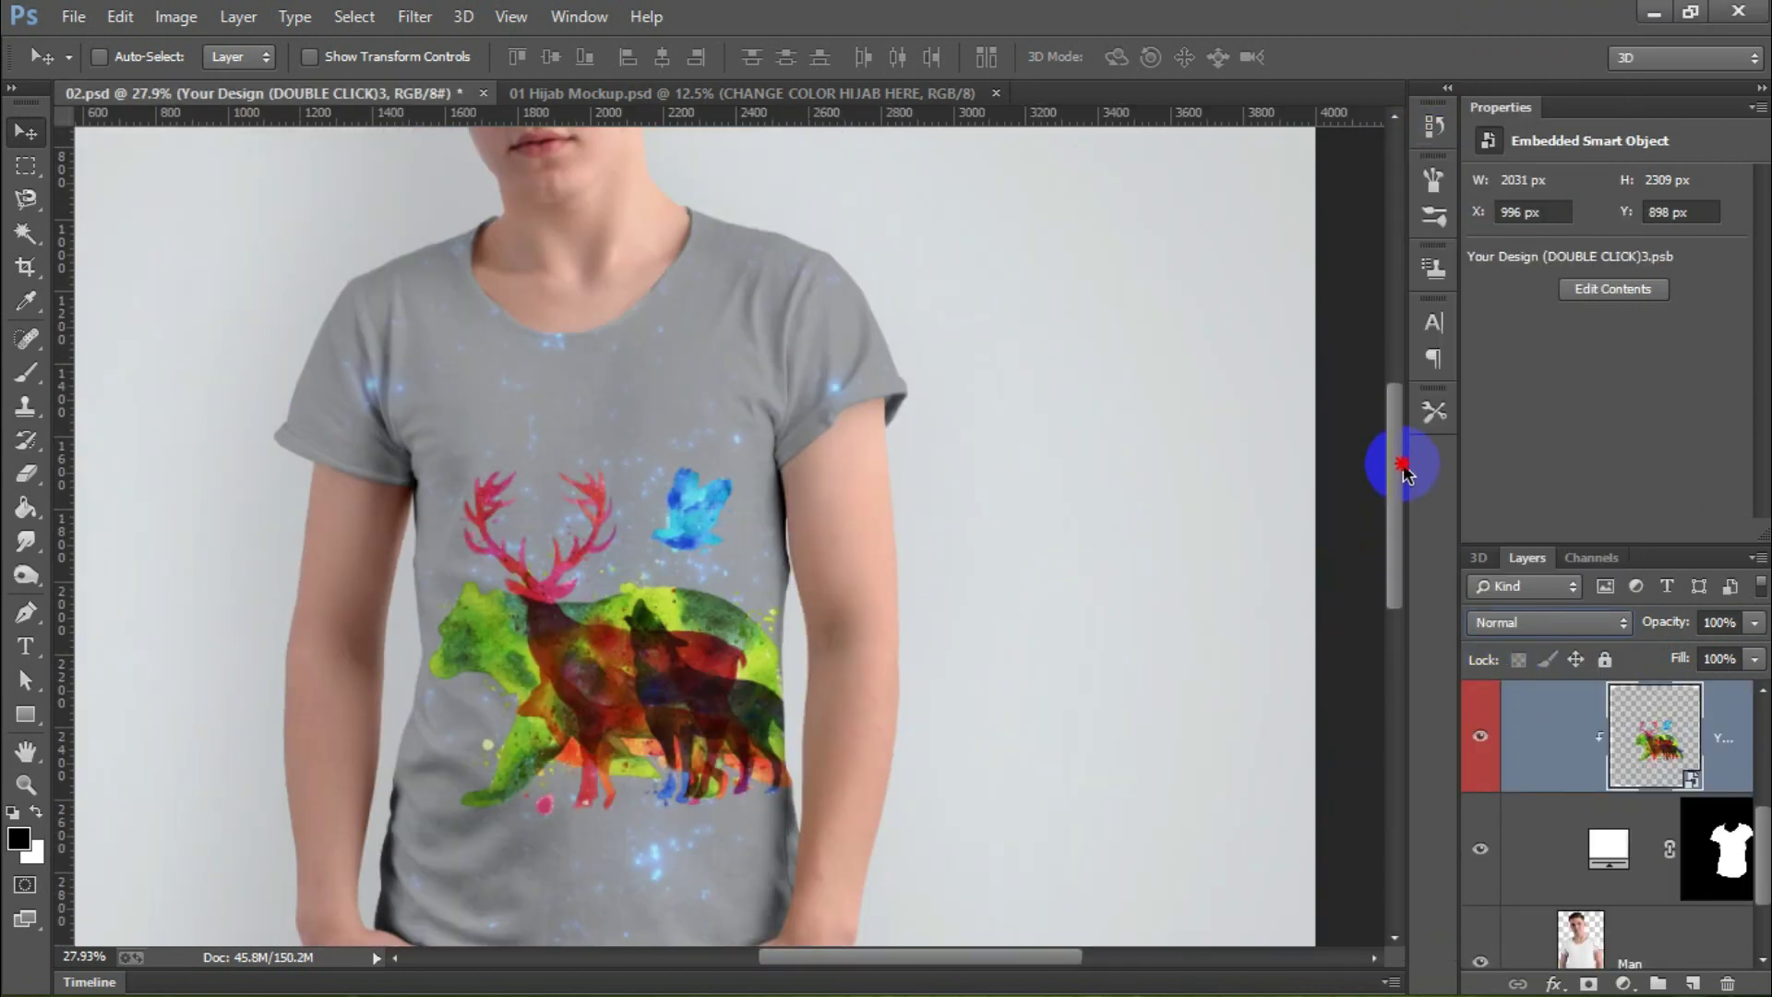
Step: Try red and other hues on the Color T-Shirt fill, then set it to black 000000
double_click(1607, 847)
drag(1140, 539, 1574, 285)
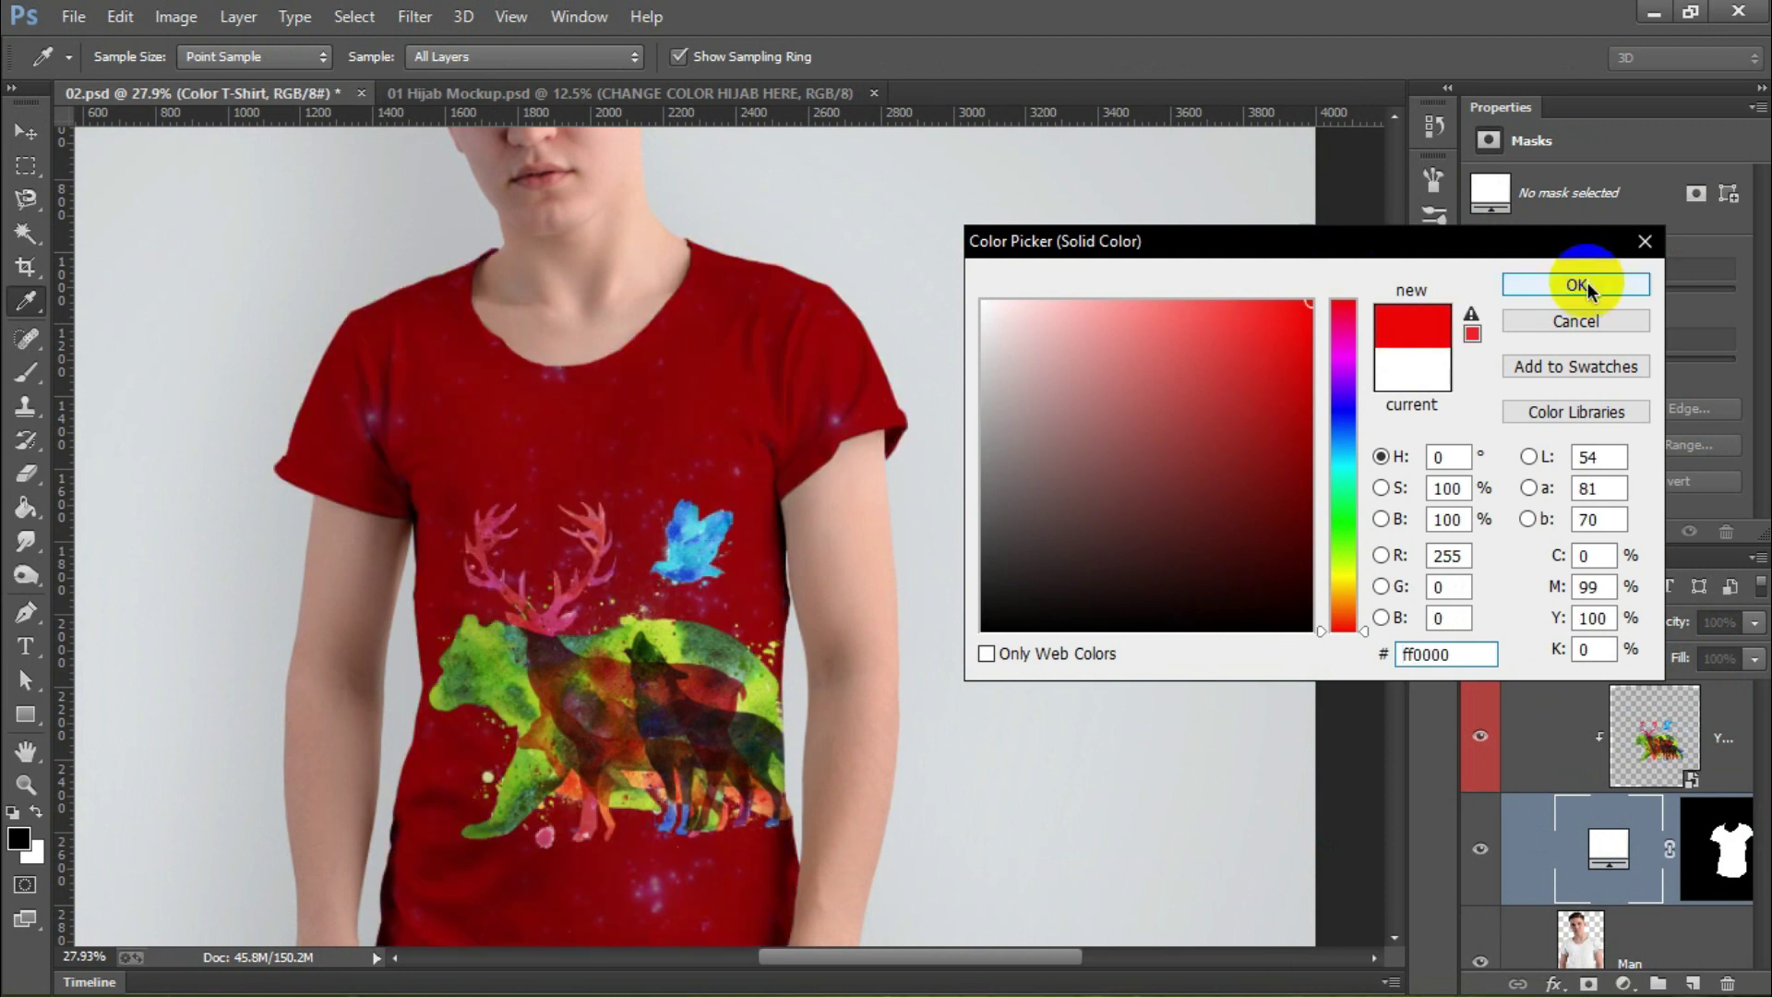
mouse_move(1345, 452)
mouse_down()
mouse_move(1338, 369)
mouse_move(1343, 556)
mouse_move(1343, 452)
mouse_up()
mouse_move(969, 245)
mouse_down()
mouse_move(1015, 438)
mouse_move(960, 621)
mouse_up()
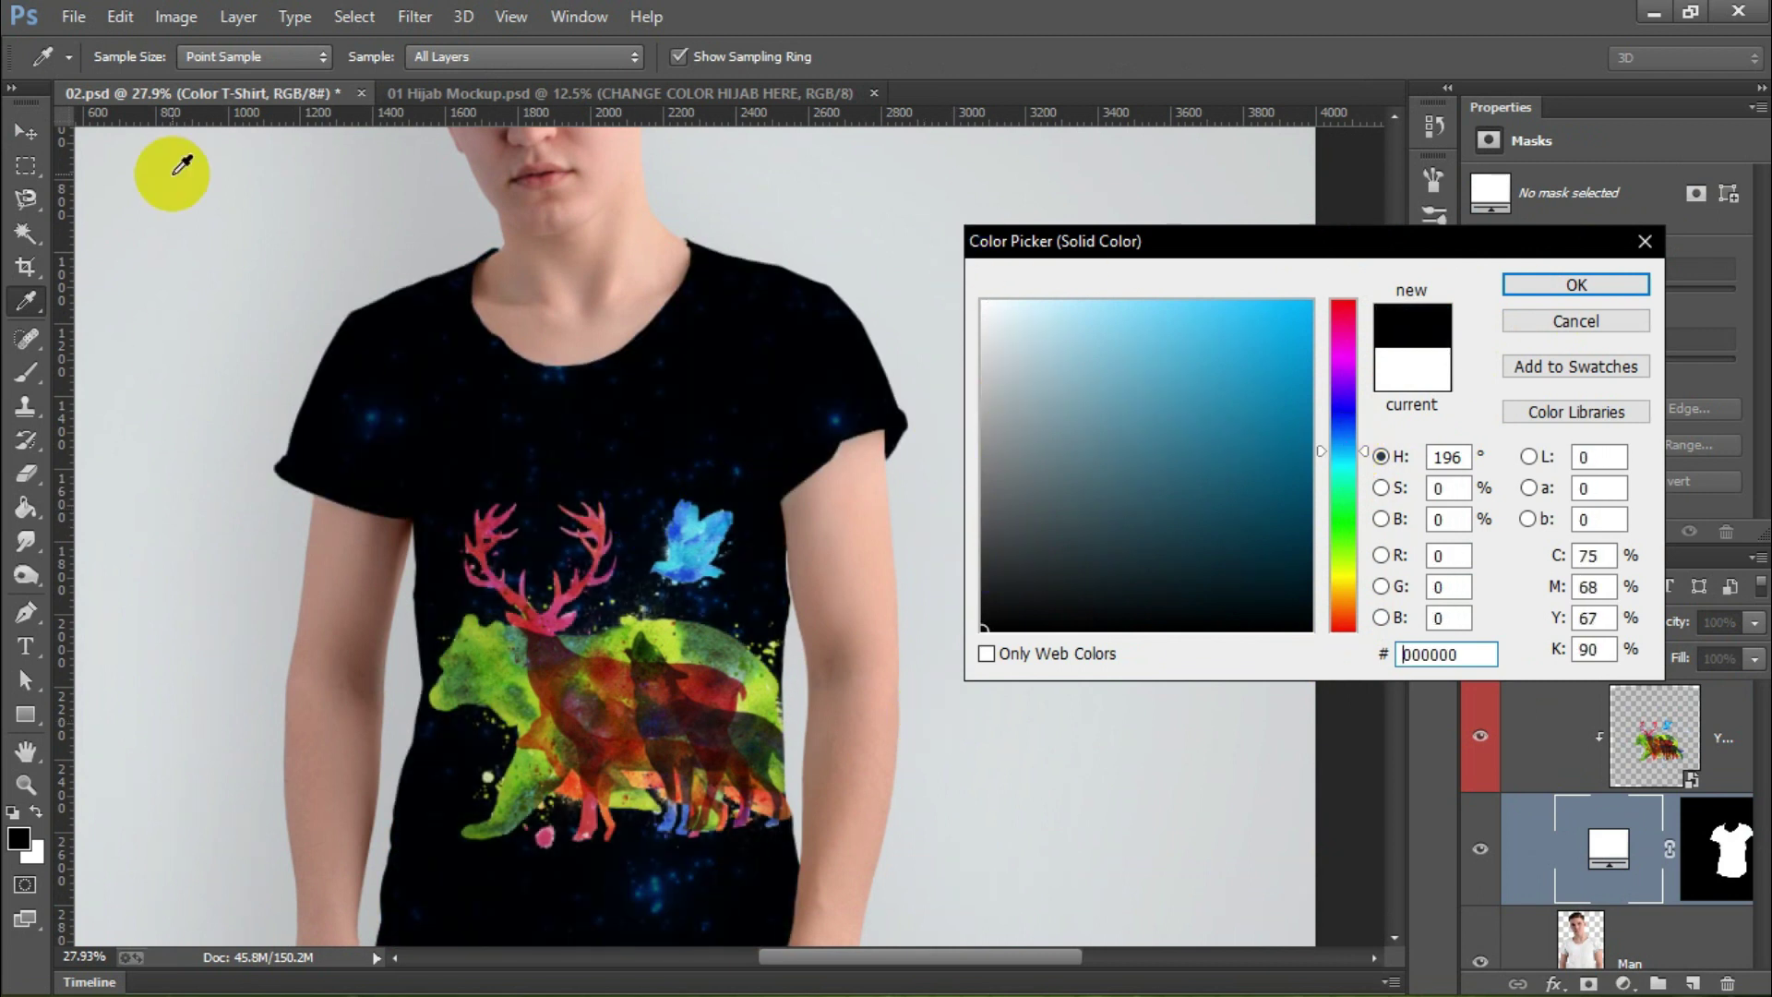
click(539, 363)
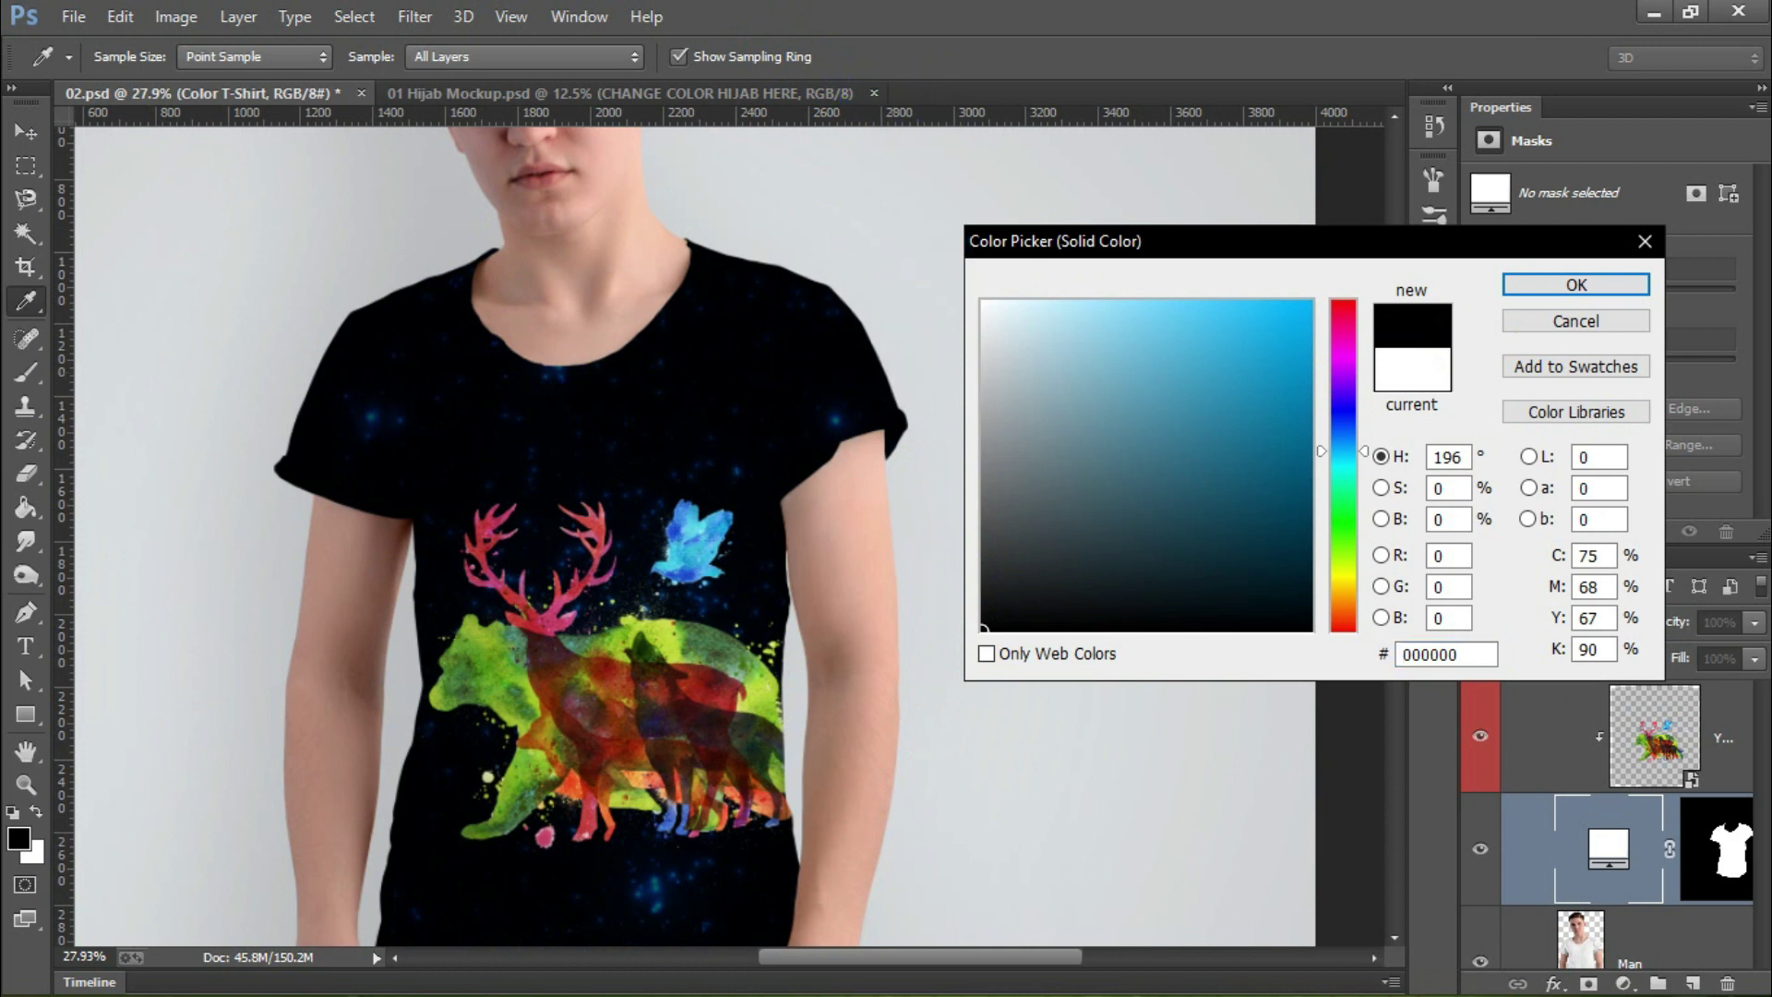
click(1576, 321)
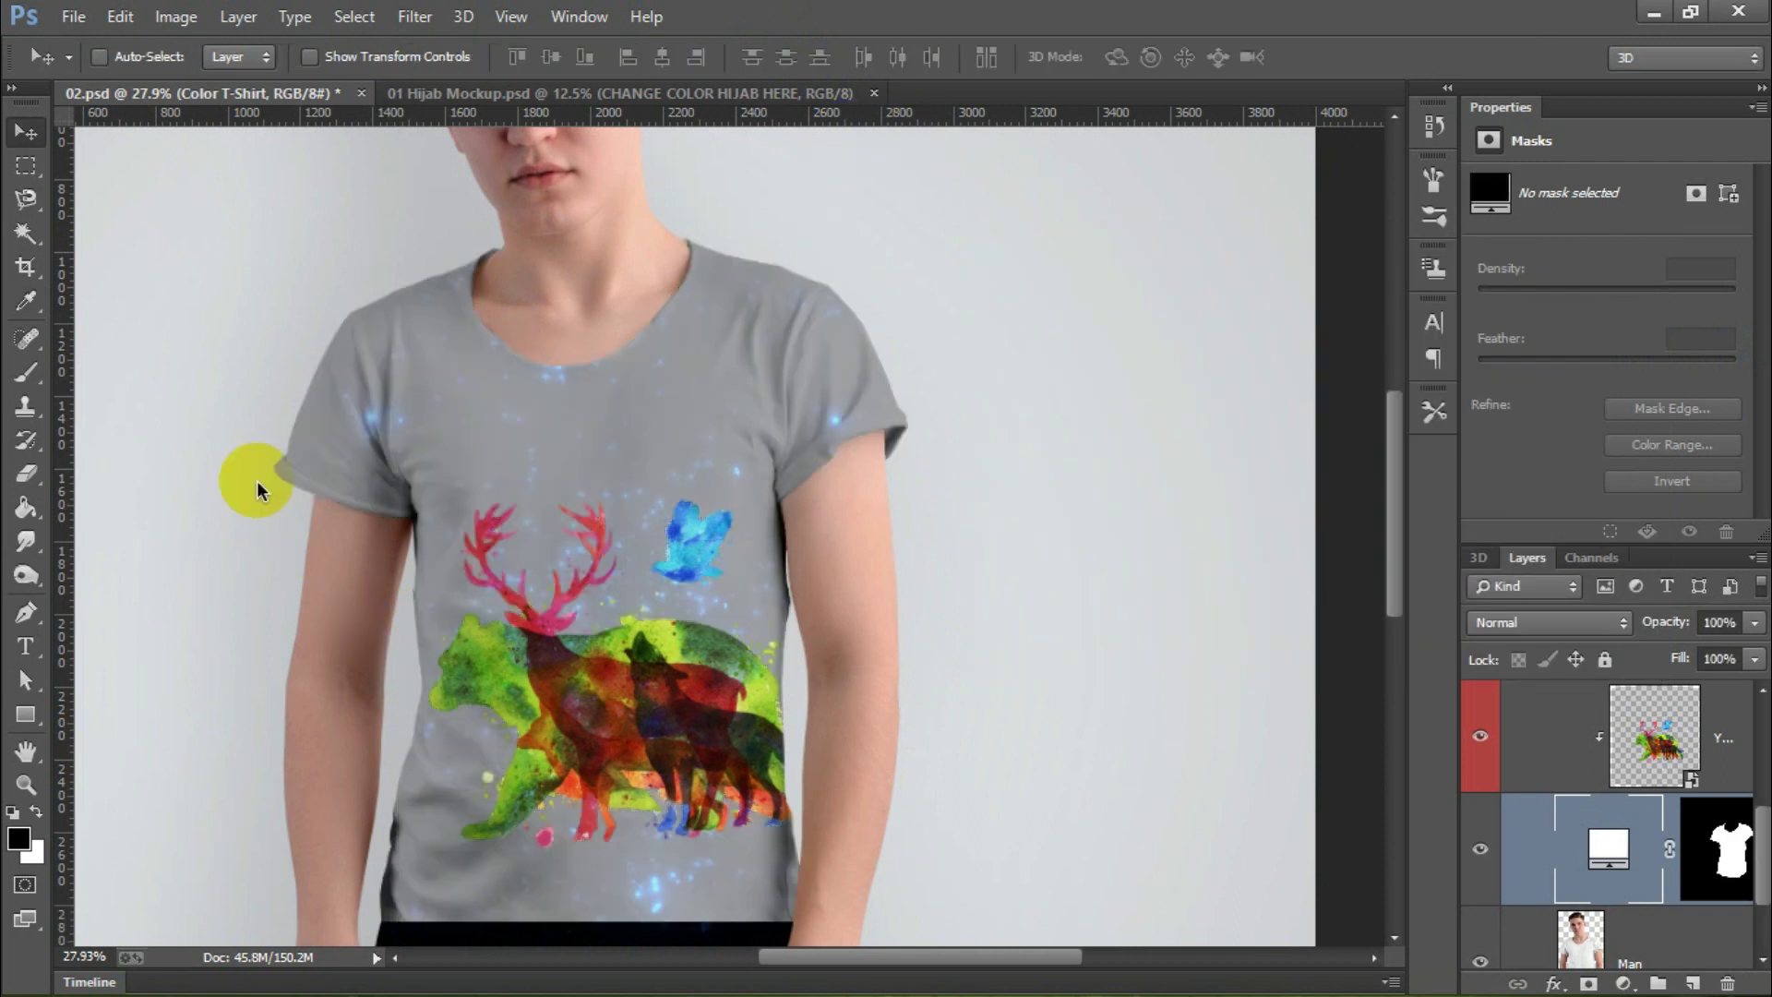
double_click(1596, 855)
drag(1025, 618, 949, 664)
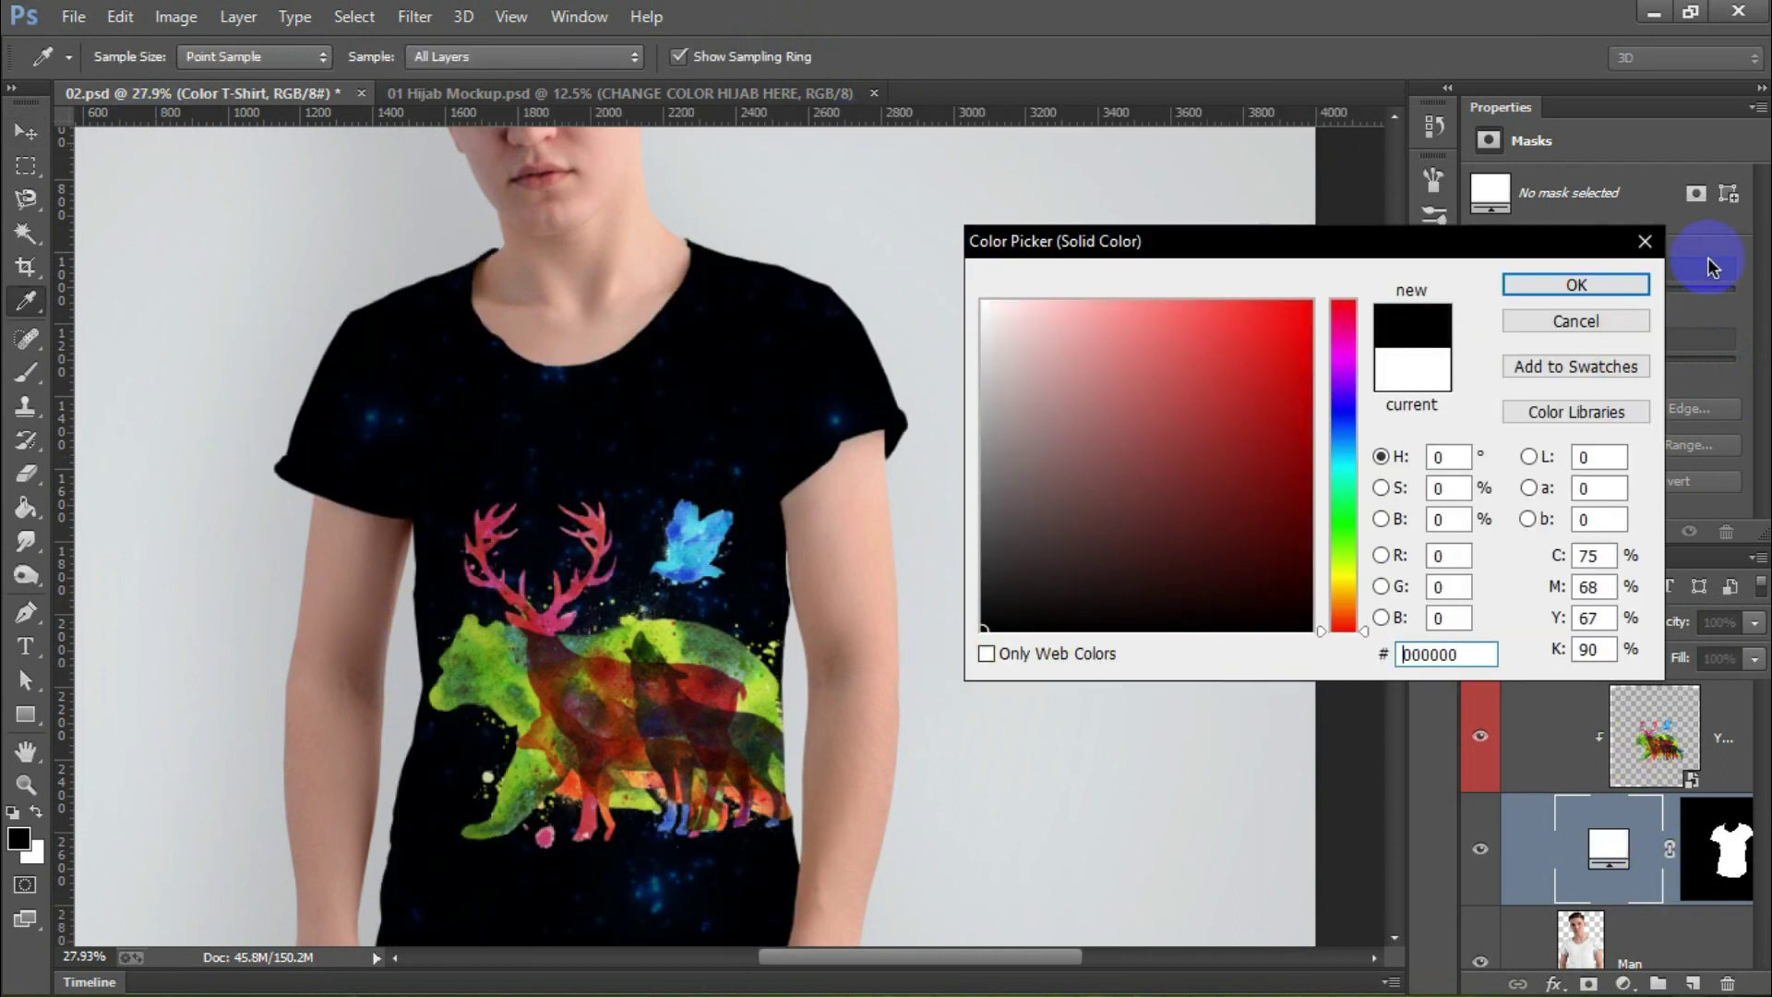
click(1576, 284)
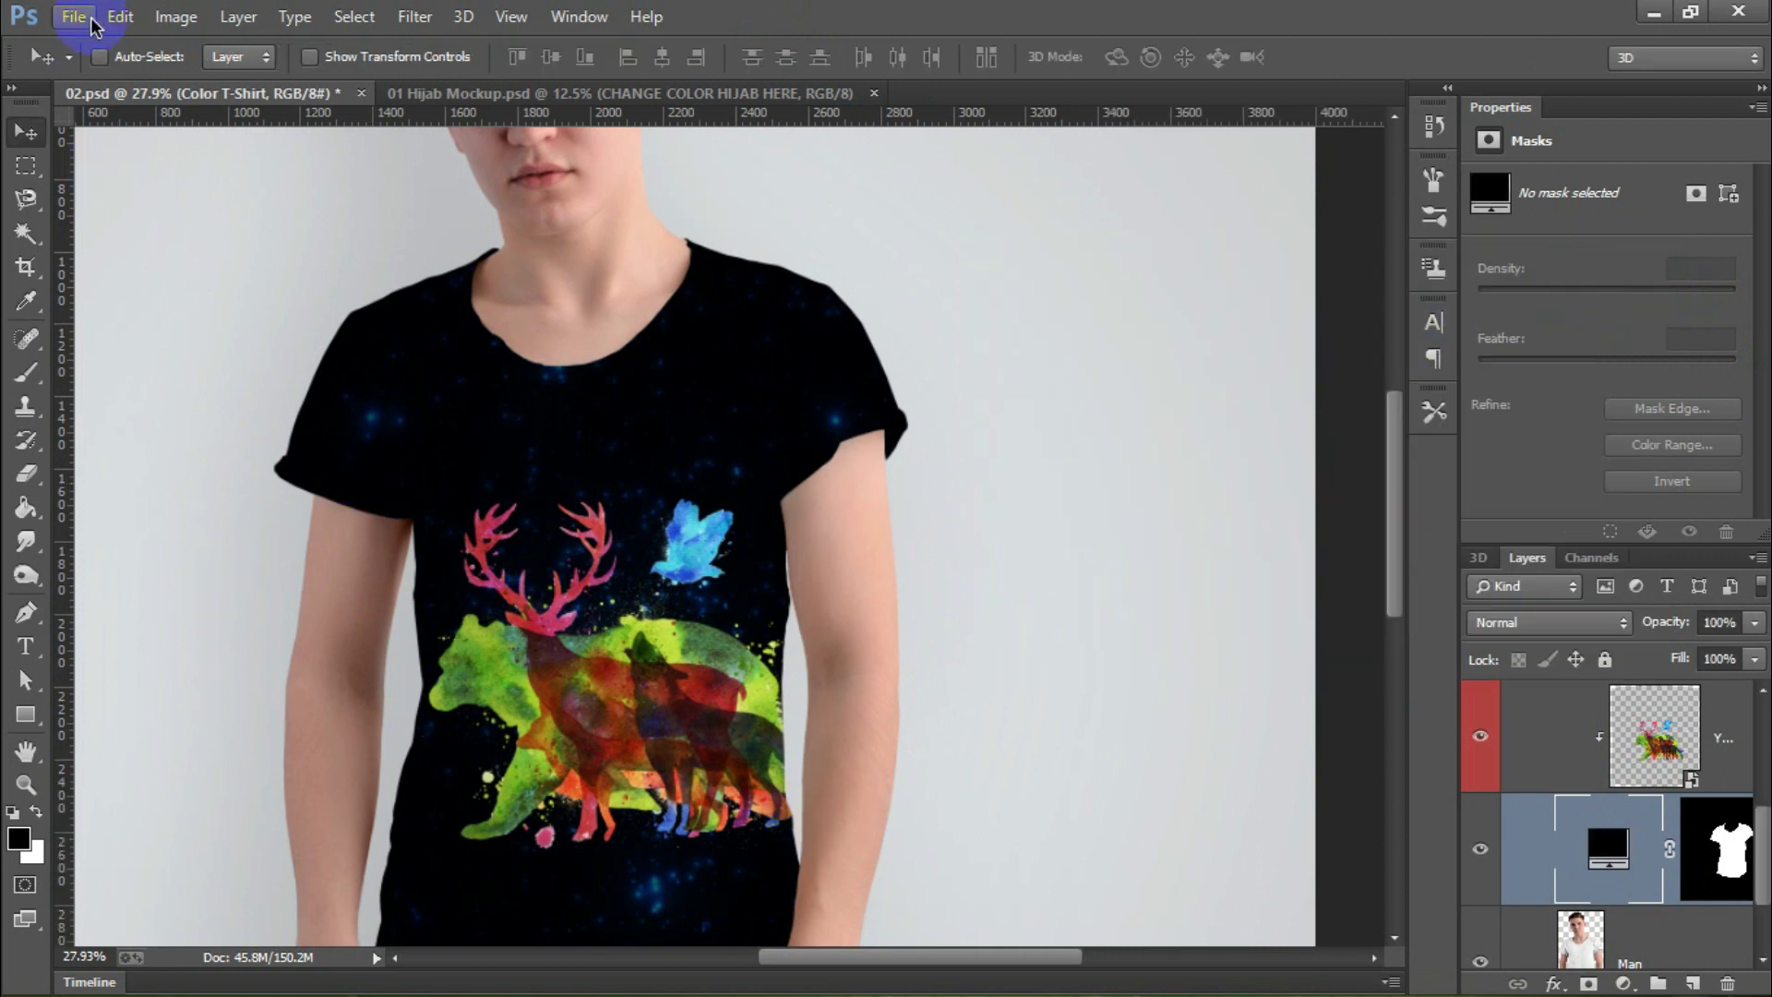
Step: Open Save for Web with JPEG Very High at 4000×4000 and bring up the save dialog
click(74, 17)
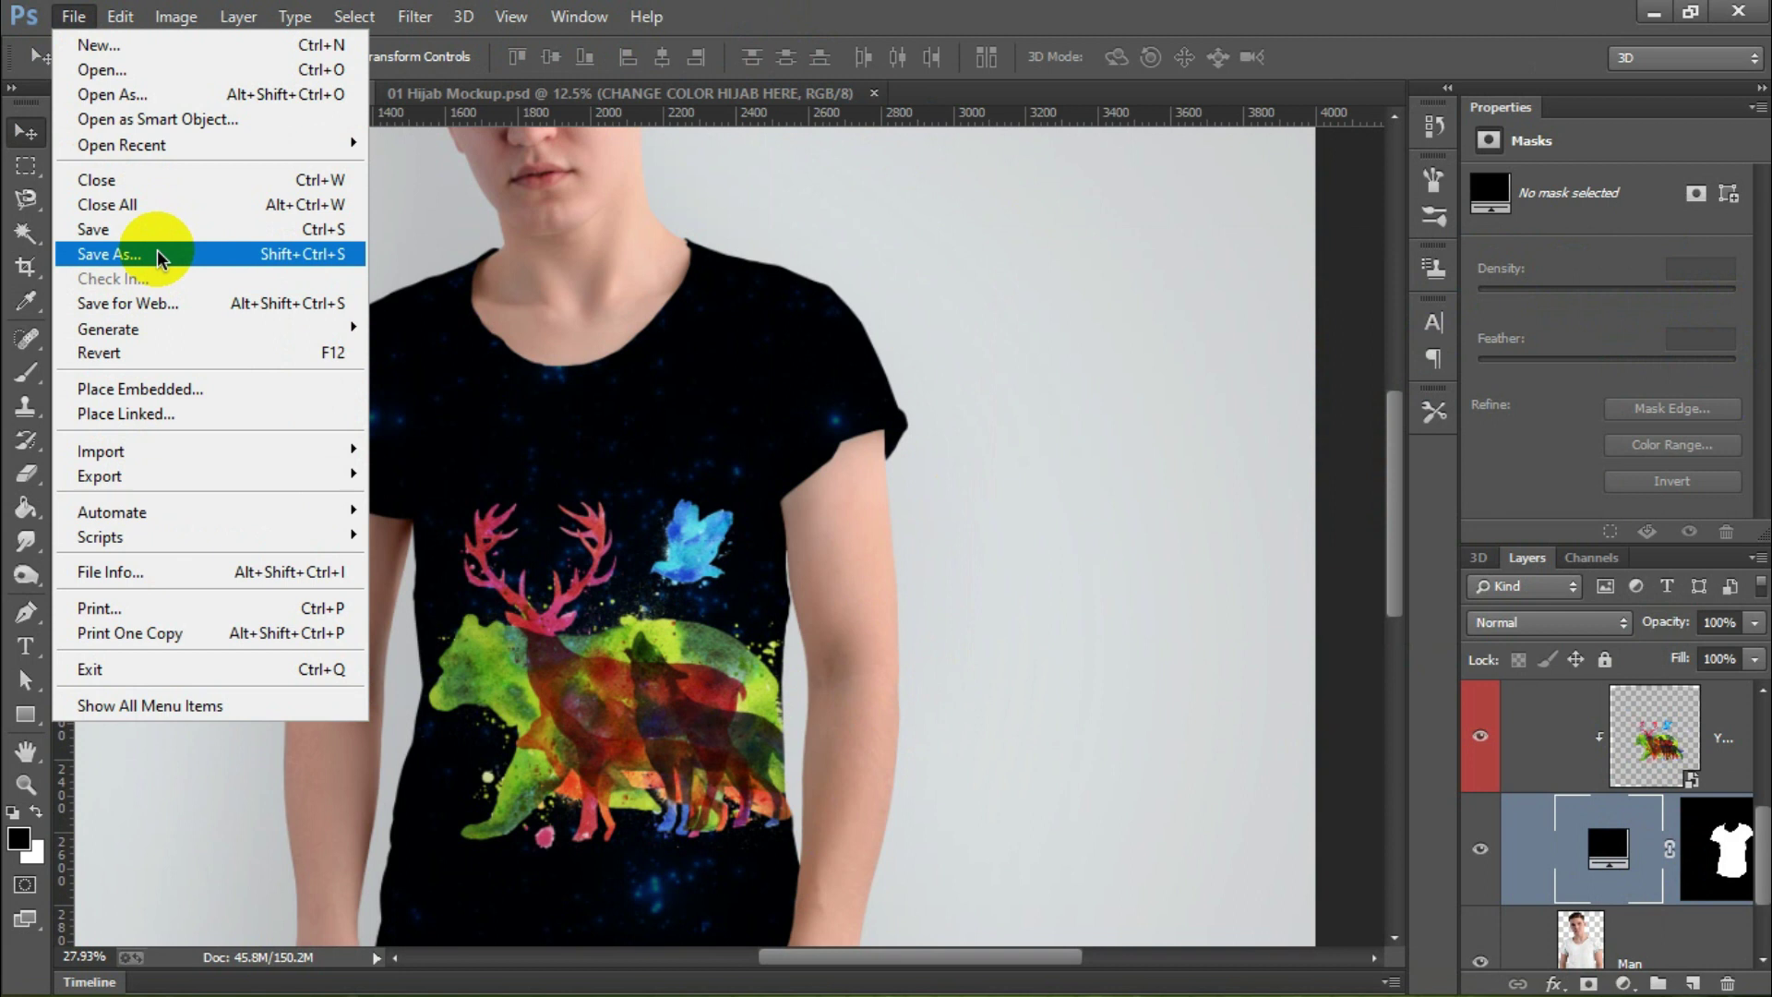
click(148, 302)
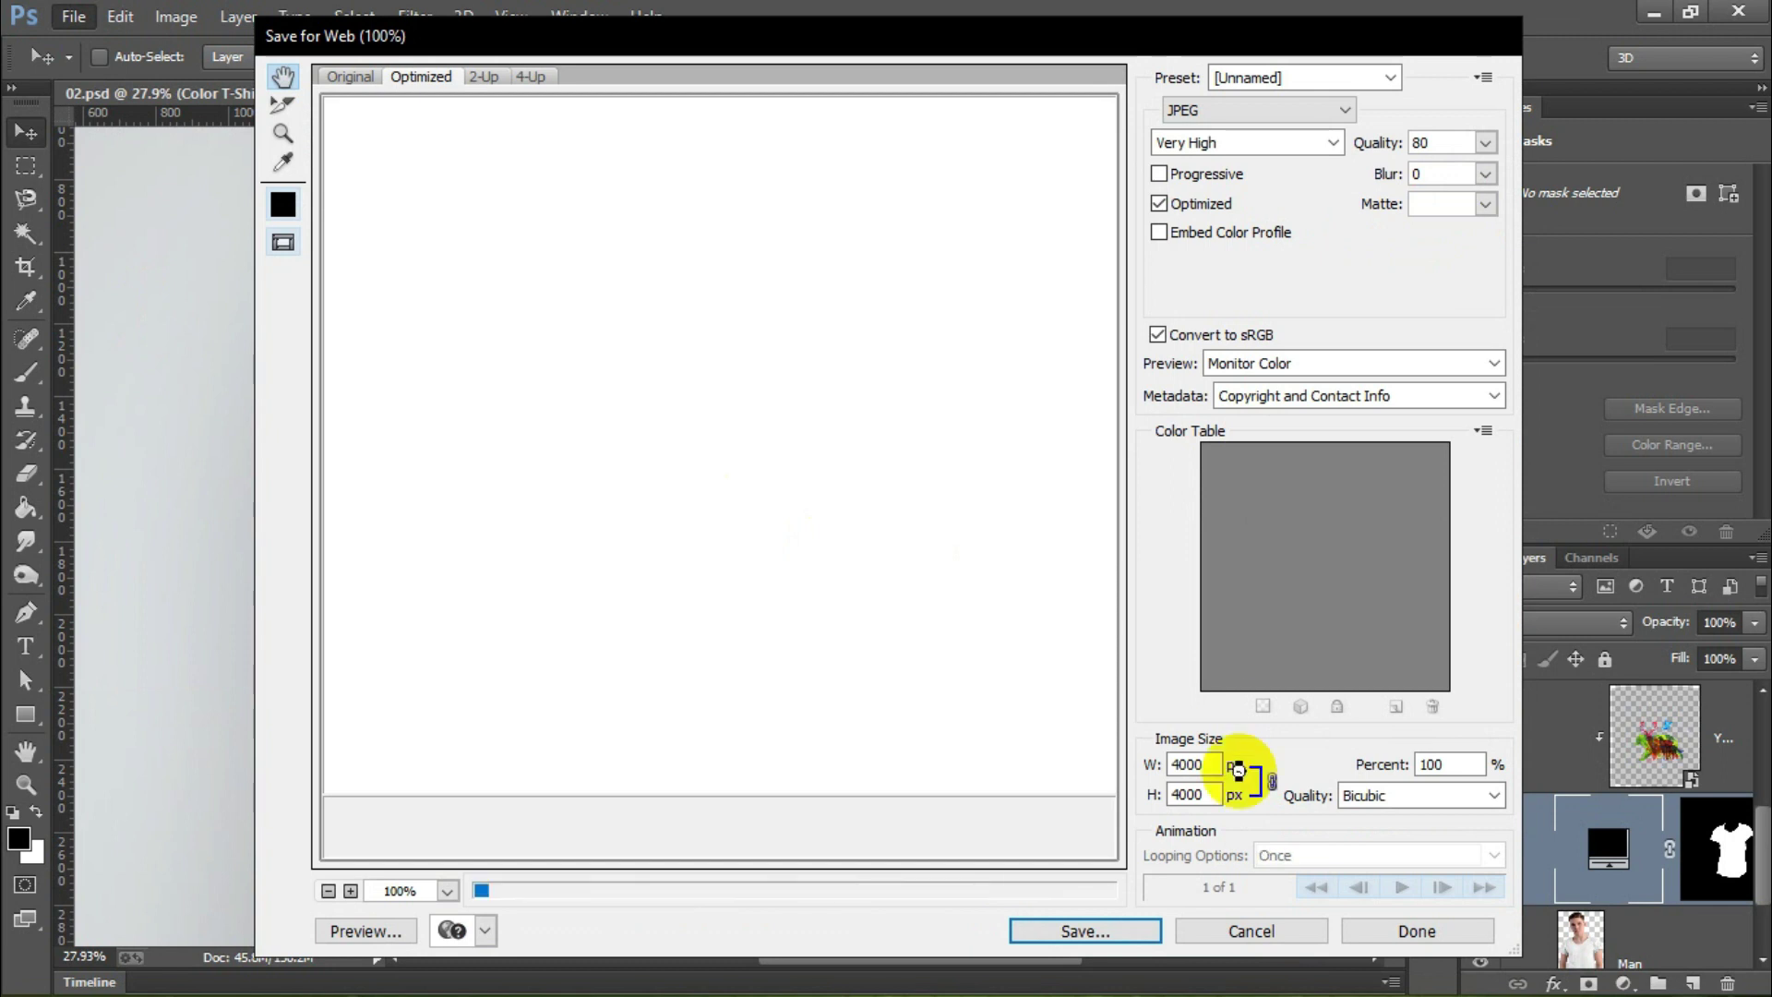
click(1105, 934)
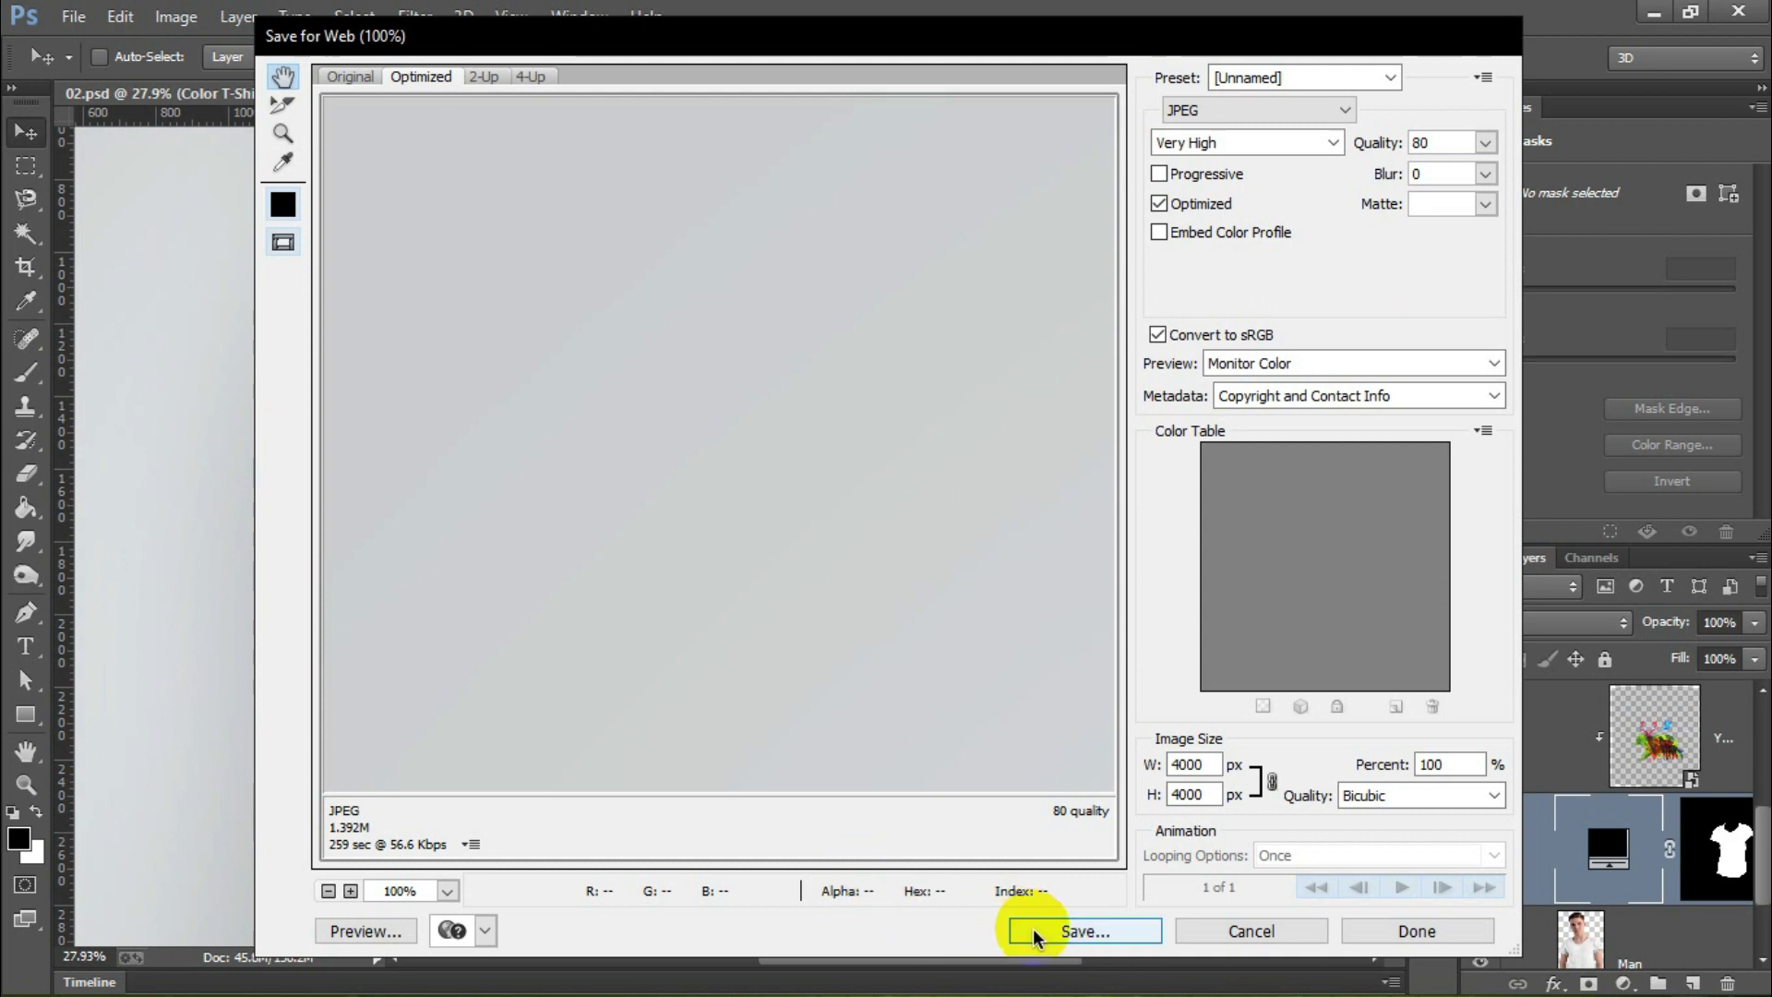
click(1063, 932)
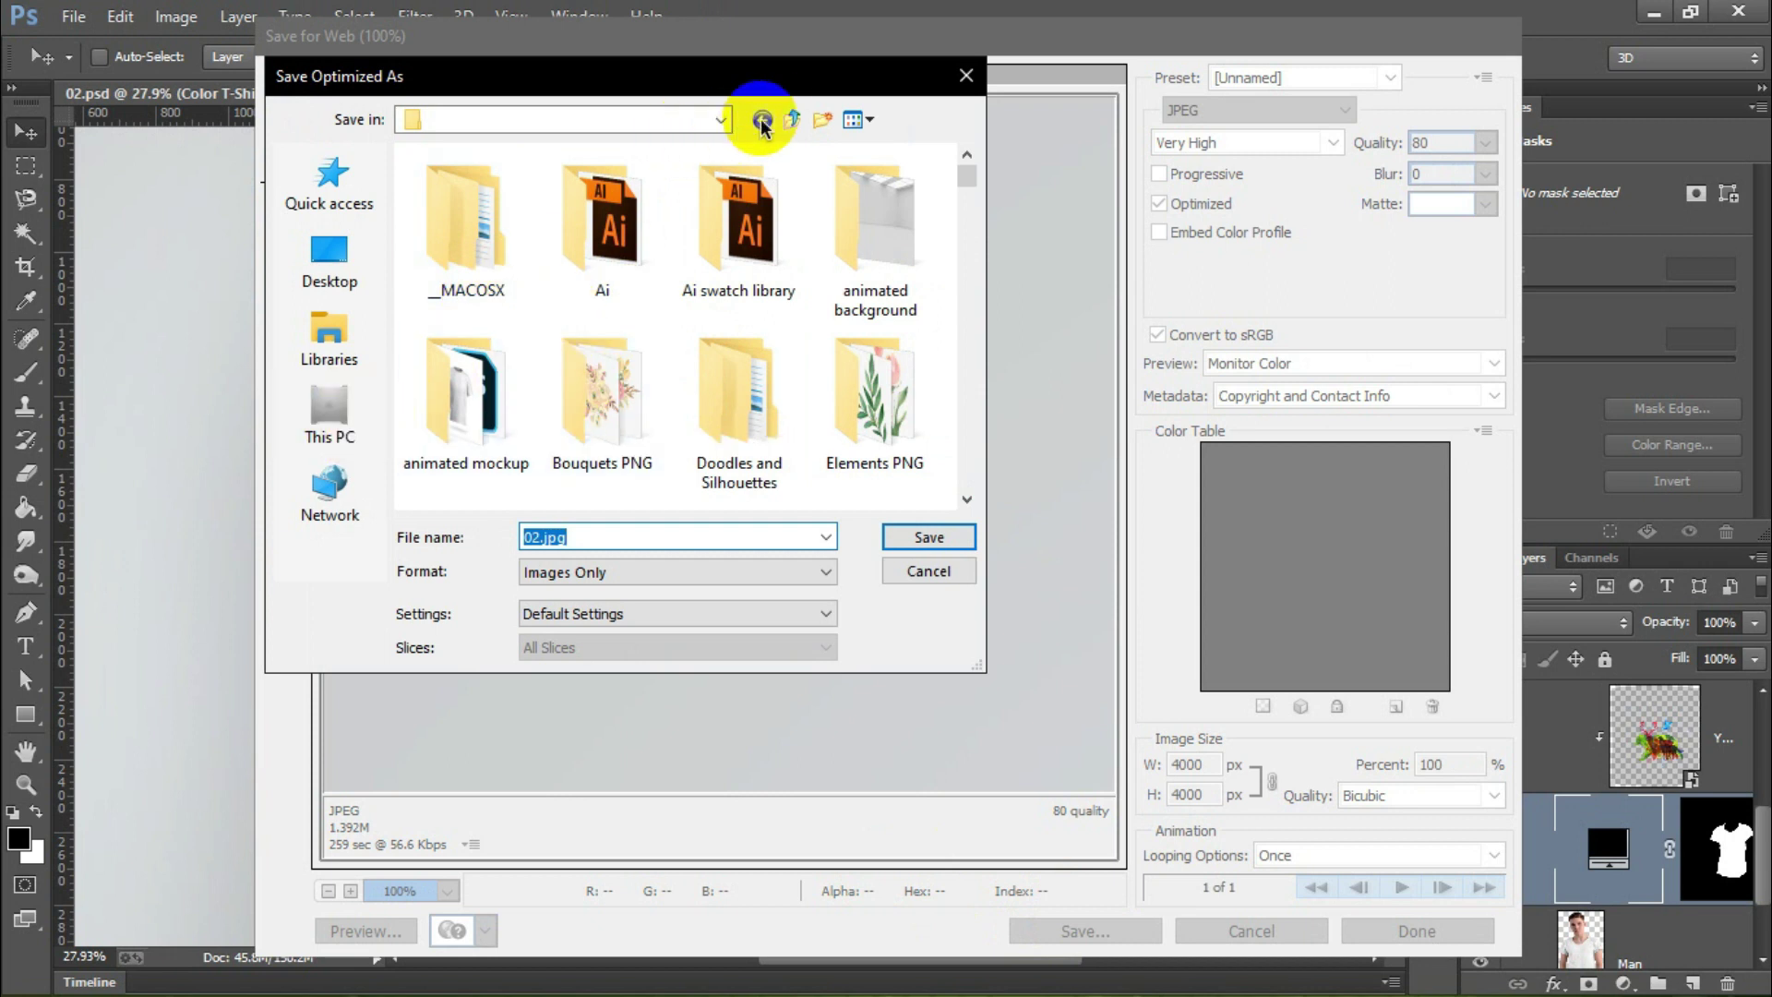
Step: Save the export as 02.jpg in Local Disk (E:) > Youtube > Photoshop Tutorials
click(794, 121)
click(794, 121)
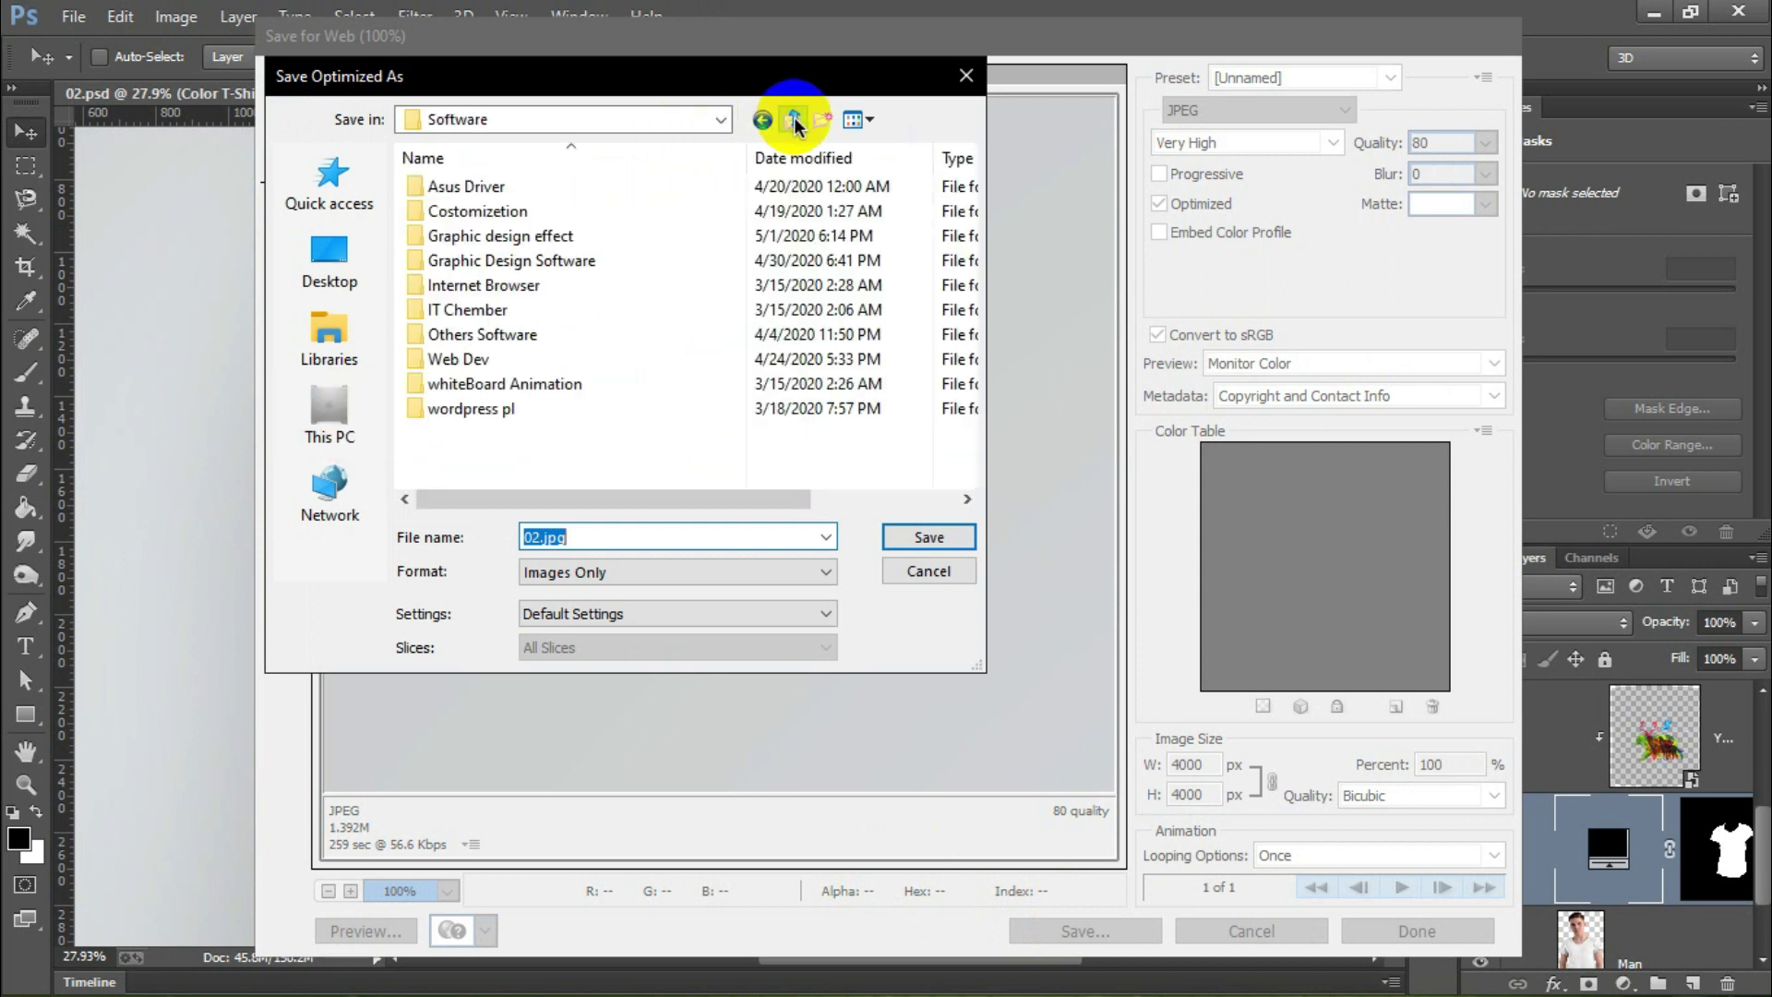
click(793, 120)
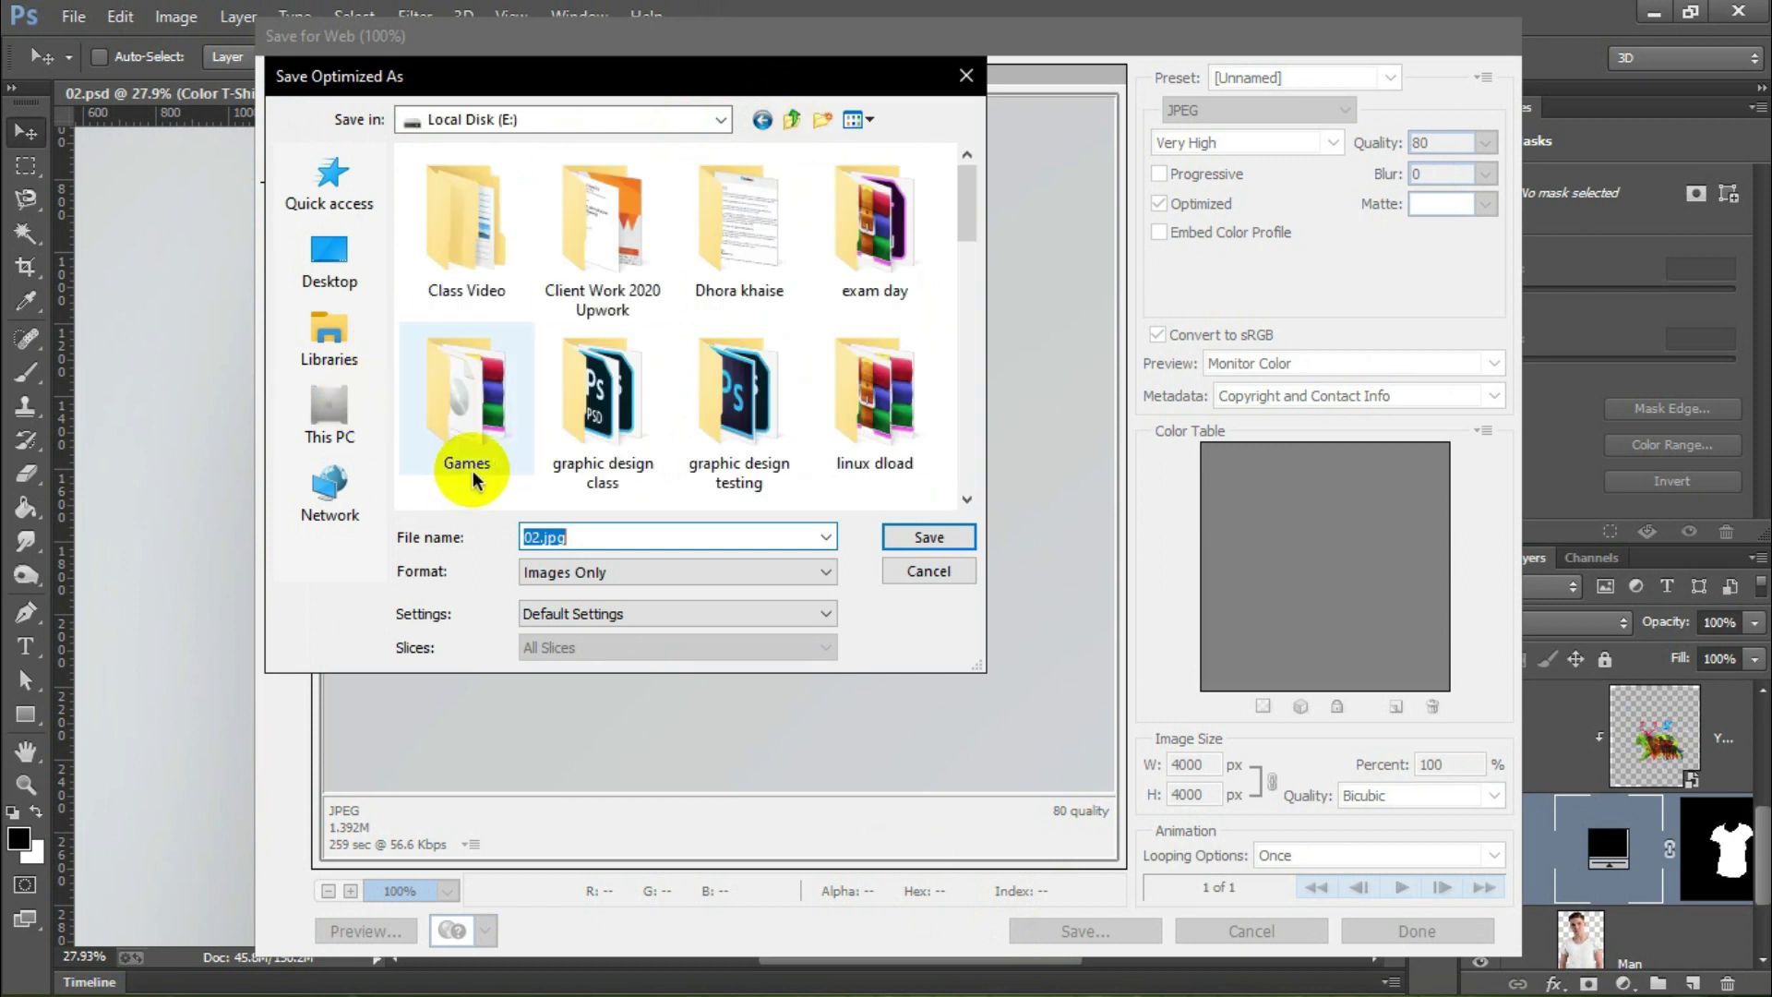
click(818, 448)
scroll(818, 443, down, 2)
scroll(803, 388, down, 5)
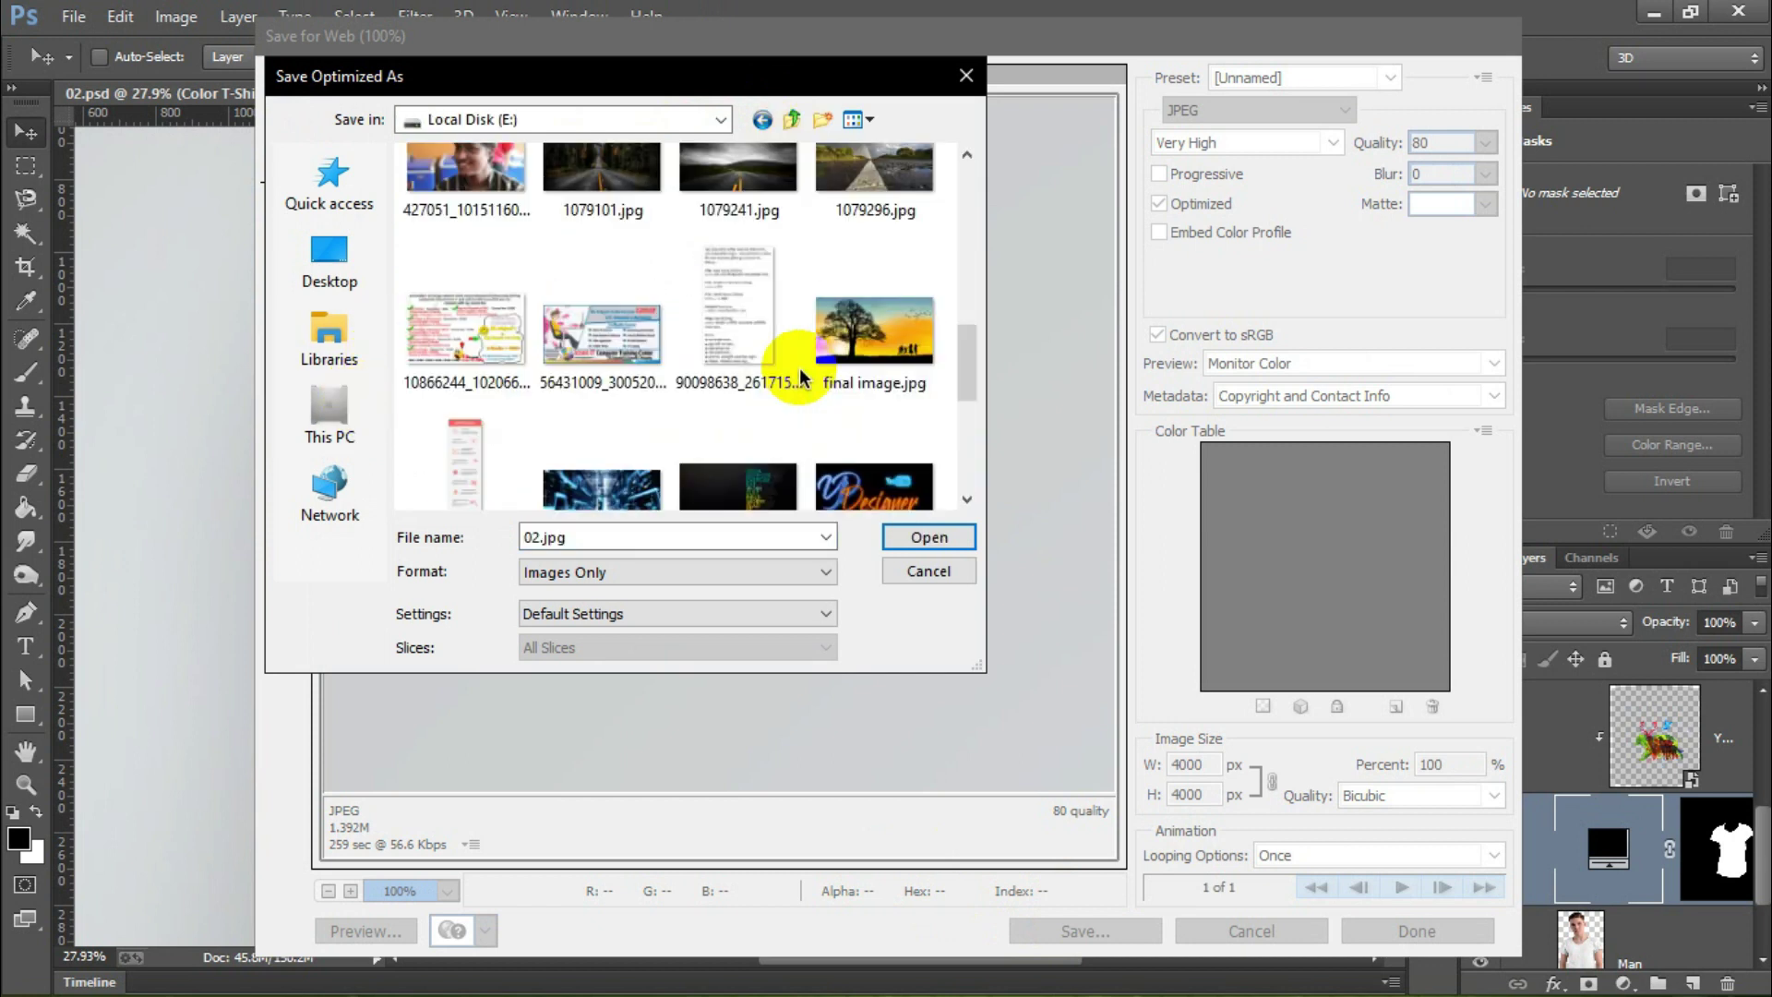
scroll(794, 360, up, 3)
double_click(738, 245)
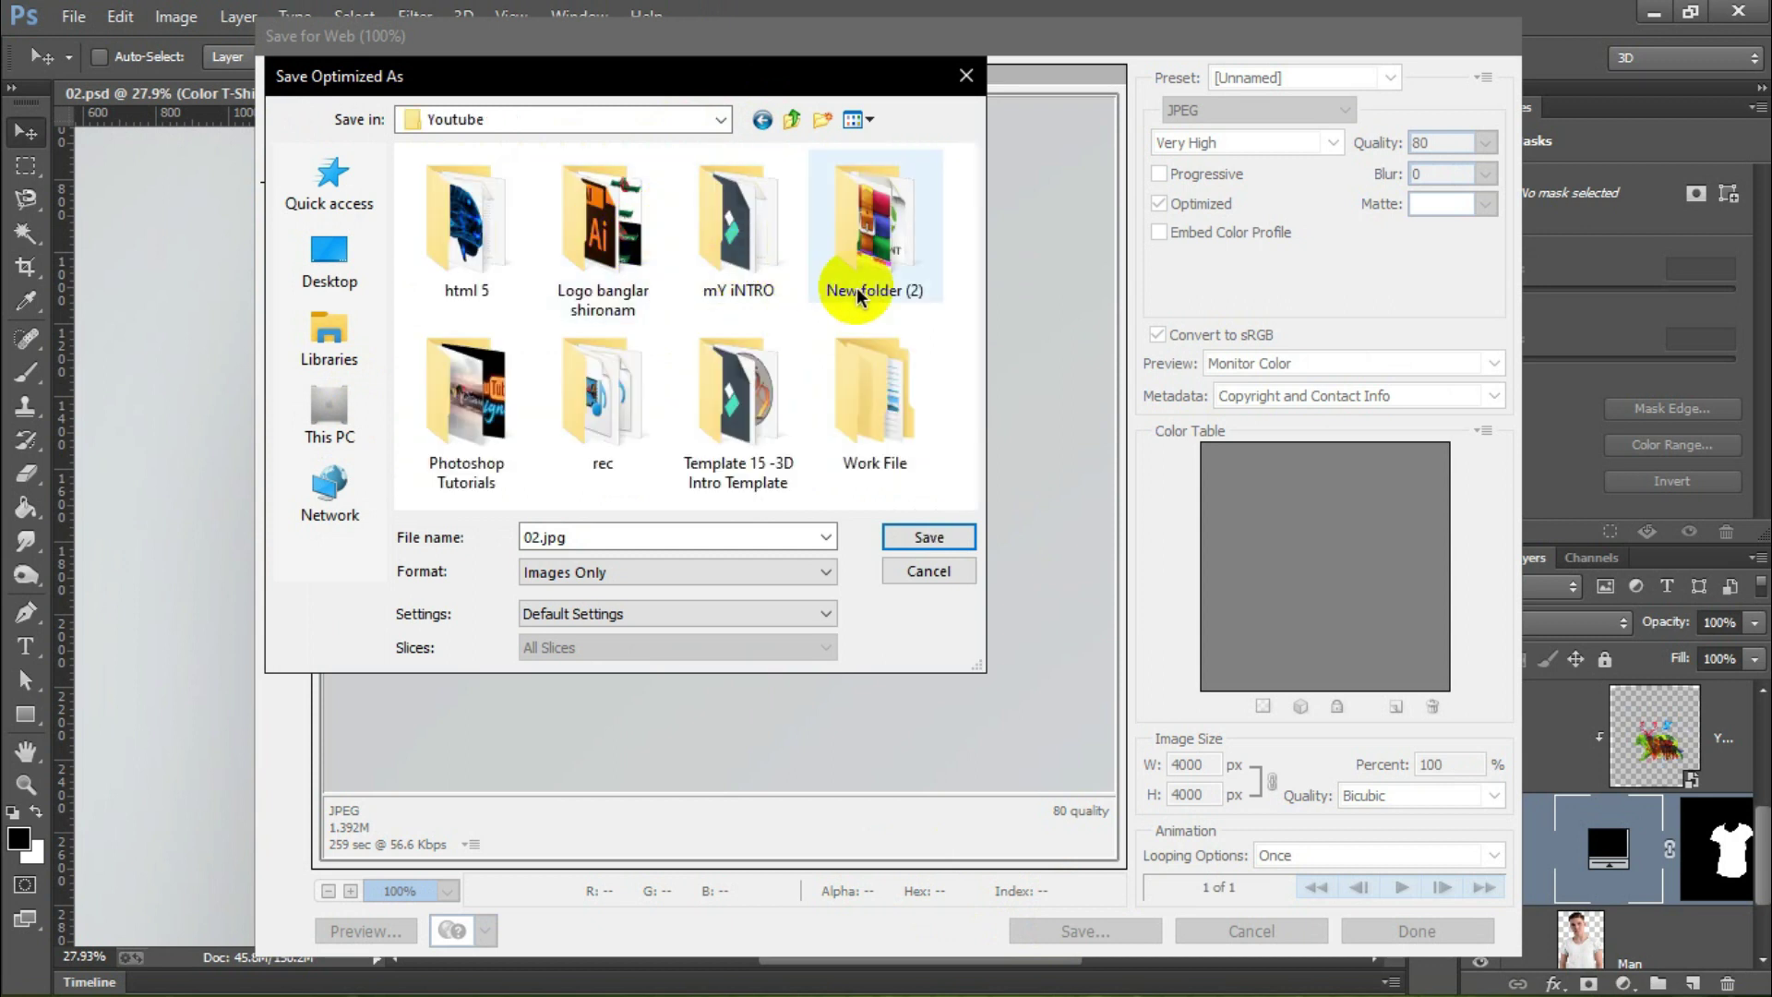
click(455, 434)
double_click(469, 410)
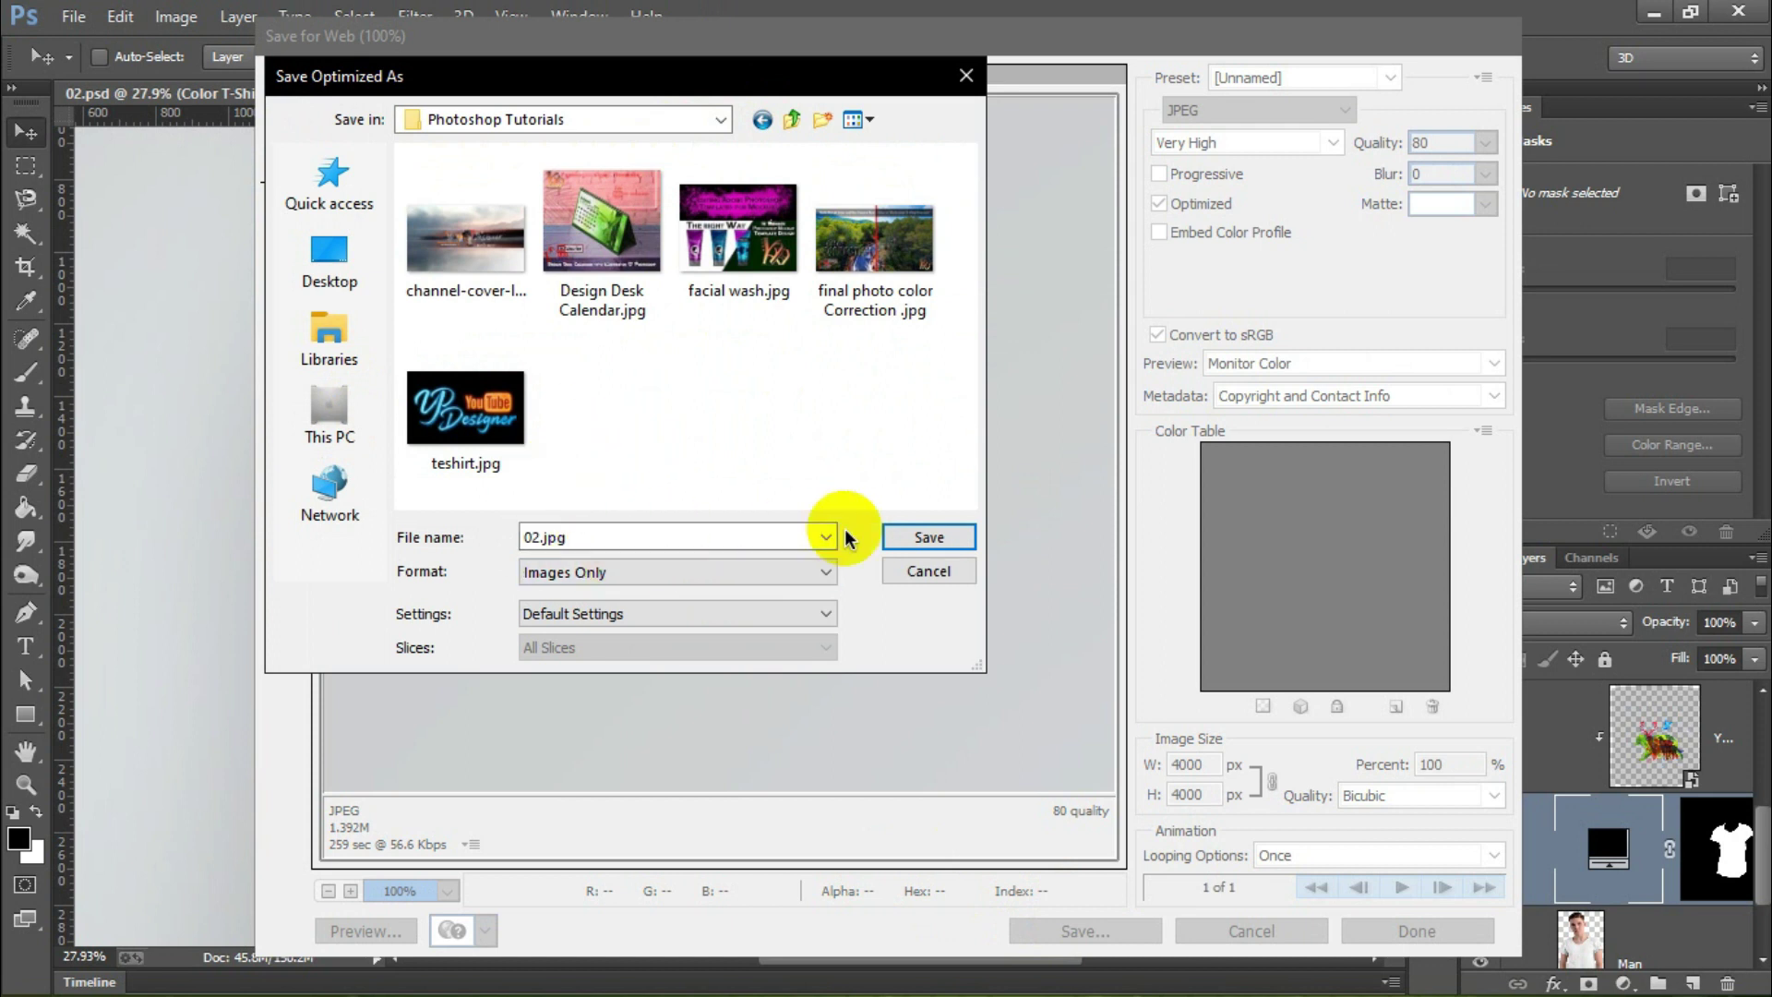
click(928, 537)
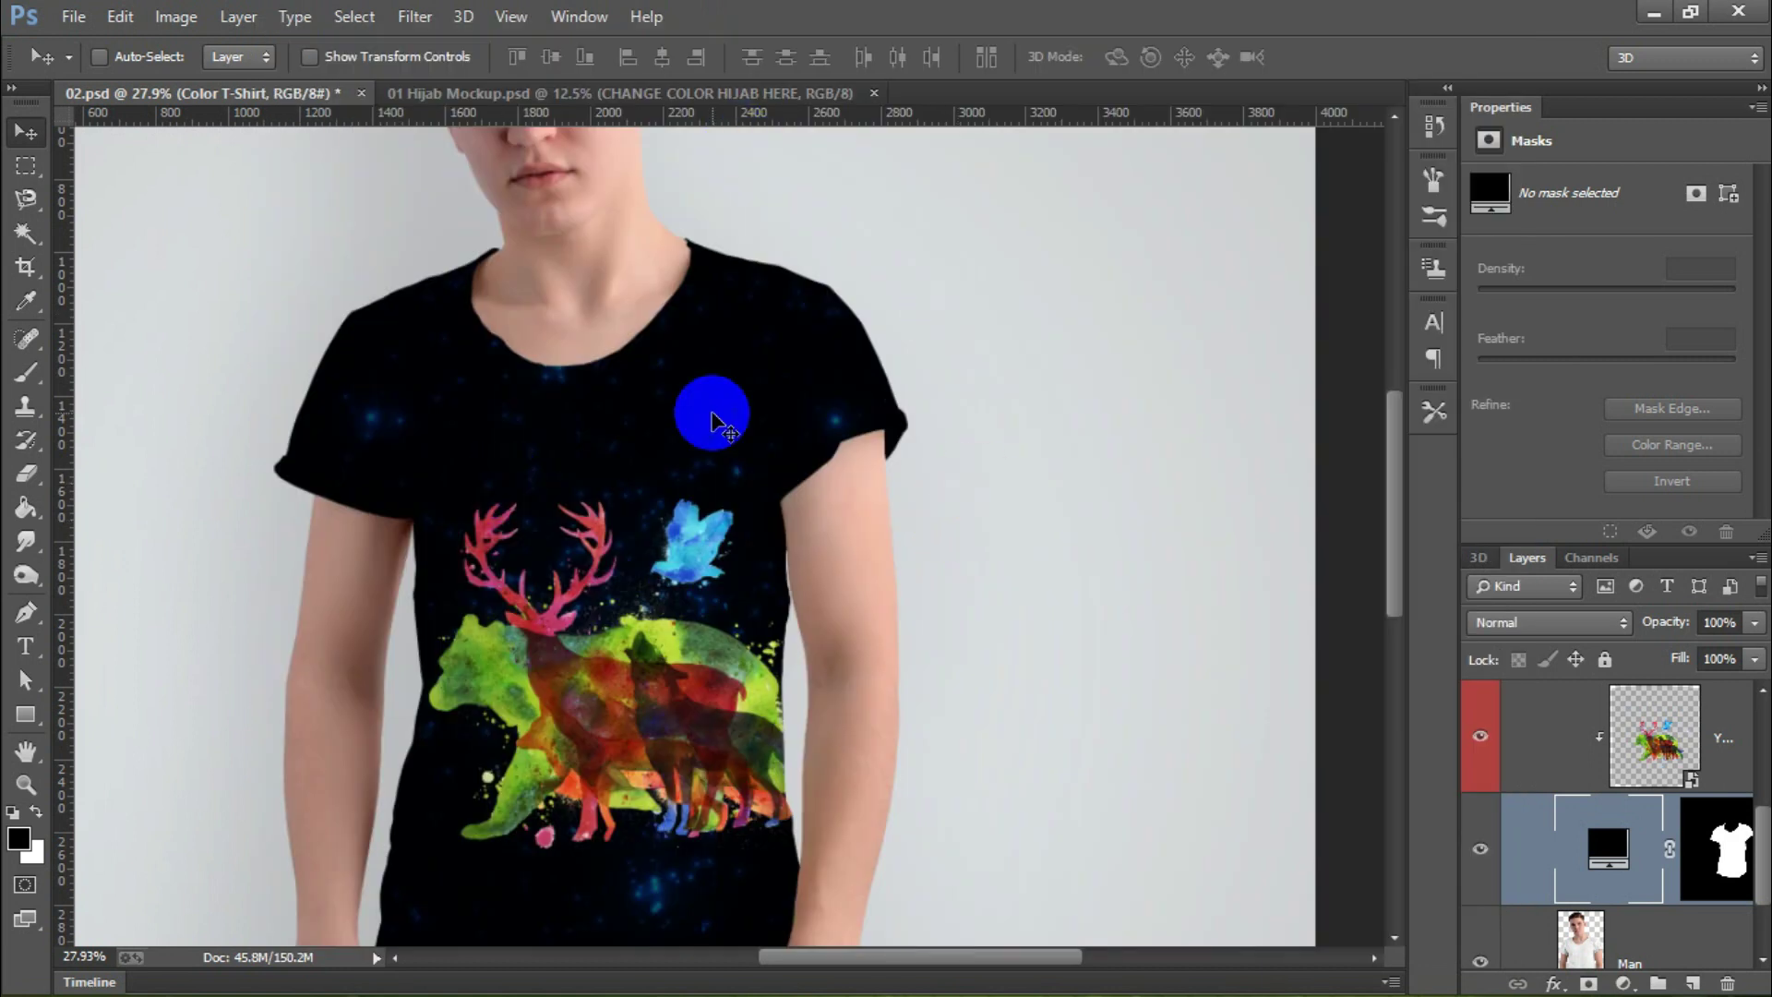
Step: Close the 01 Hijab Mockup.psd document tab
click(870, 93)
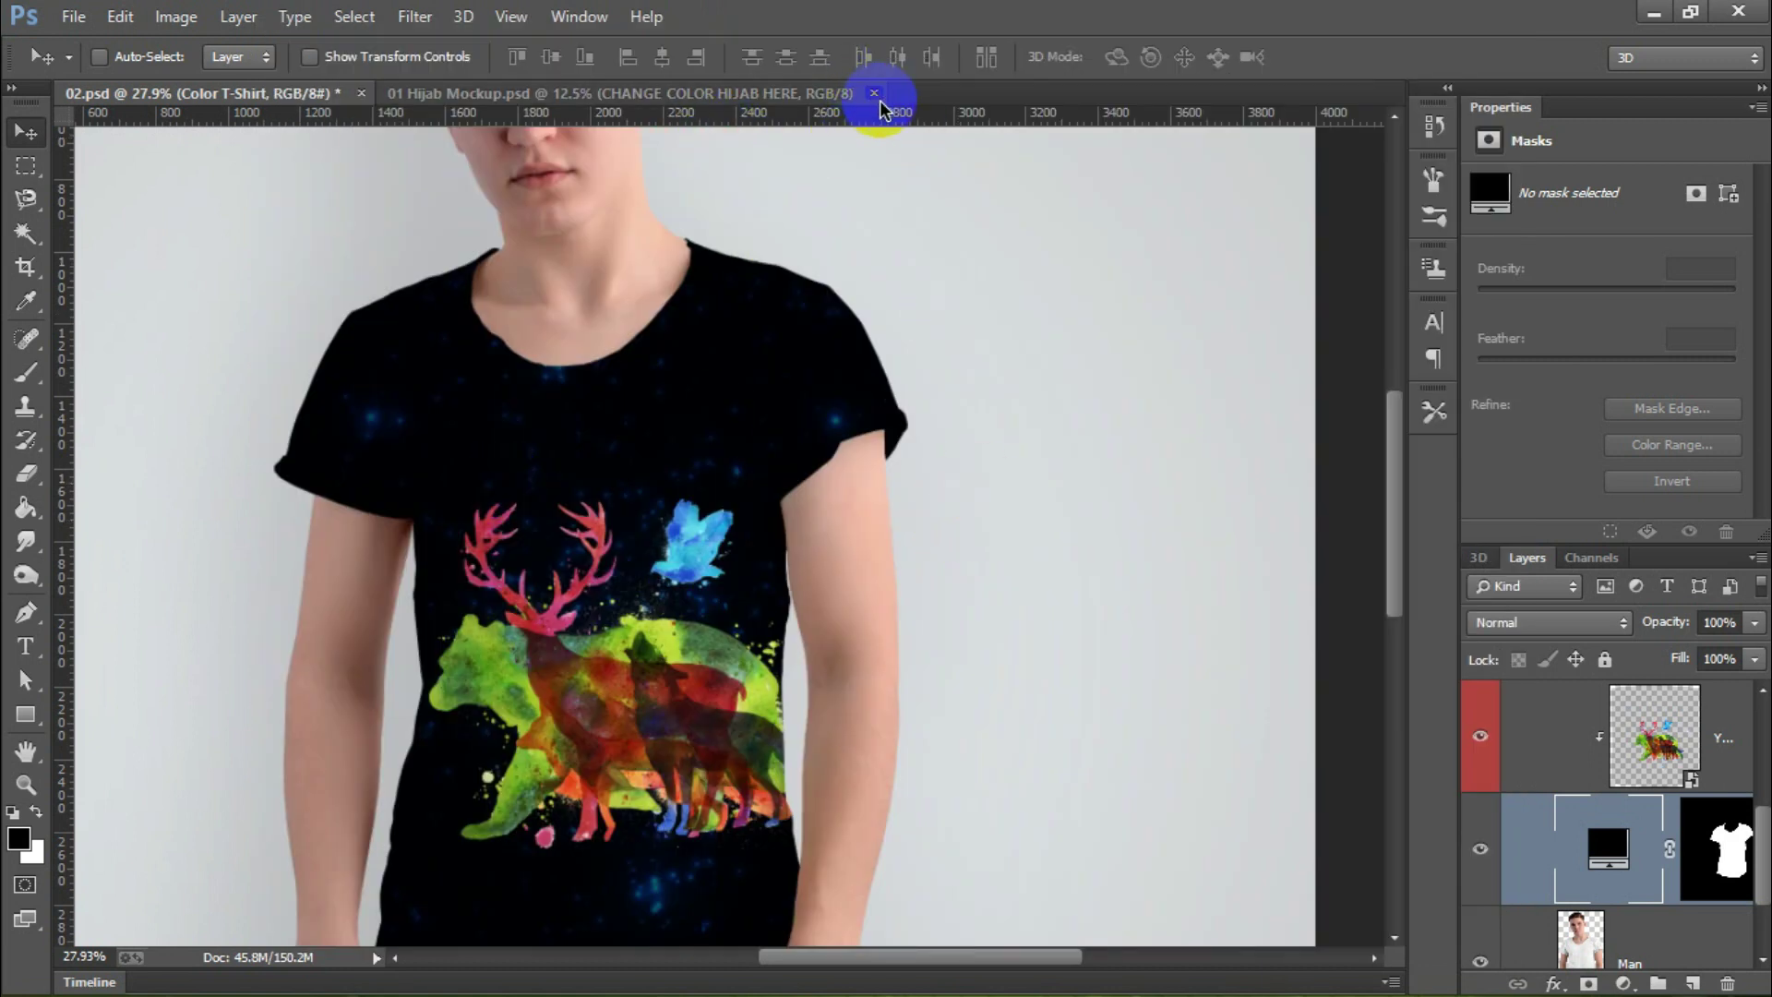
click(605, 574)
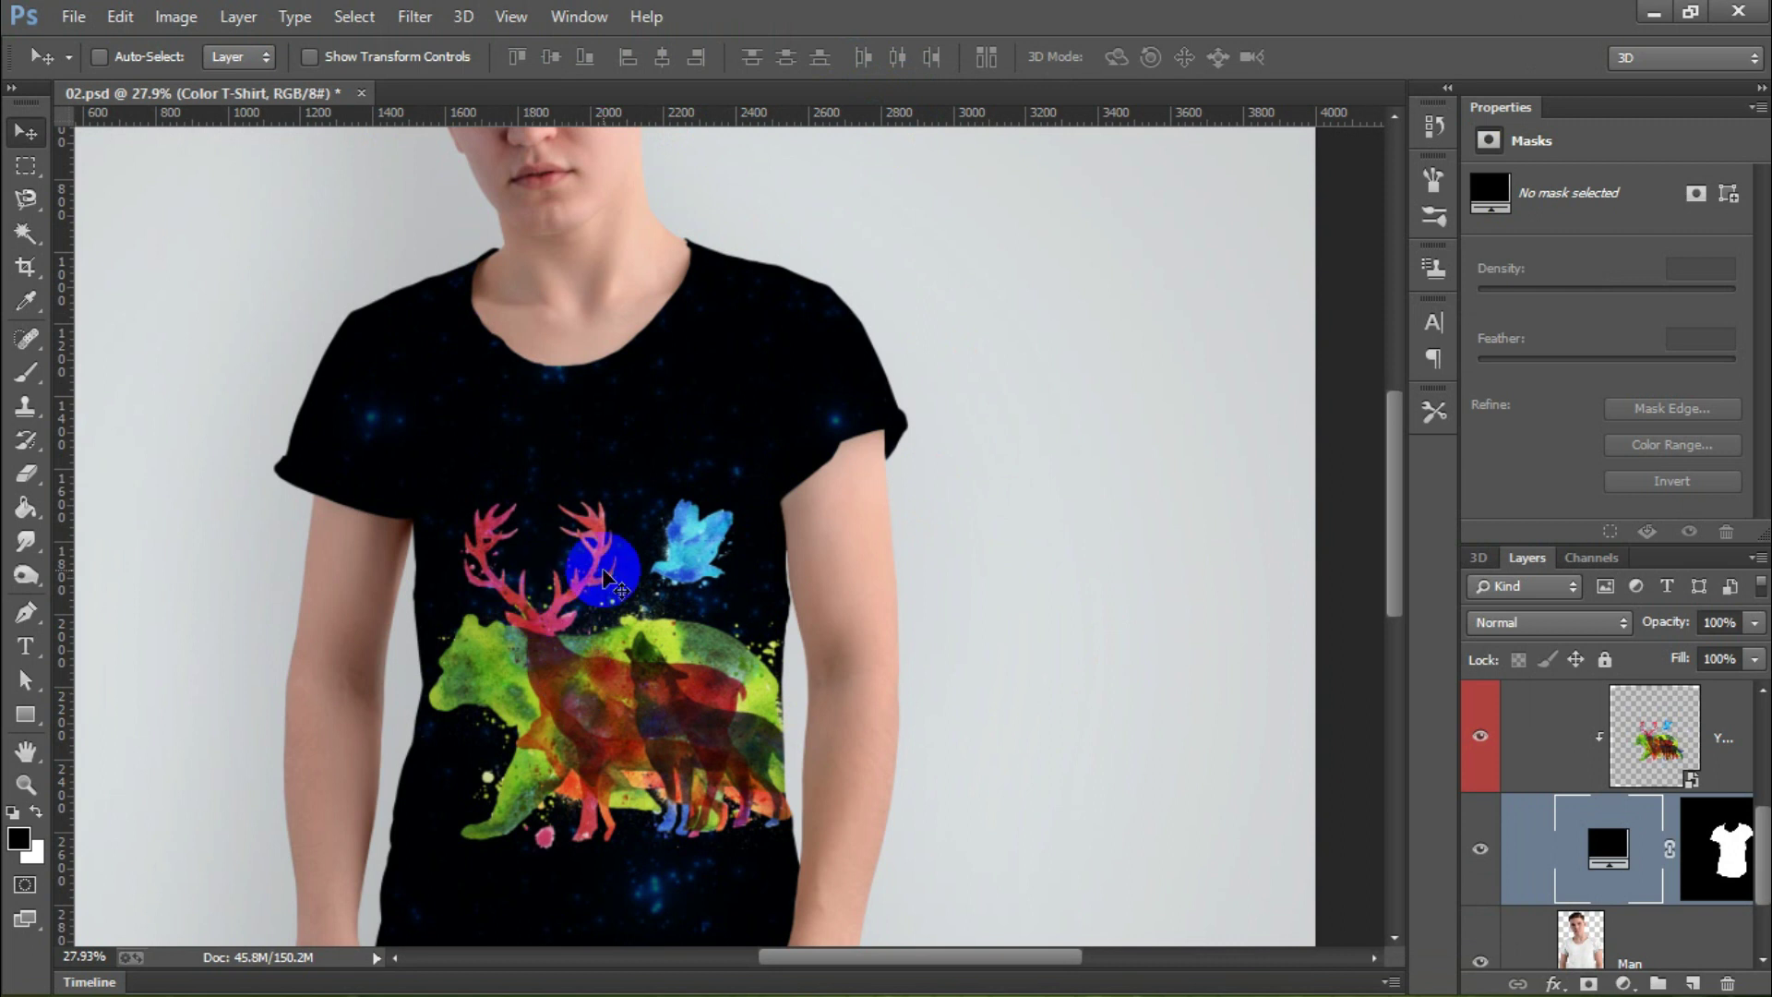